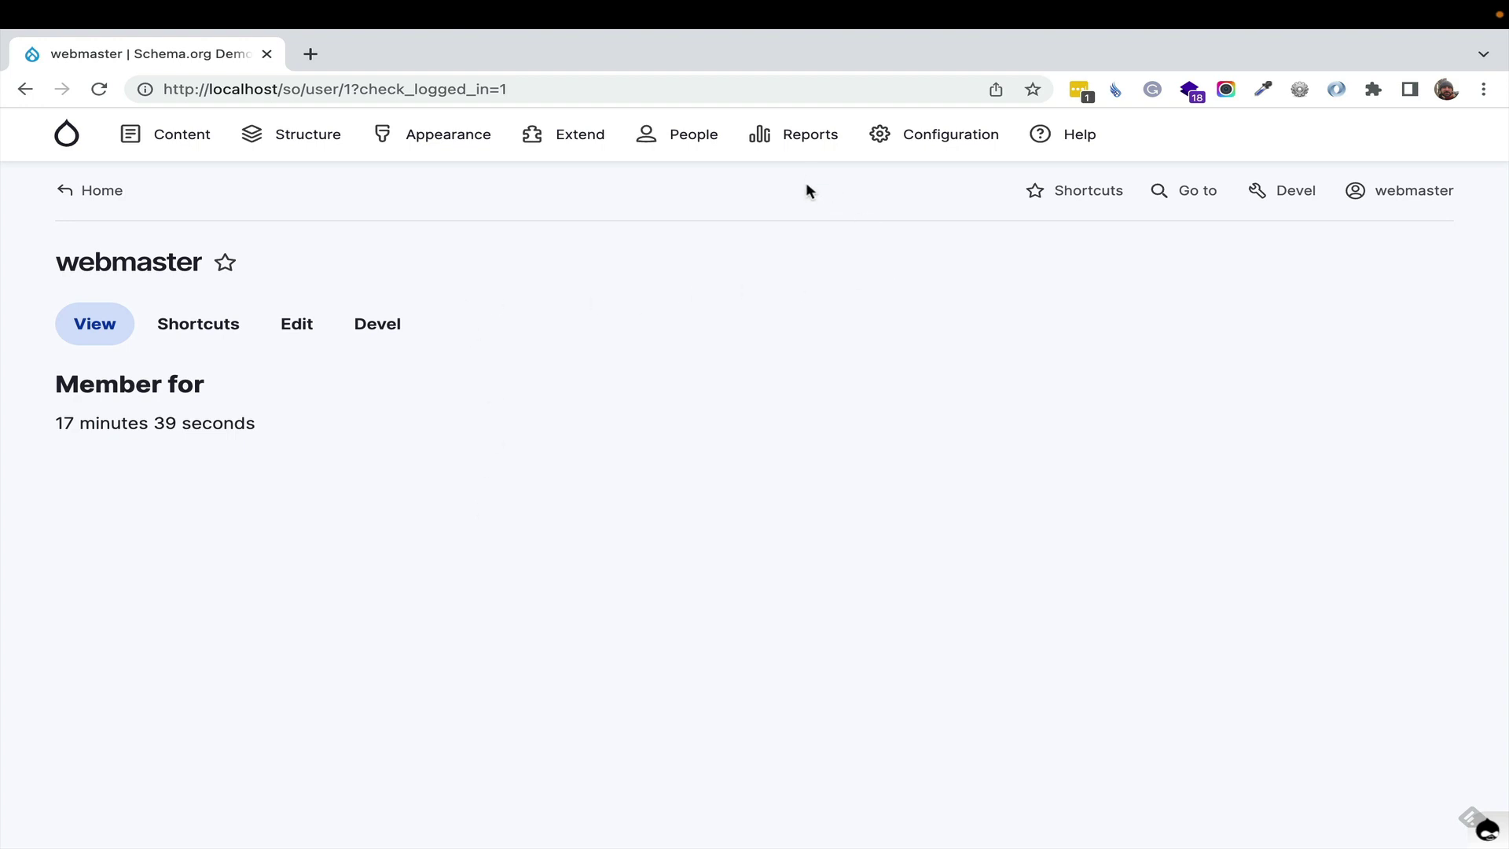
Open the About Schema.org report and enter "Recip" in the Schema.org type search
mouse_move(807, 151)
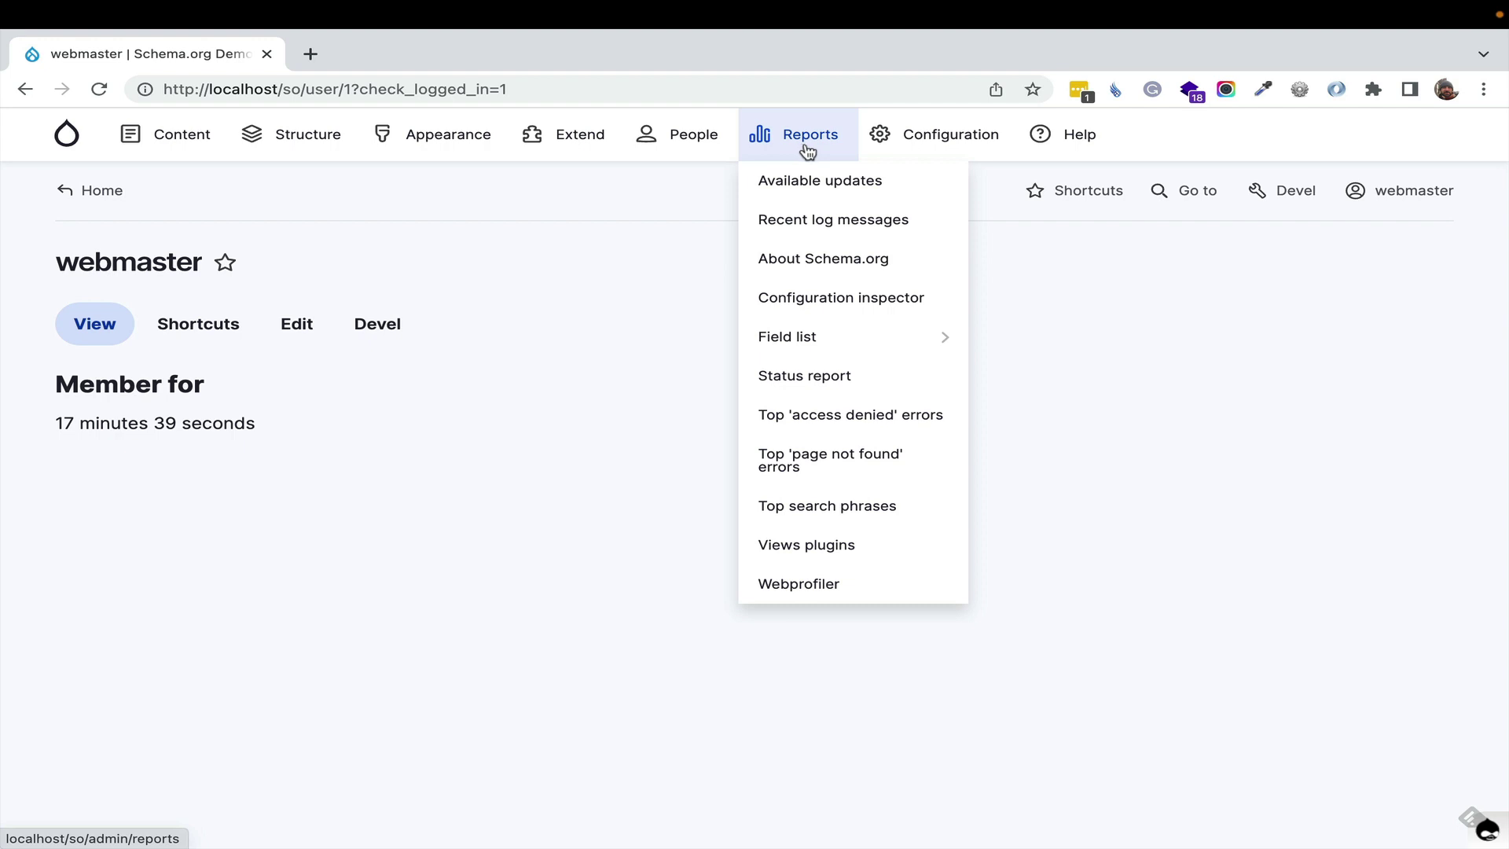
left_click(820, 261)
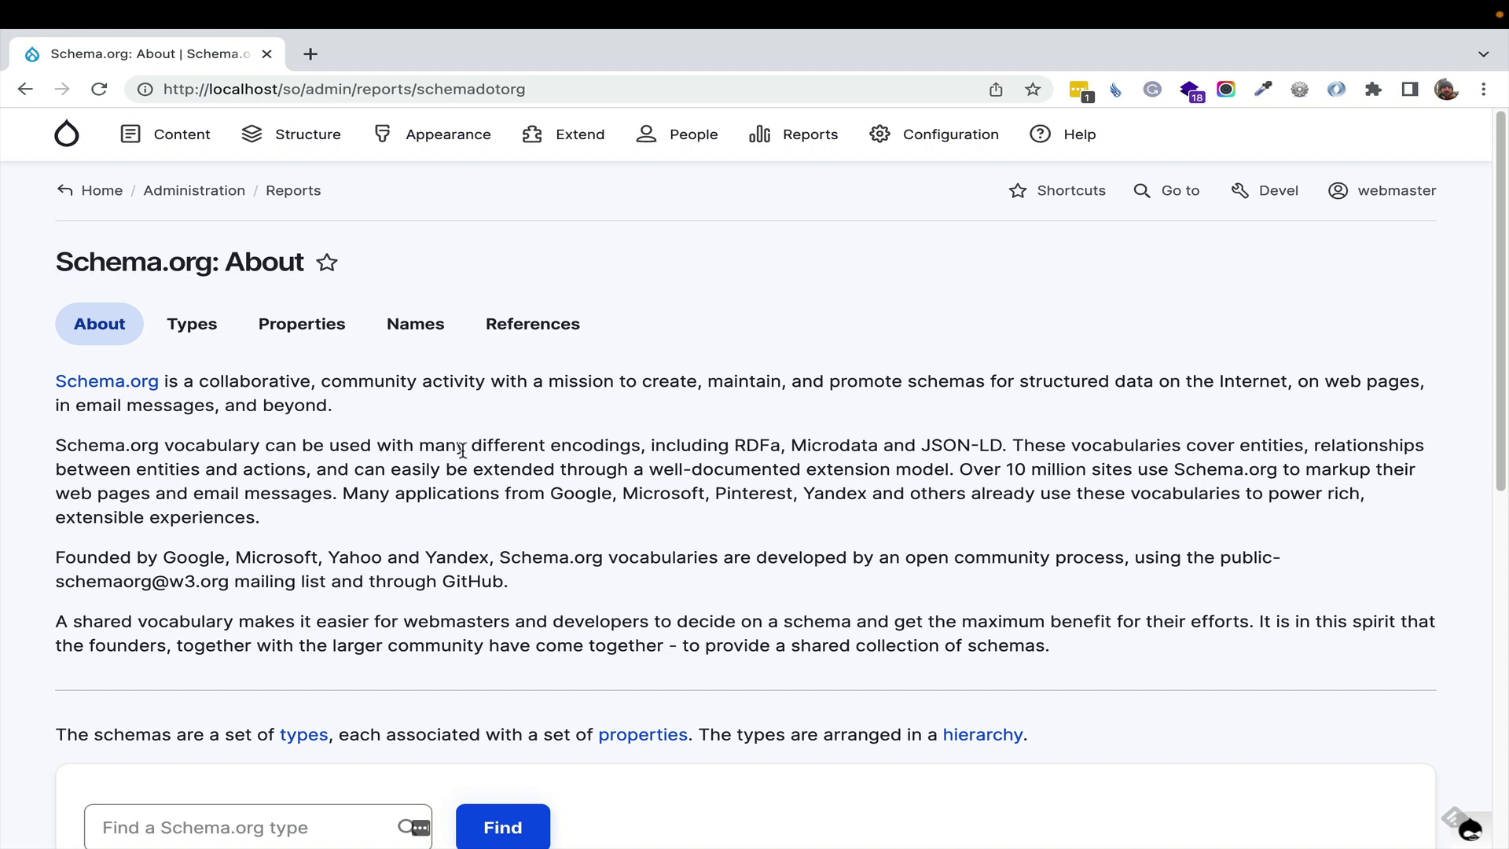
scroll(462, 448, "down", 3)
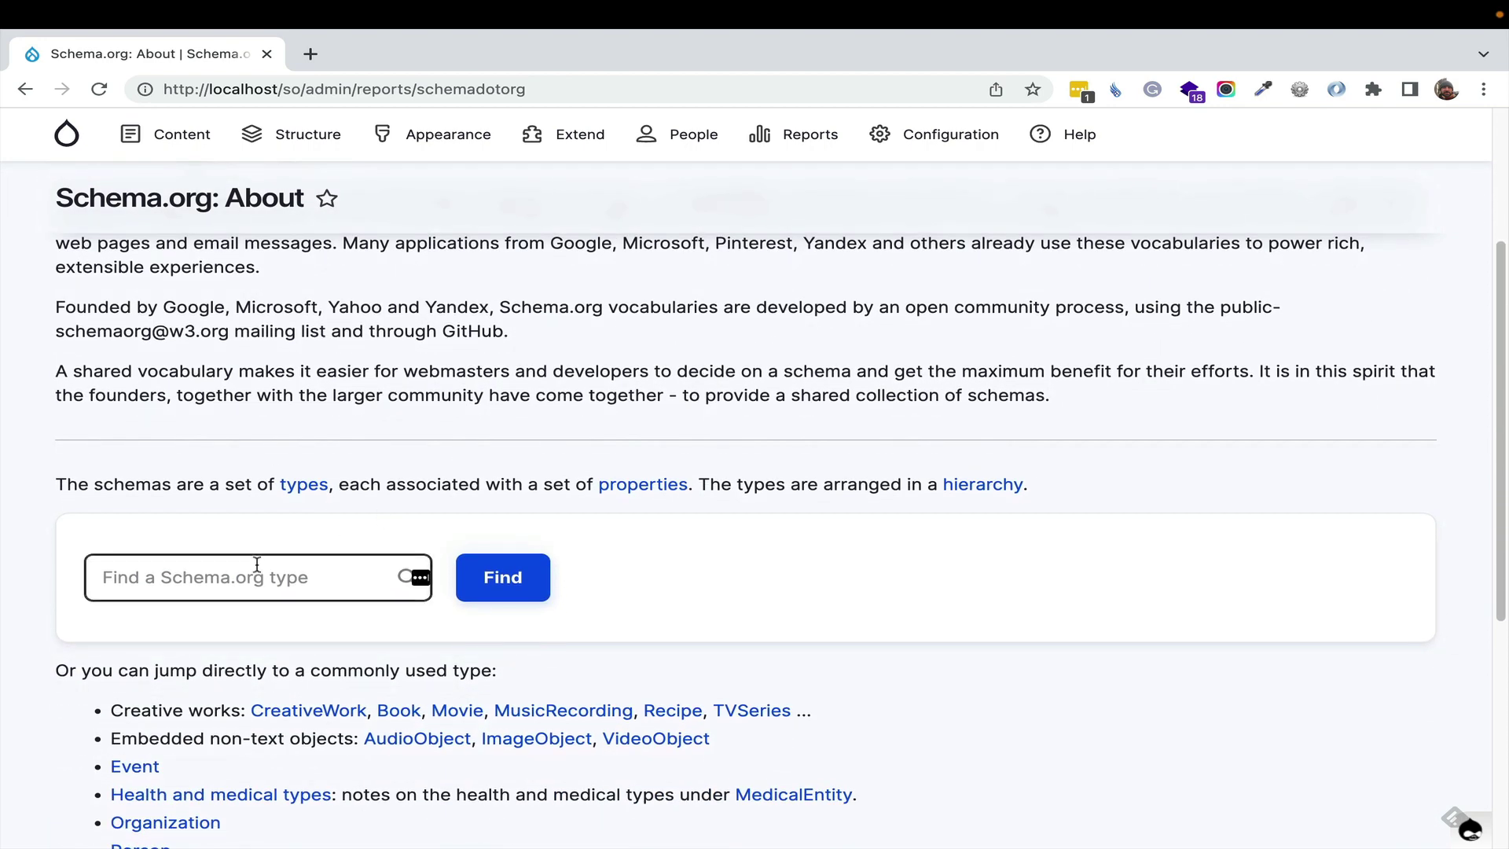
left_click(257, 576)
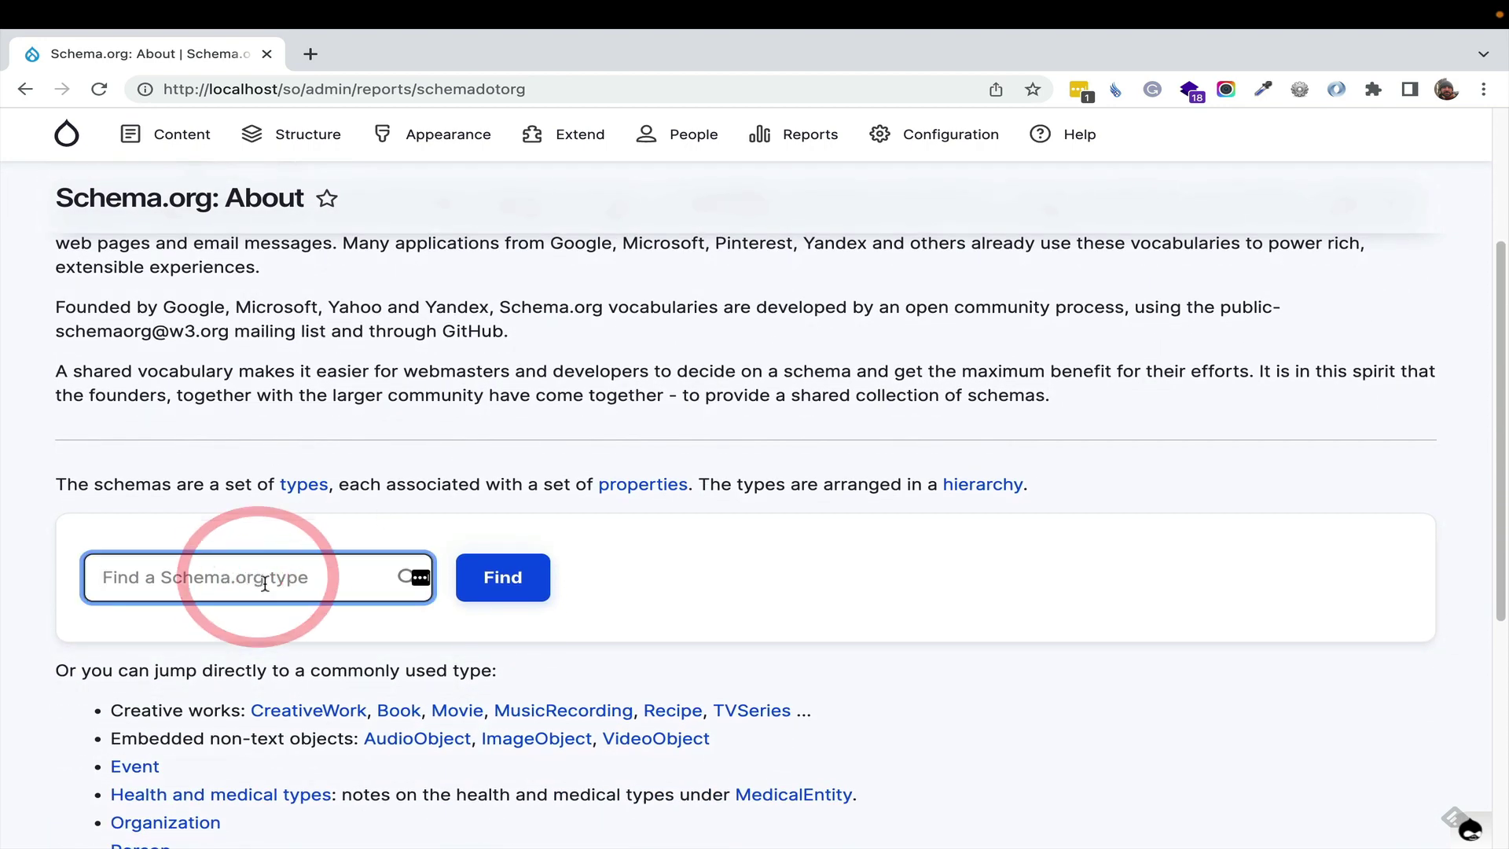
type("Recip")
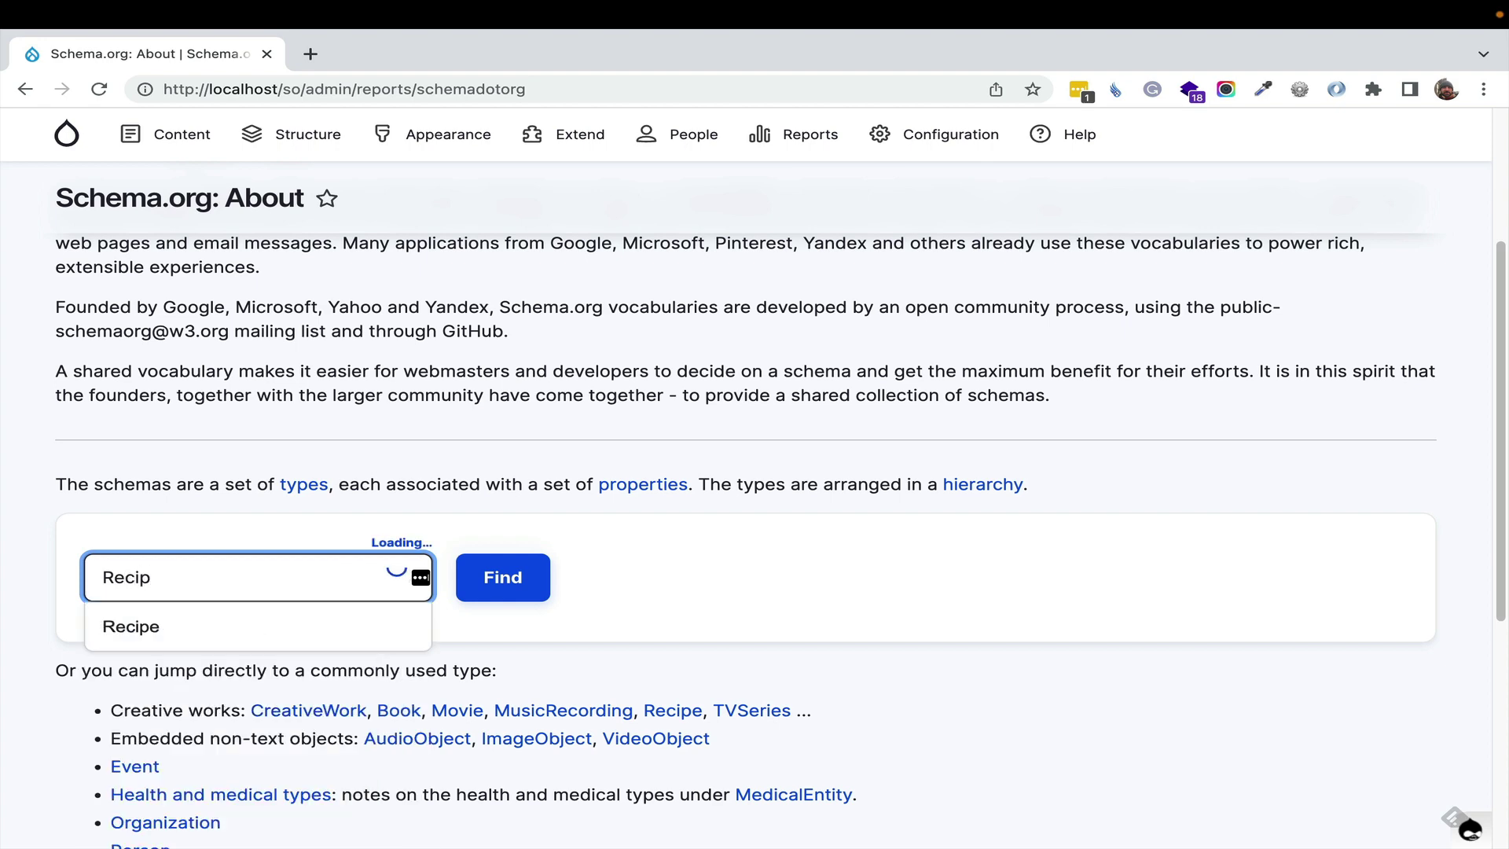
left_click(629, 339)
Review the commonly used types on the Schema.org About page and highlight the "Learn more about Schema.org" links
scroll(499, 415, "down", 5)
scroll(495, 422, "up", 2)
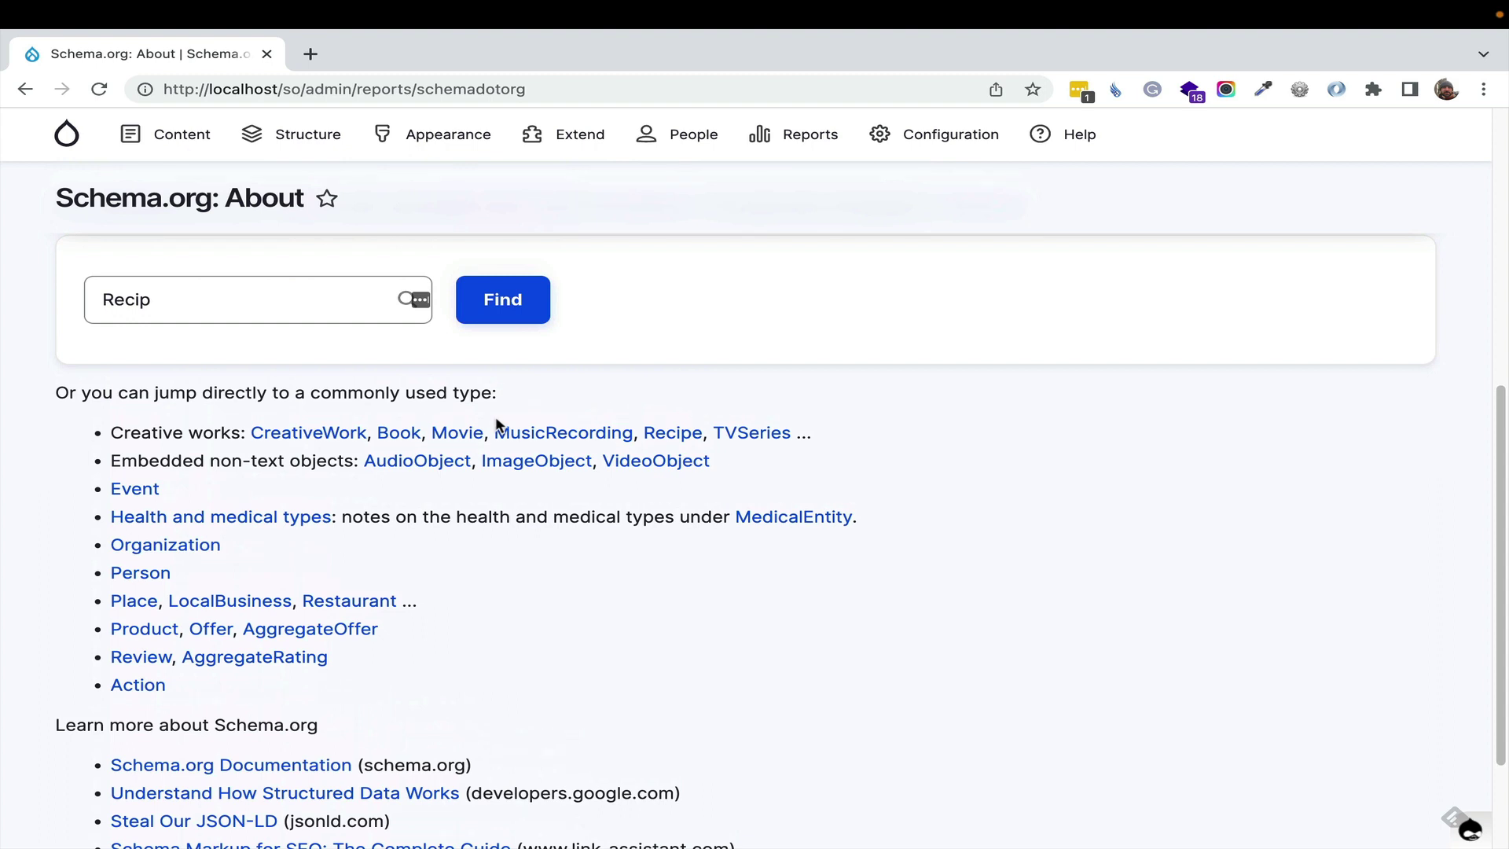
scroll(498, 422, "down", 2)
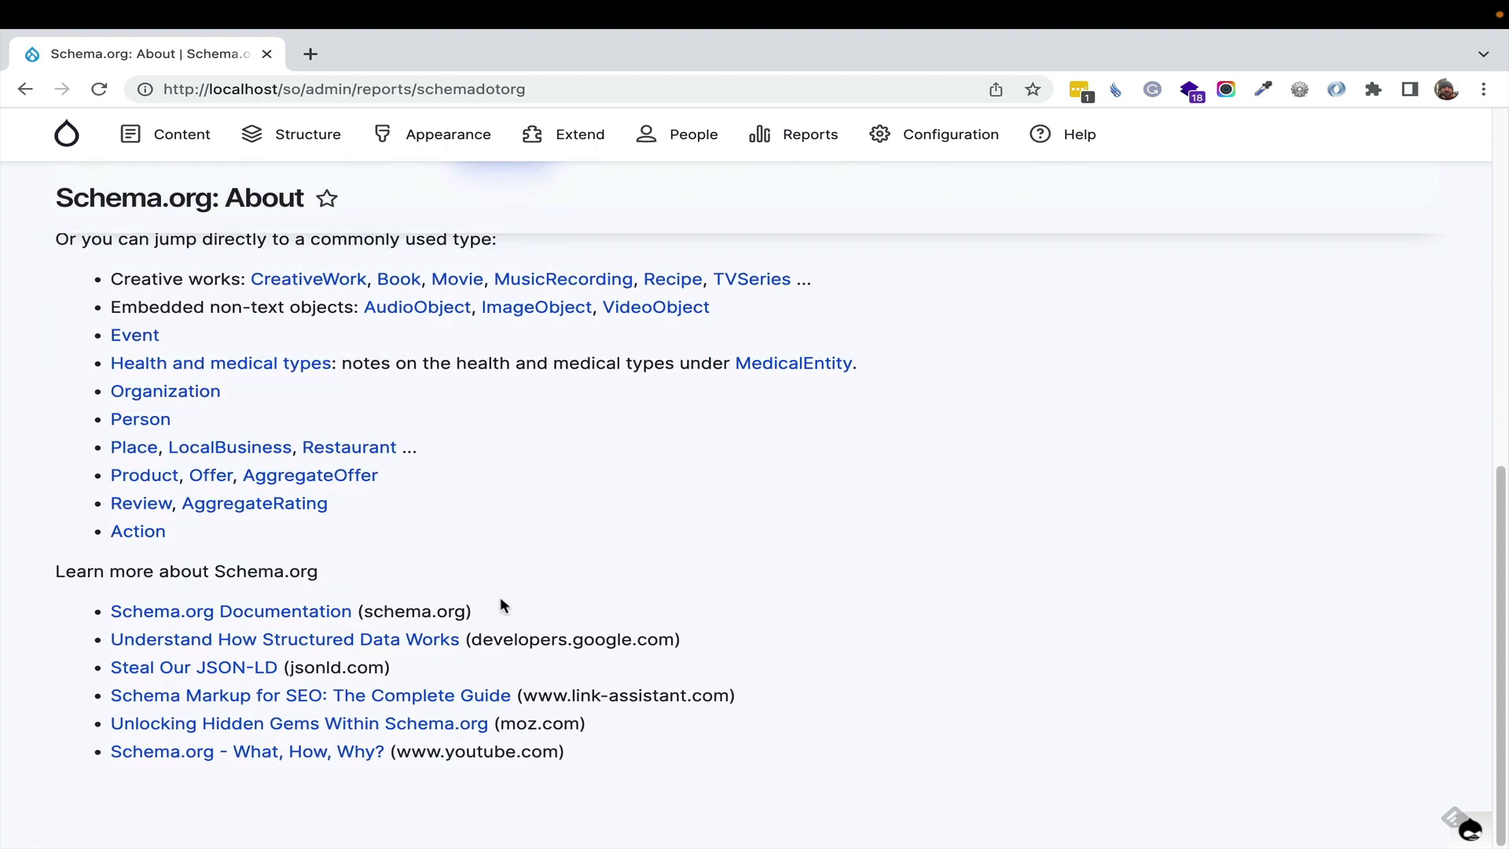
left_click_drag(610, 771, 121, 569)
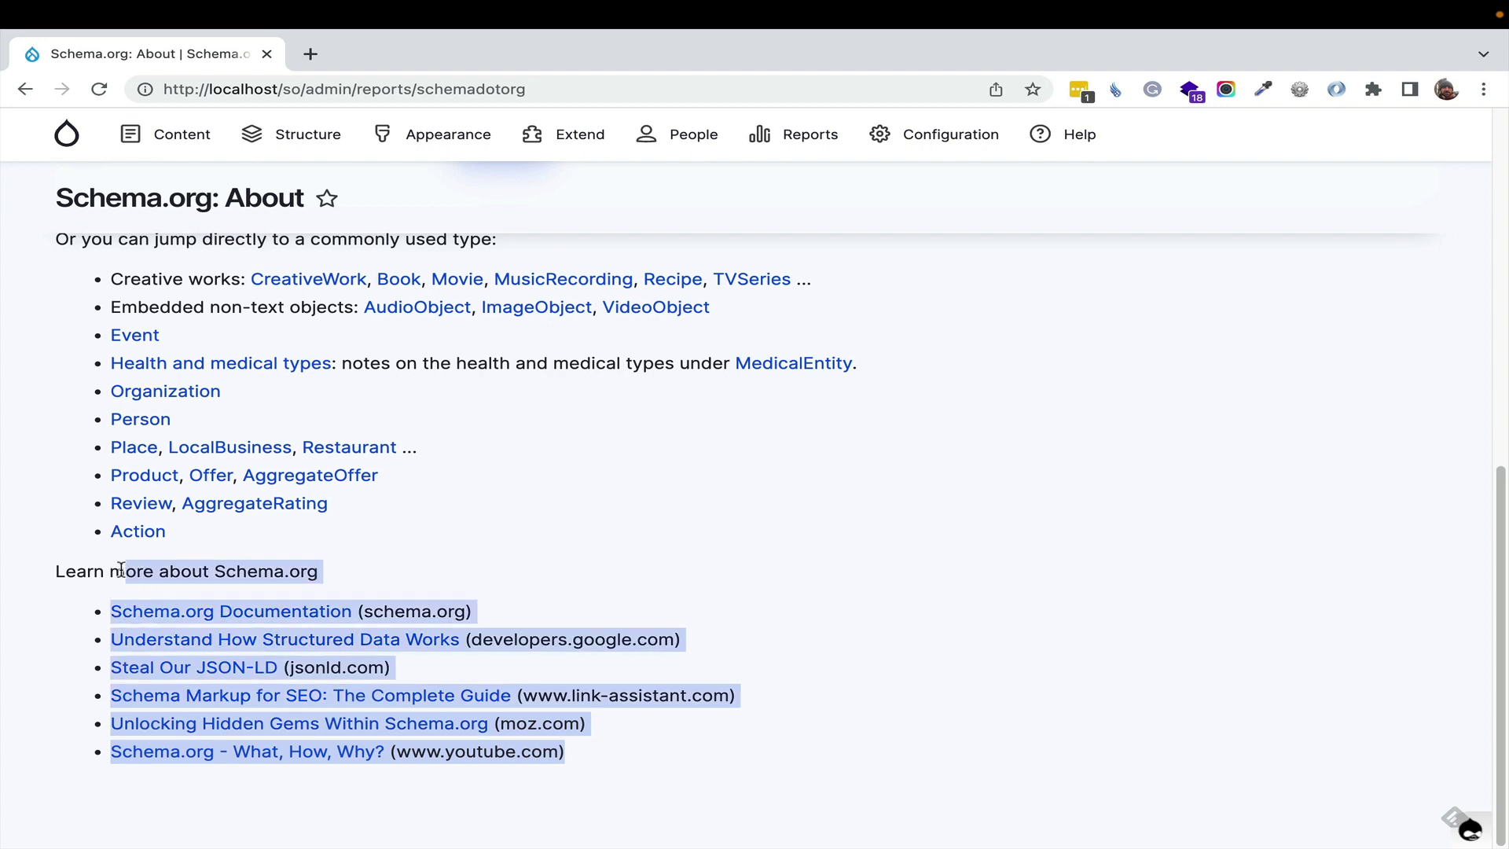
scroll(431, 583, "up", 8)
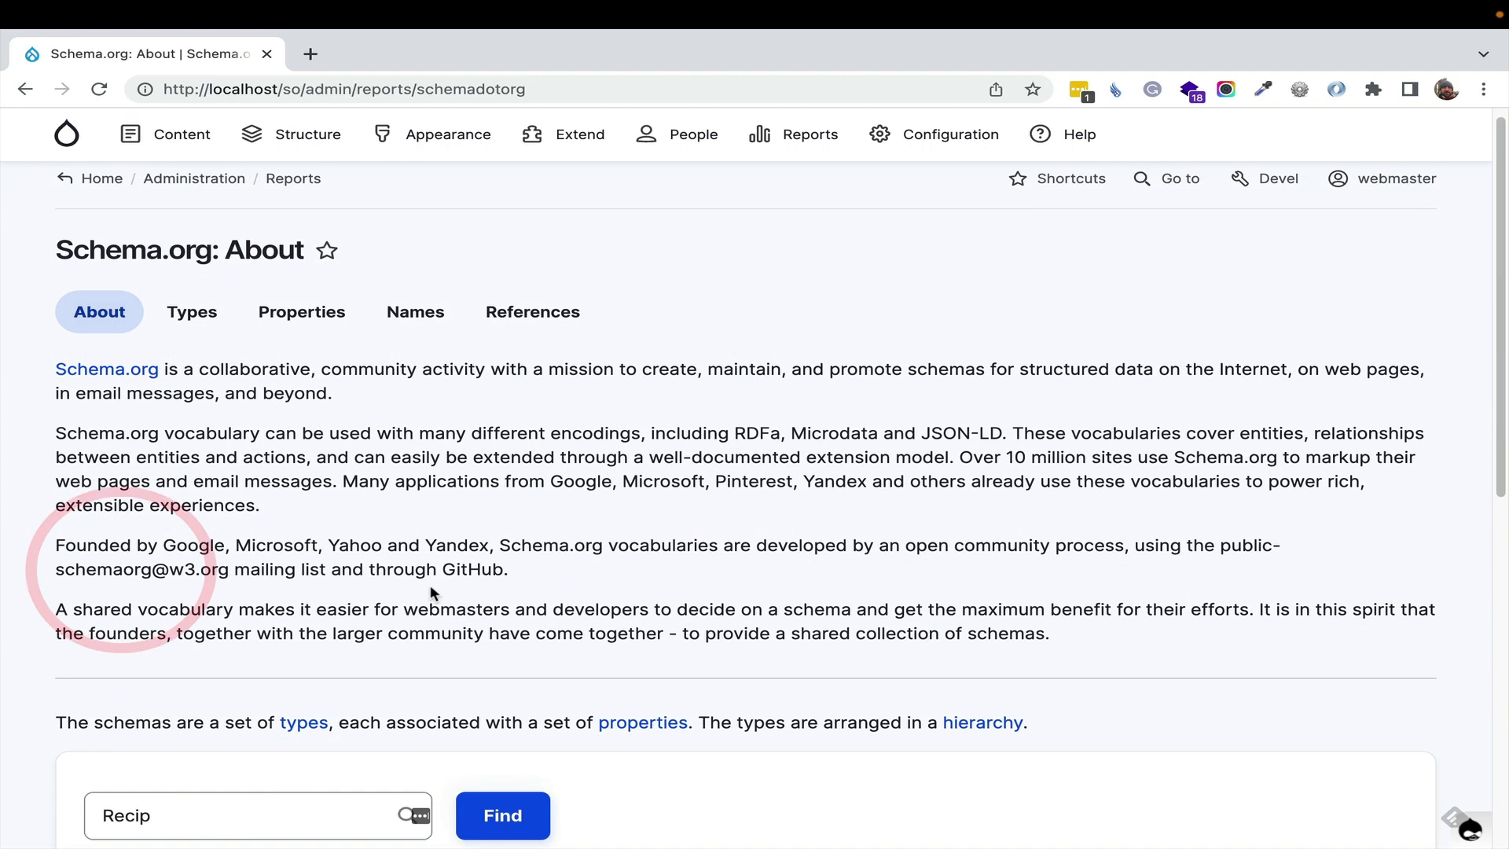
Browse the Things hierarchy of Schema.org types, expanding Thing, Organization and LocalBusiness
left_click(200, 319)
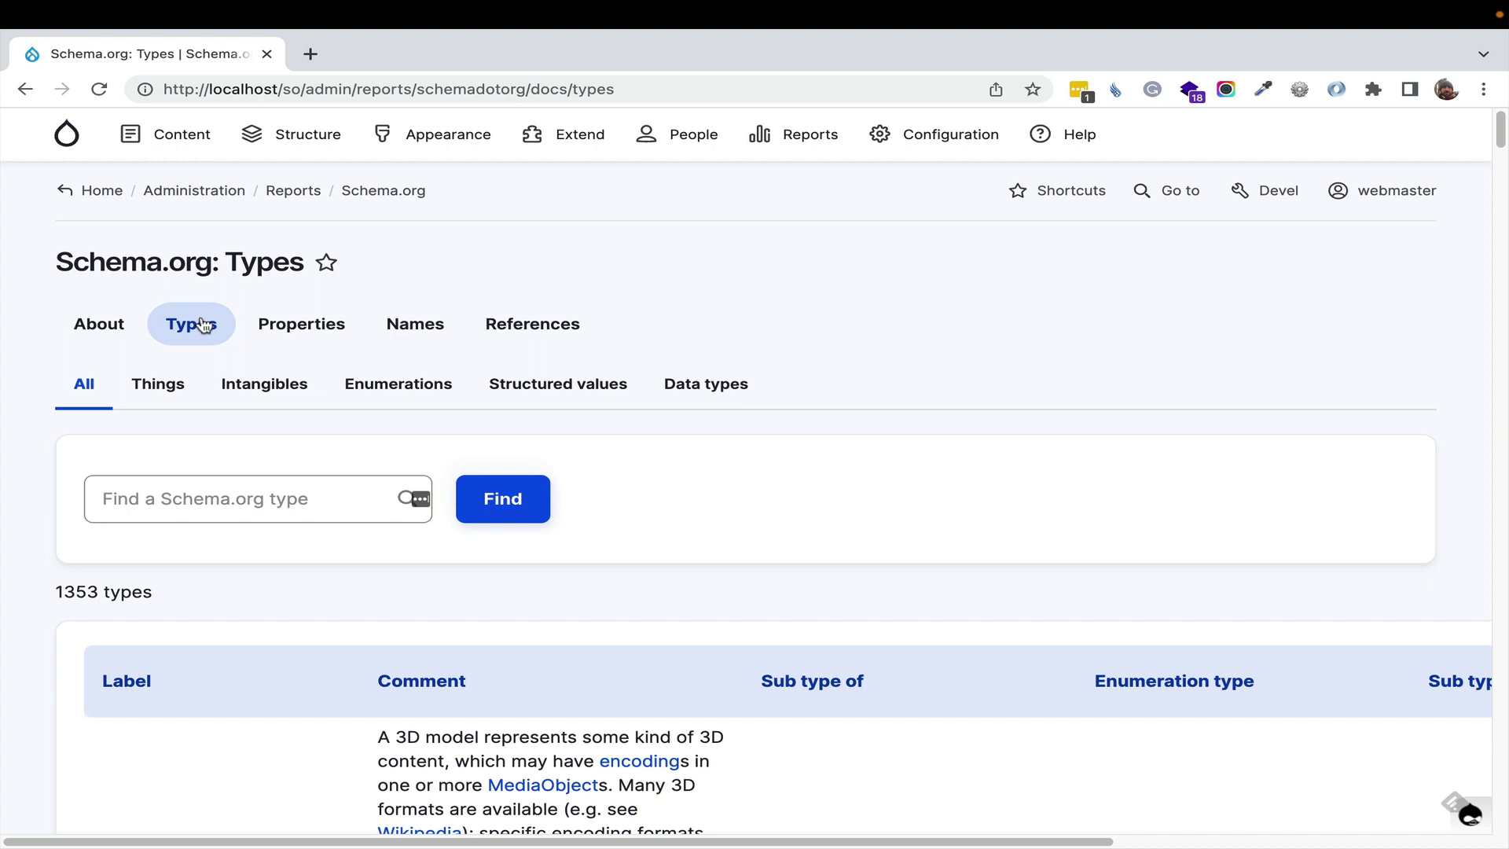
left_click(169, 384)
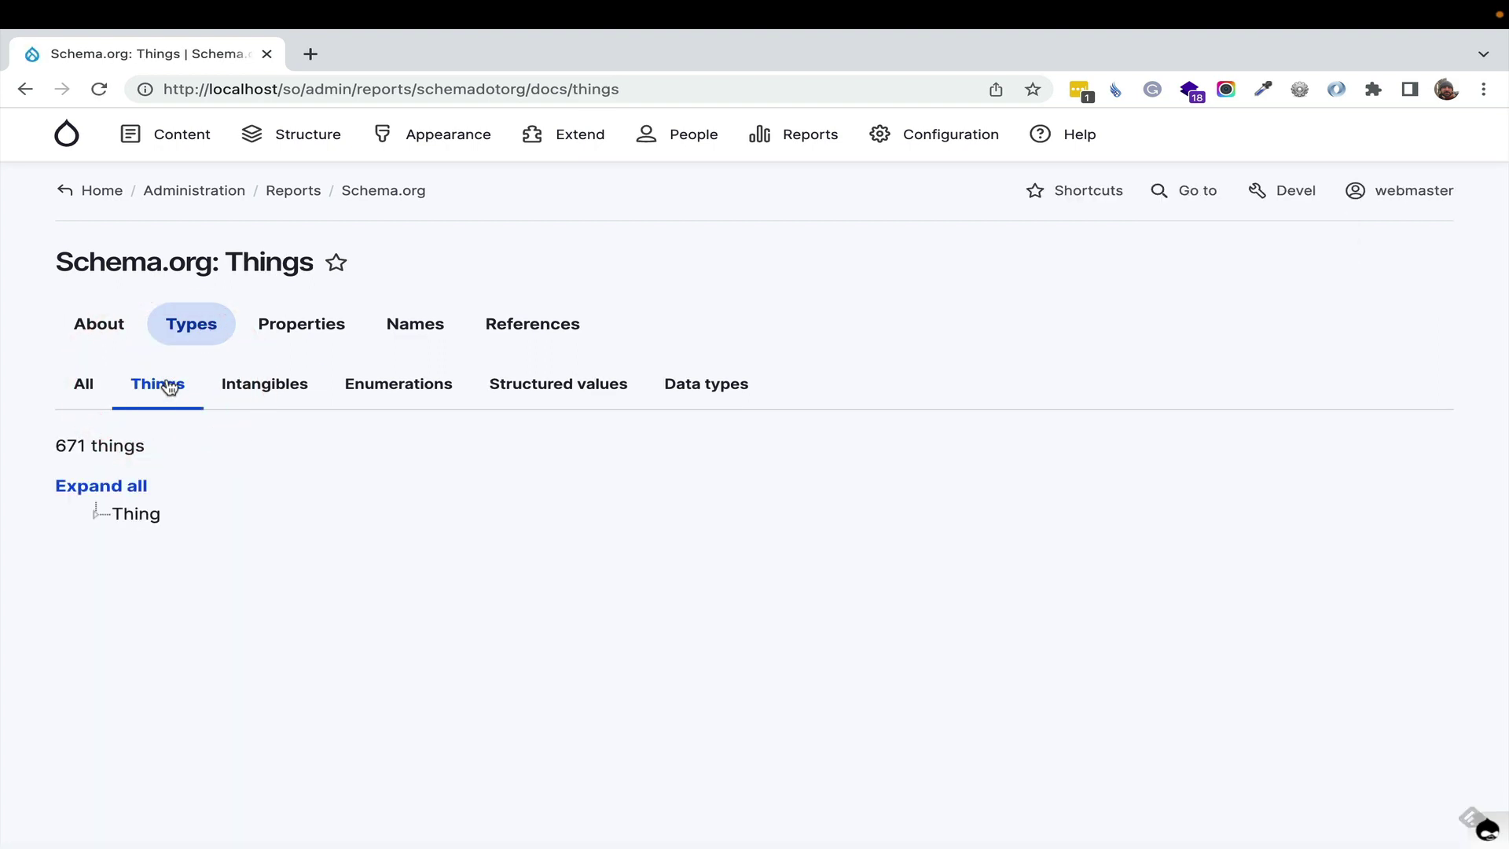
left_click(93, 513)
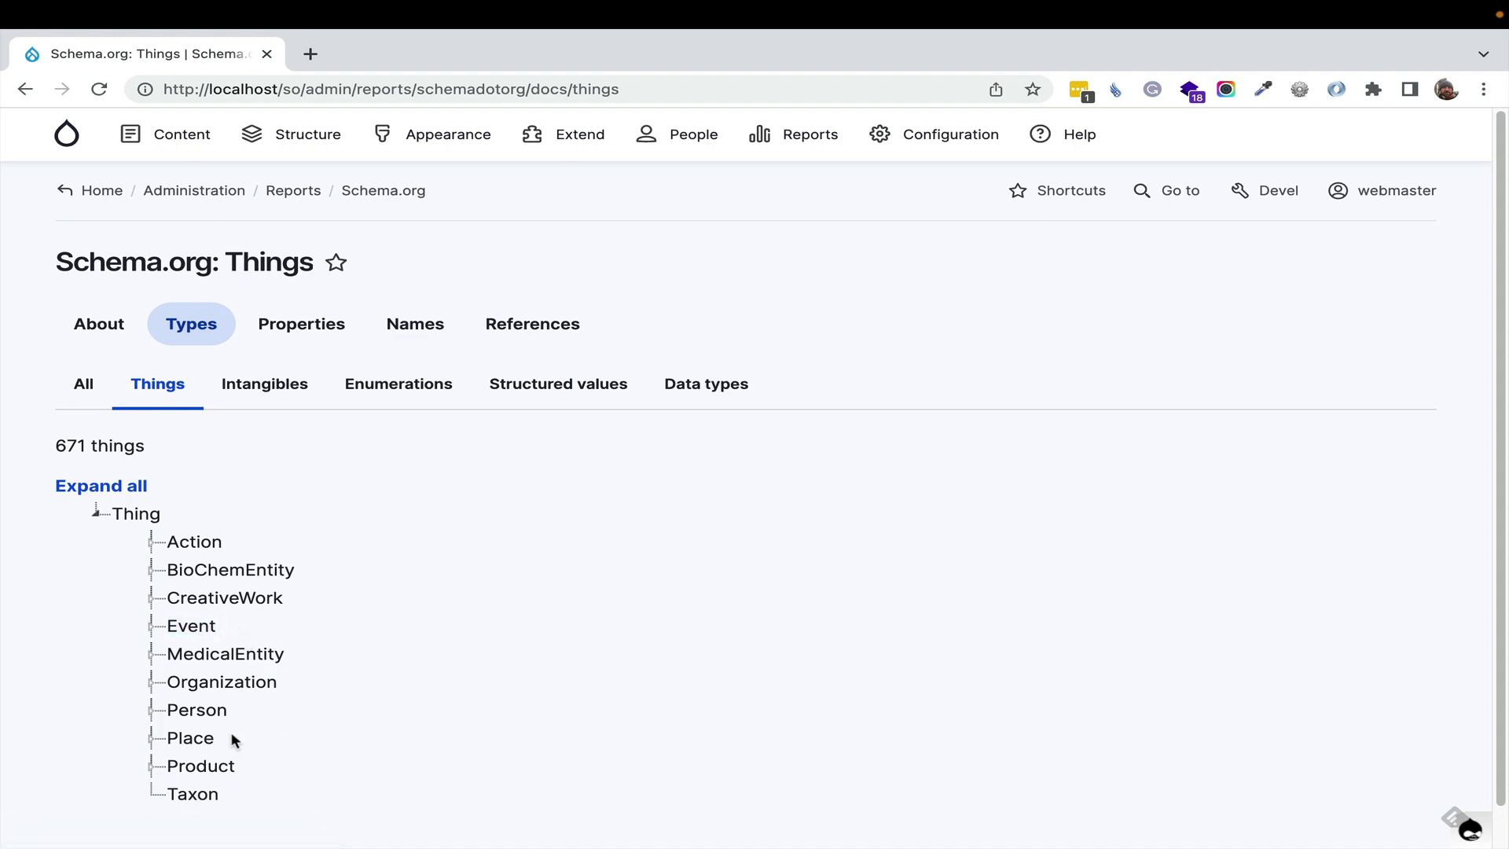
left_click(151, 682)
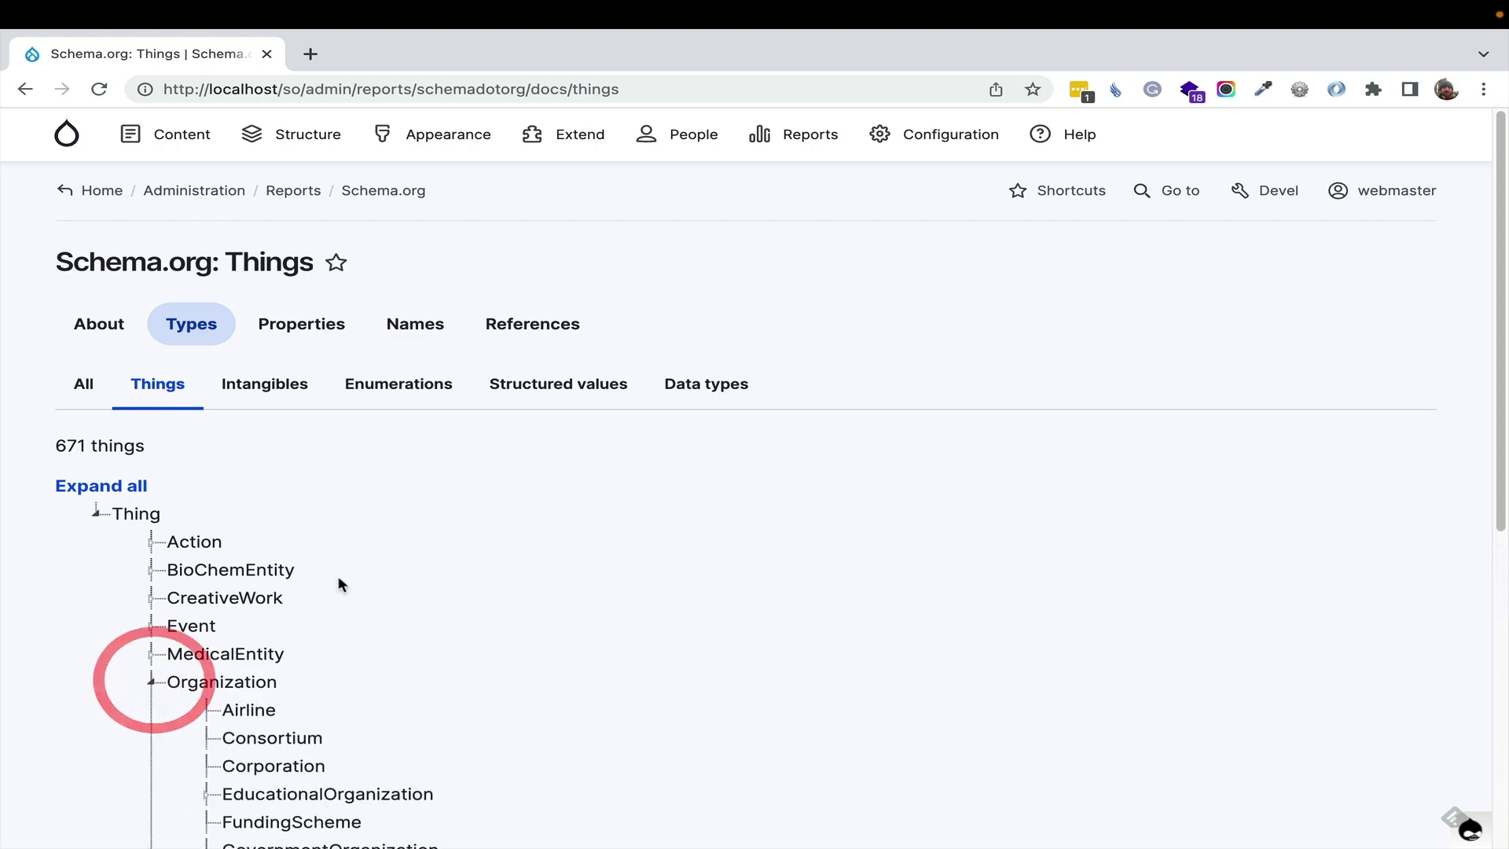
scroll(338, 584, "down", 2)
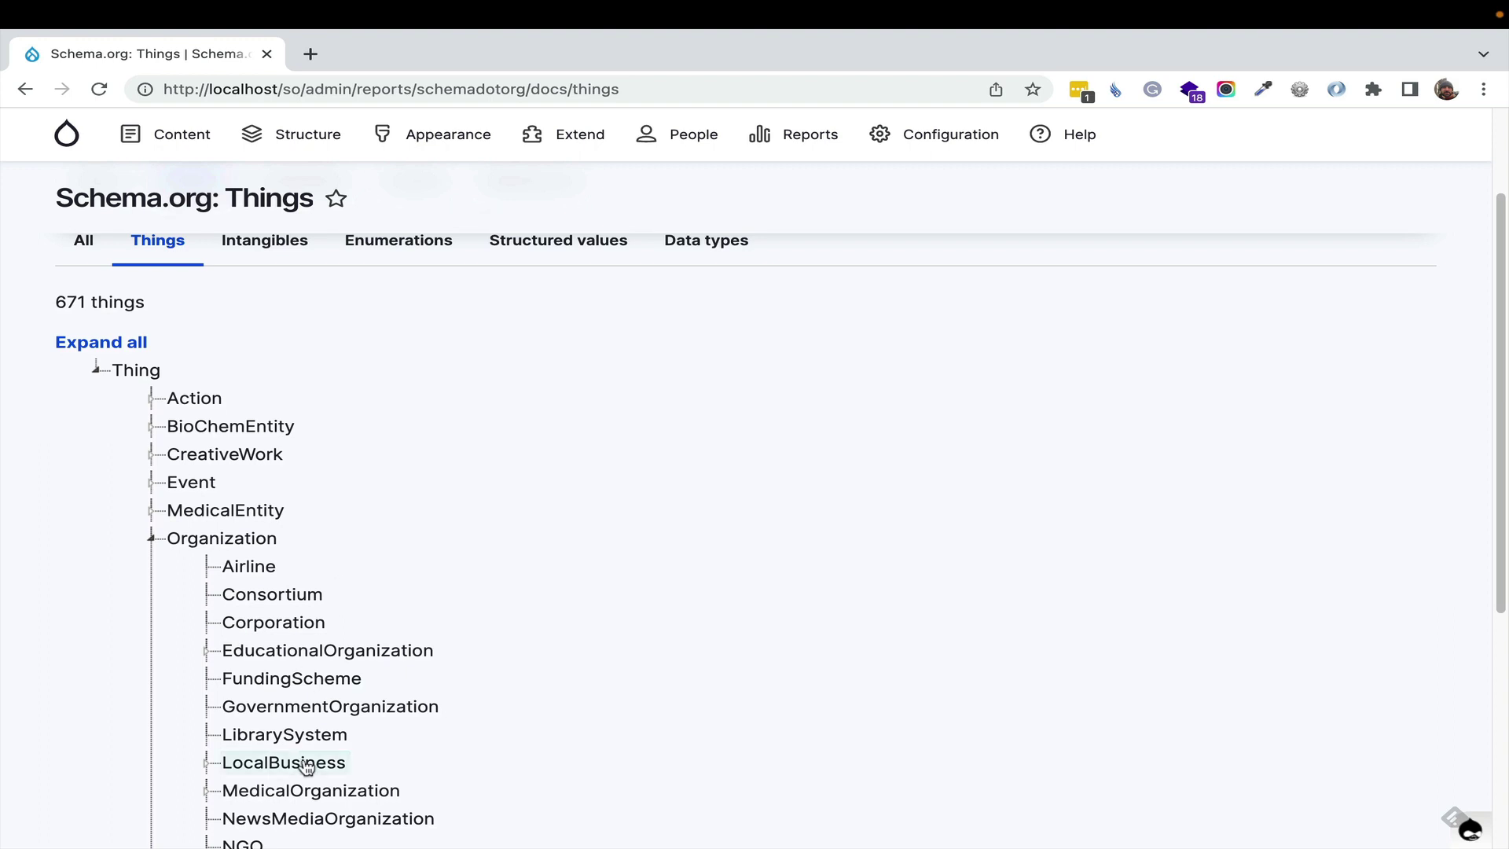
left_click(207, 763)
scroll(351, 525, "down", 5)
scroll(351, 527, "up", 7)
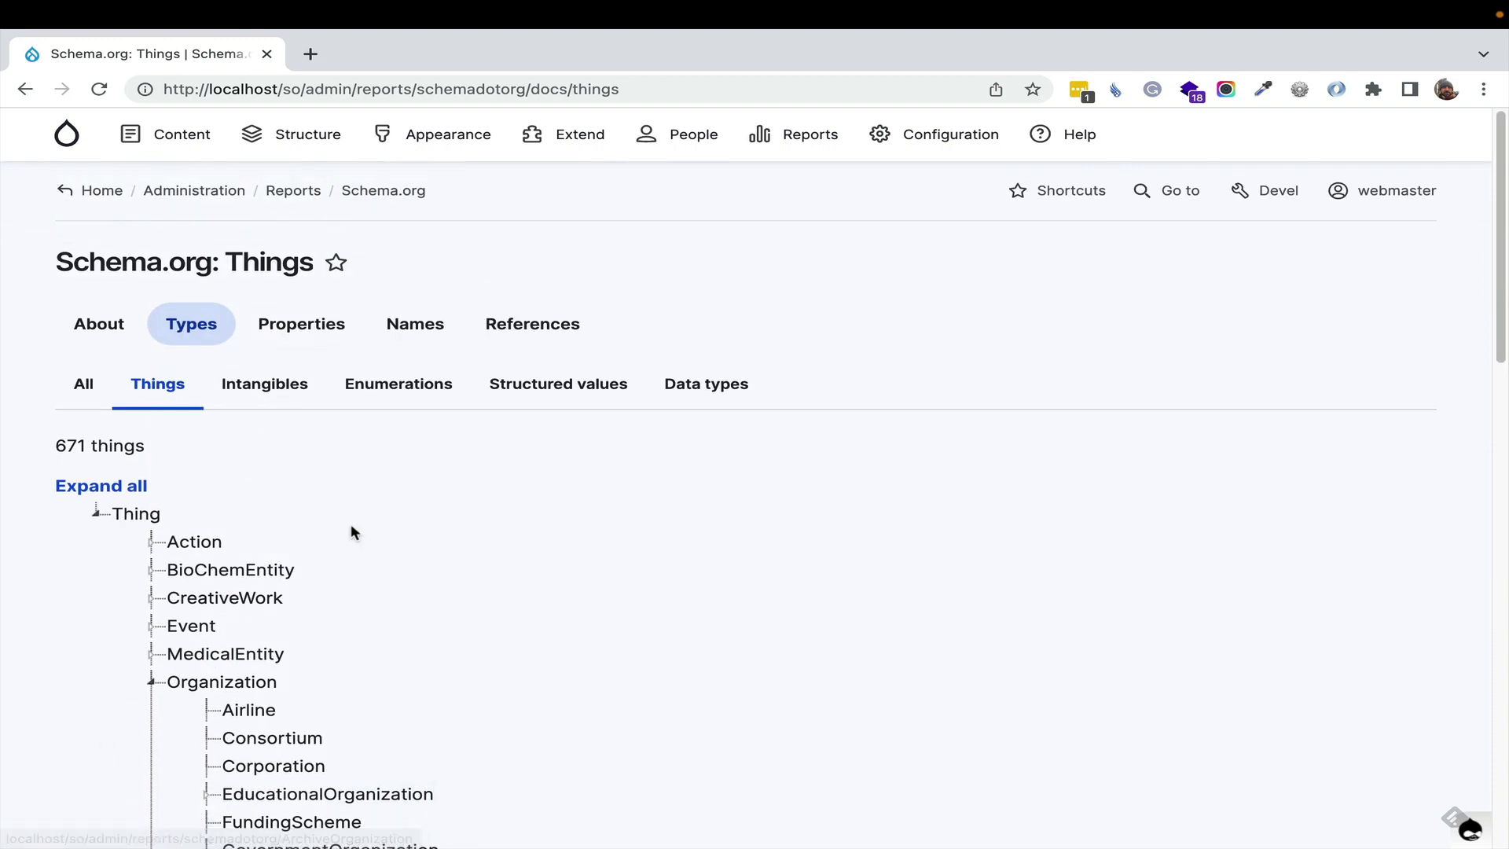
Show the Intangibles types, expand the Intangible branch and look through its subtypes
left_click(284, 402)
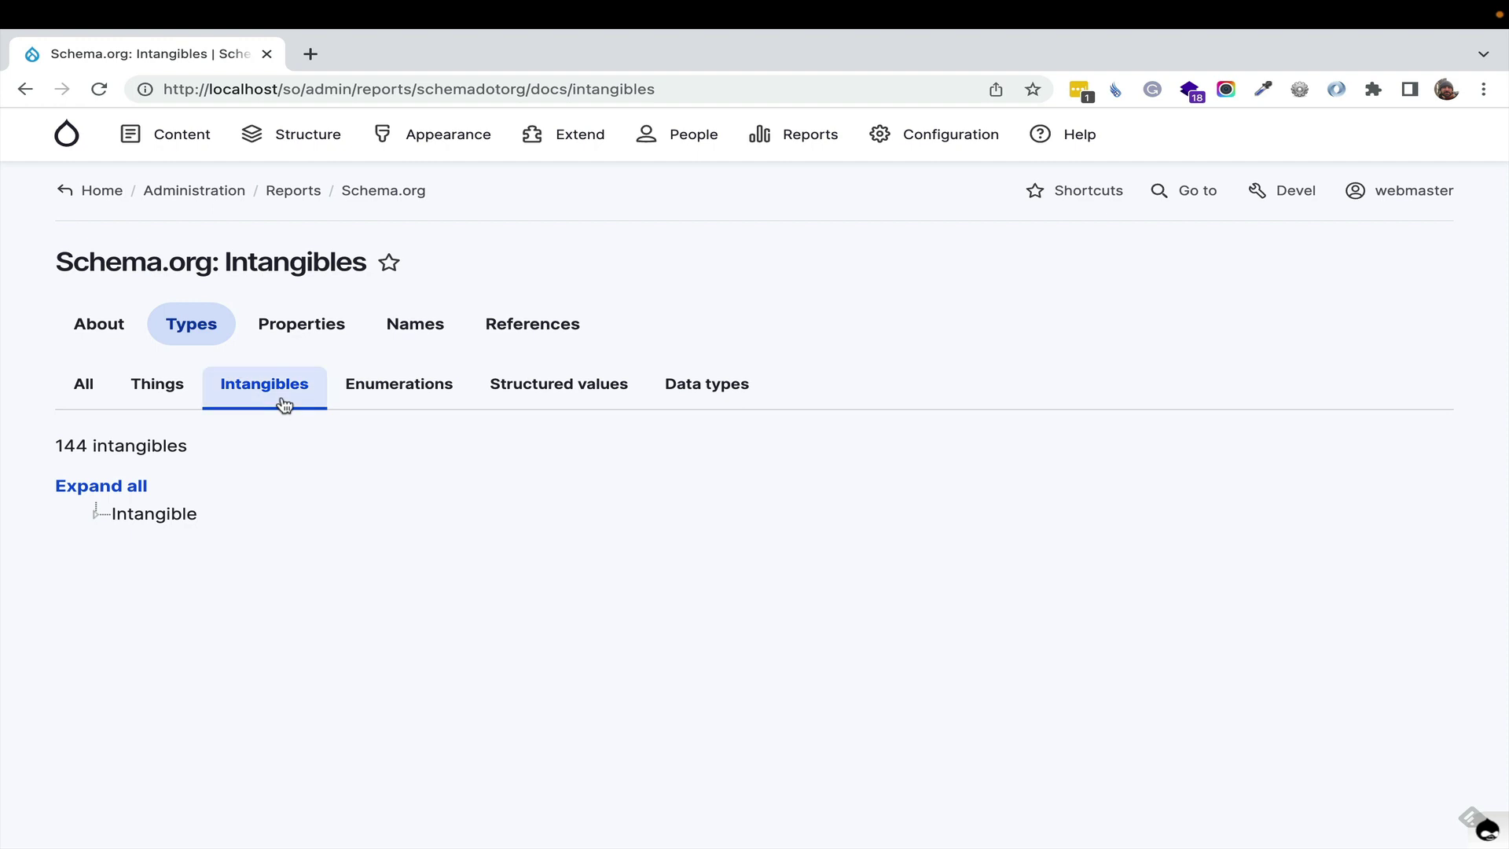
left_click(99, 514)
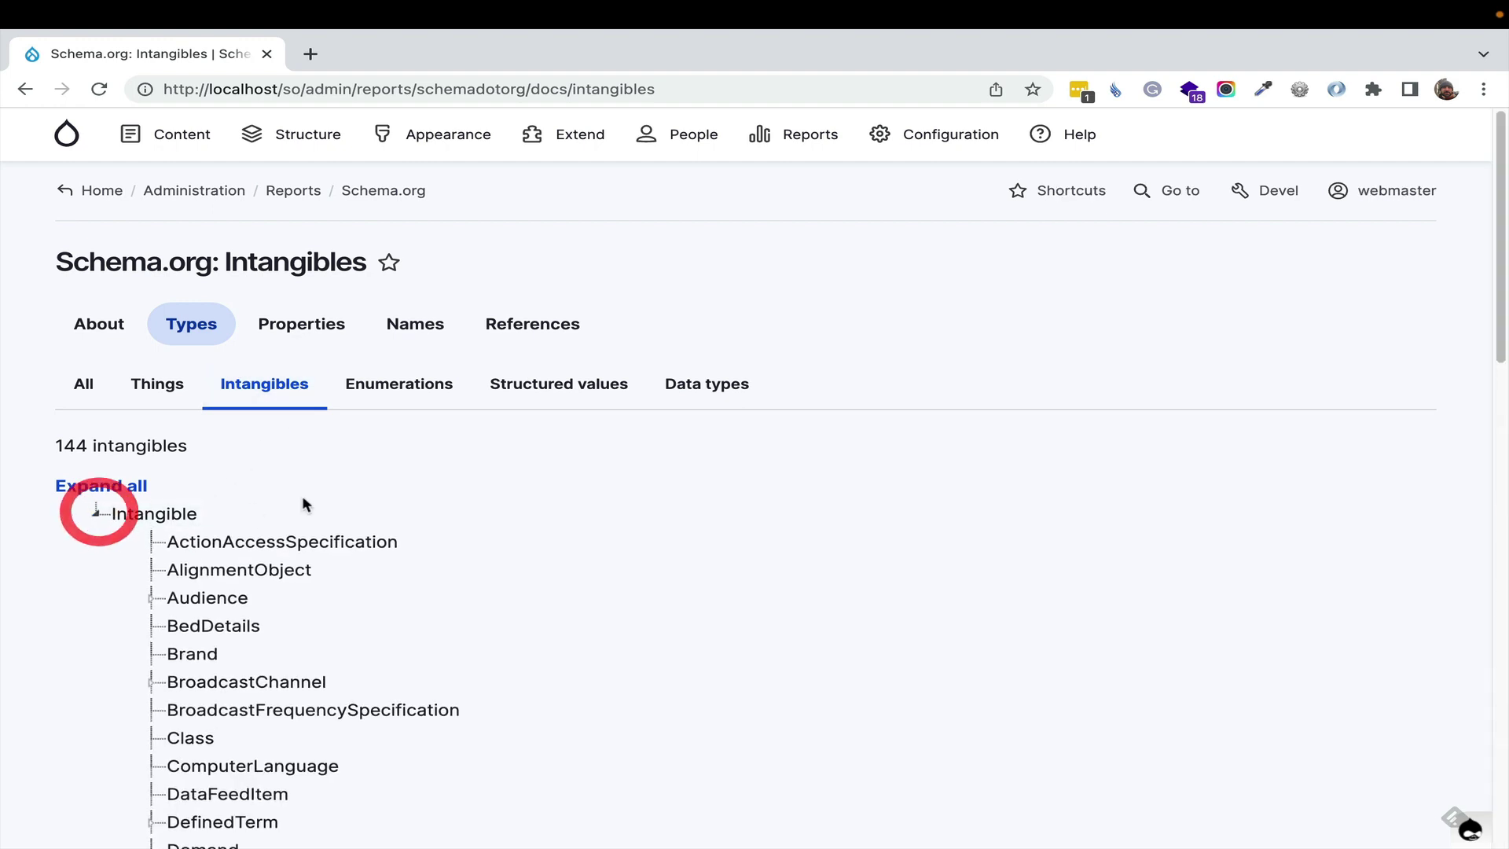
scroll(353, 511, "down", 3)
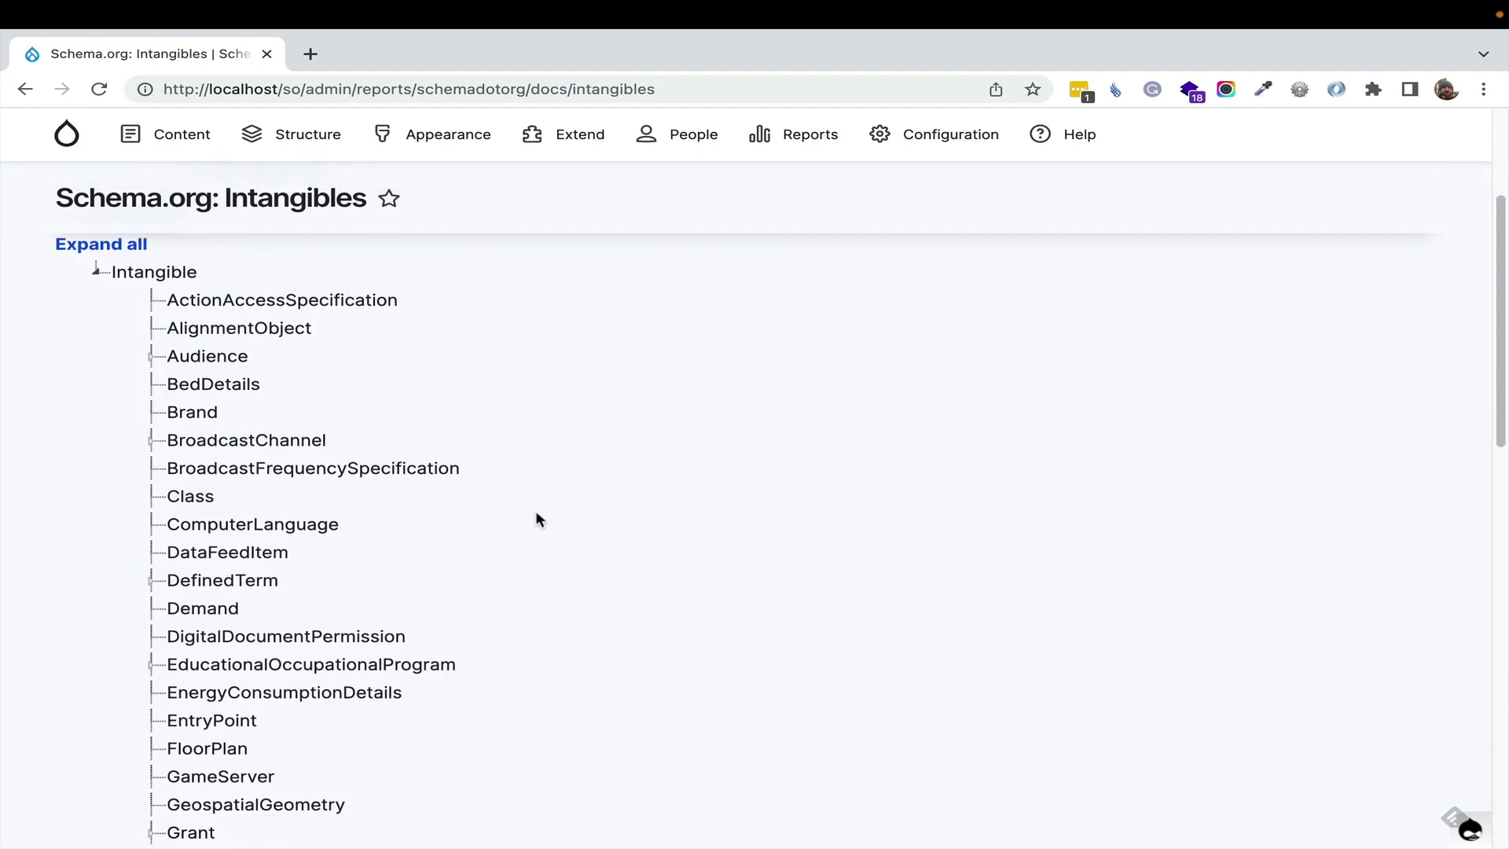
scroll(539, 520, "down", 2)
scroll(633, 464, "down", 3)
scroll(597, 464, "up", 7)
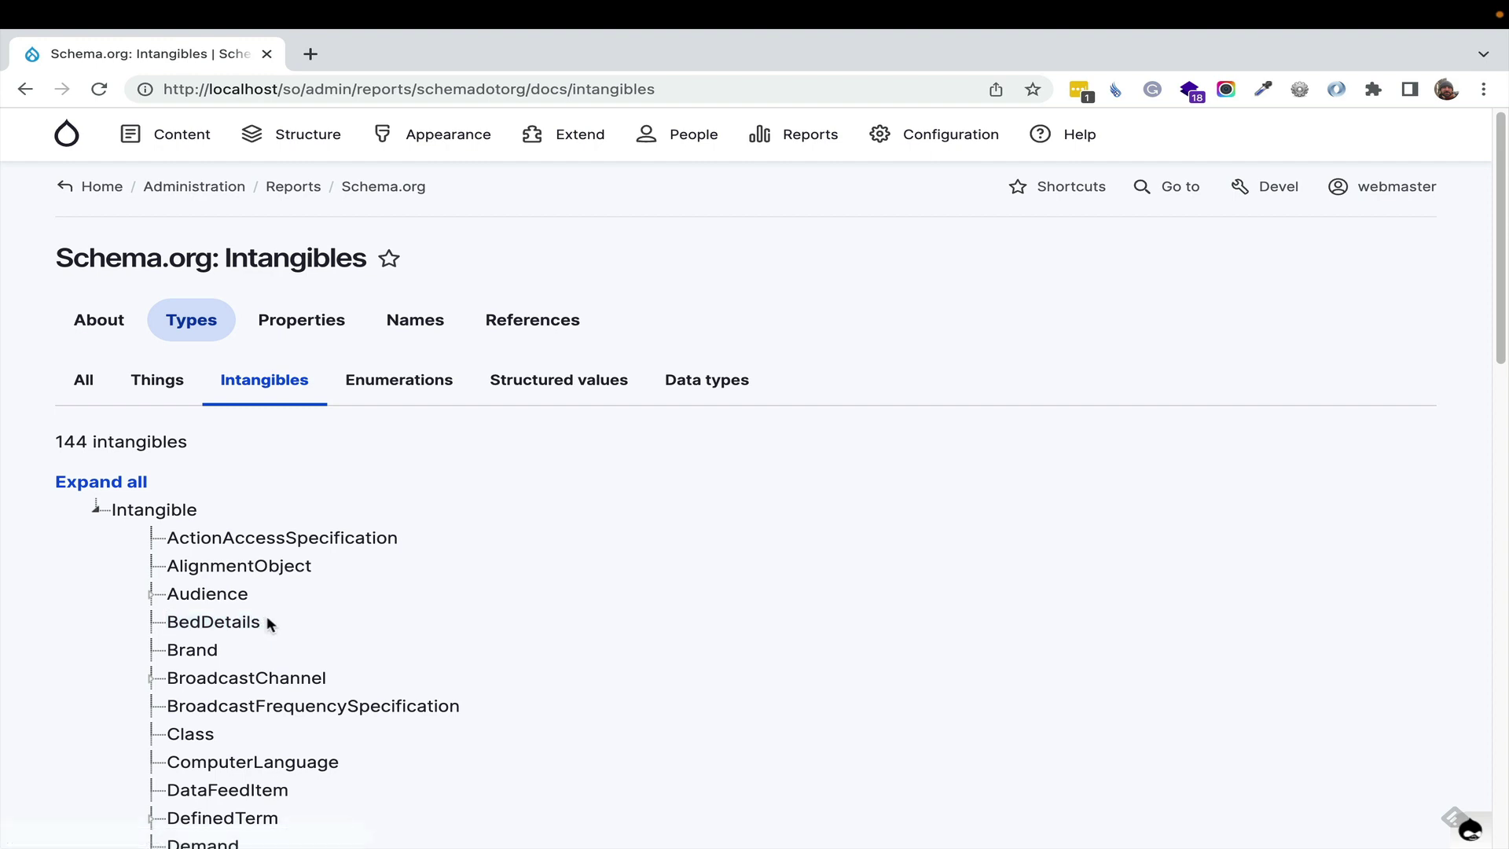
left_click(151, 624)
Show the Enumerations types, expand the whole tree and look through its entries
left_click(408, 387)
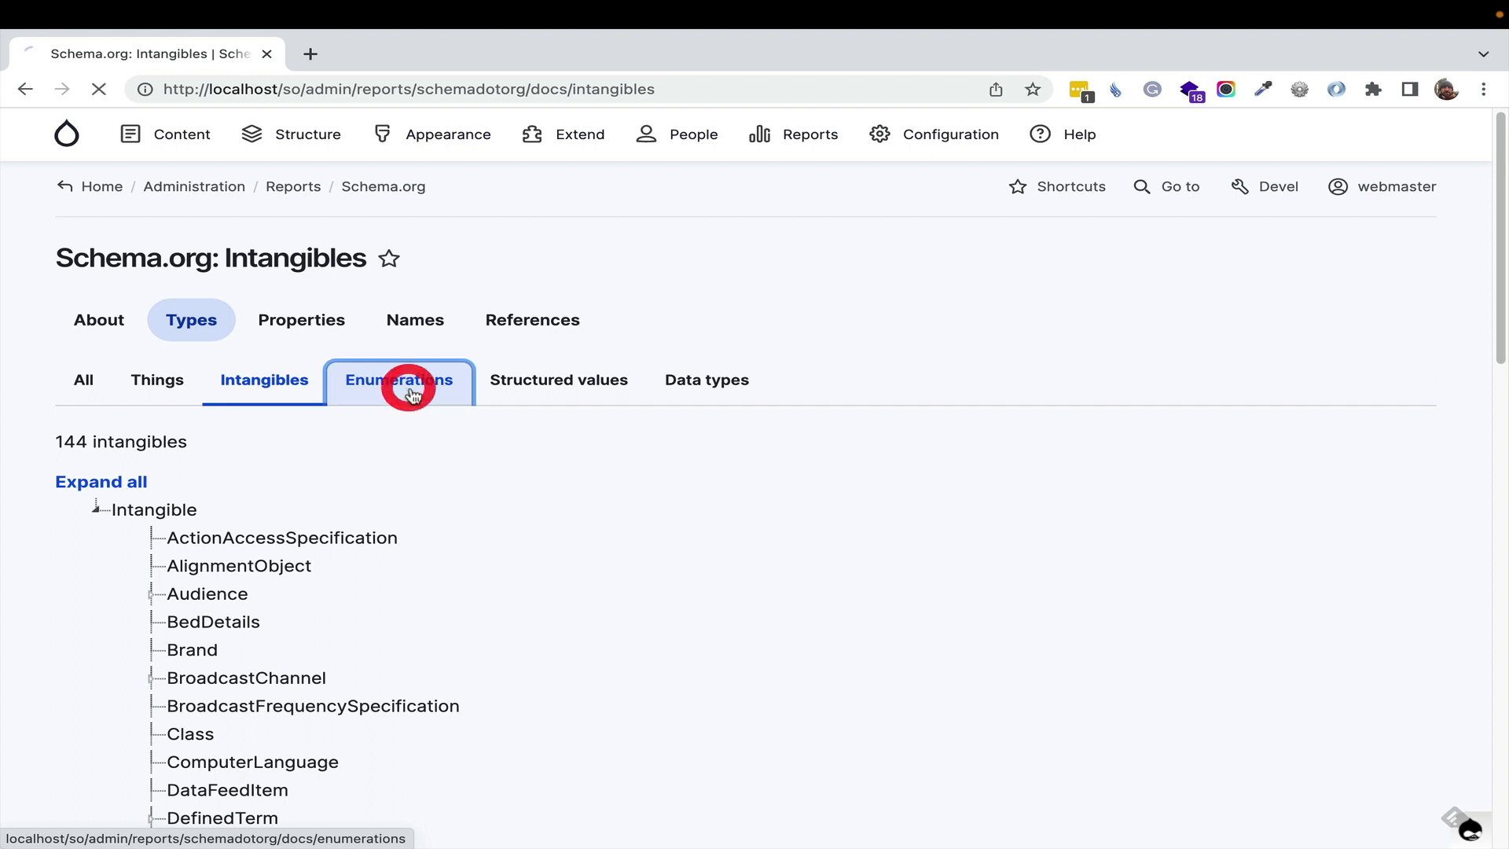
left_click(124, 493)
scroll(554, 472, "down", 1)
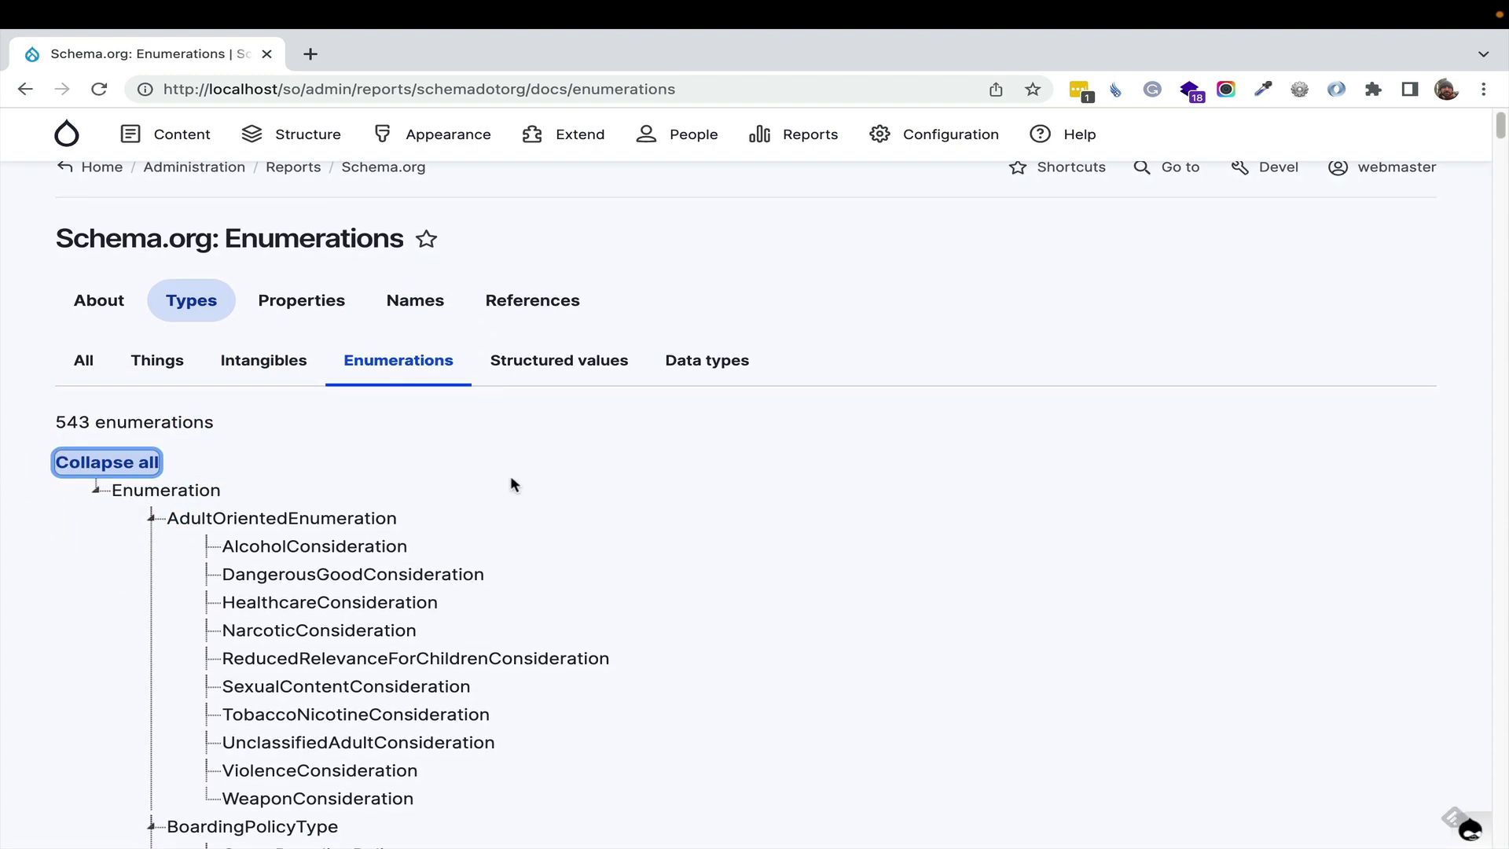
scroll(582, 480, "down", 7)
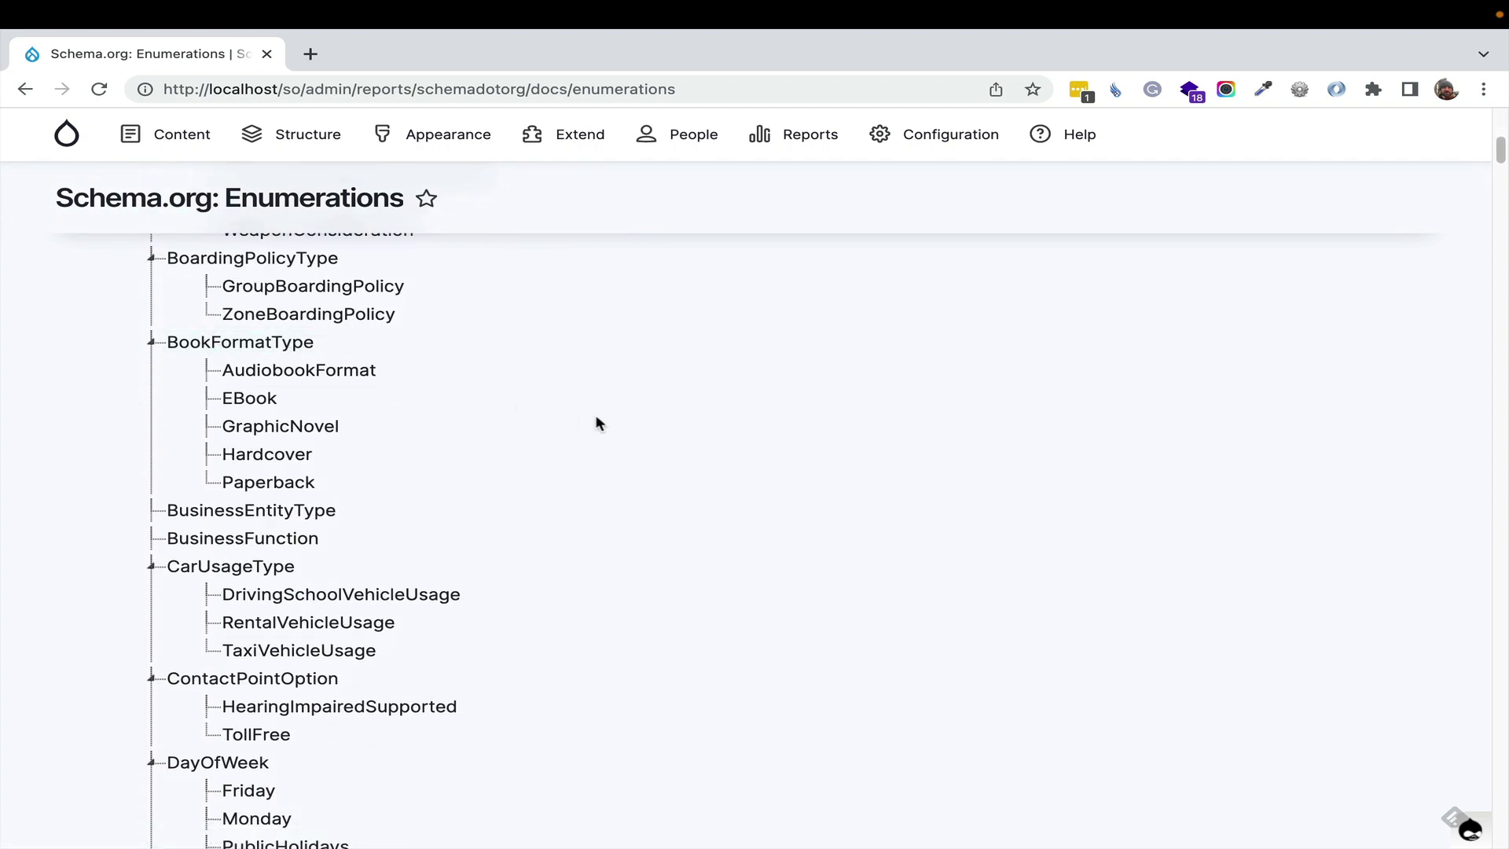
scroll(597, 424, "up", 8)
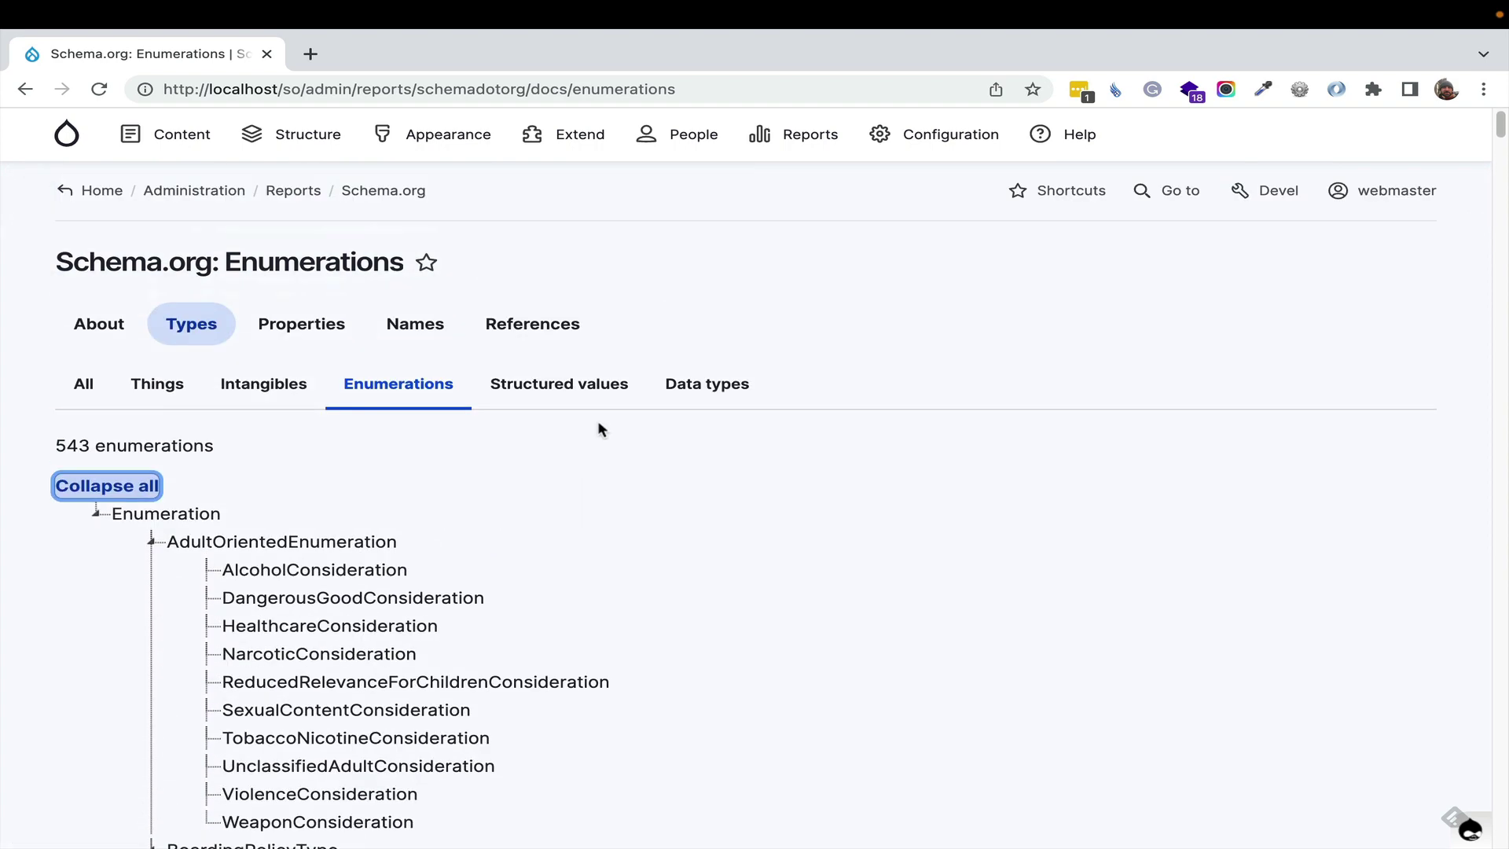
Show the Structured values types, expand the whole tree and look through its entries
left_click(542, 389)
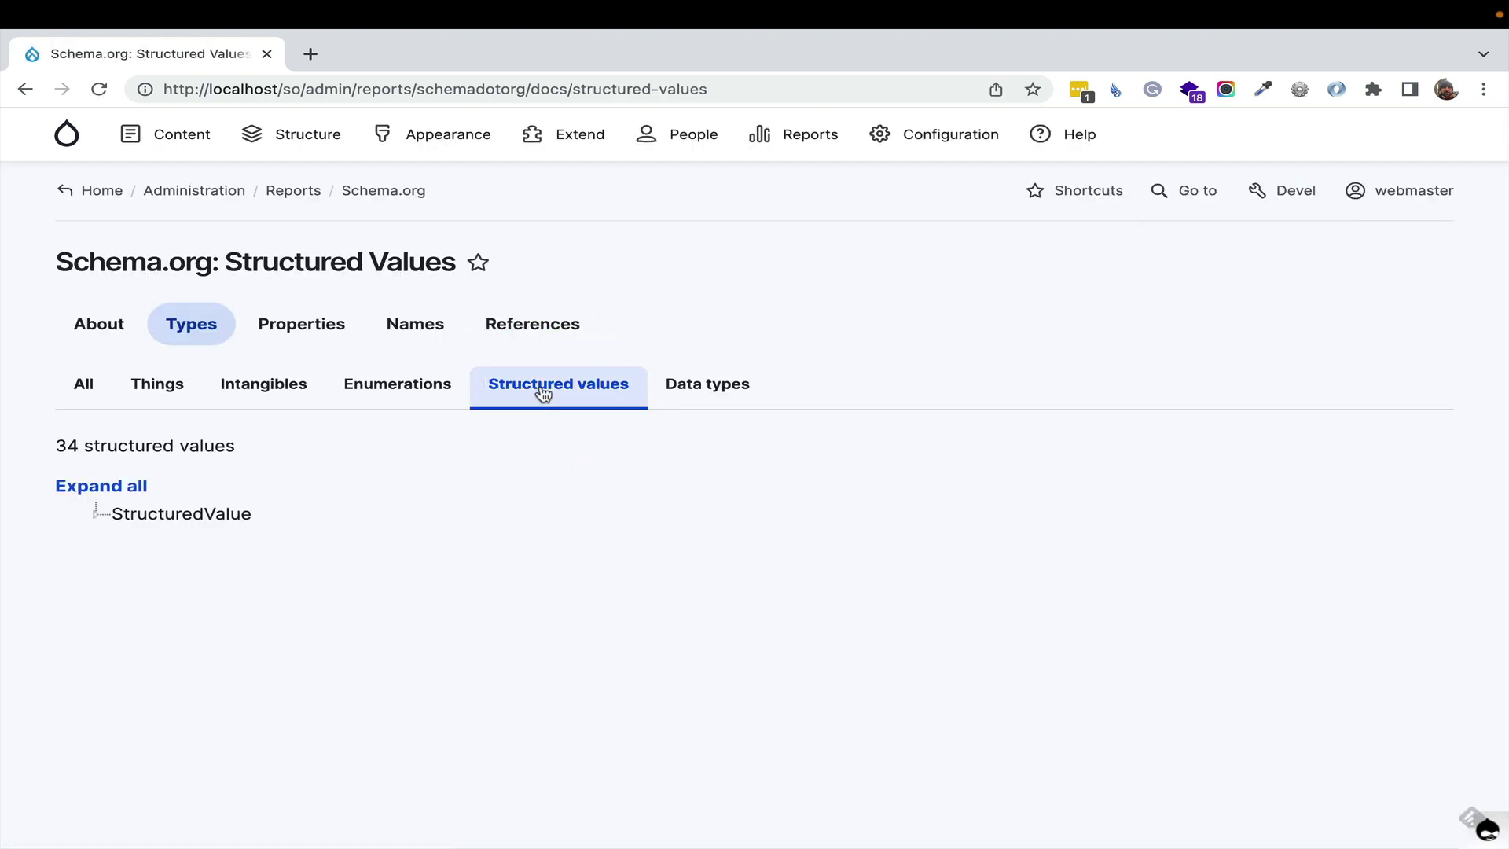
left_click(101, 486)
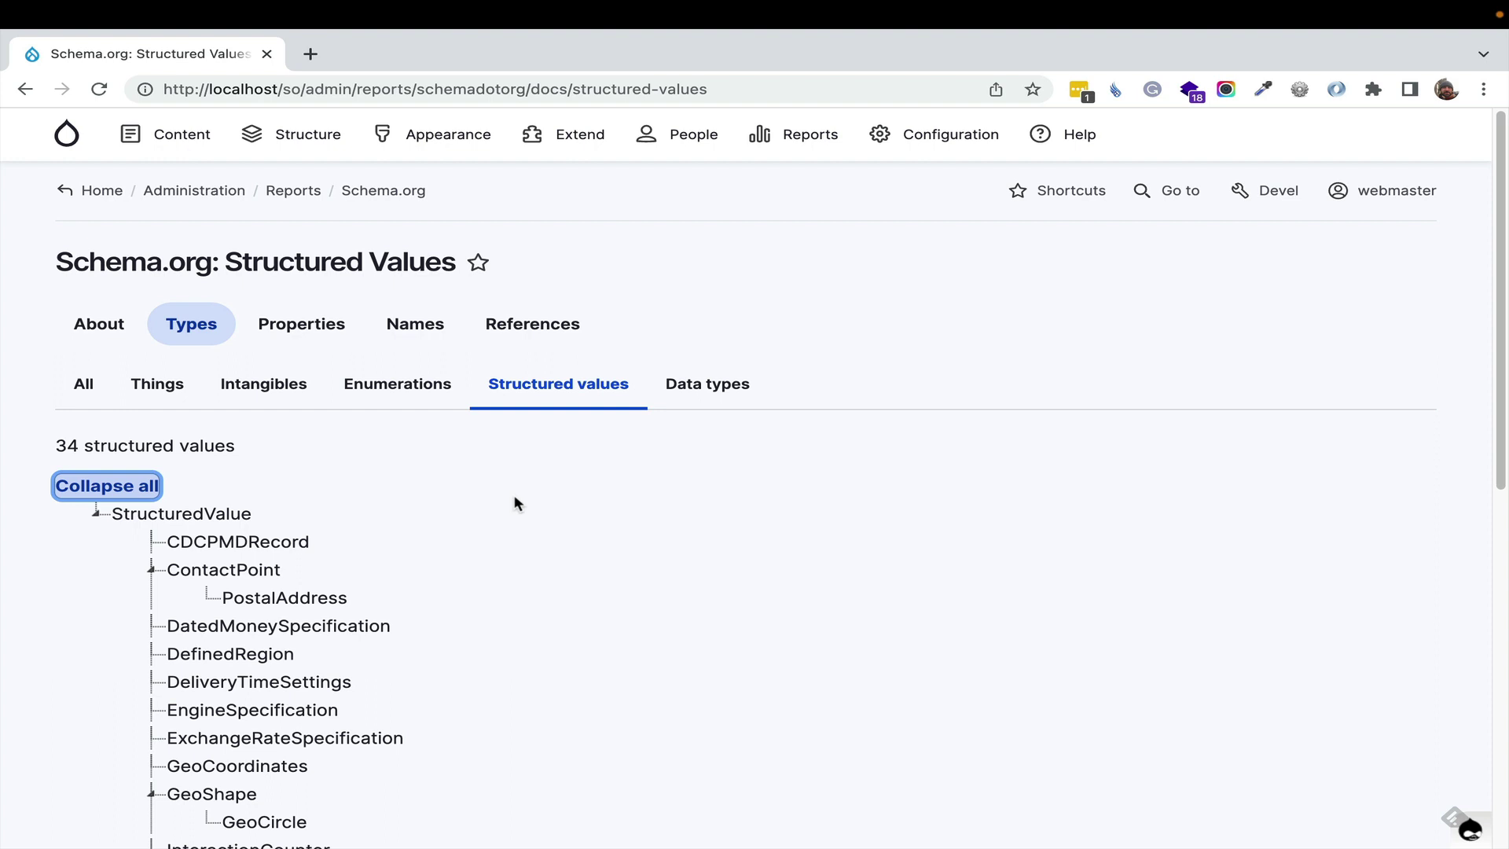
scroll(516, 503, "down", 4)
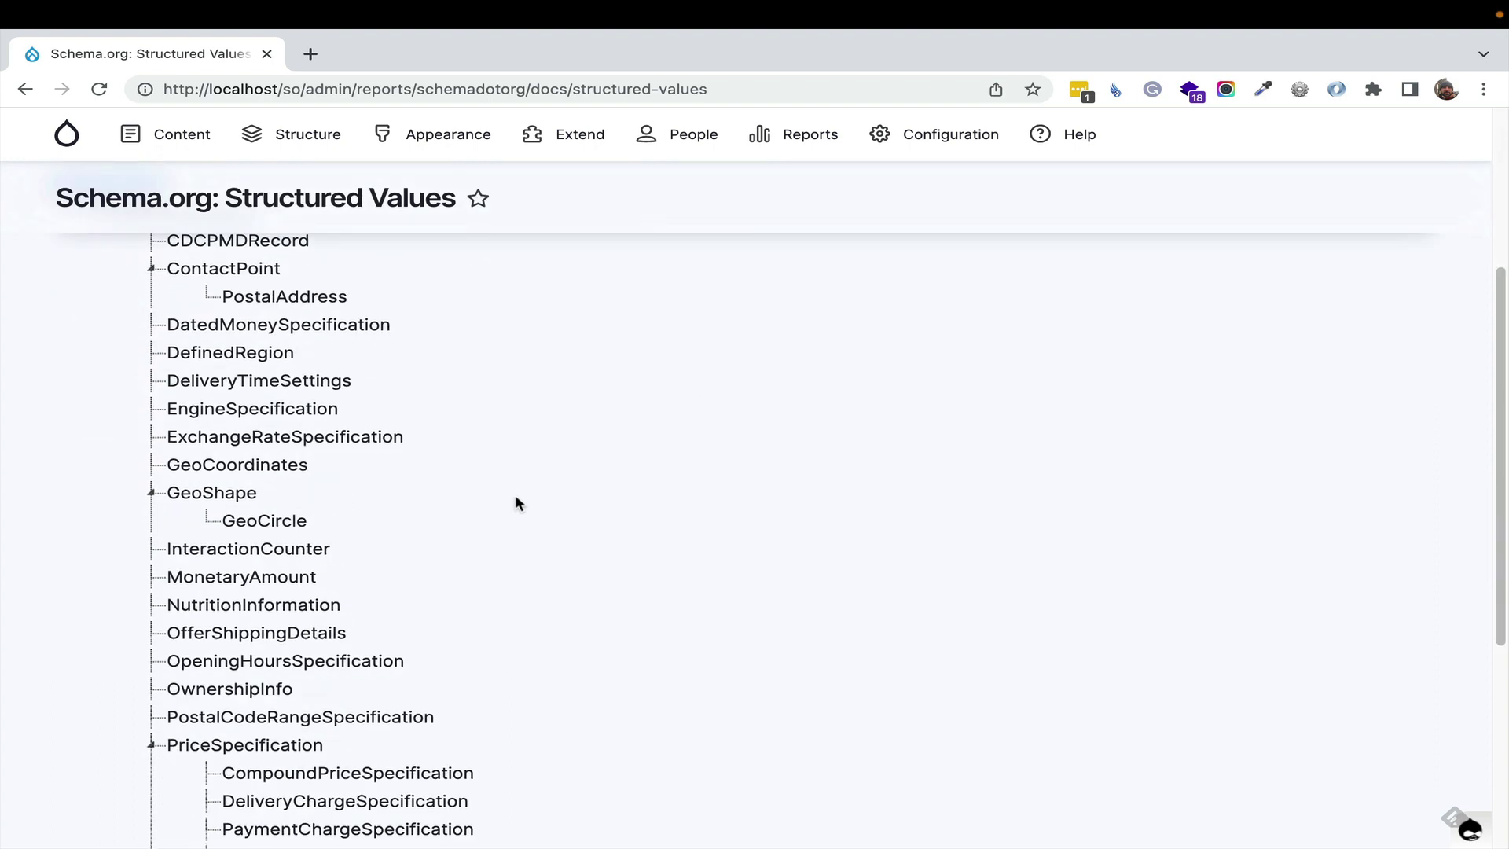
scroll(904, 585, "down", 2)
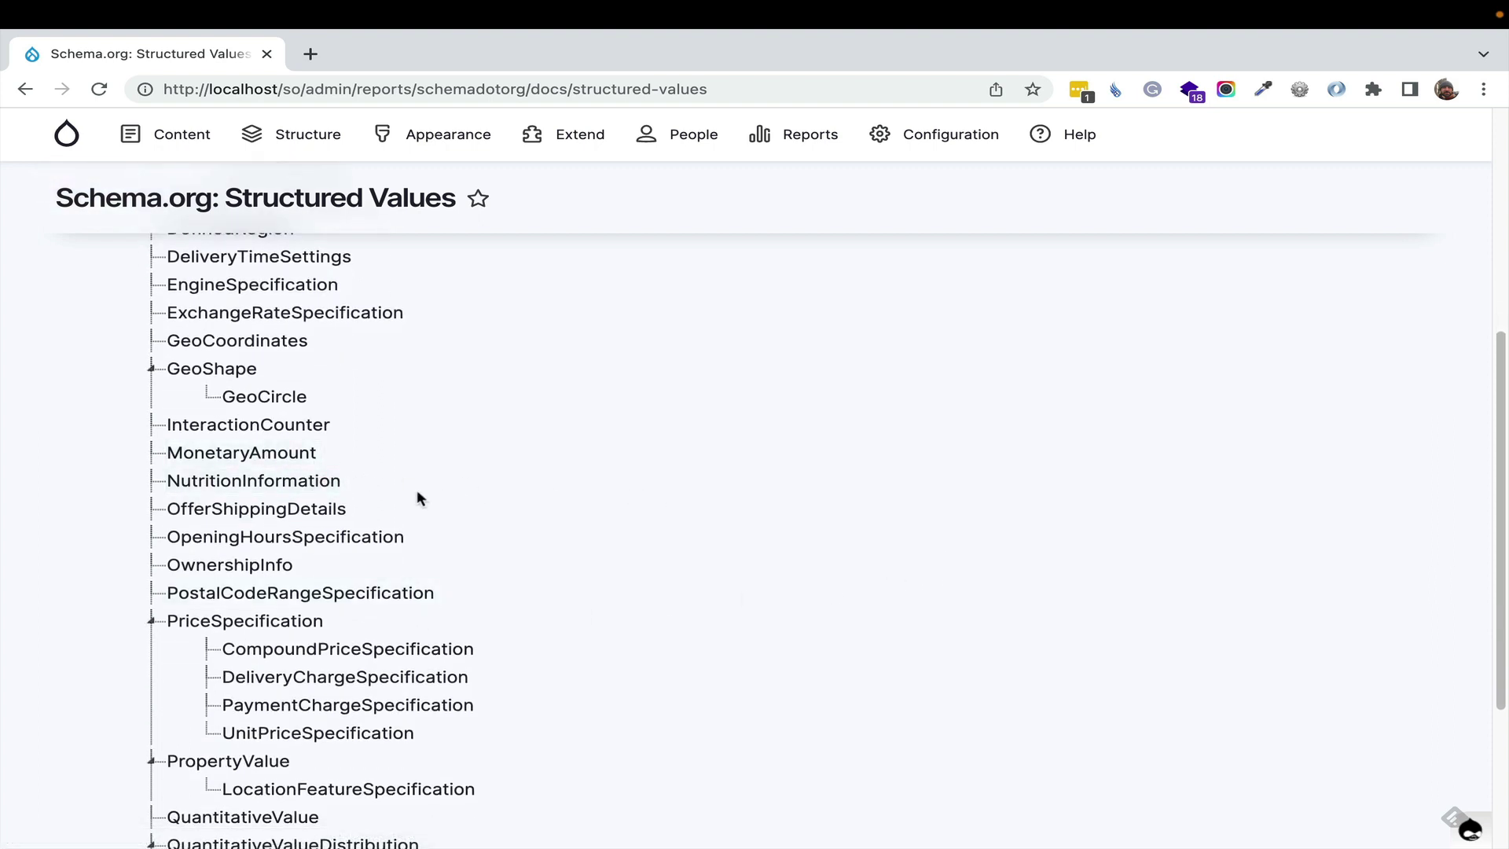
Open the NutritionInformation type from the structured values and examine its details and properties table
left_click(317, 481)
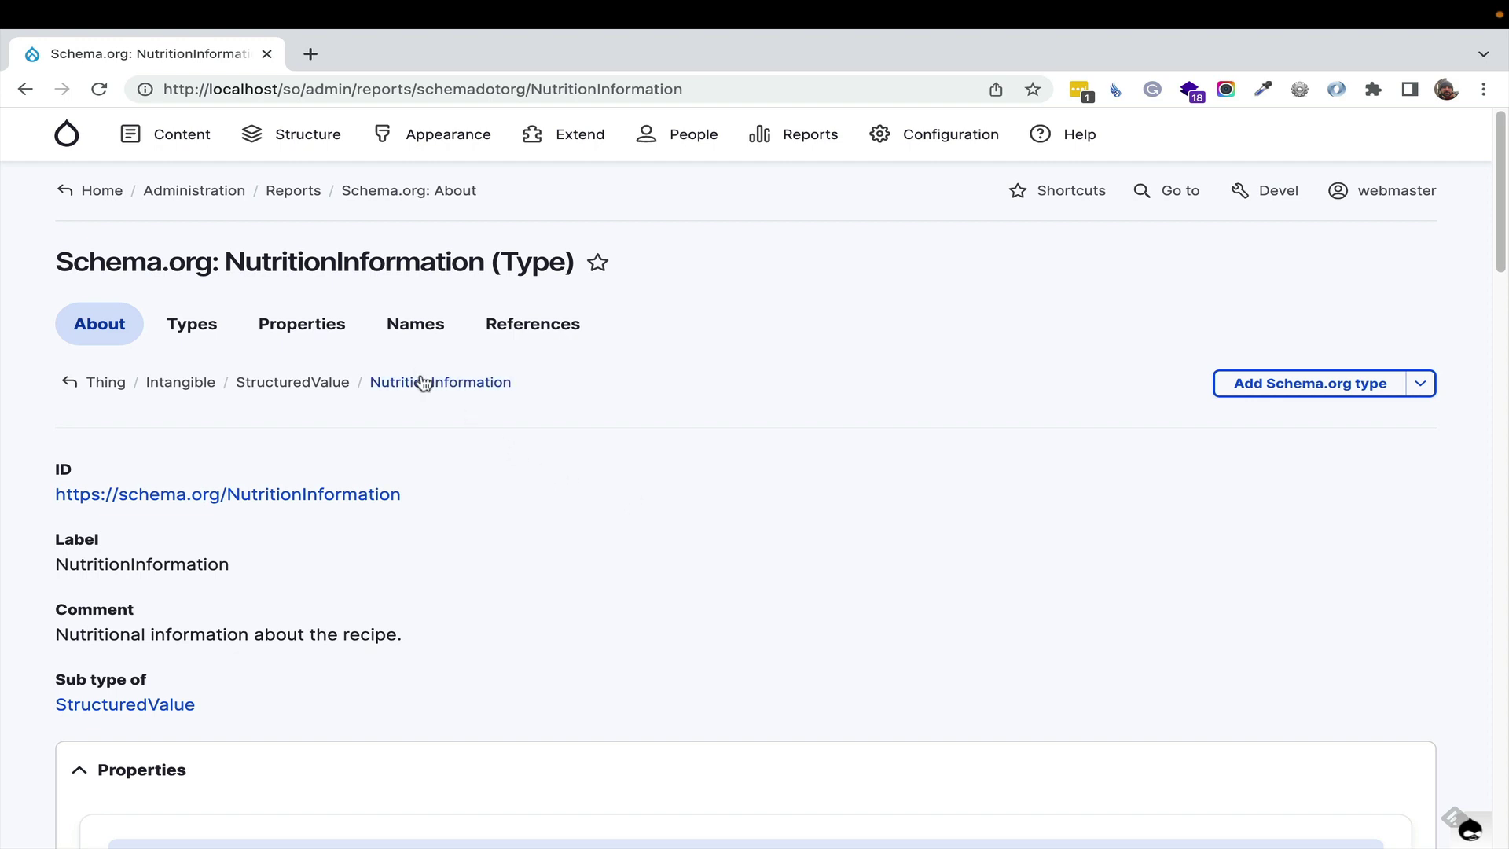
scroll(537, 474, "down", 1)
scroll(539, 473, "down", 1)
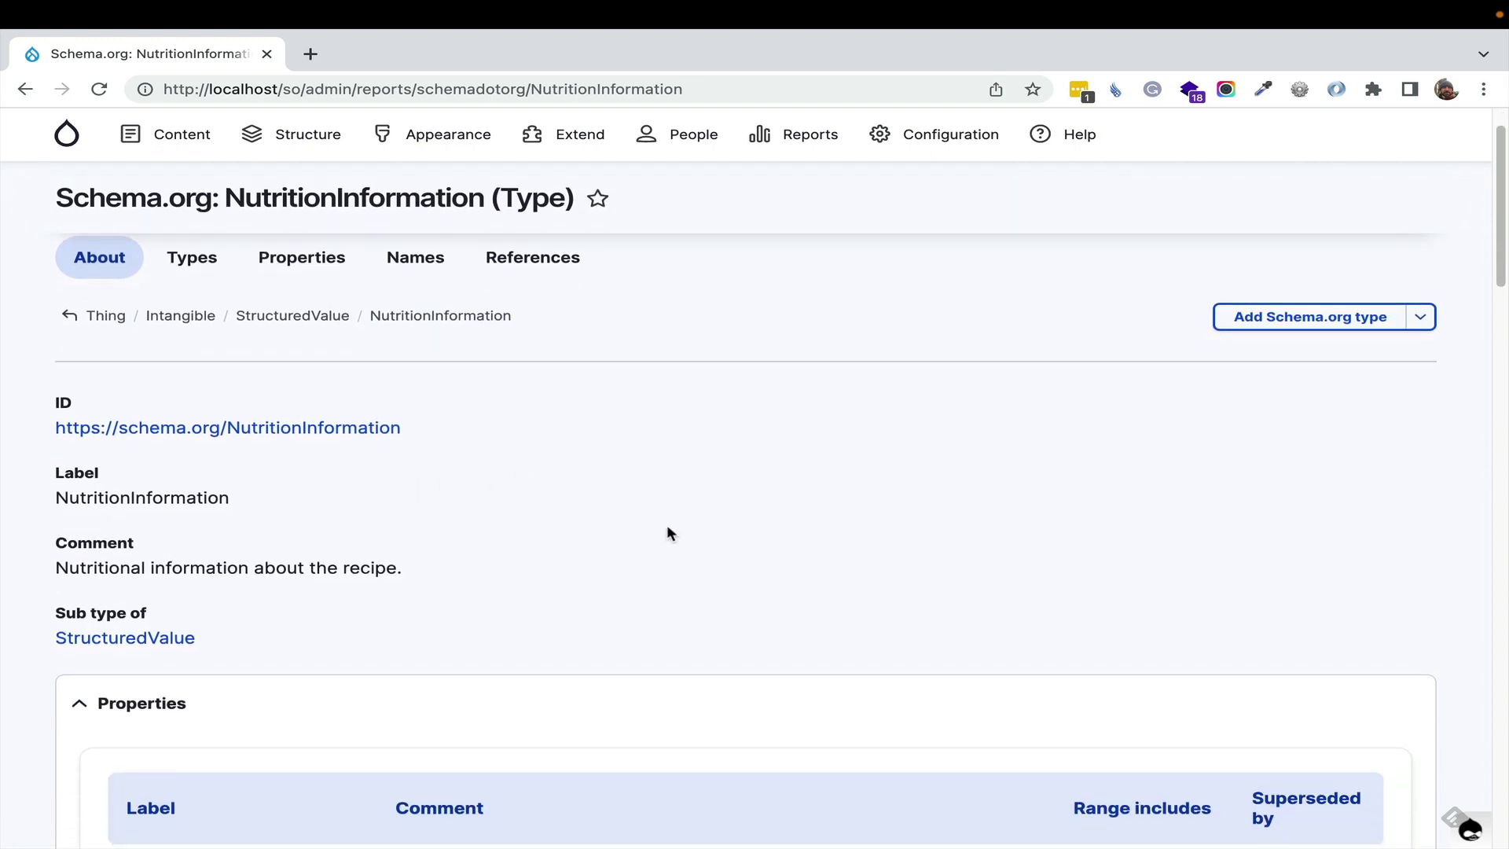
scroll(631, 512, "down", 4)
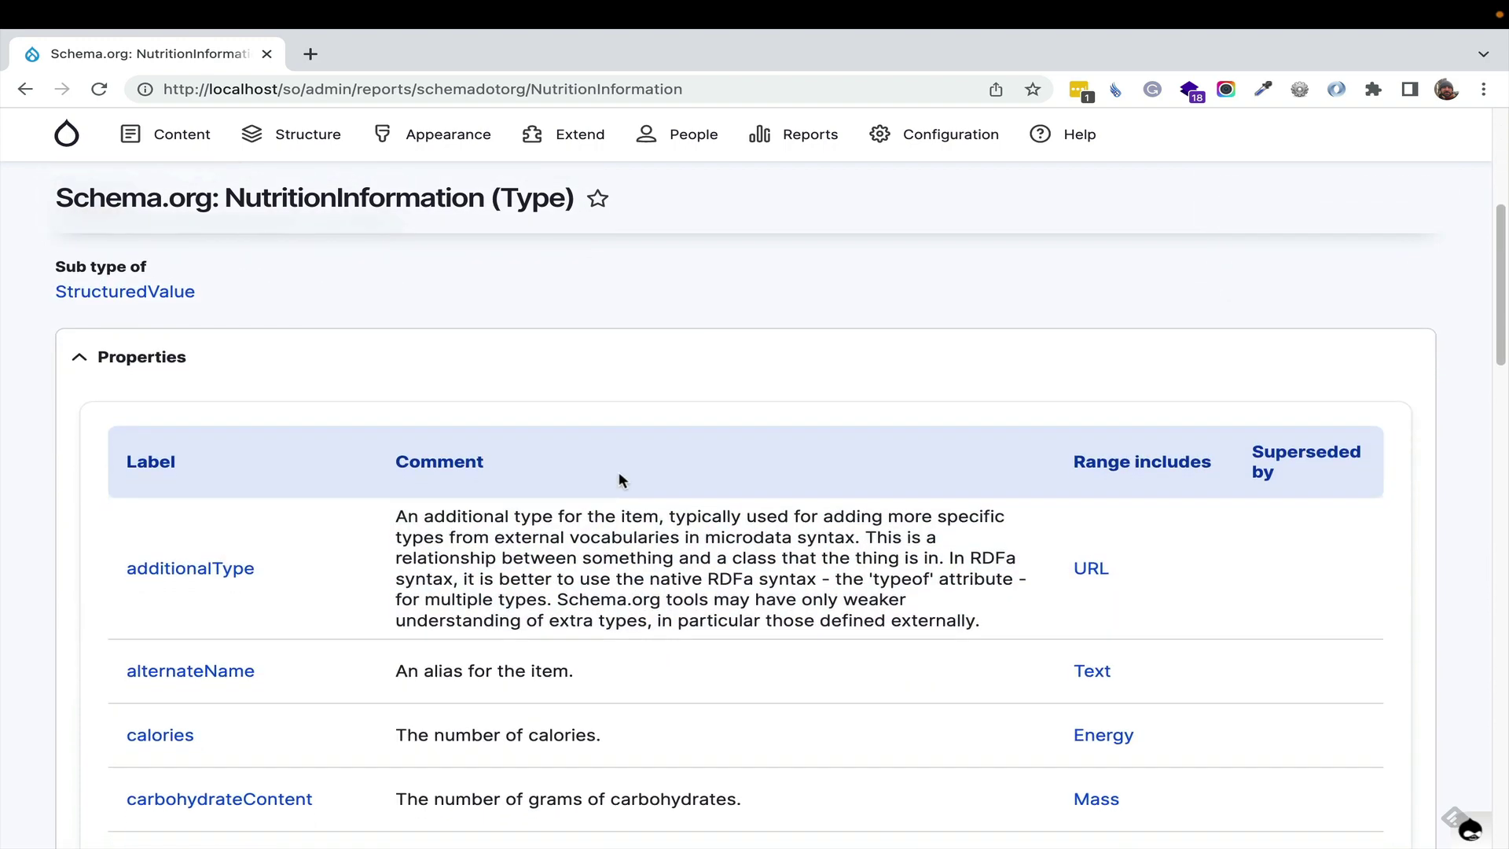
scroll(619, 475, "down", 15)
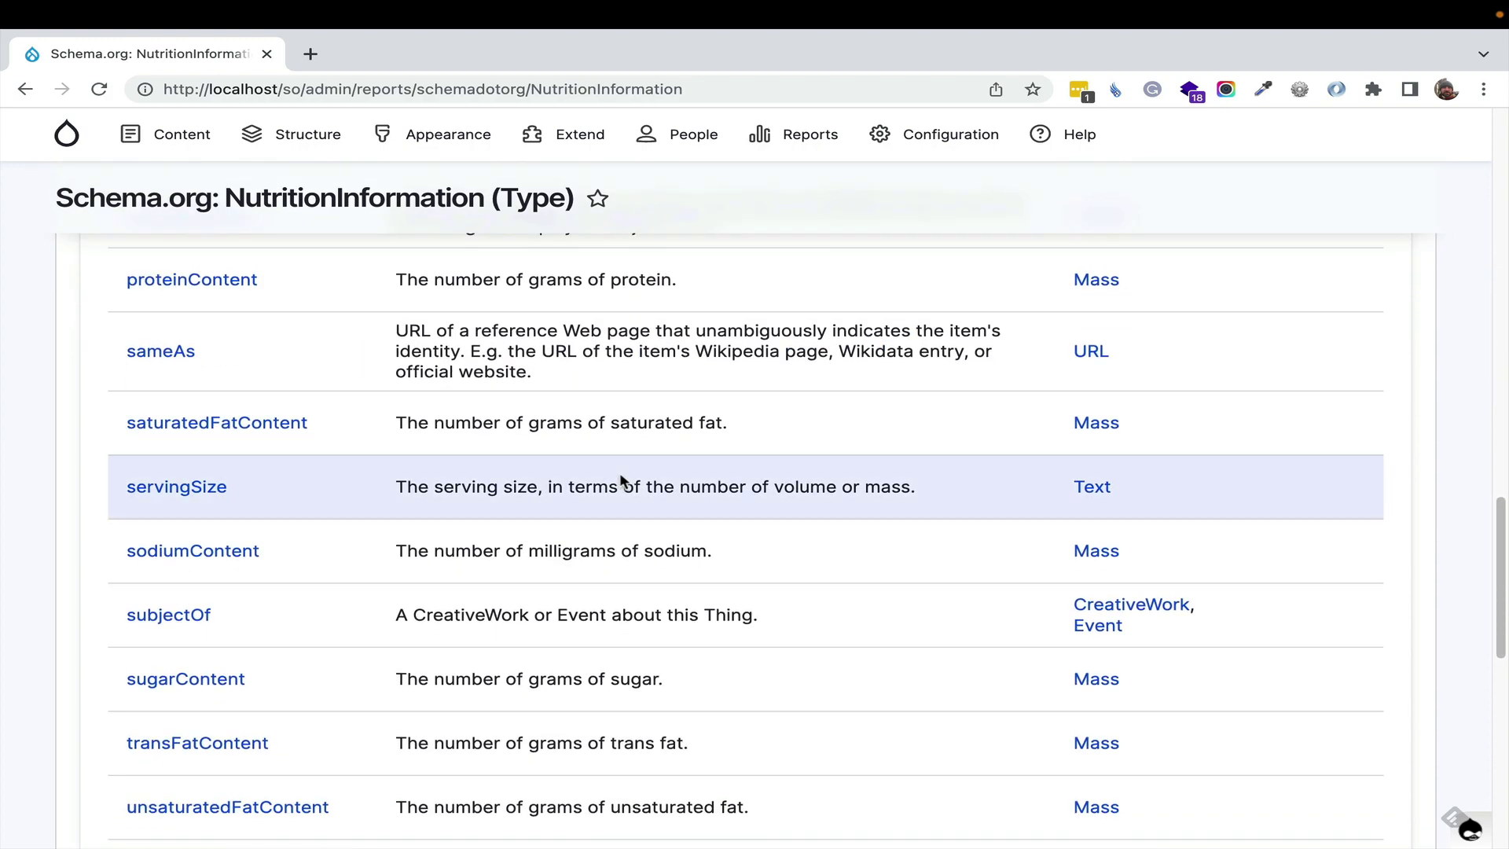
scroll(619, 475, "down", 10)
scroll(619, 476, "up", 4)
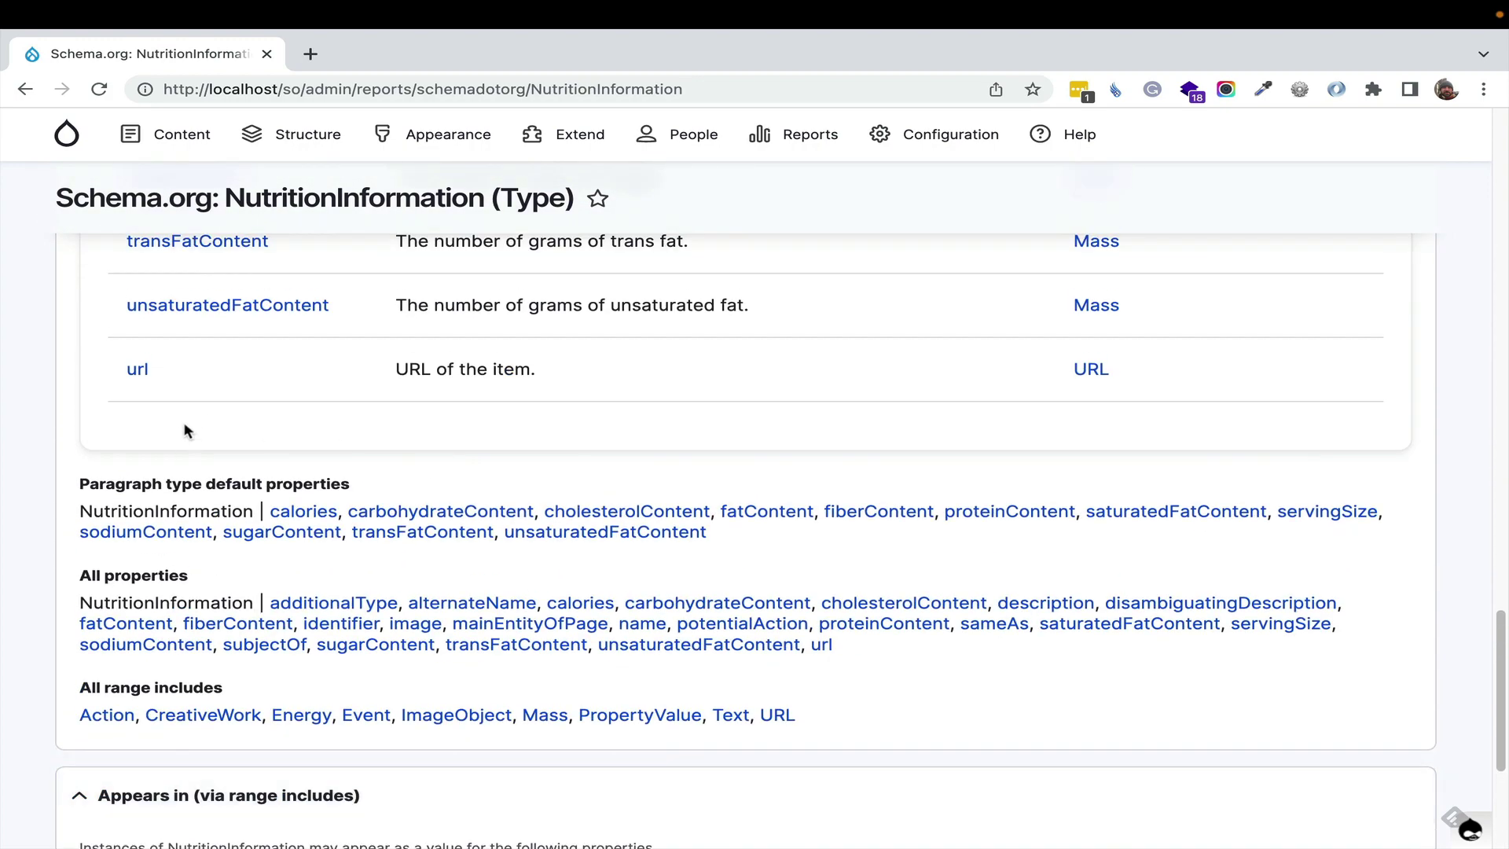
Highlight NutritionInformation's paragraph type default properties and examine which properties the type appears in
left_click_drag(90, 483, 753, 544)
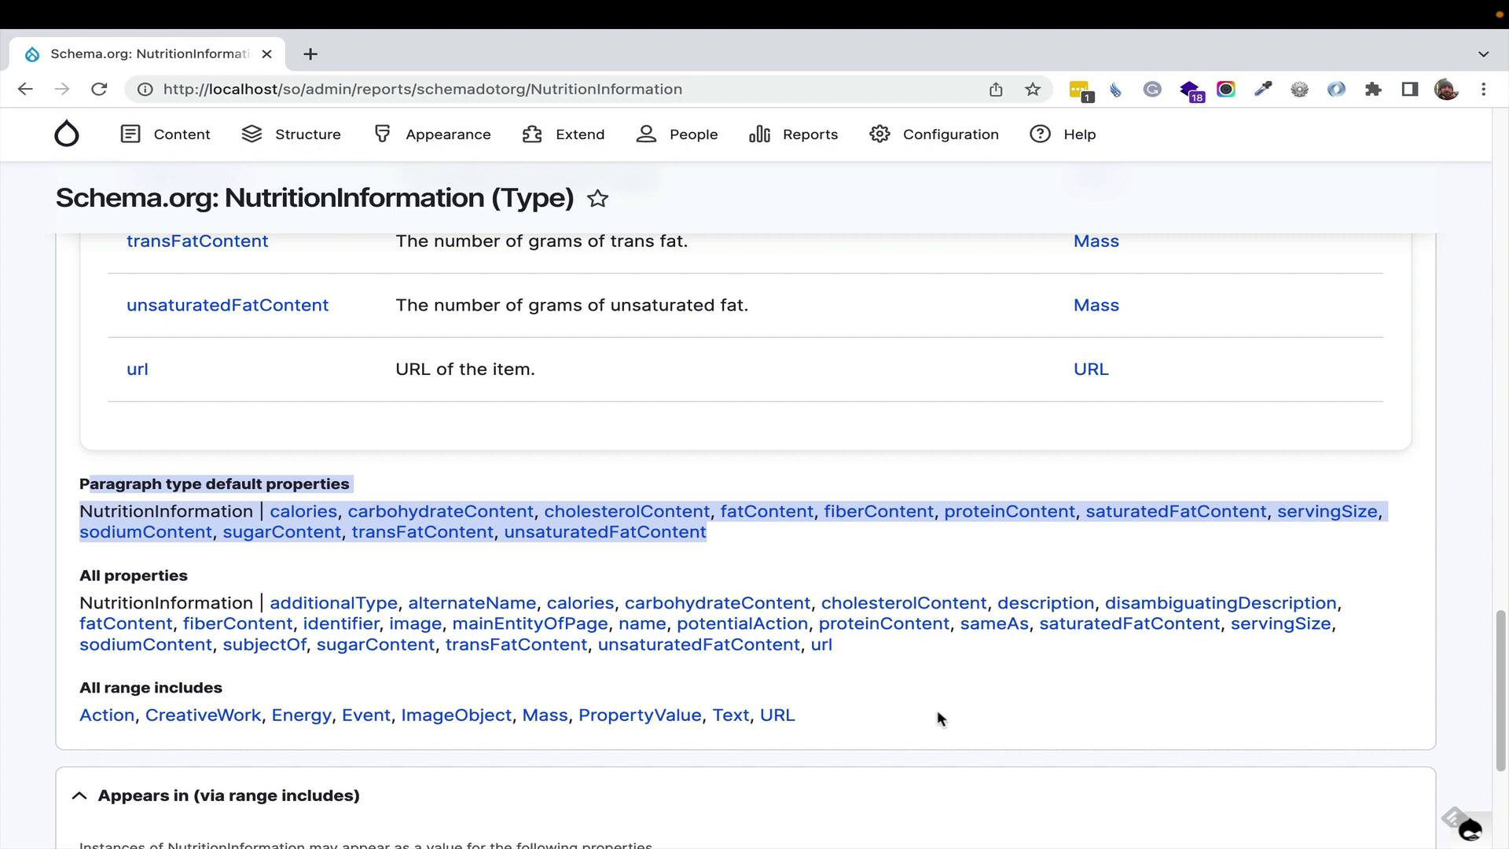
scroll(921, 710, "down", 4)
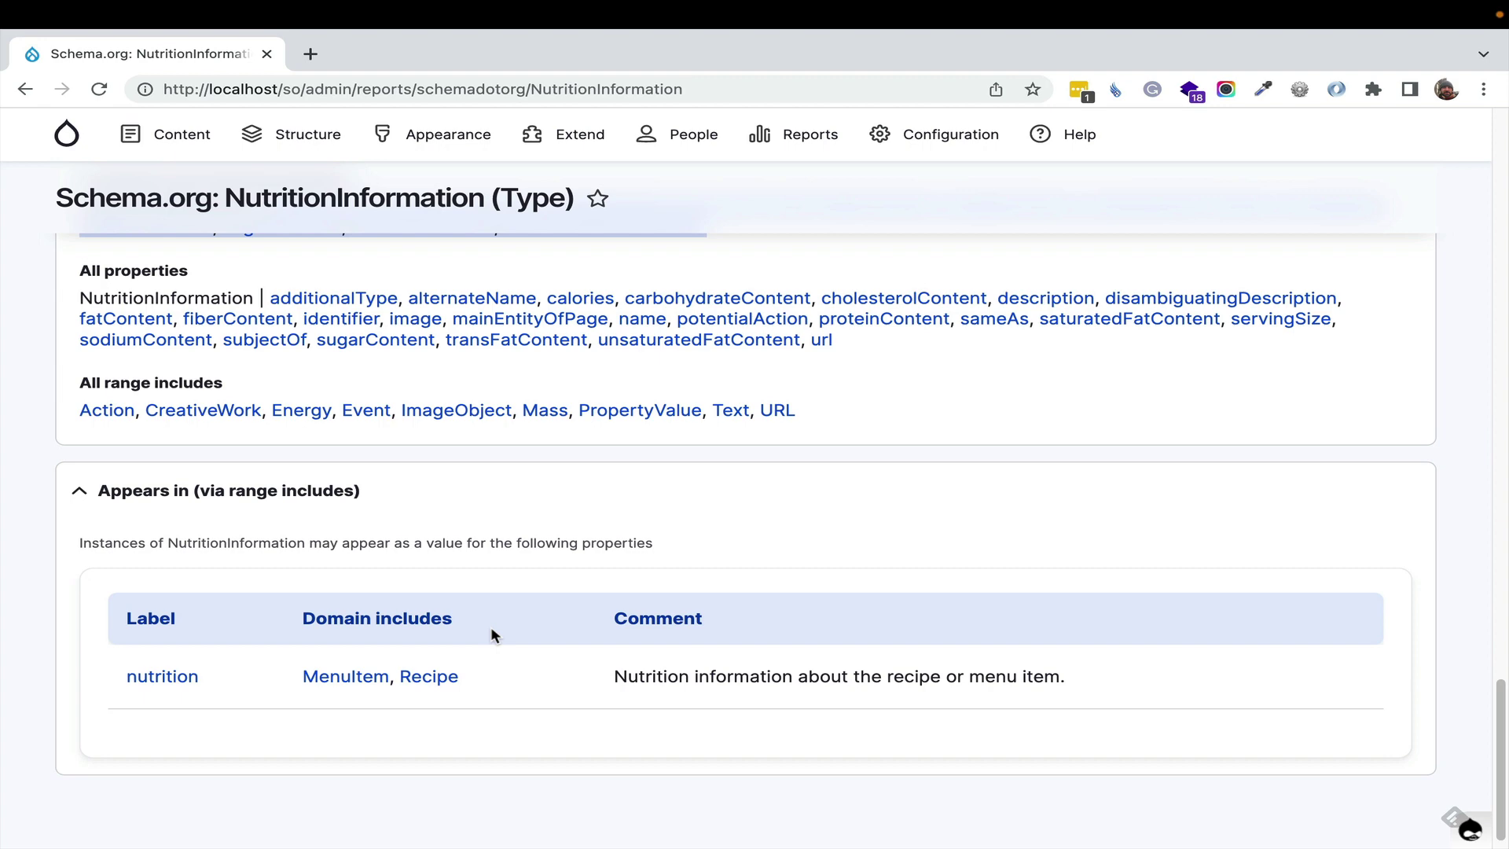
scroll(490, 626, "up", 20)
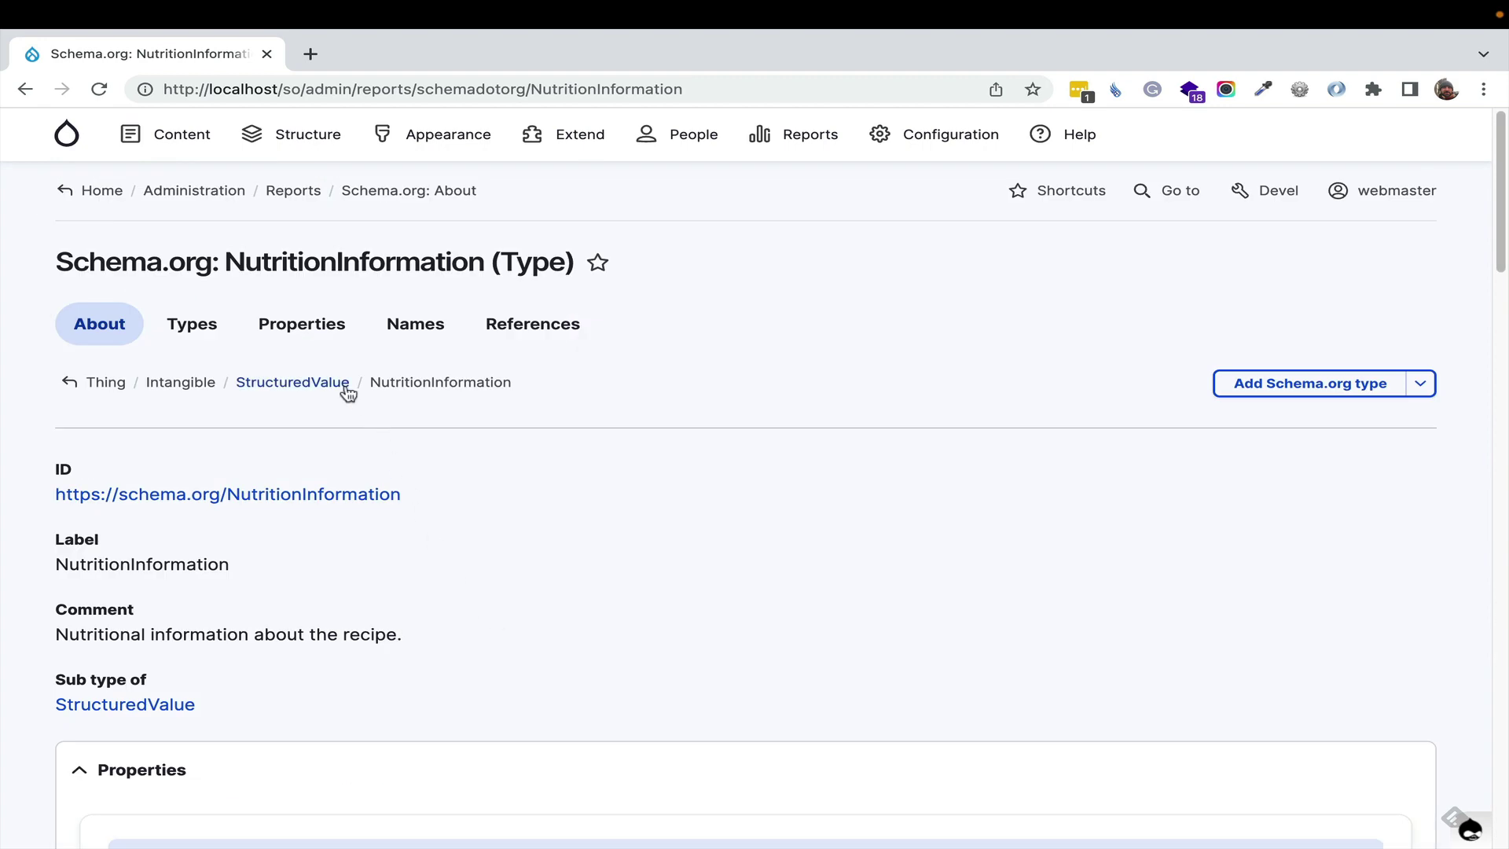
Look over the Schema.org properties report and the names overview
left_click(305, 327)
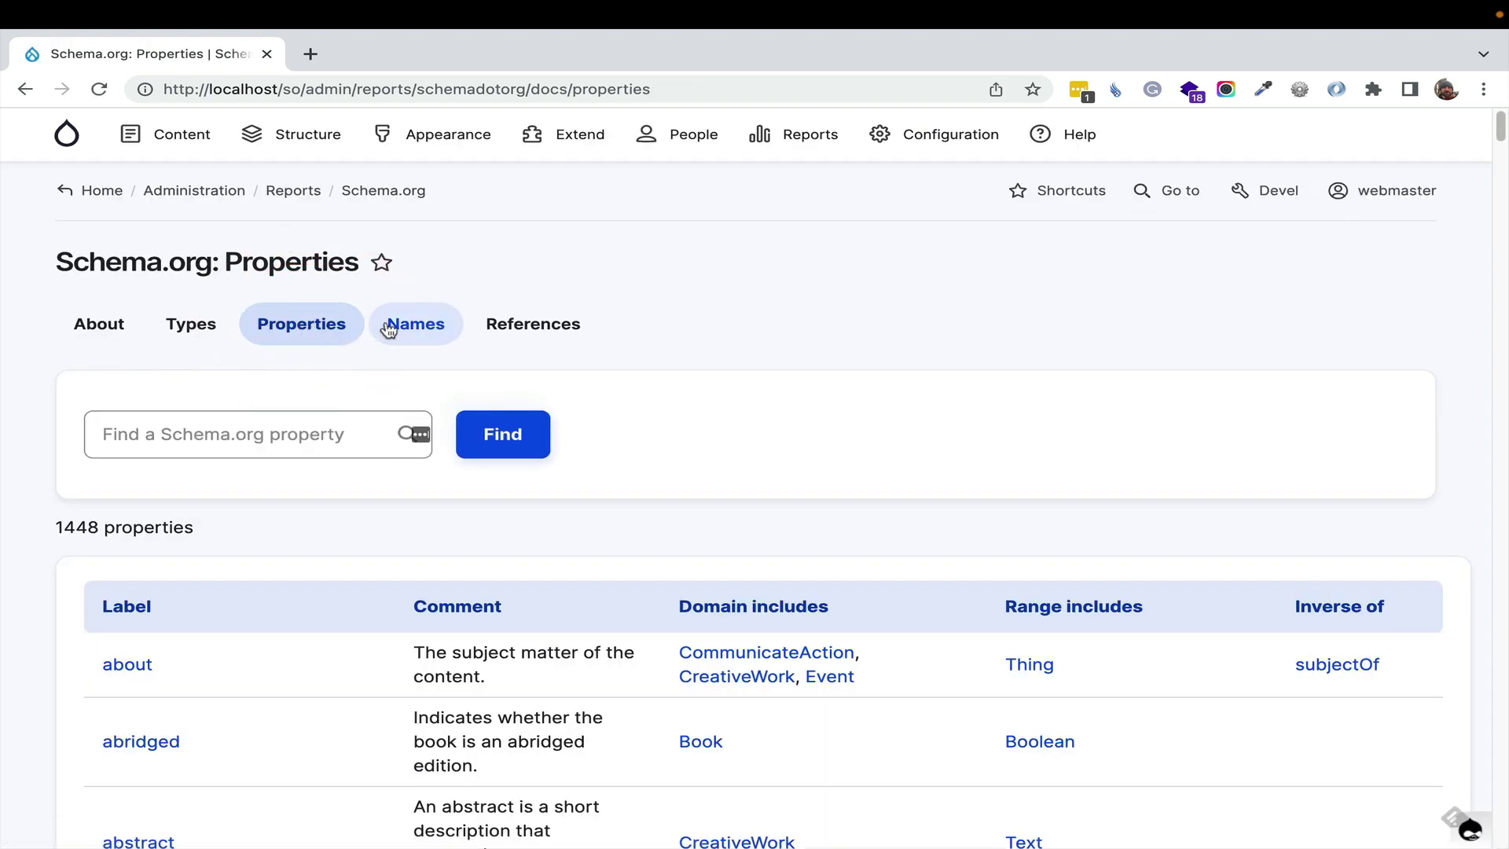
left_click(400, 329)
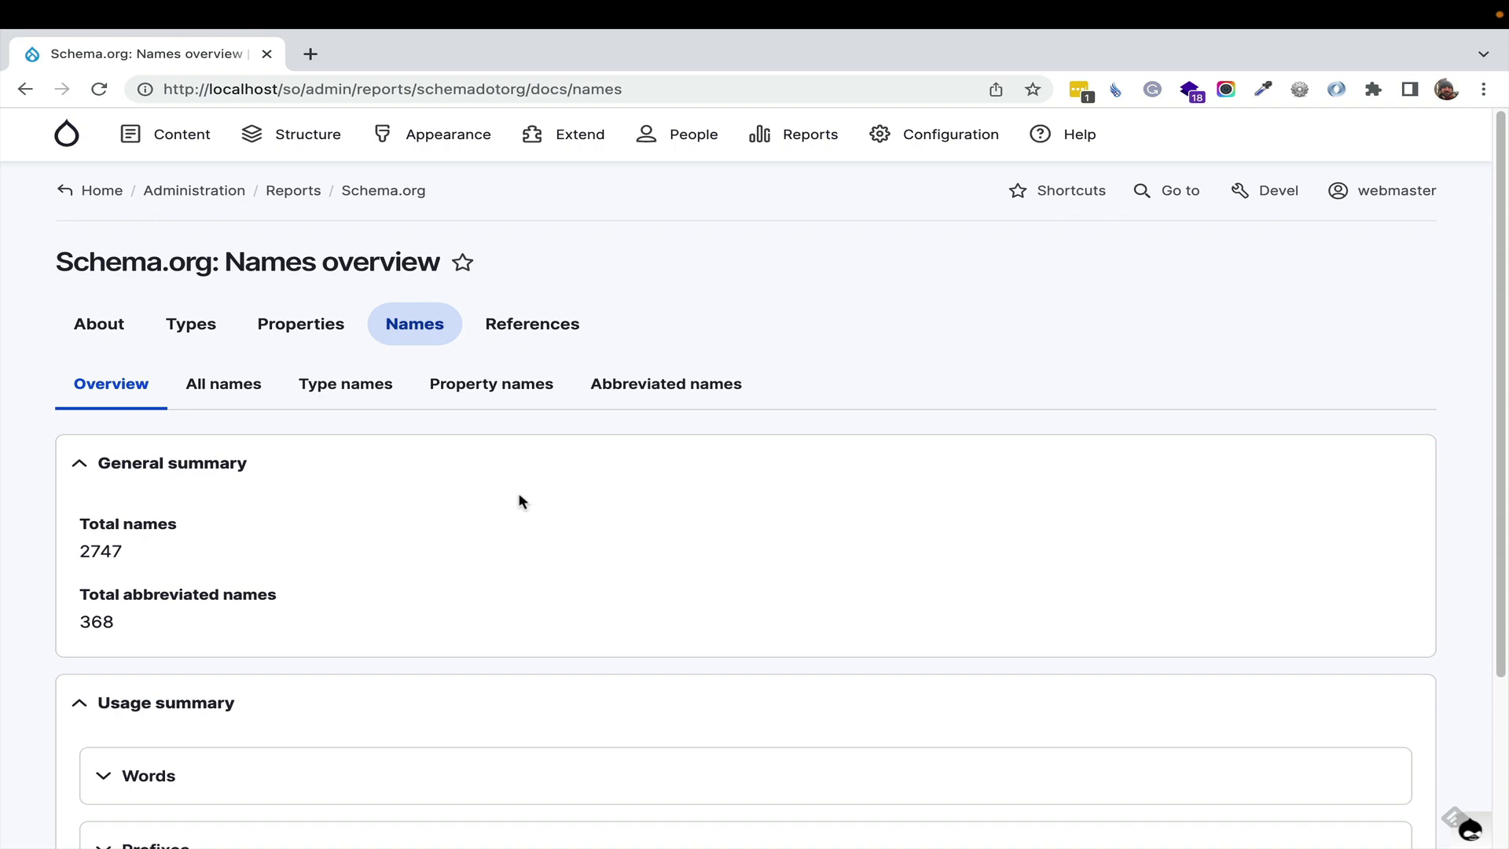
Show the abbreviated names and compare the original and Drupal names, highlighting the allergies_health_aspect and body_measurement_arm entries
left_click(672, 393)
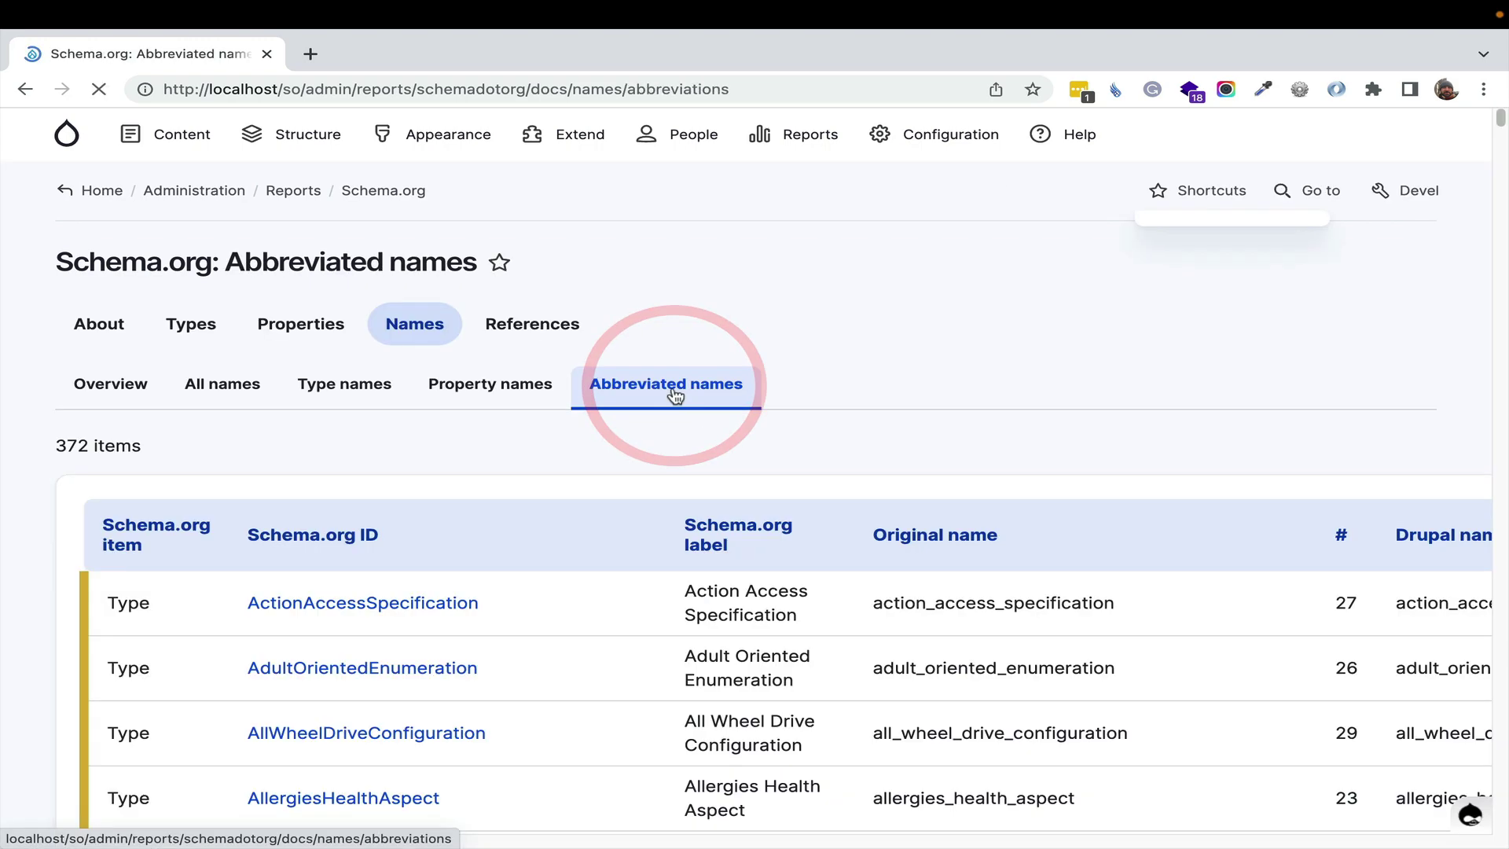
scroll(451, 407, "down", 5)
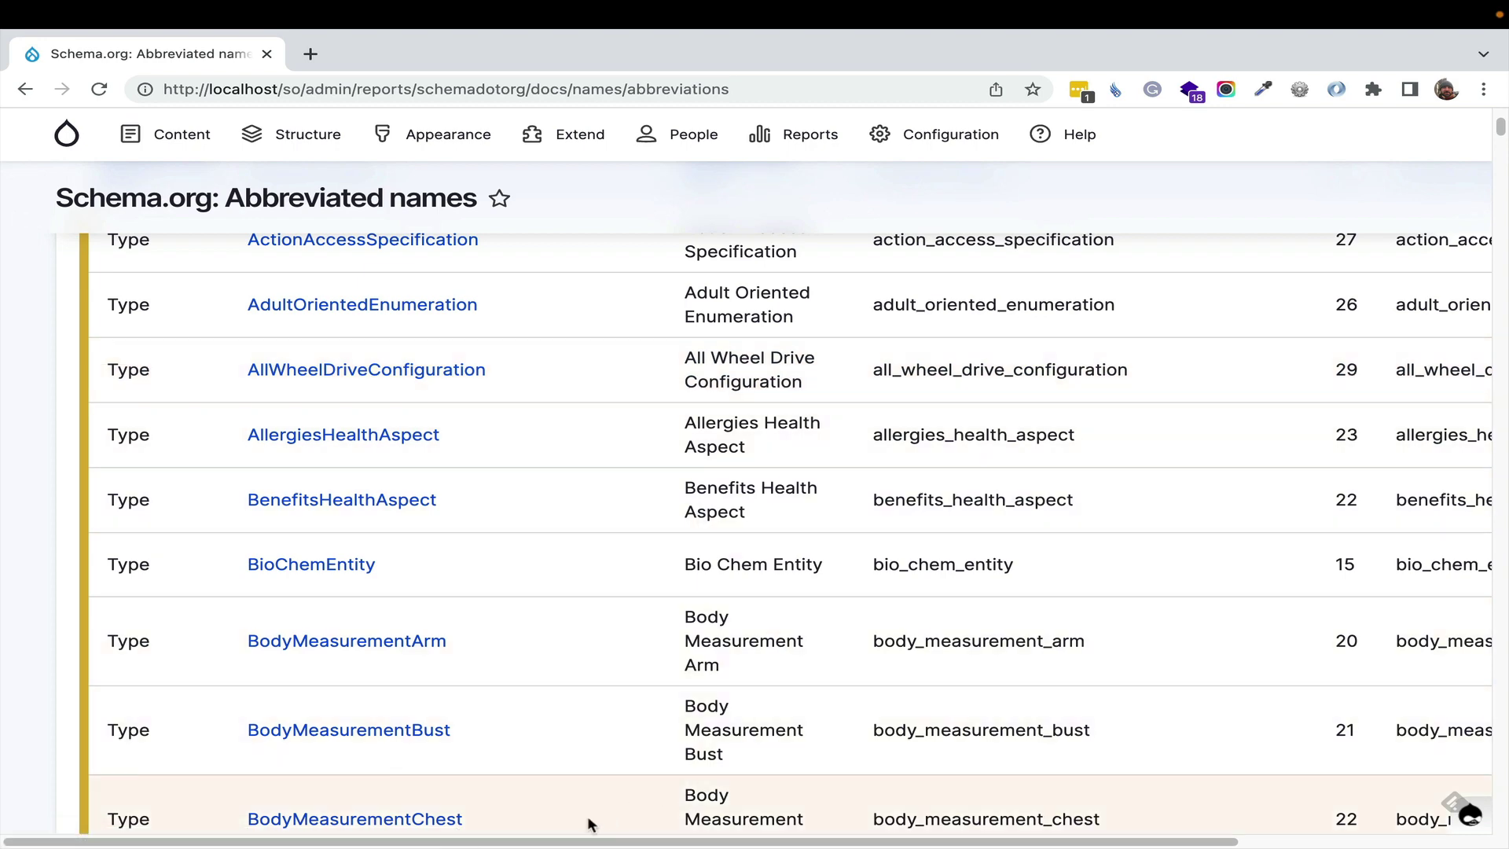
left_click_drag(589, 841, 618, 845)
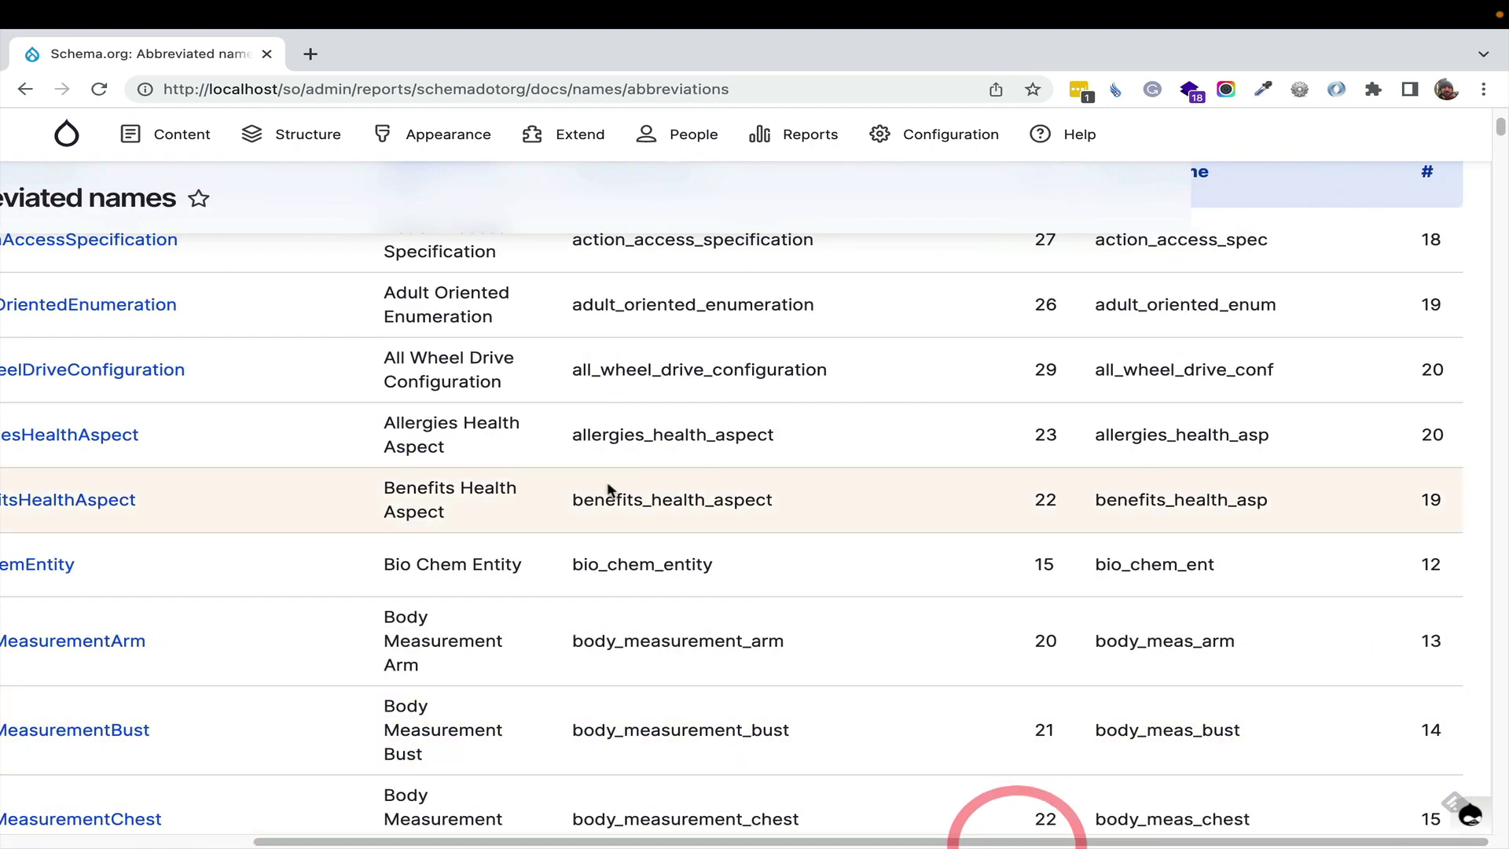
left_click_drag(558, 434, 1249, 438)
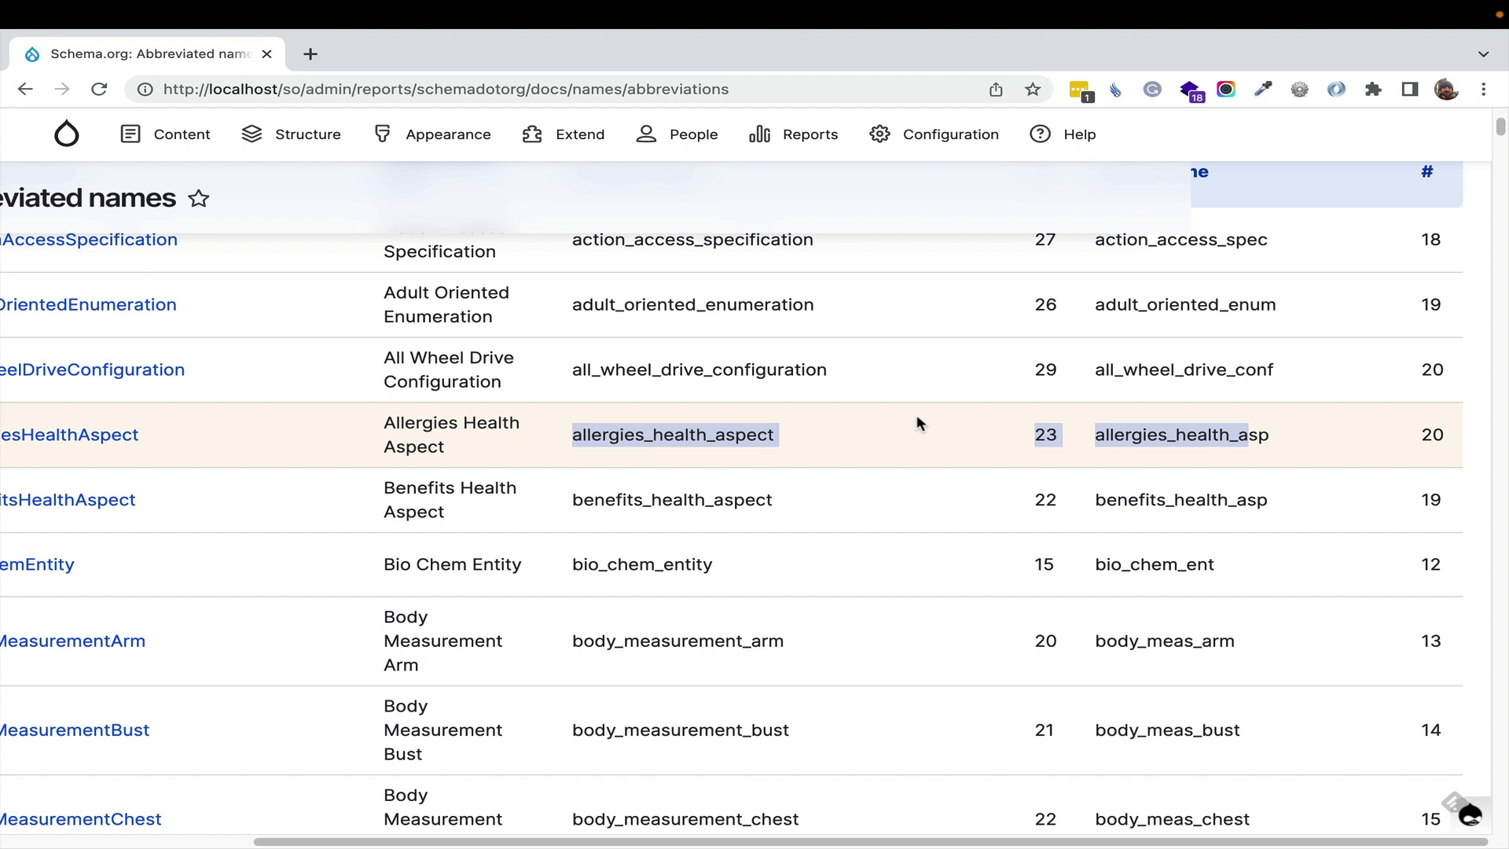
left_click_drag(573, 641, 820, 649)
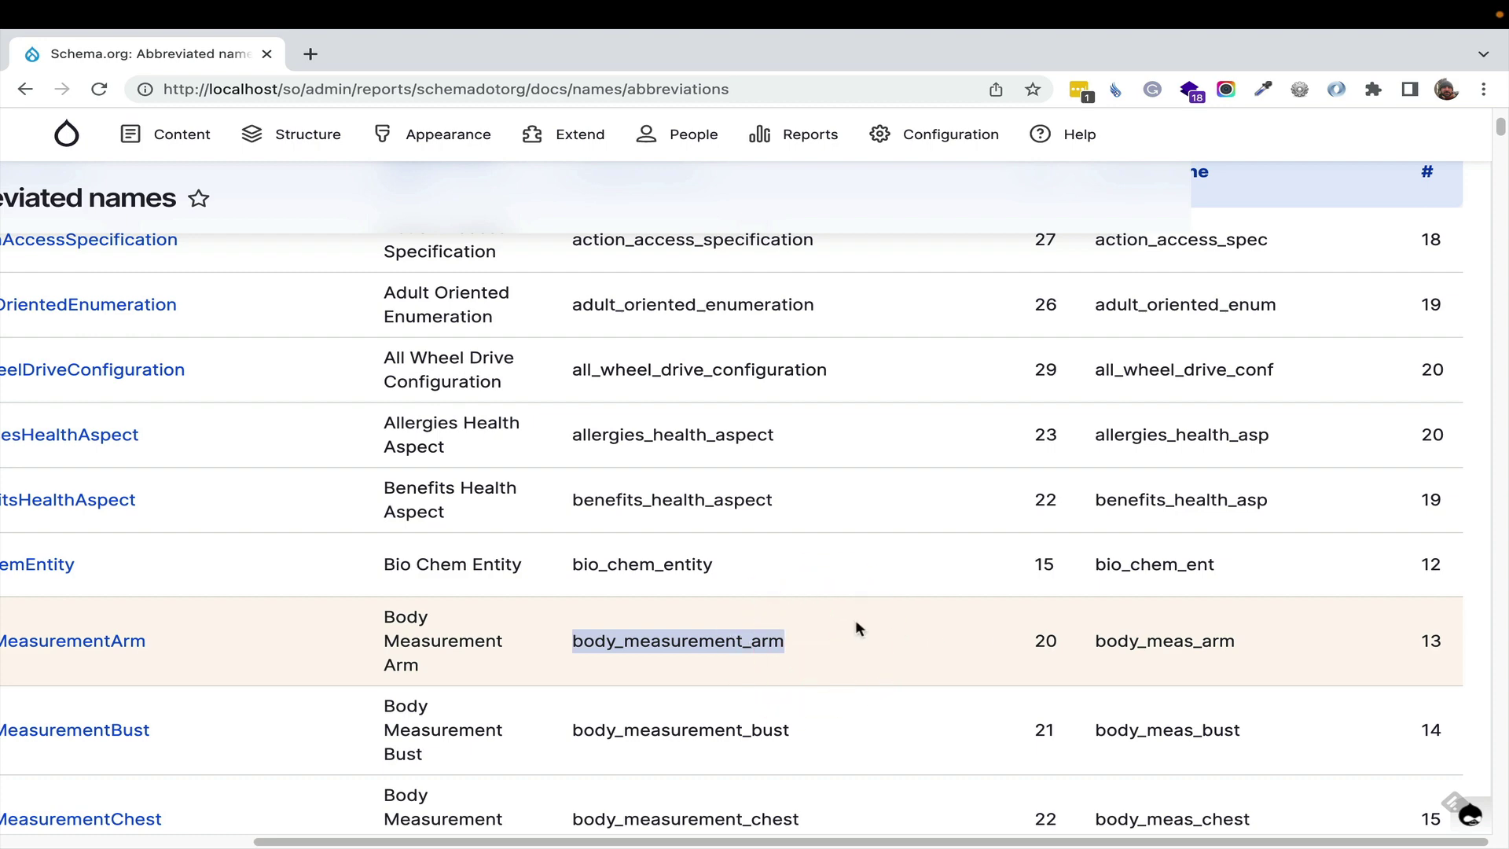
Examine the remaining body measurement abbreviations, highlighting body_measurement_inside_leg and the body_meas_ prefix of its Drupal name
scroll(759, 633, "down", 4)
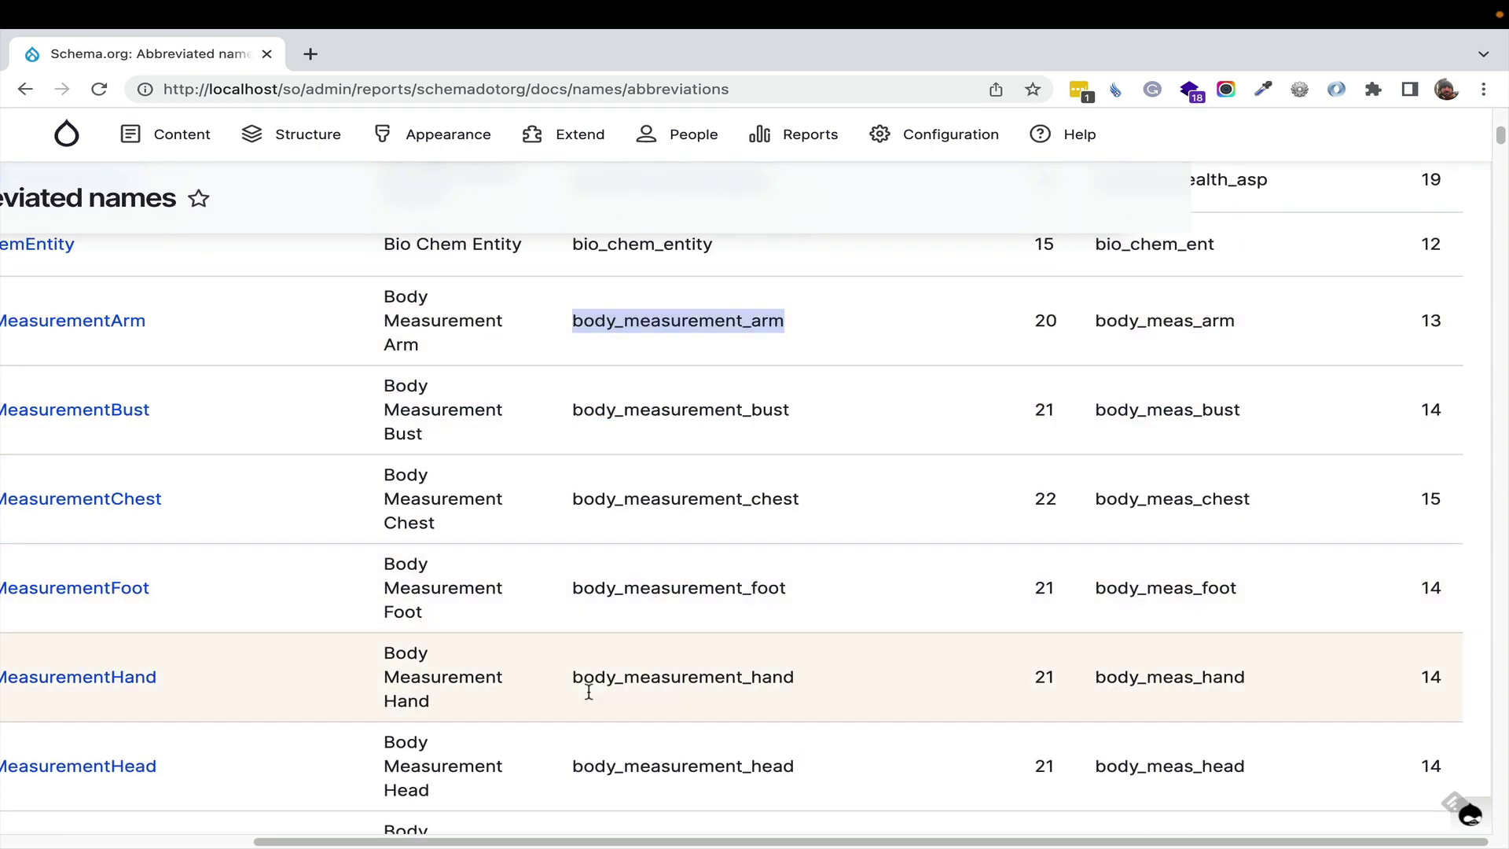
scroll(600, 667, "down", 4)
left_click_drag(573, 737, 988, 740)
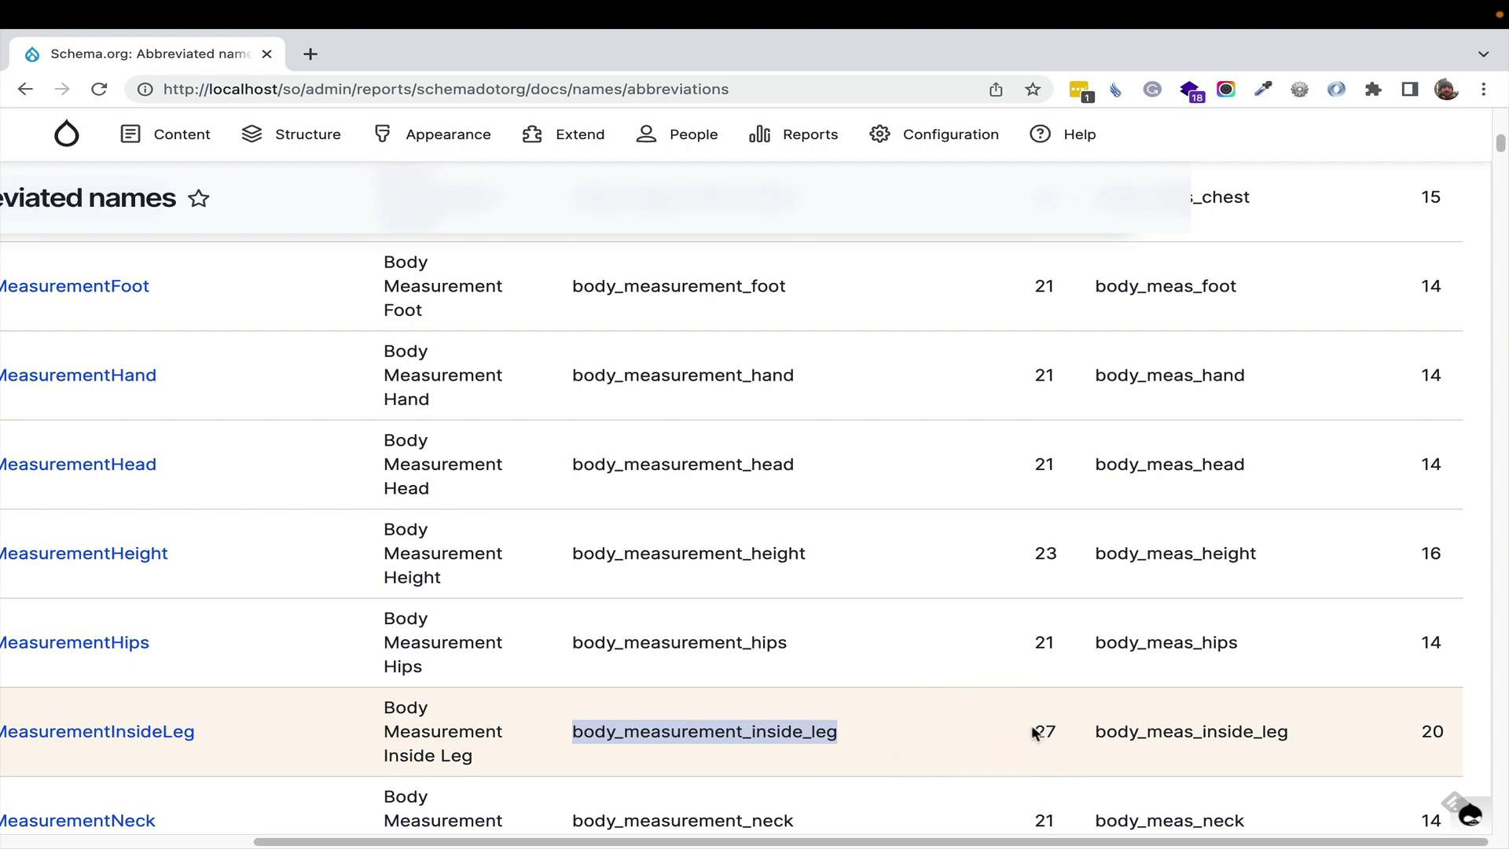
left_click_drag(1092, 731, 1201, 732)
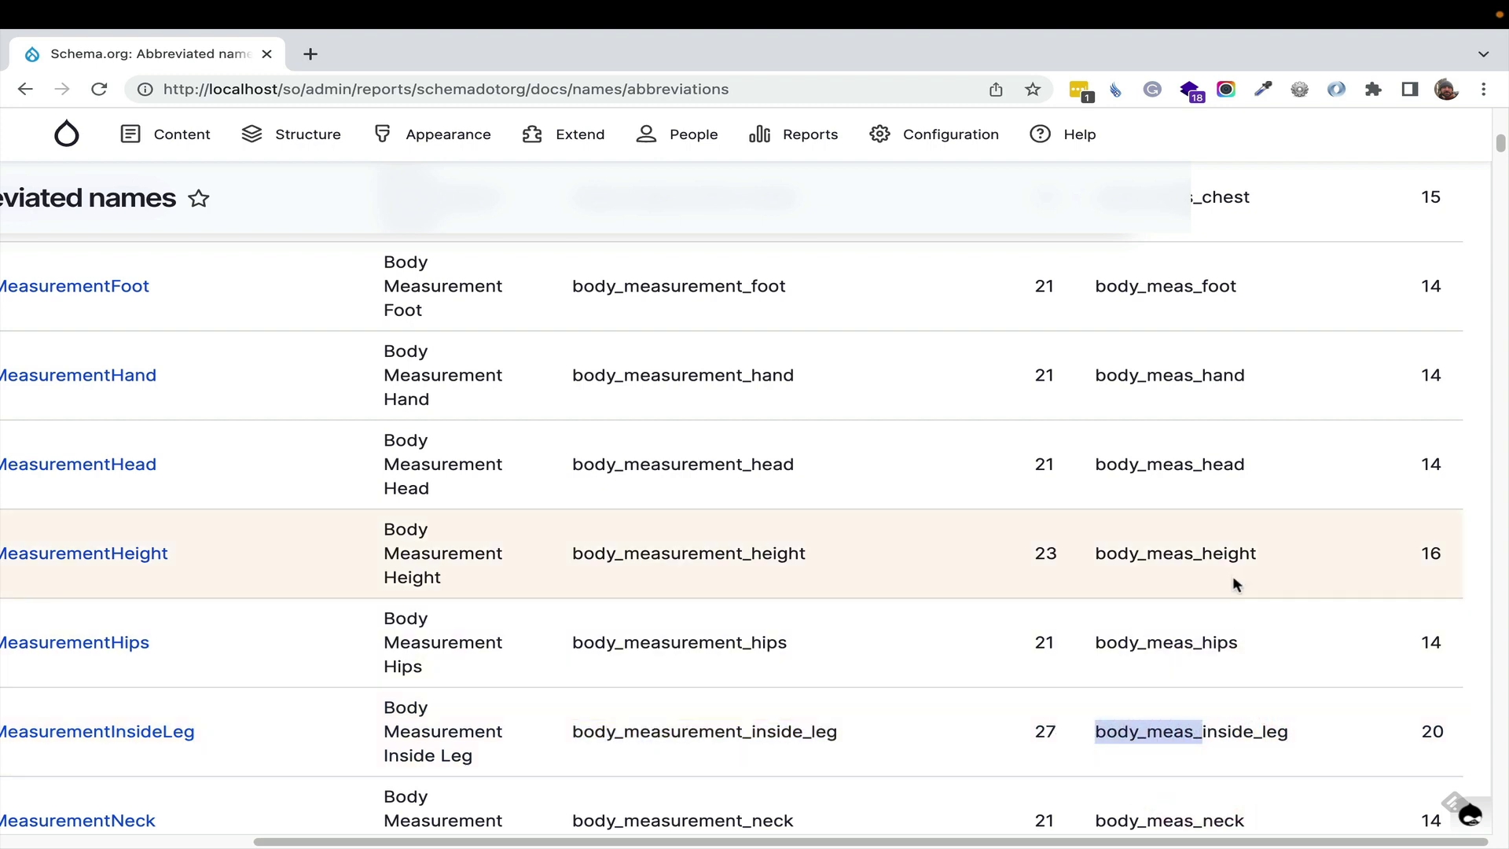
scroll(1232, 583, "down", 5)
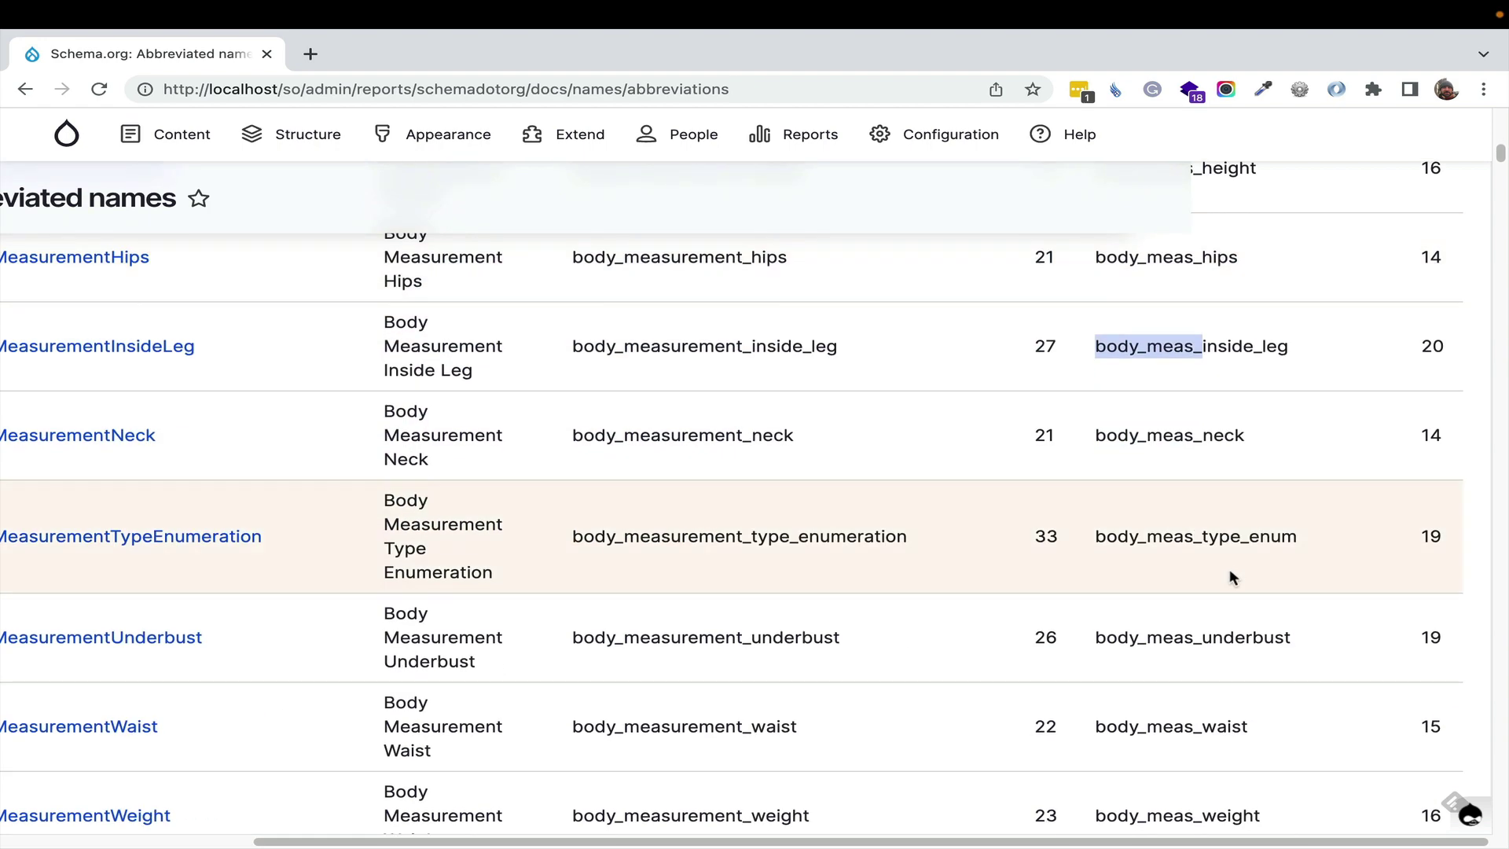
scroll(1185, 555, "up", 20)
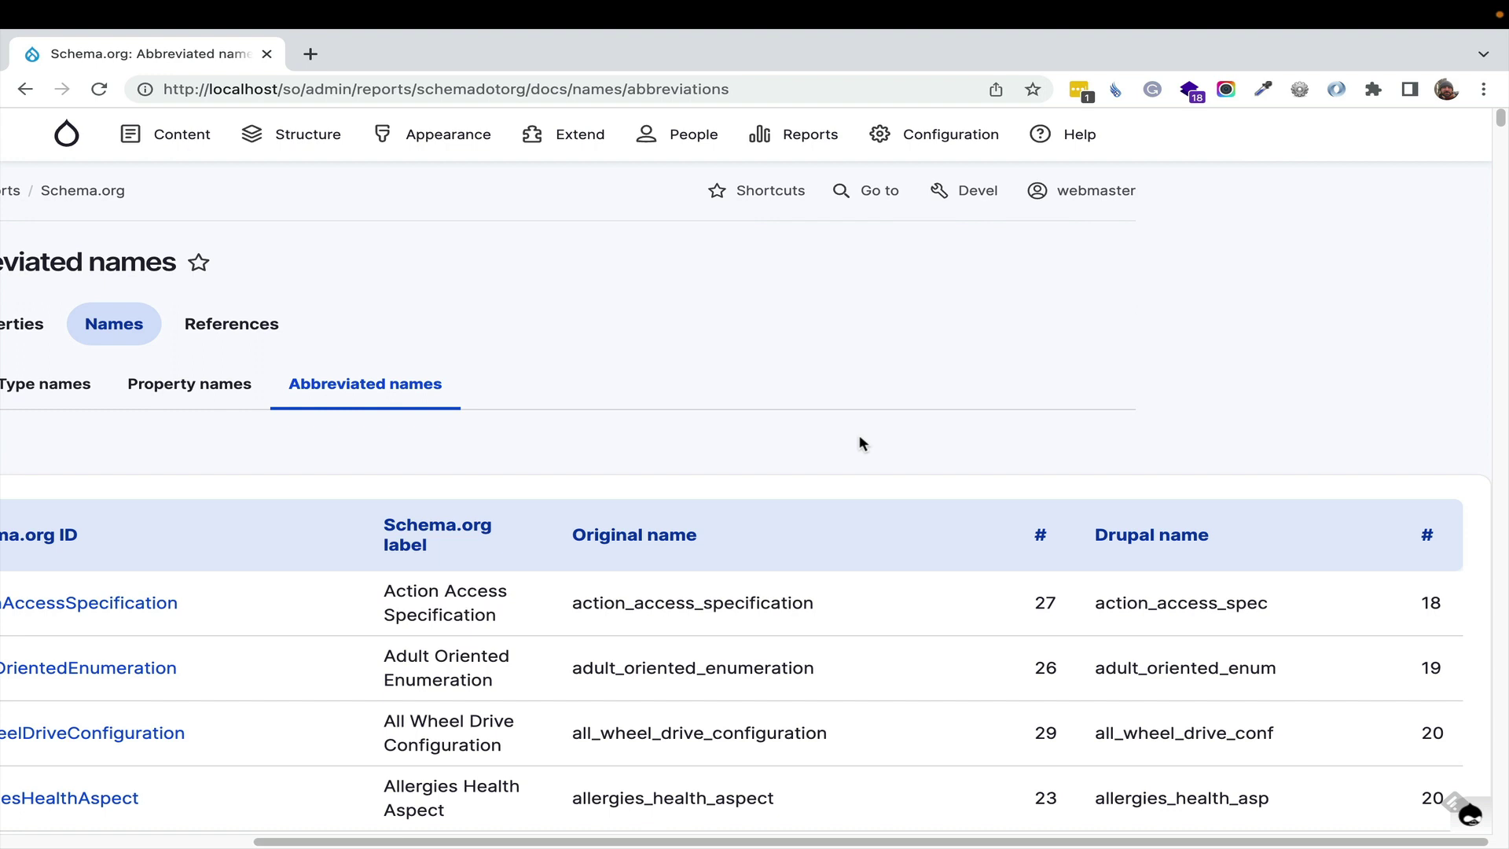
Look through the Schema.org references list and open the Hotel type's details from it
left_click(224, 322)
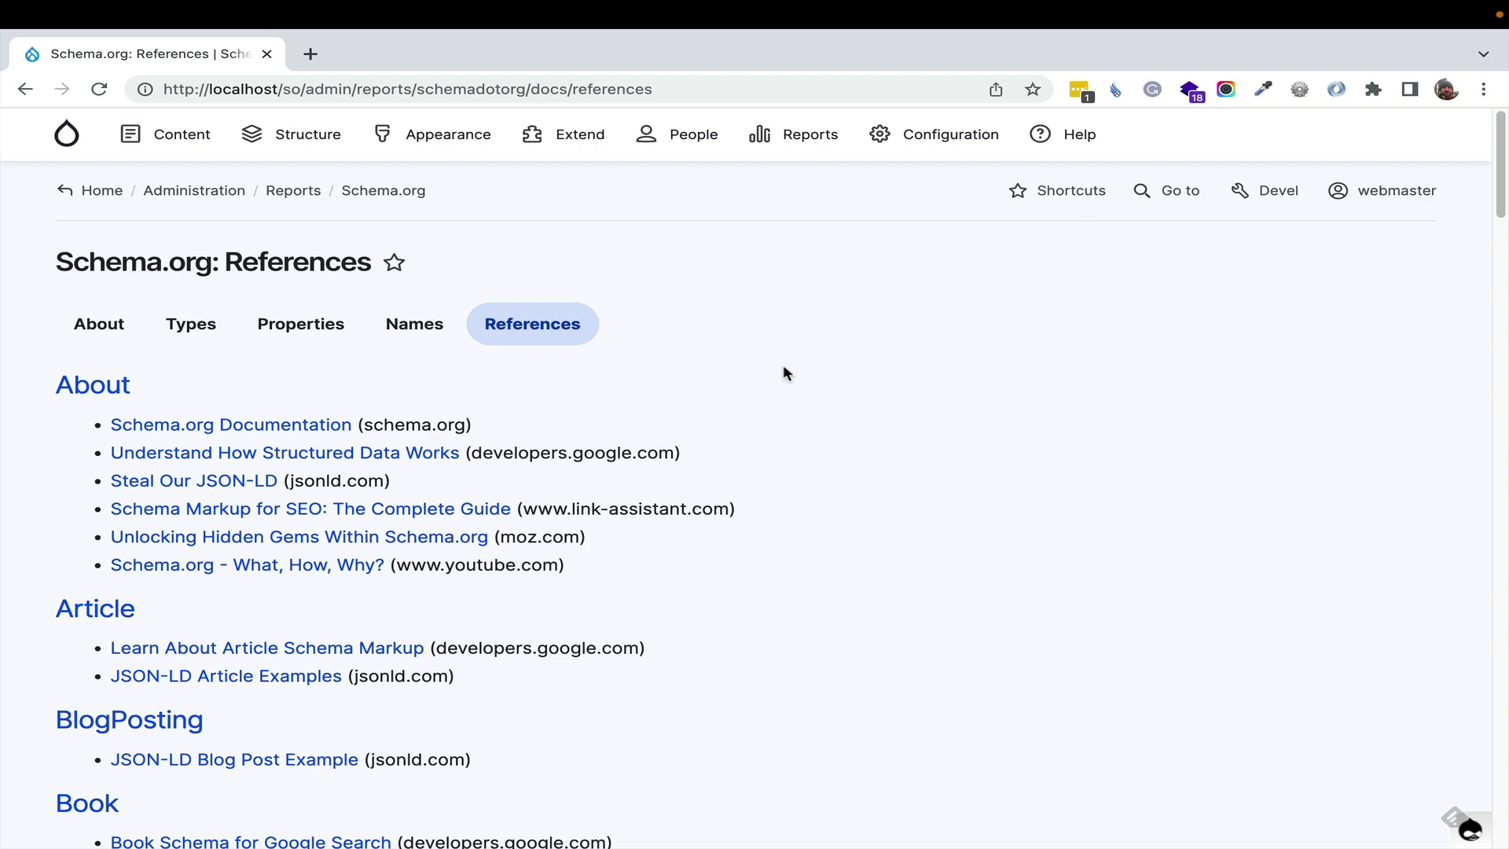
scroll(783, 372, "down", 7)
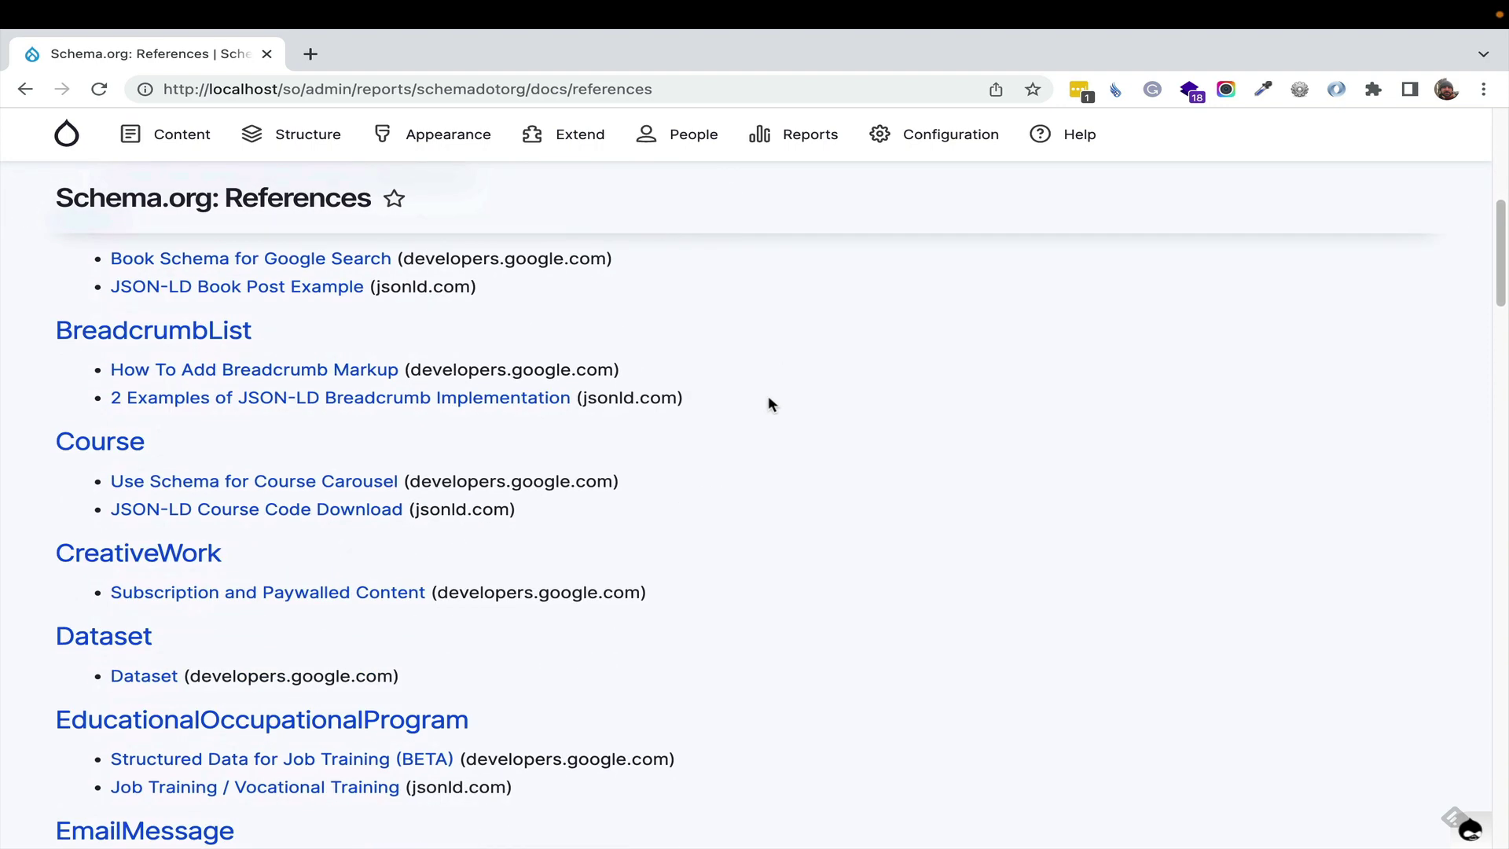
scroll(723, 577, "down", 8)
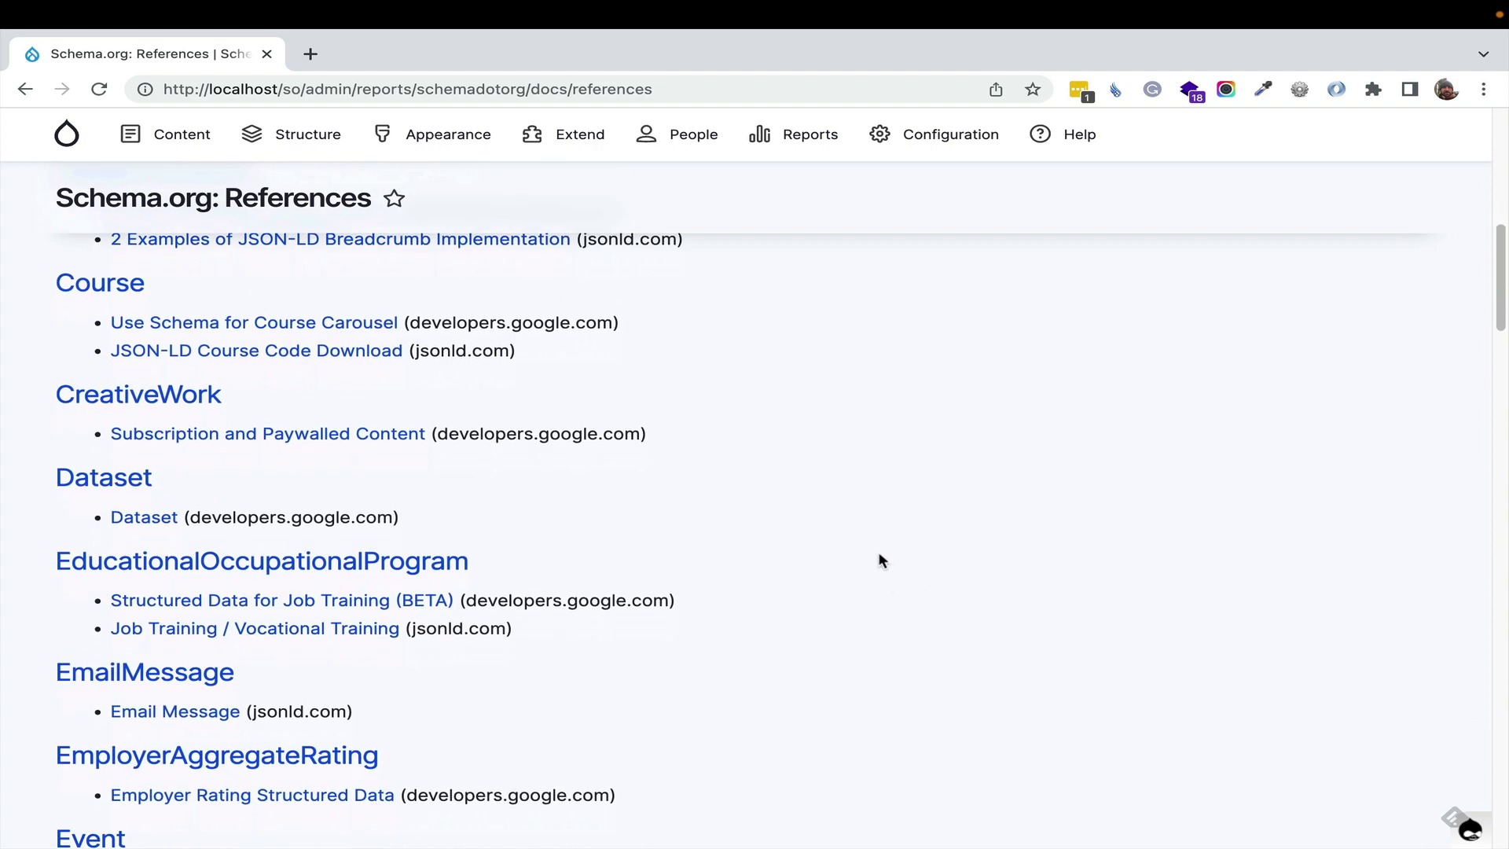
left_click(111, 542)
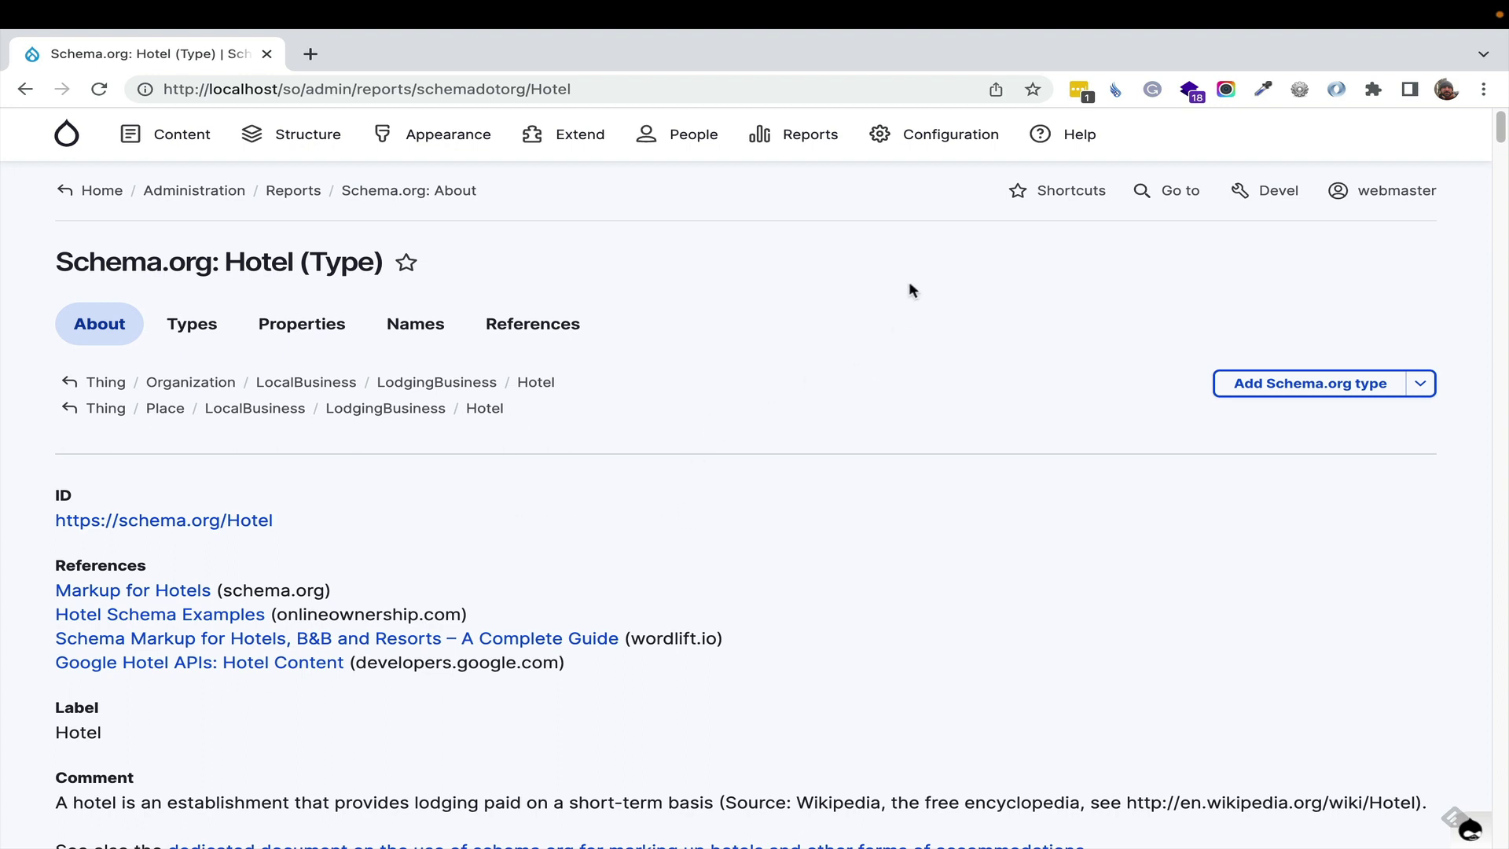
mouse_move(313, 150)
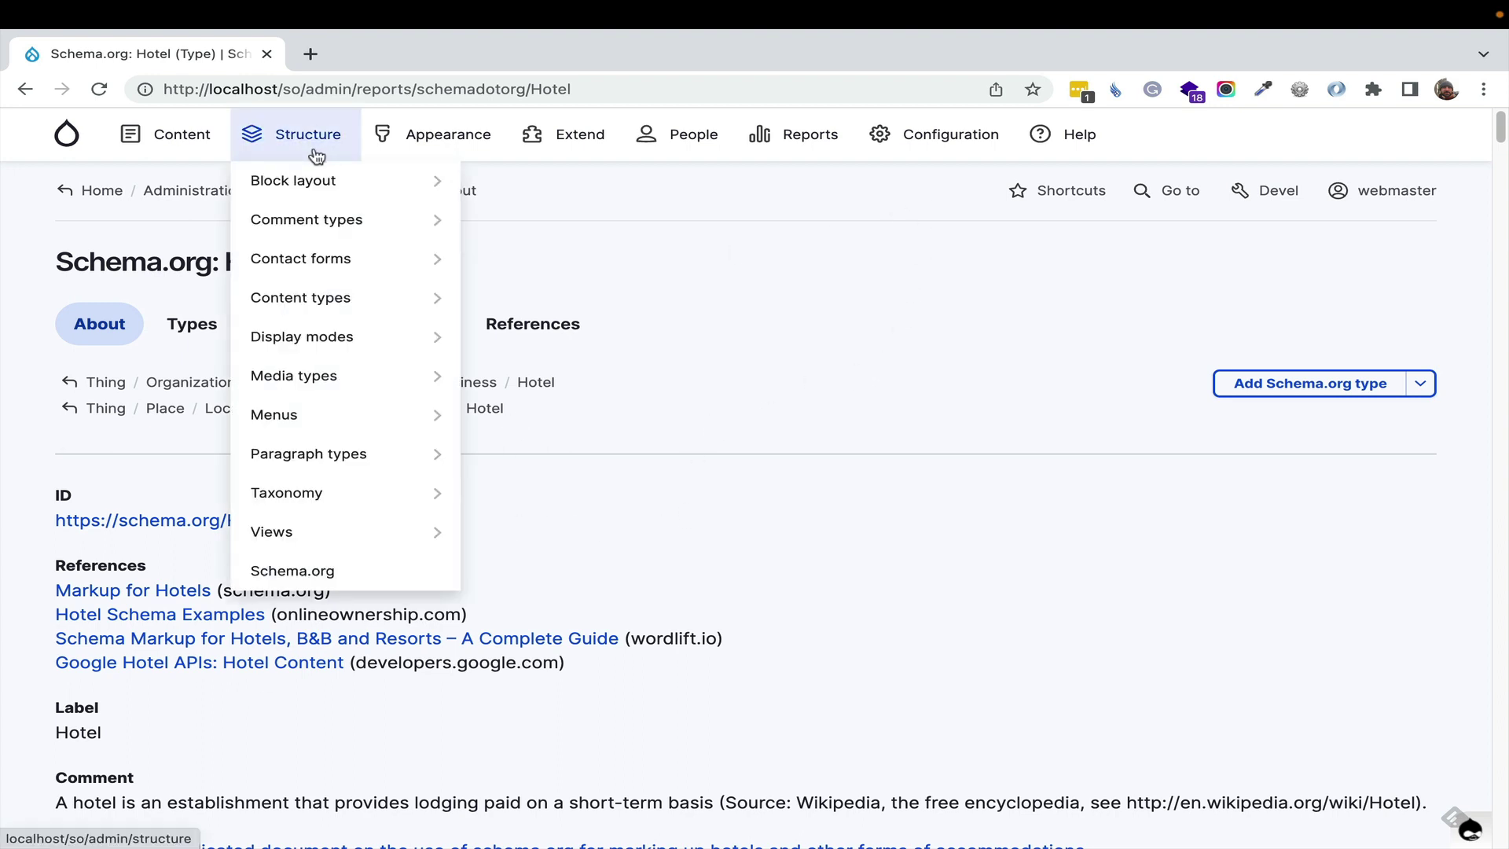
mouse_move(351, 303)
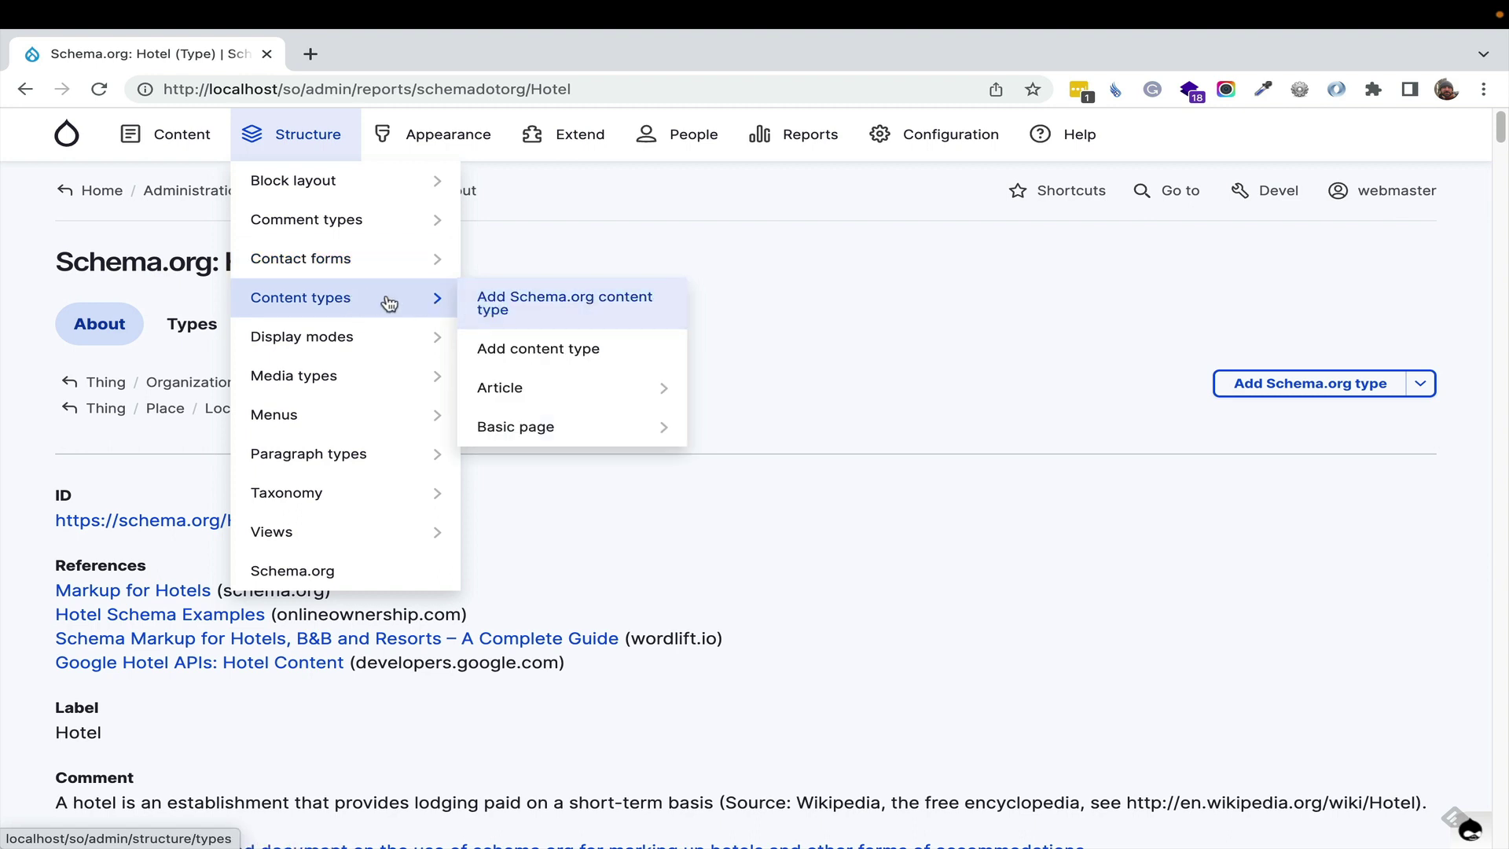
mouse_move(374, 432)
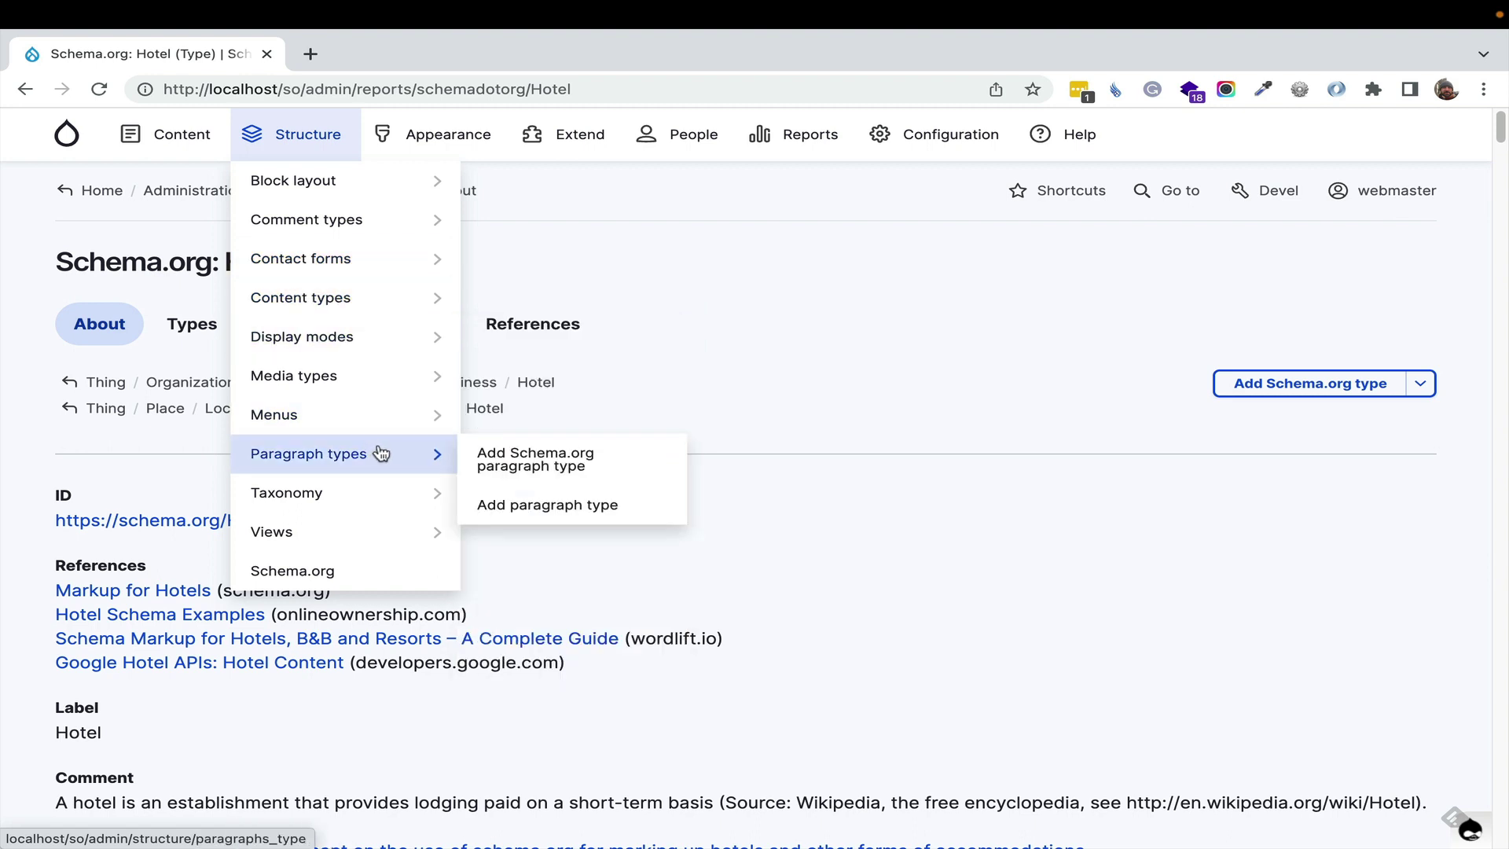
left_click(479, 460)
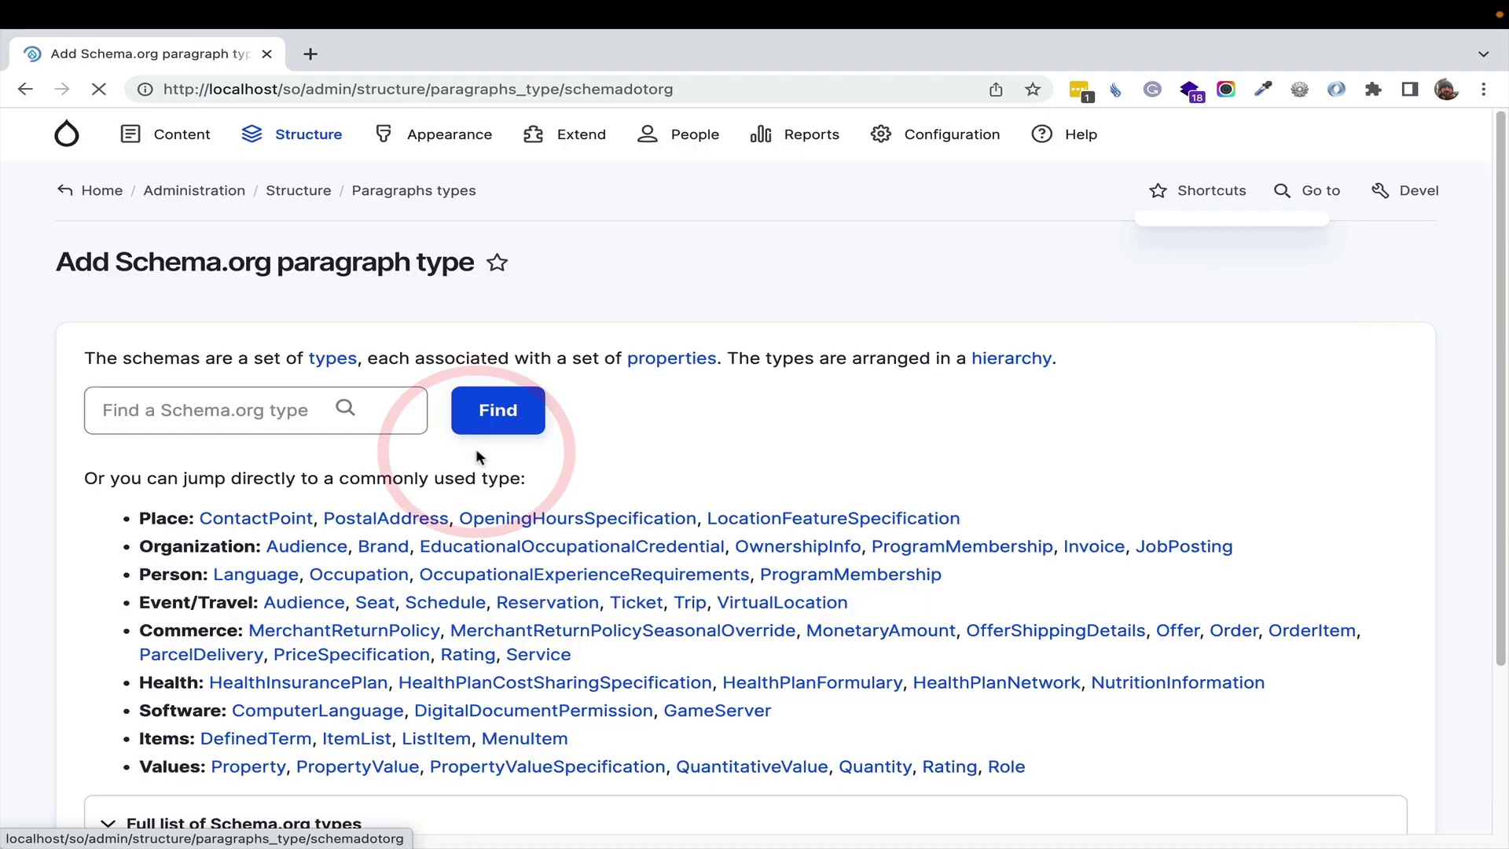
left_click(256, 518)
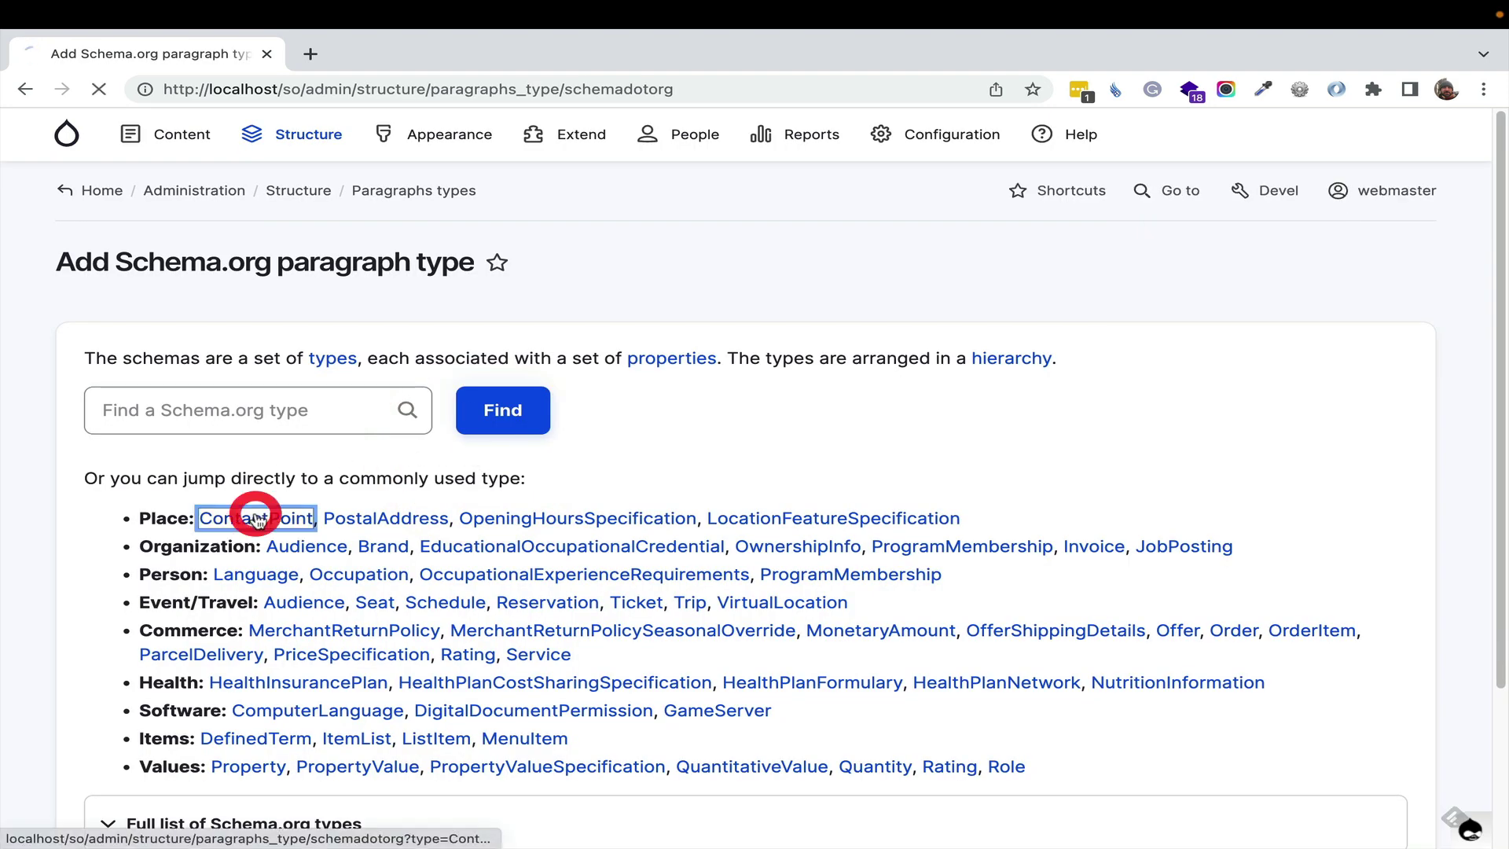
left_click(27, 90)
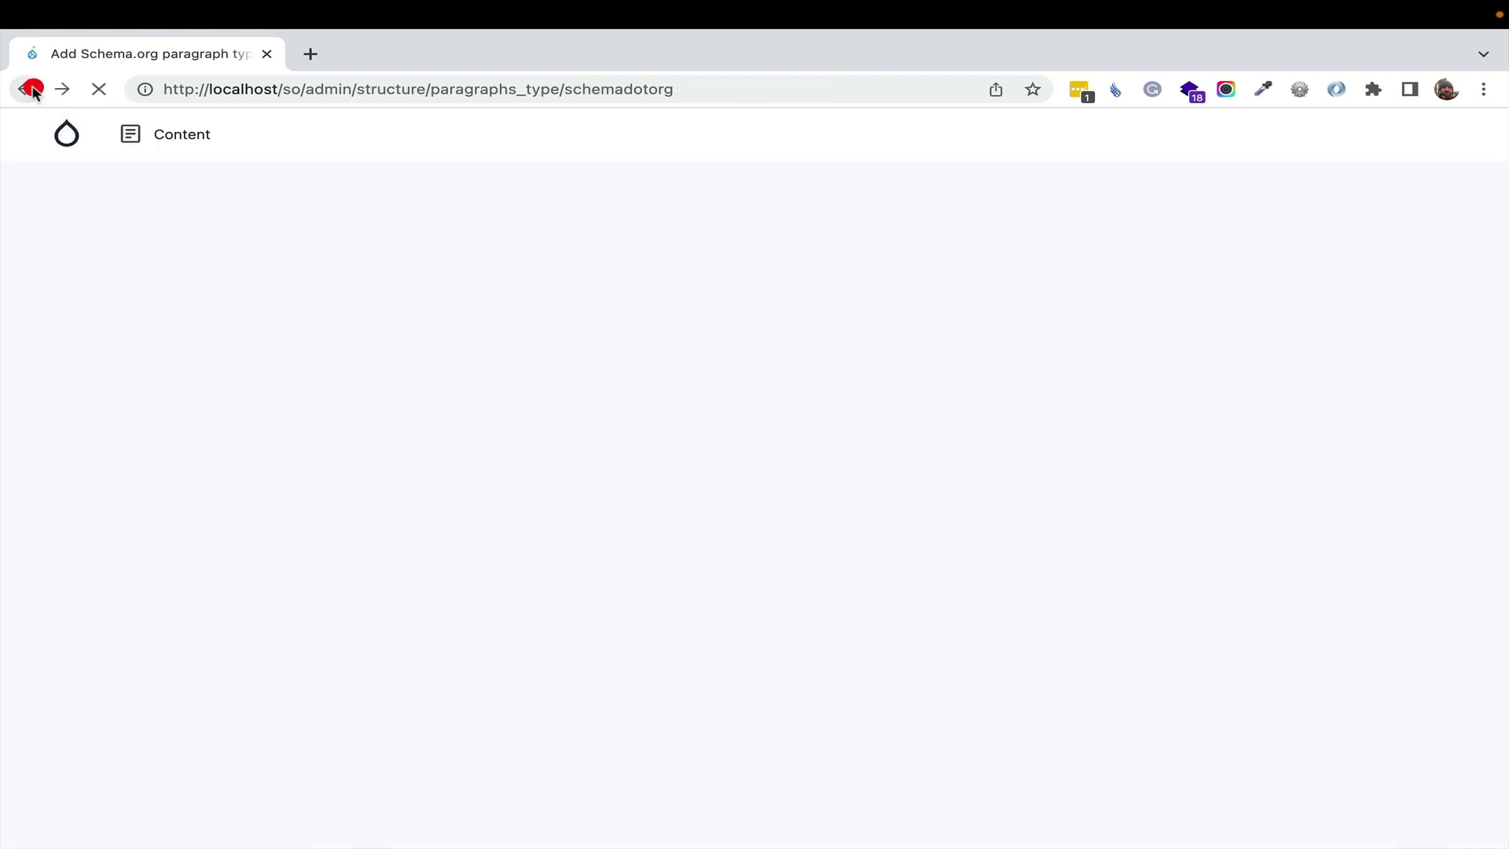
From the paragraph types list, start adding a Schema.org type, highlight the commonly used types and choose ContactPoint
left_click(429, 190)
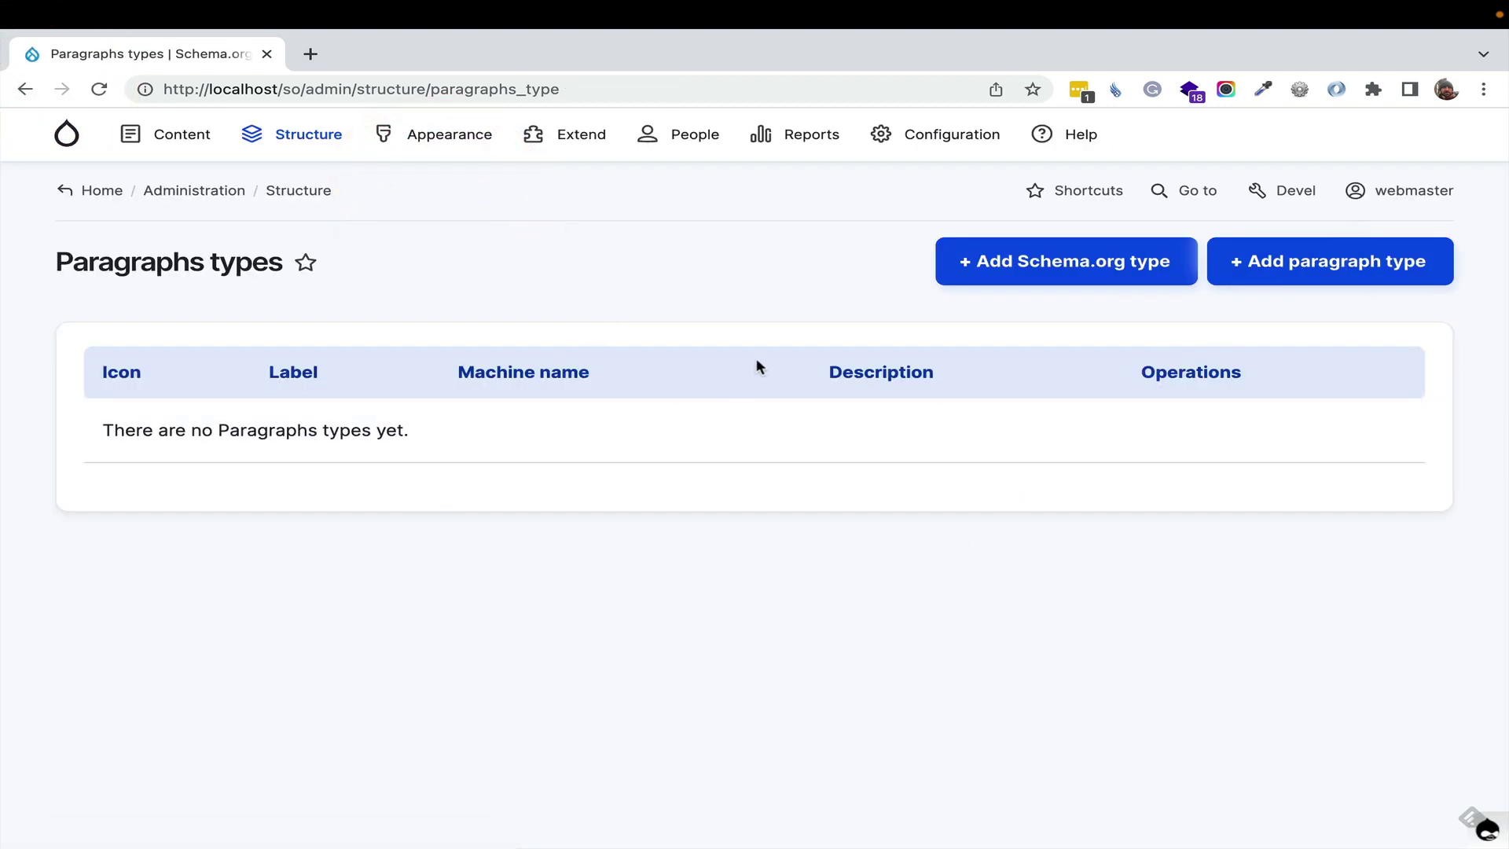
left_click(1088, 271)
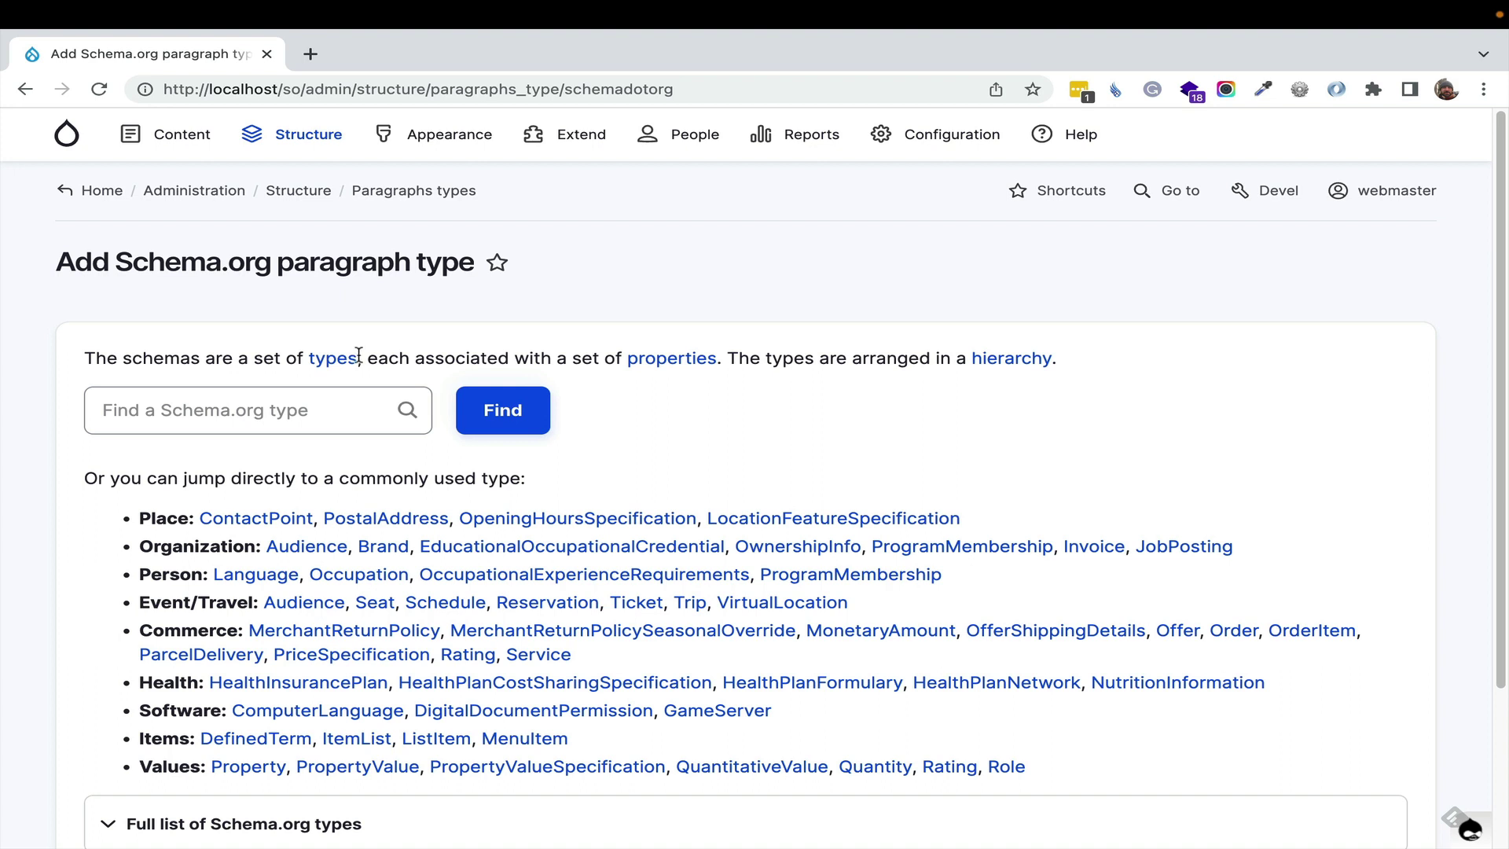
left_click_drag(139, 517, 639, 746)
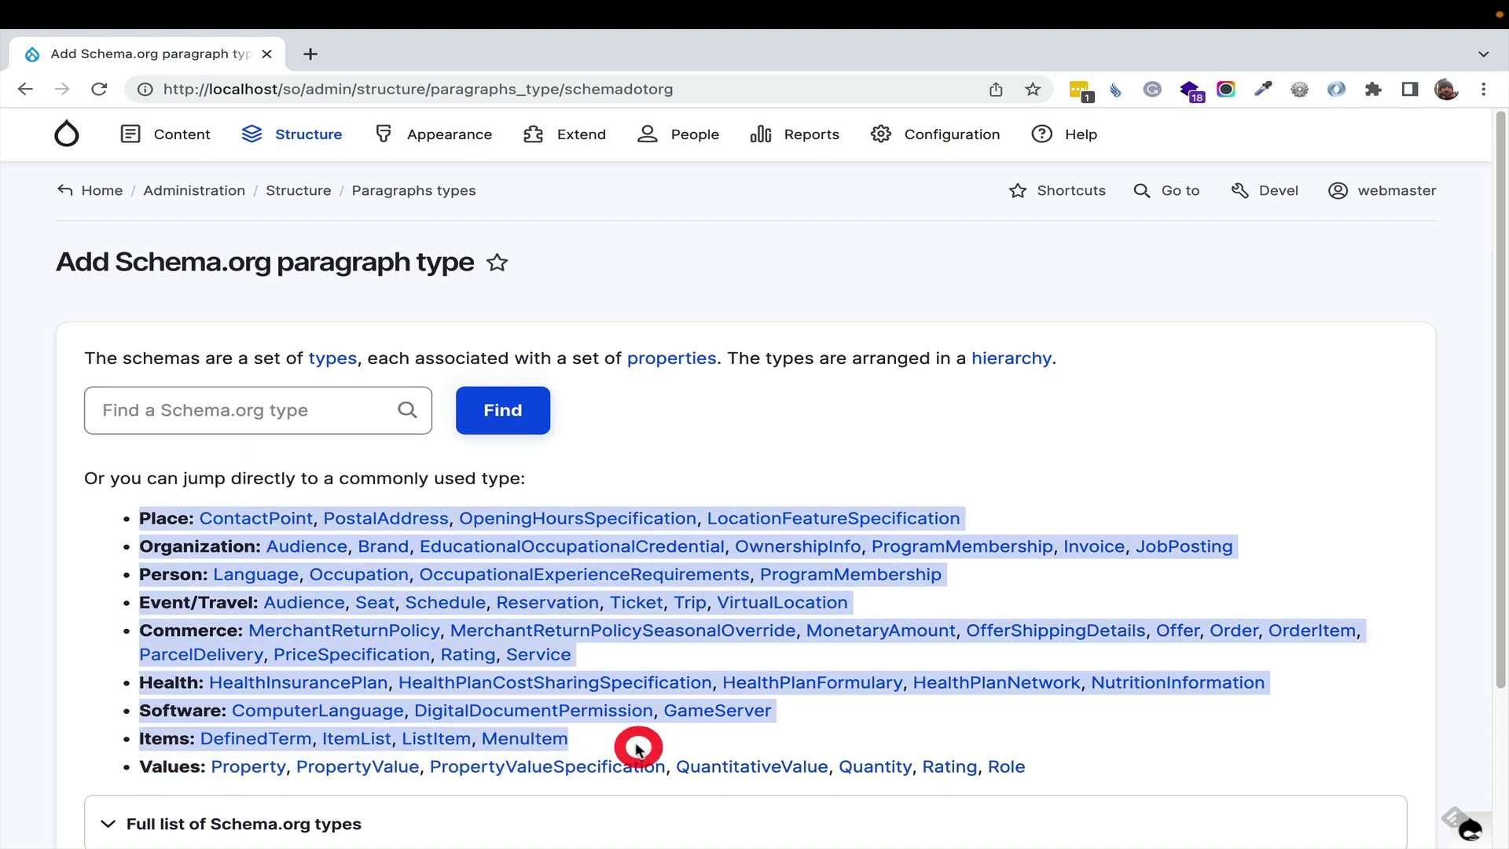
left_click(253, 520)
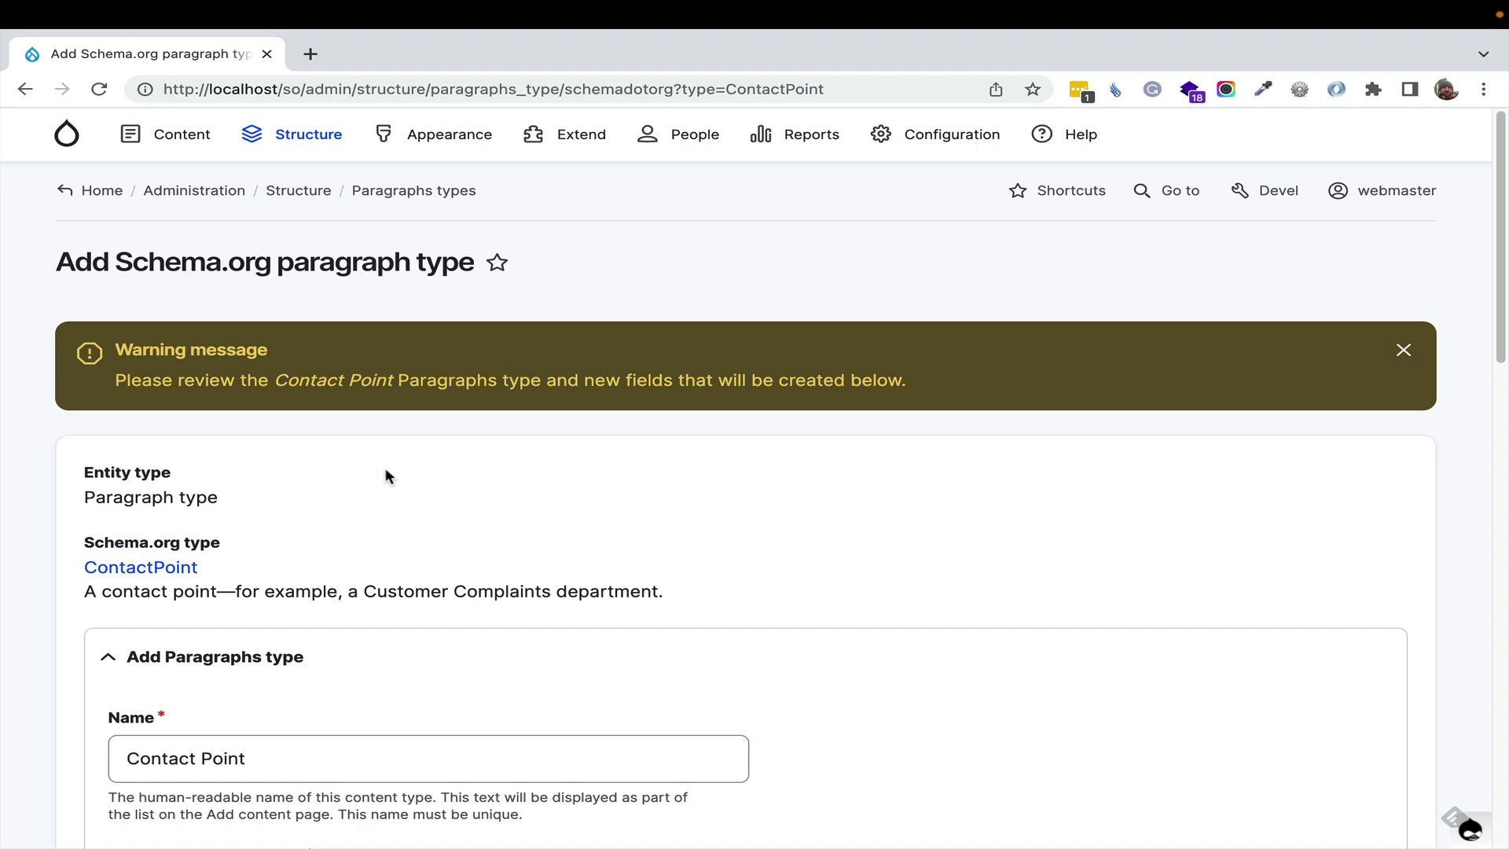
Review the name and machine-readable name of the new Contact Point paragraph type, highlighting its name
scroll(489, 434, "down", 2)
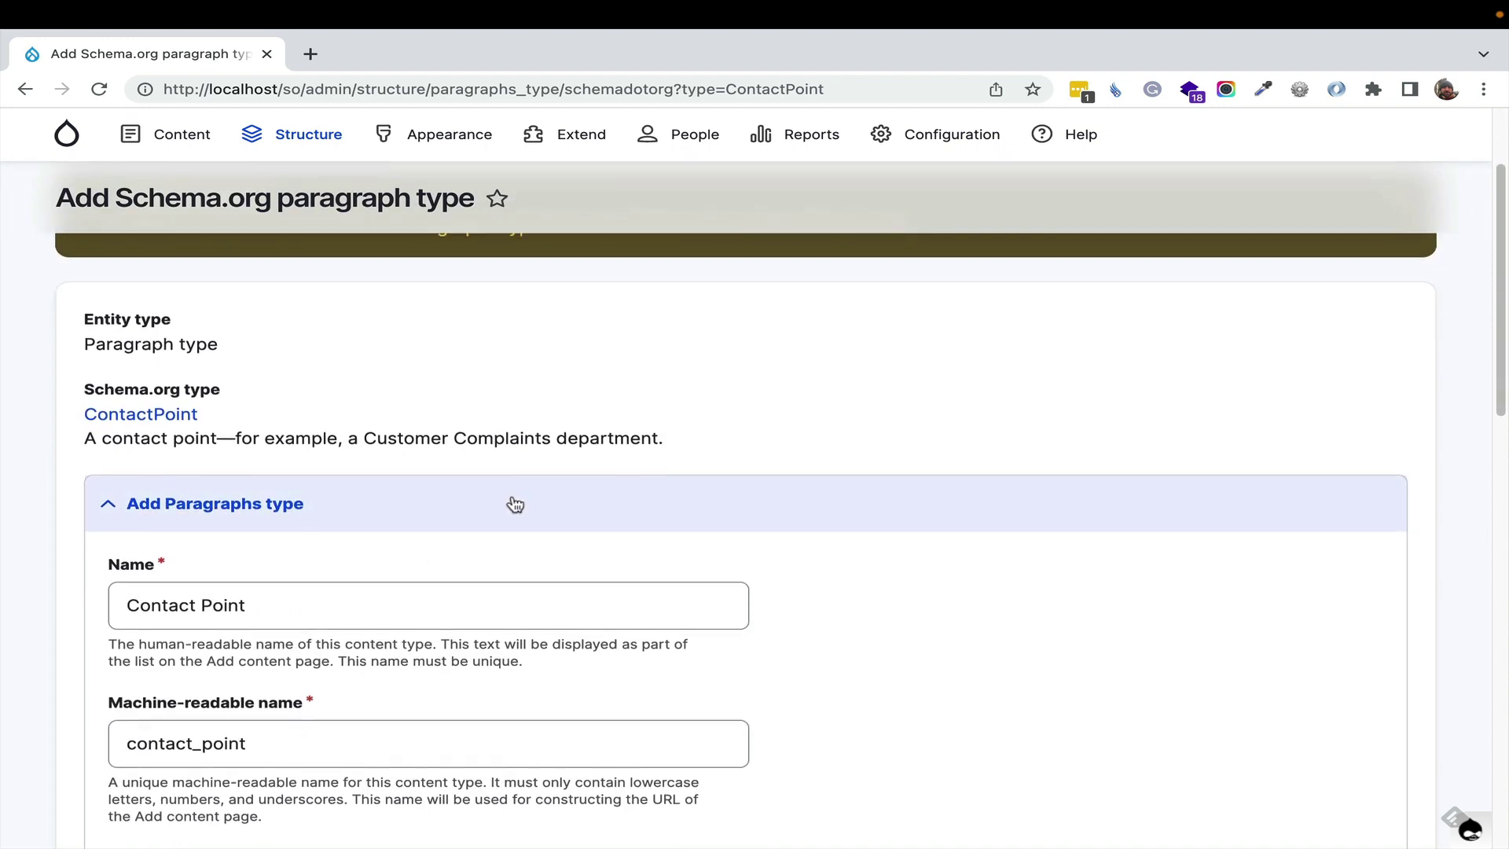
scroll(512, 501, "down", 2)
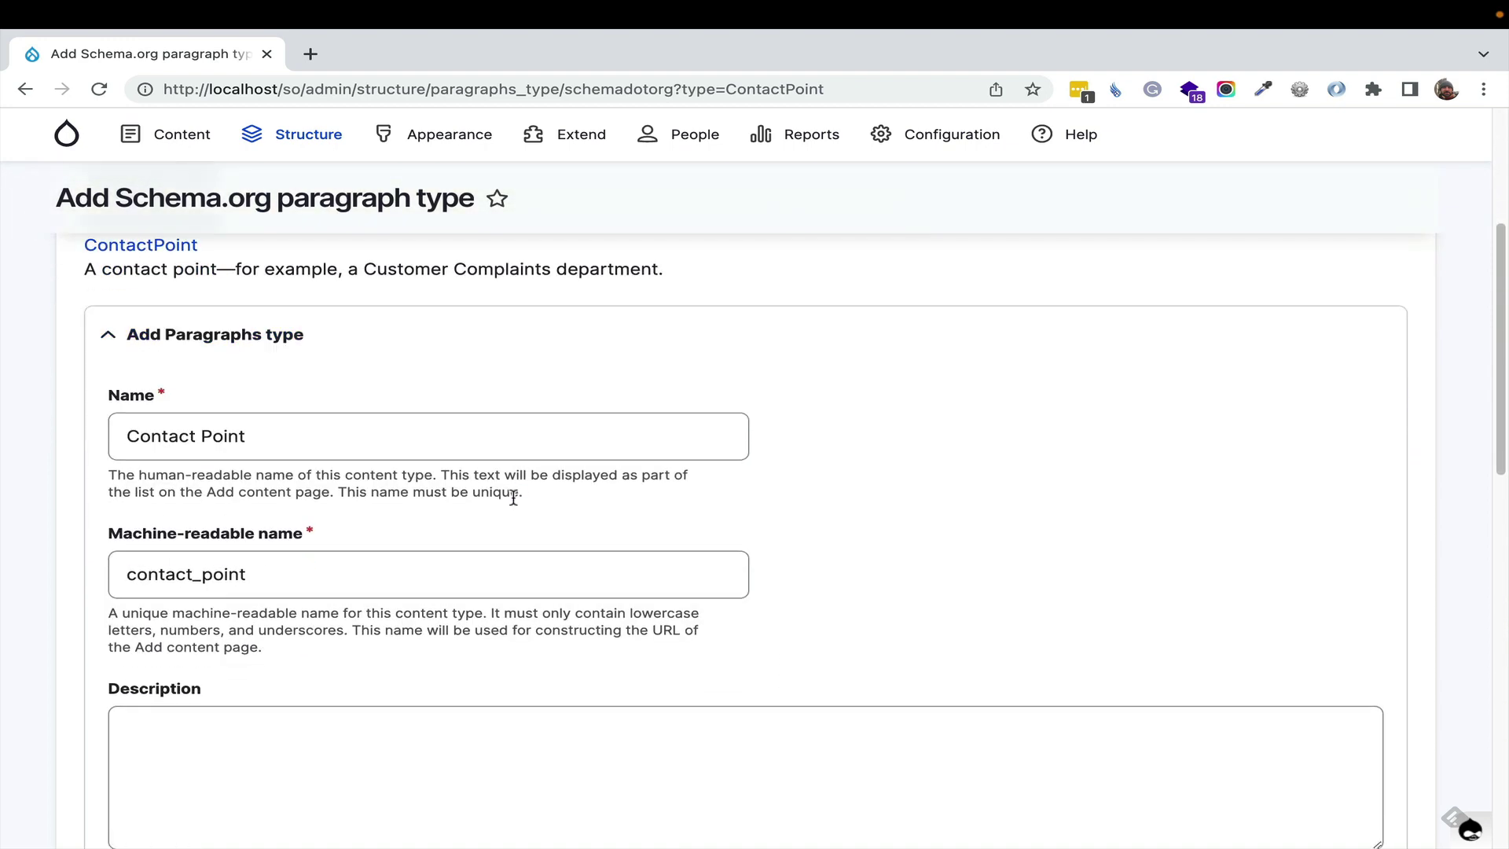
left_click(295, 439)
key("super+a")
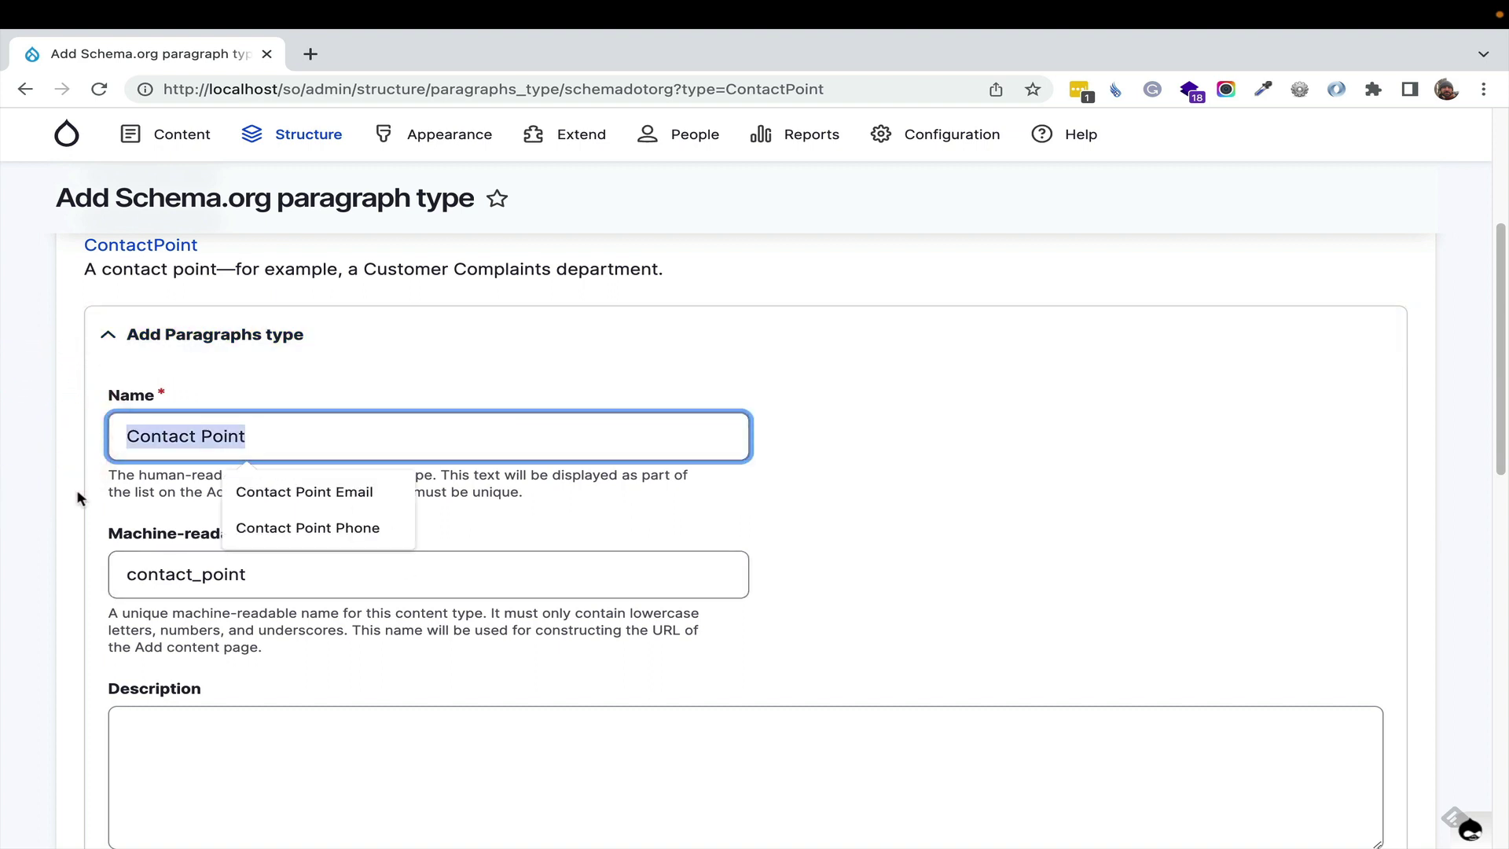
left_click(472, 441)
left_click(982, 527)
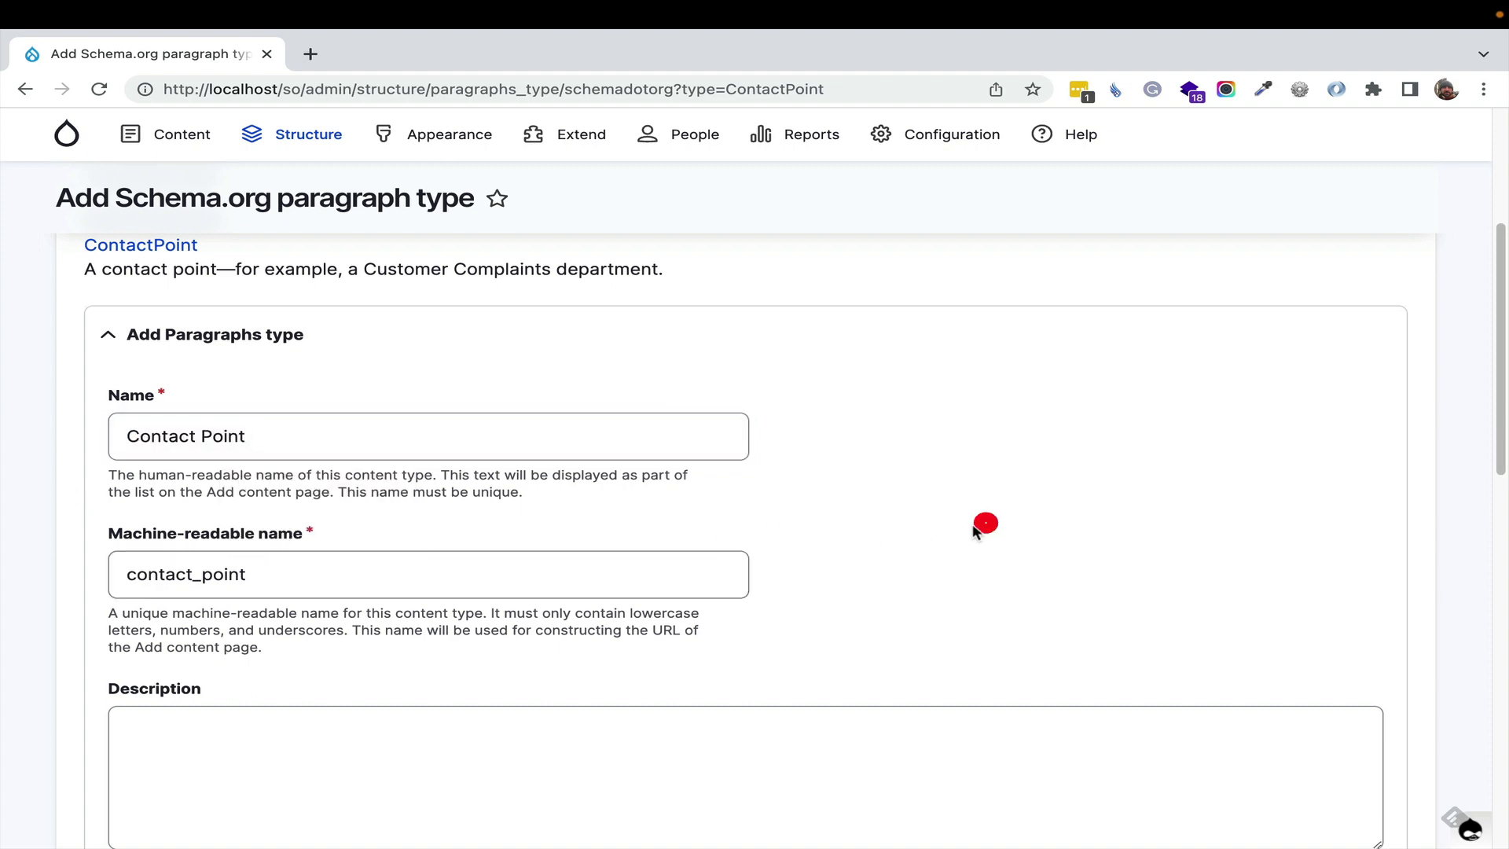
Review the Contact Point description, the property filter and the fields mapped to contactType, email and telephone
scroll(981, 532, "down", 4)
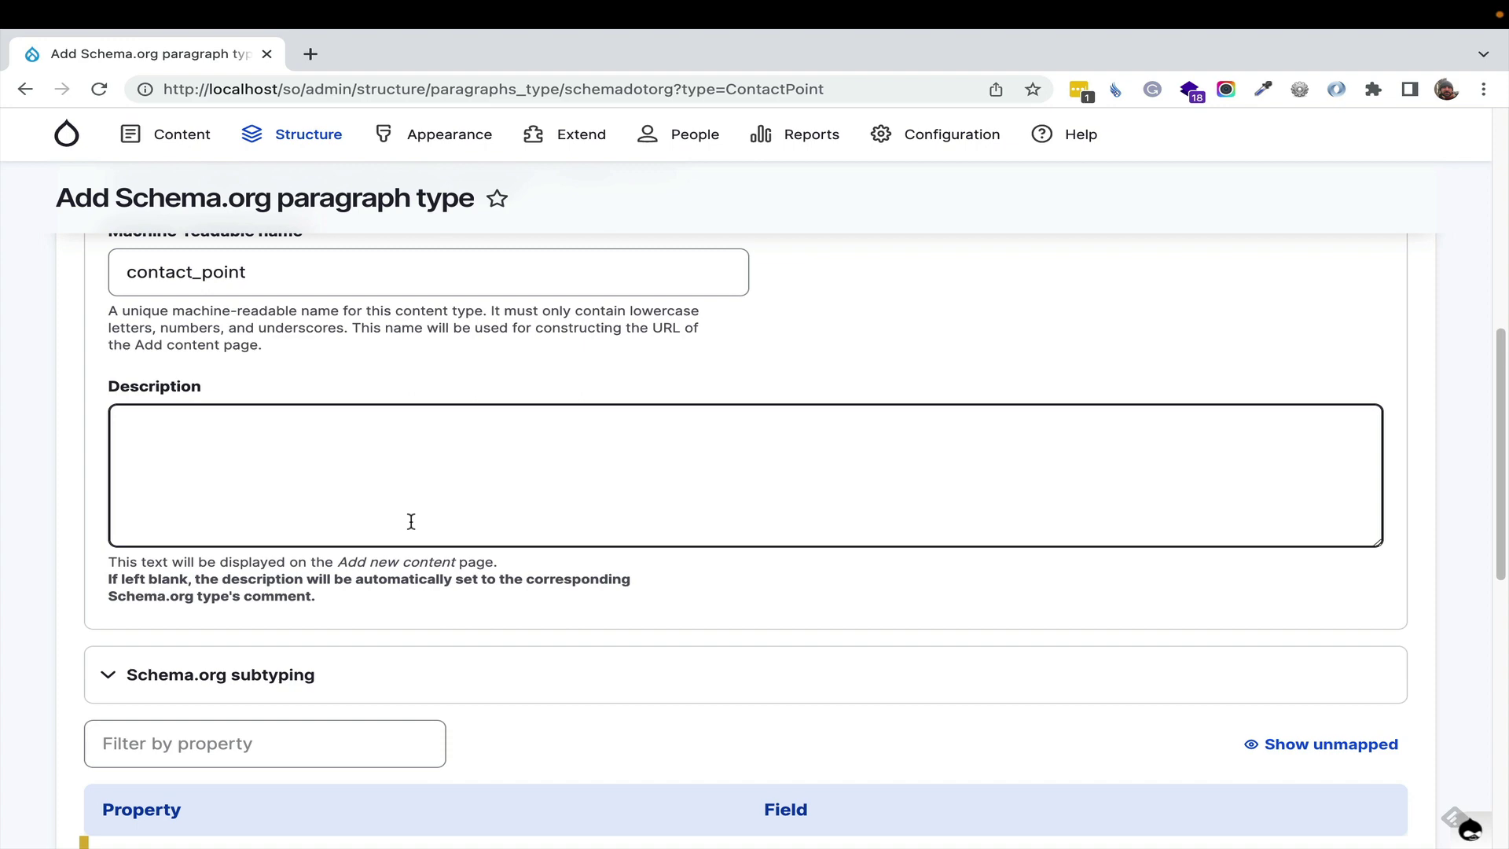
scroll(377, 516, "down", 3)
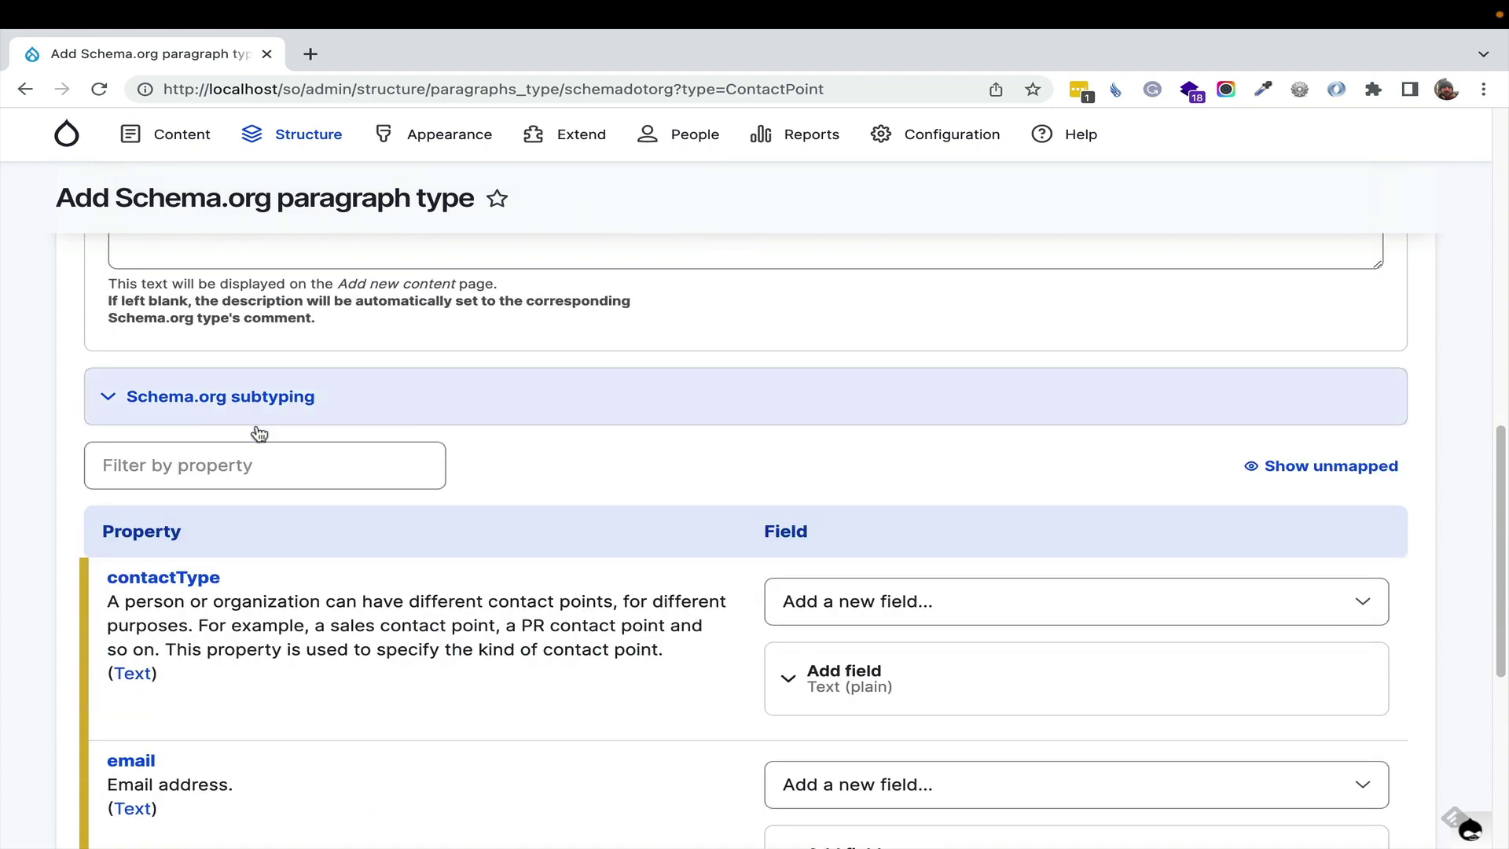
left_click(307, 466)
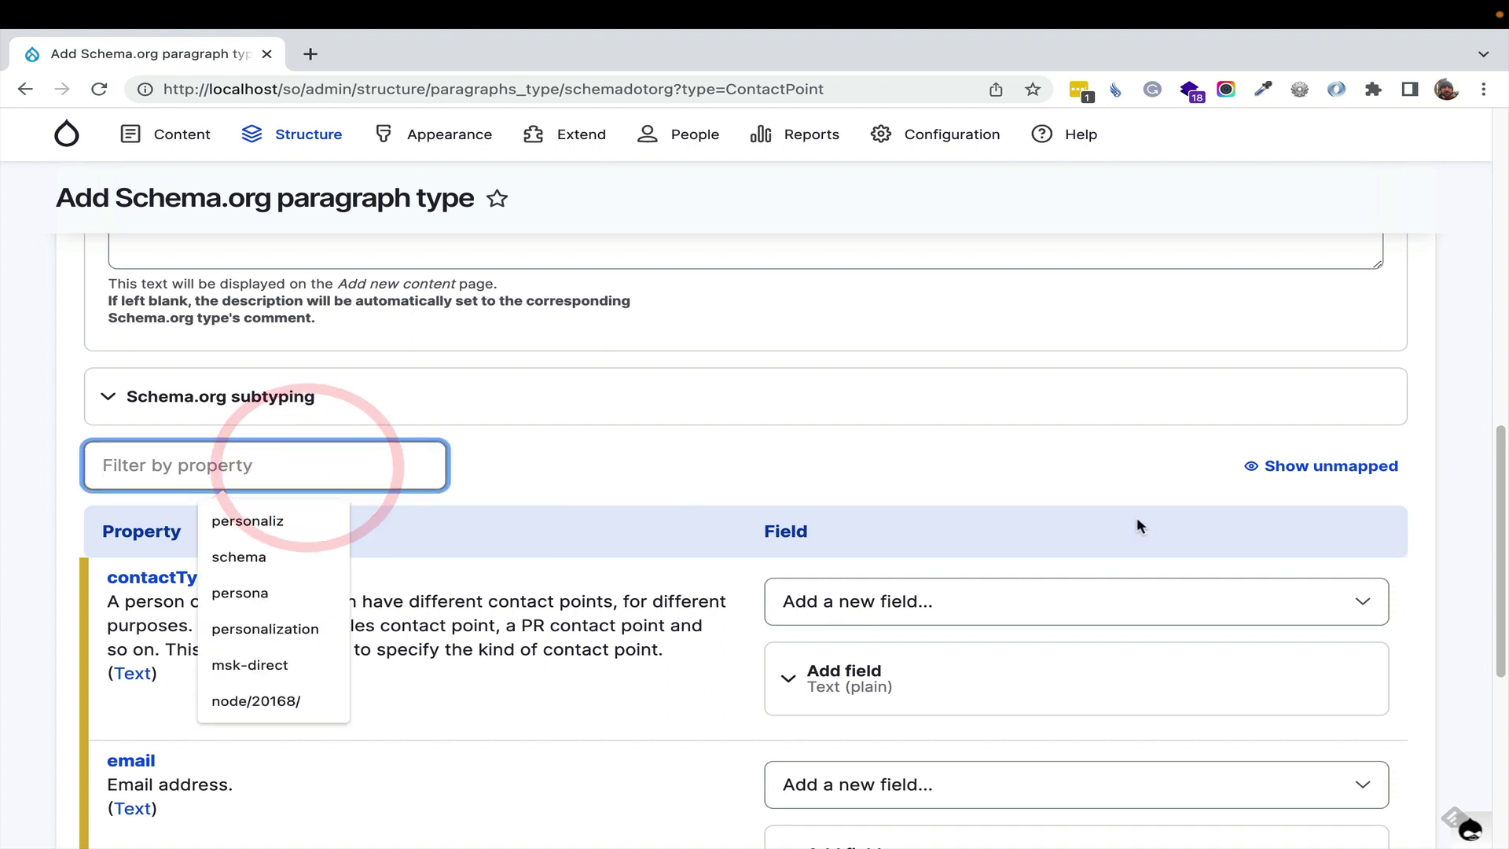
scroll(905, 477, "down", 2)
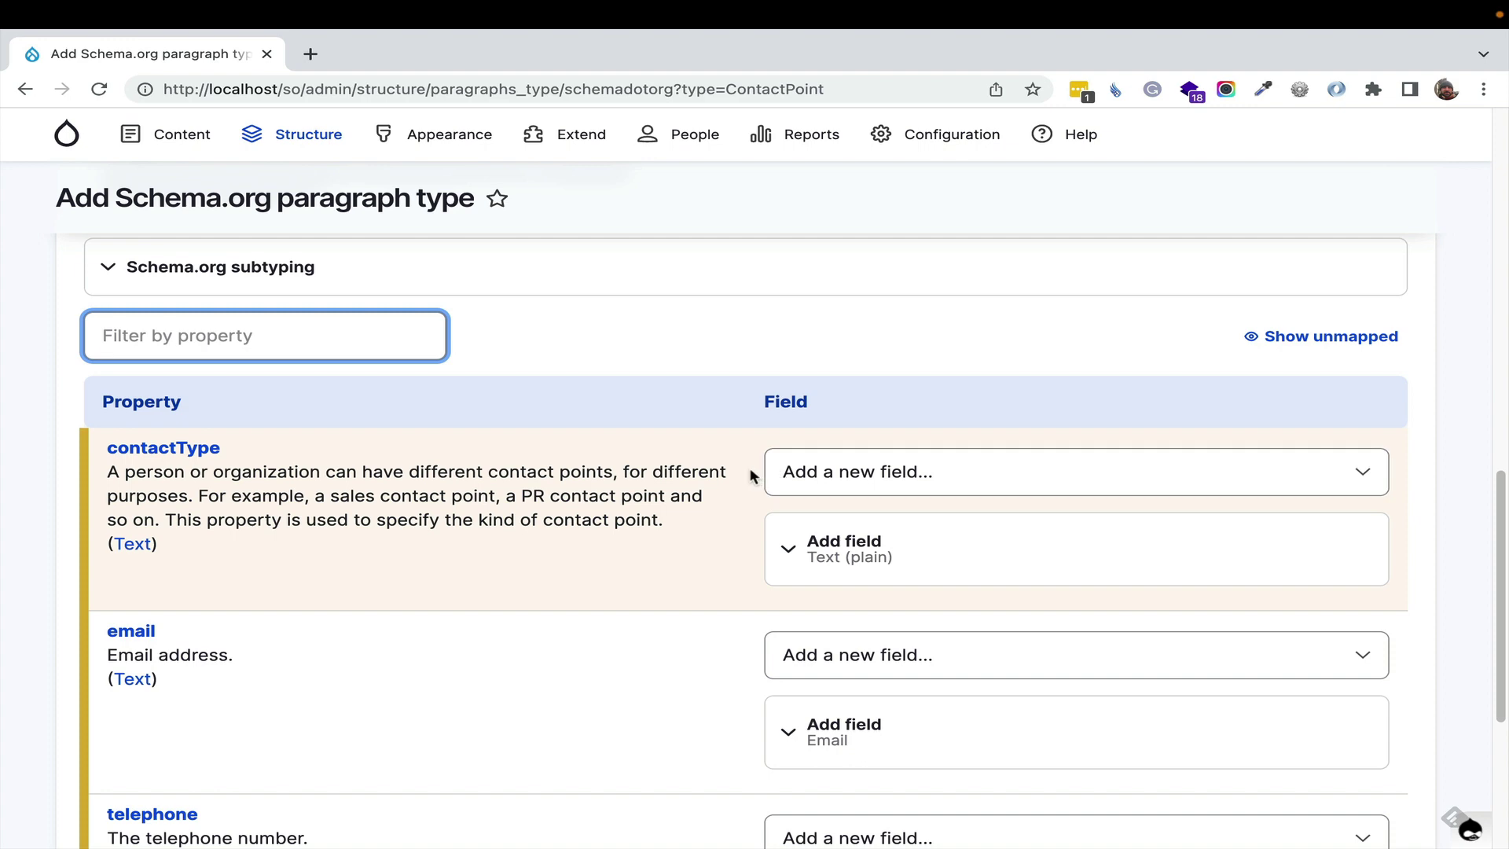
scroll(750, 476, "down", 5)
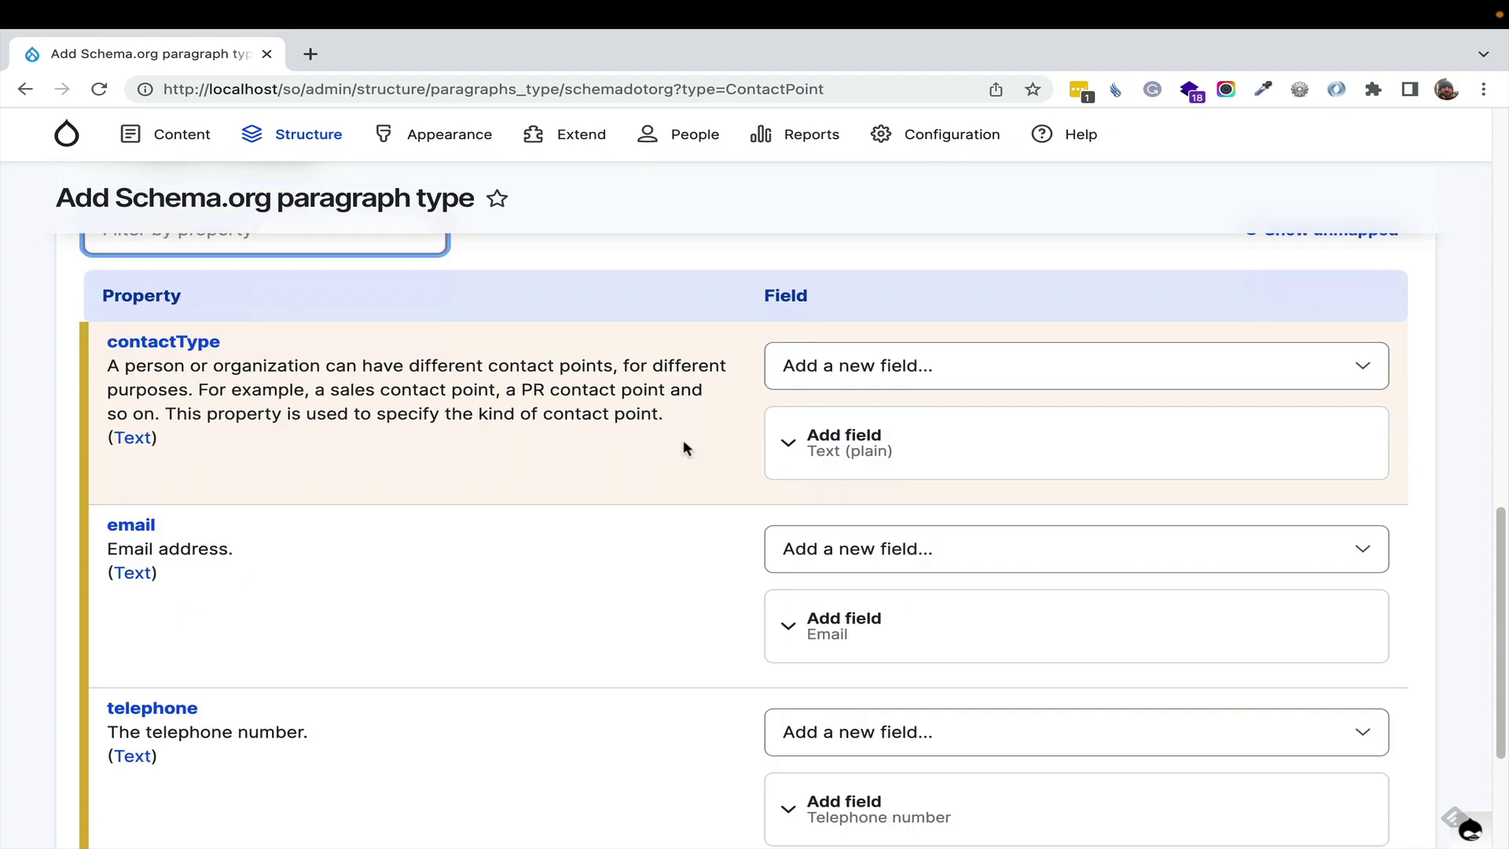
View the Schema.org definition of the contactType property and close it
scroll(679, 445, "up", 5)
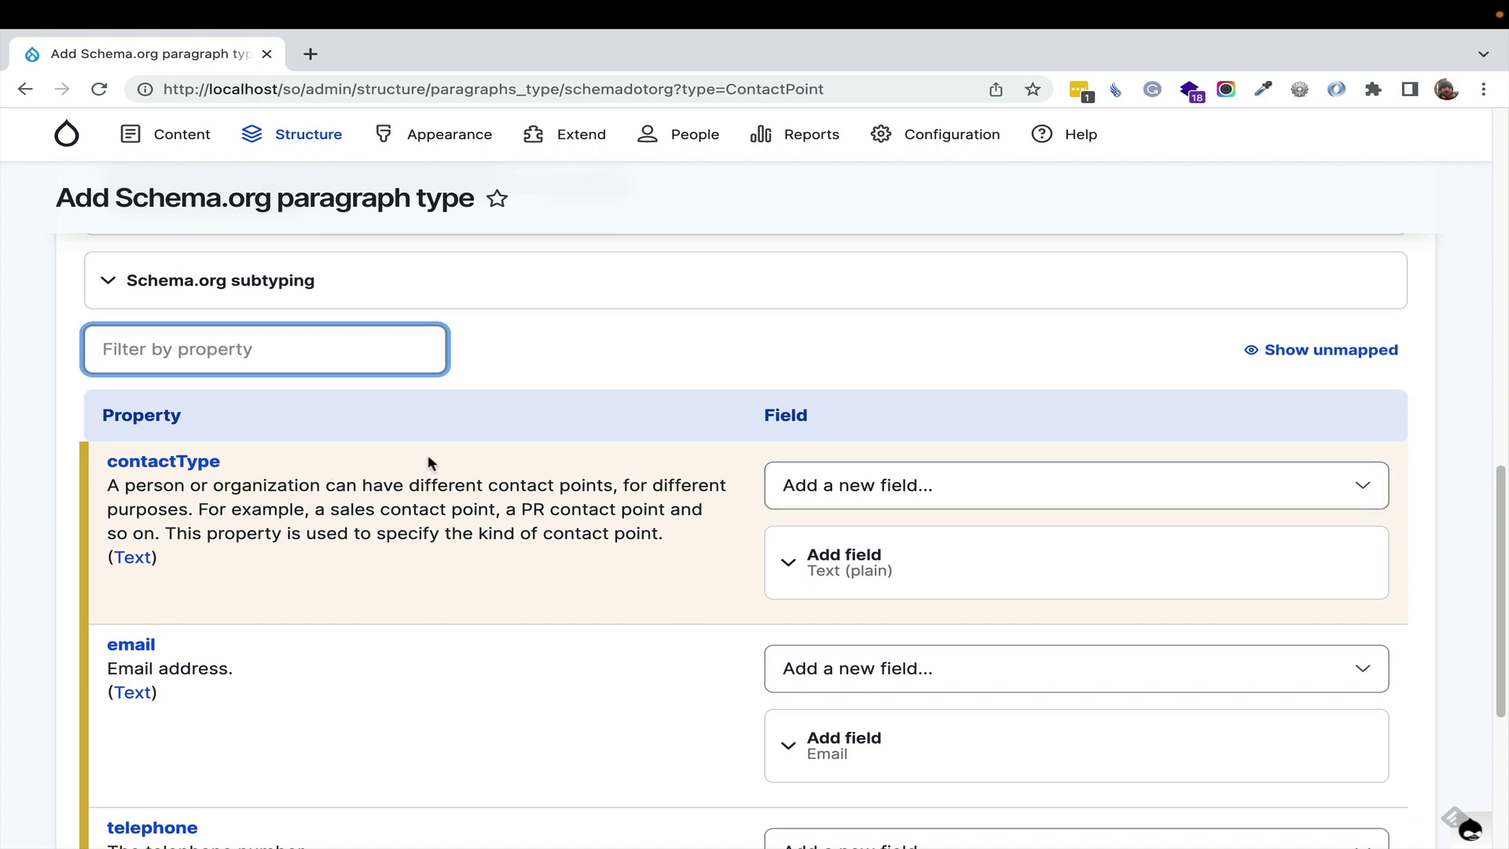
left_click(193, 462)
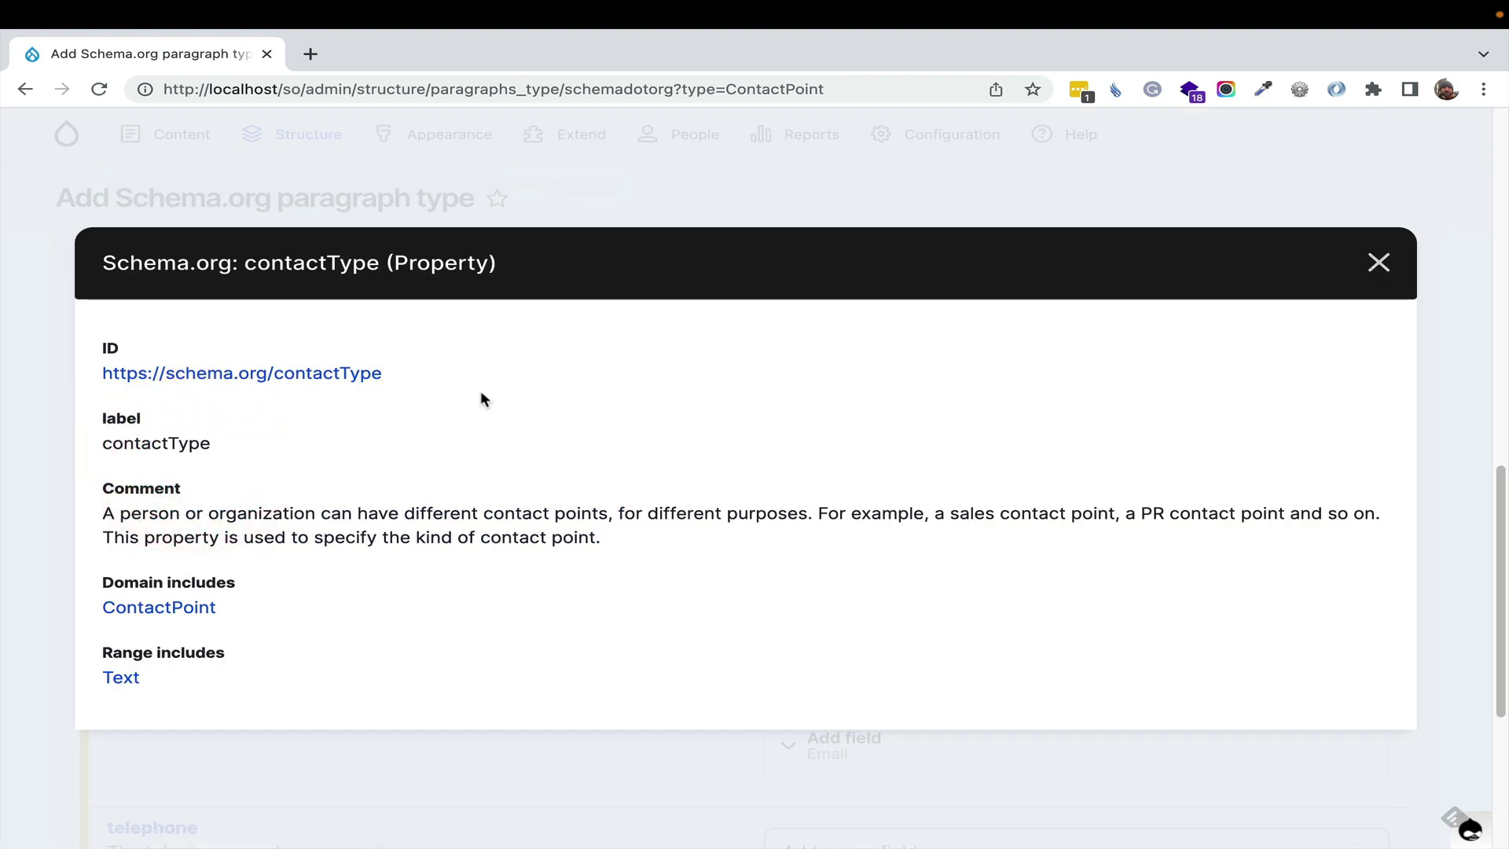
left_click(1376, 265)
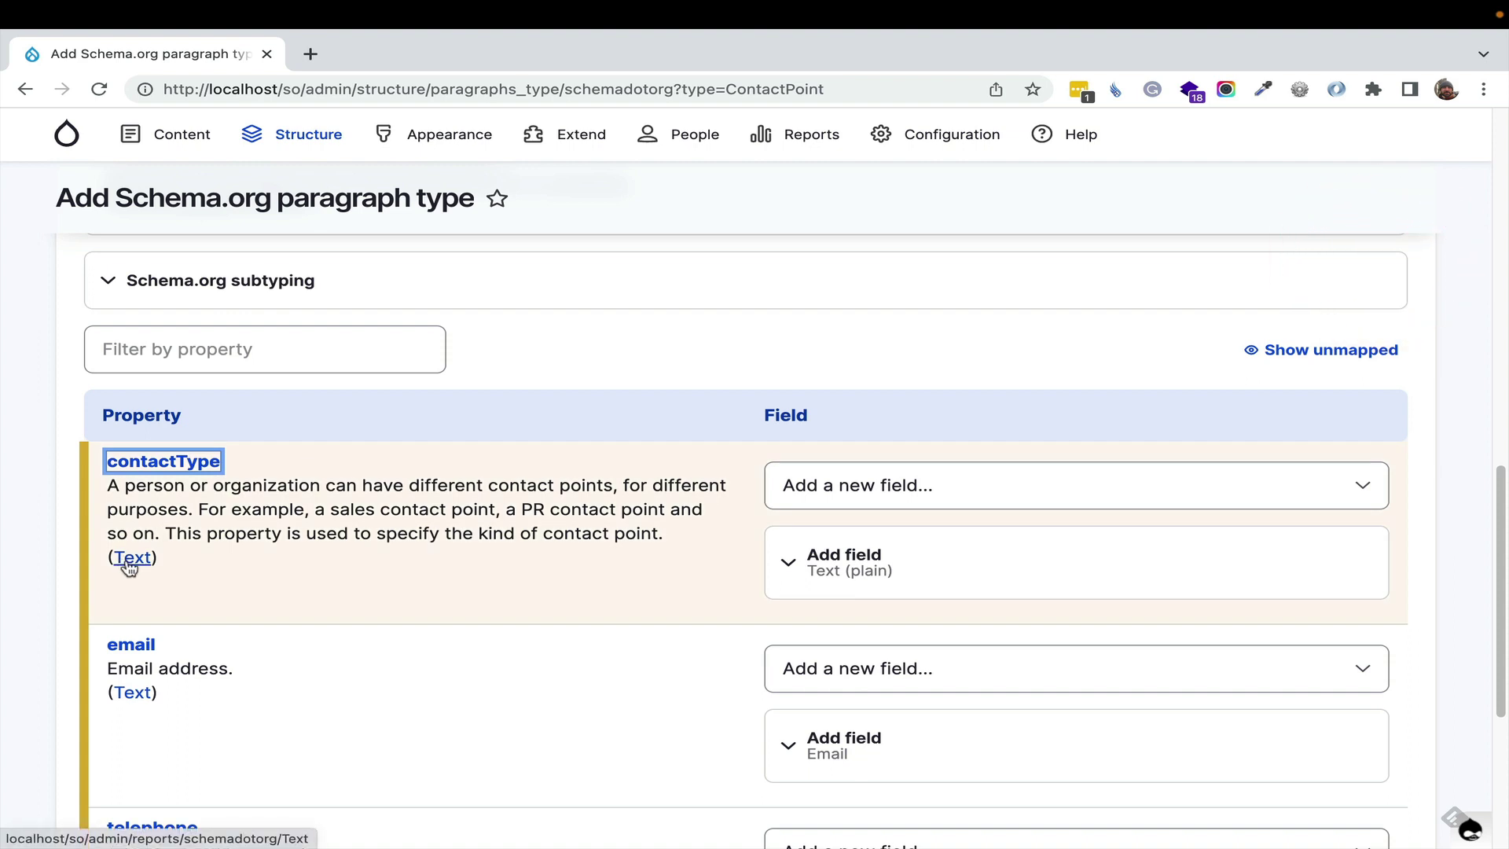
Review the new field settings for contactType and the alternative fields it can be mapped to
left_click(951, 577)
scroll(904, 597, "down", 1)
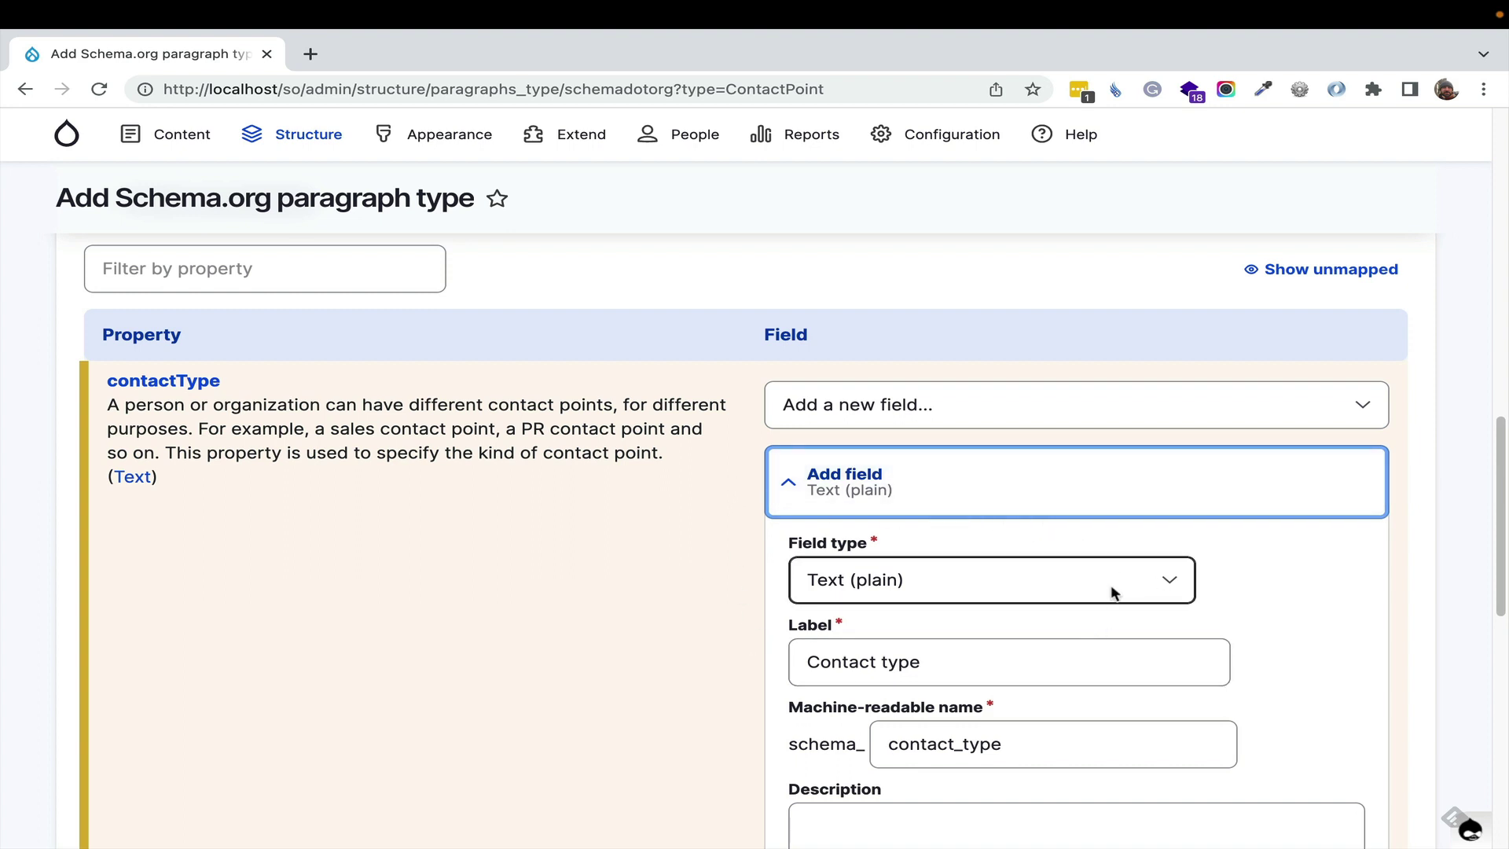
scroll(1030, 572, "down", 2)
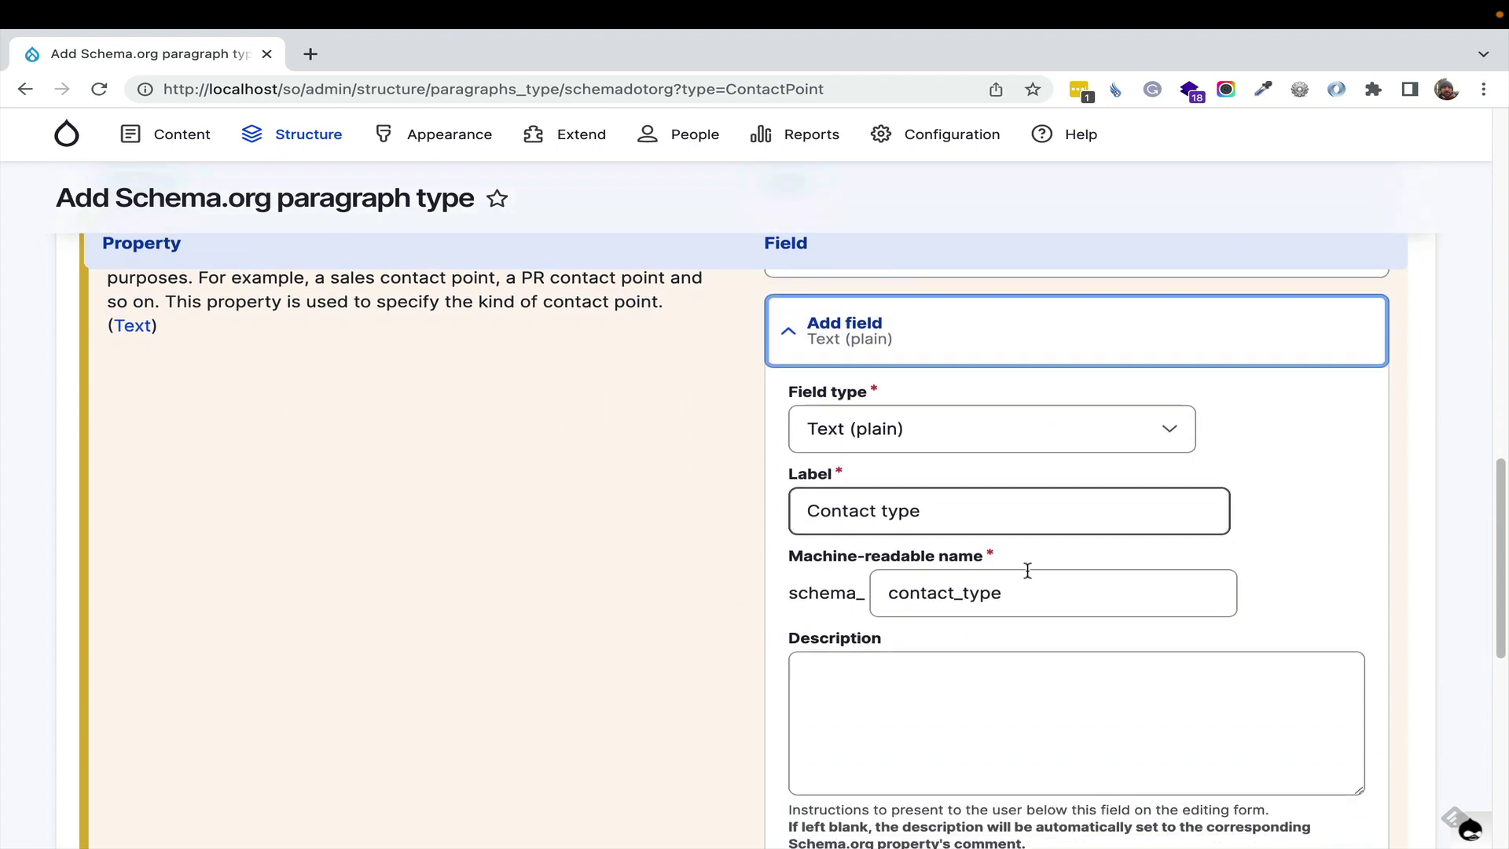
scroll(1061, 579, "down", 1)
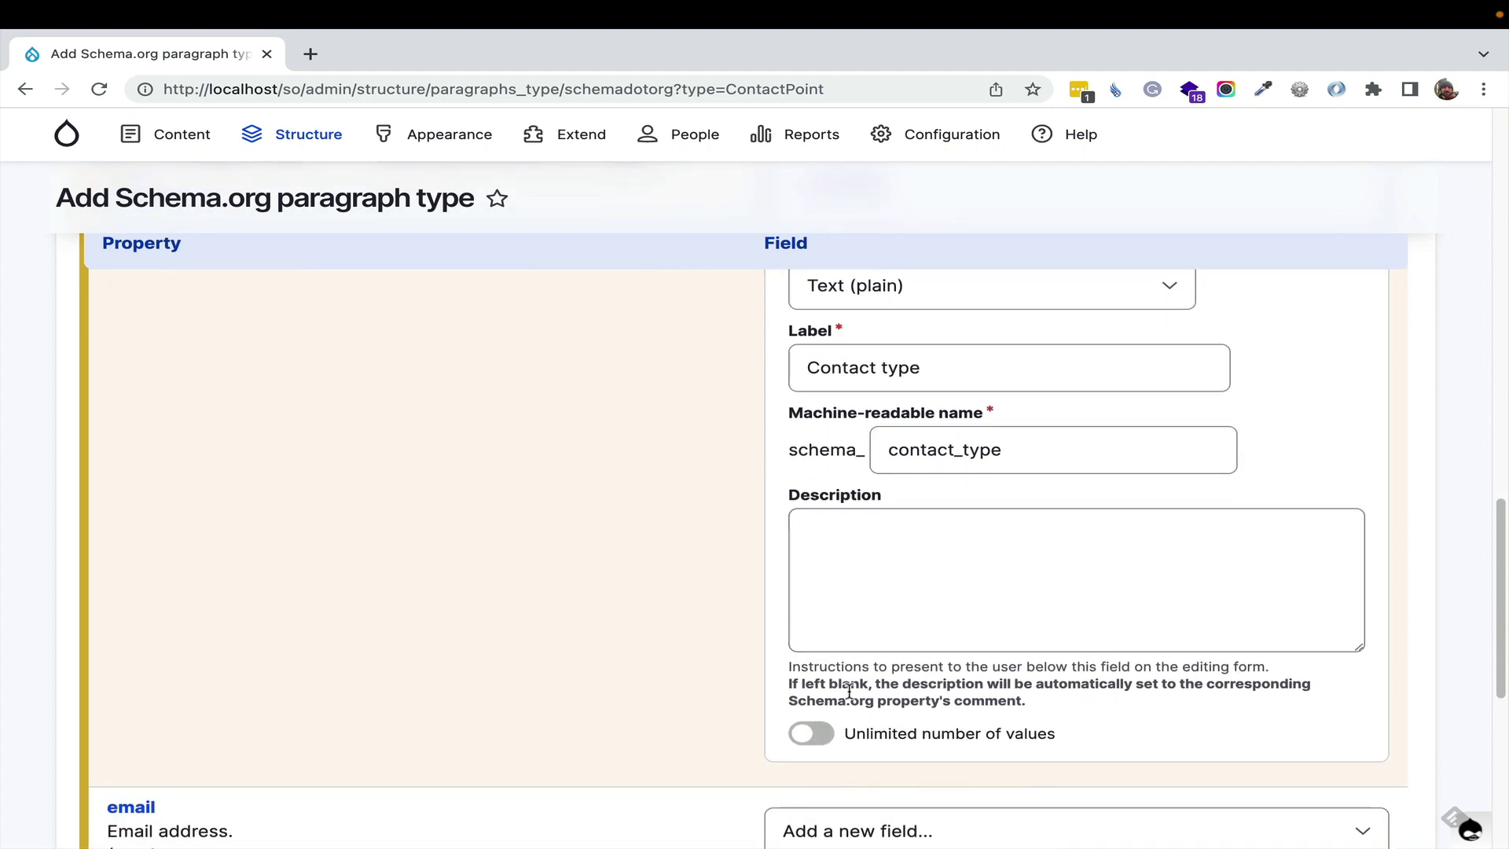
scroll(714, 616, "up", 5)
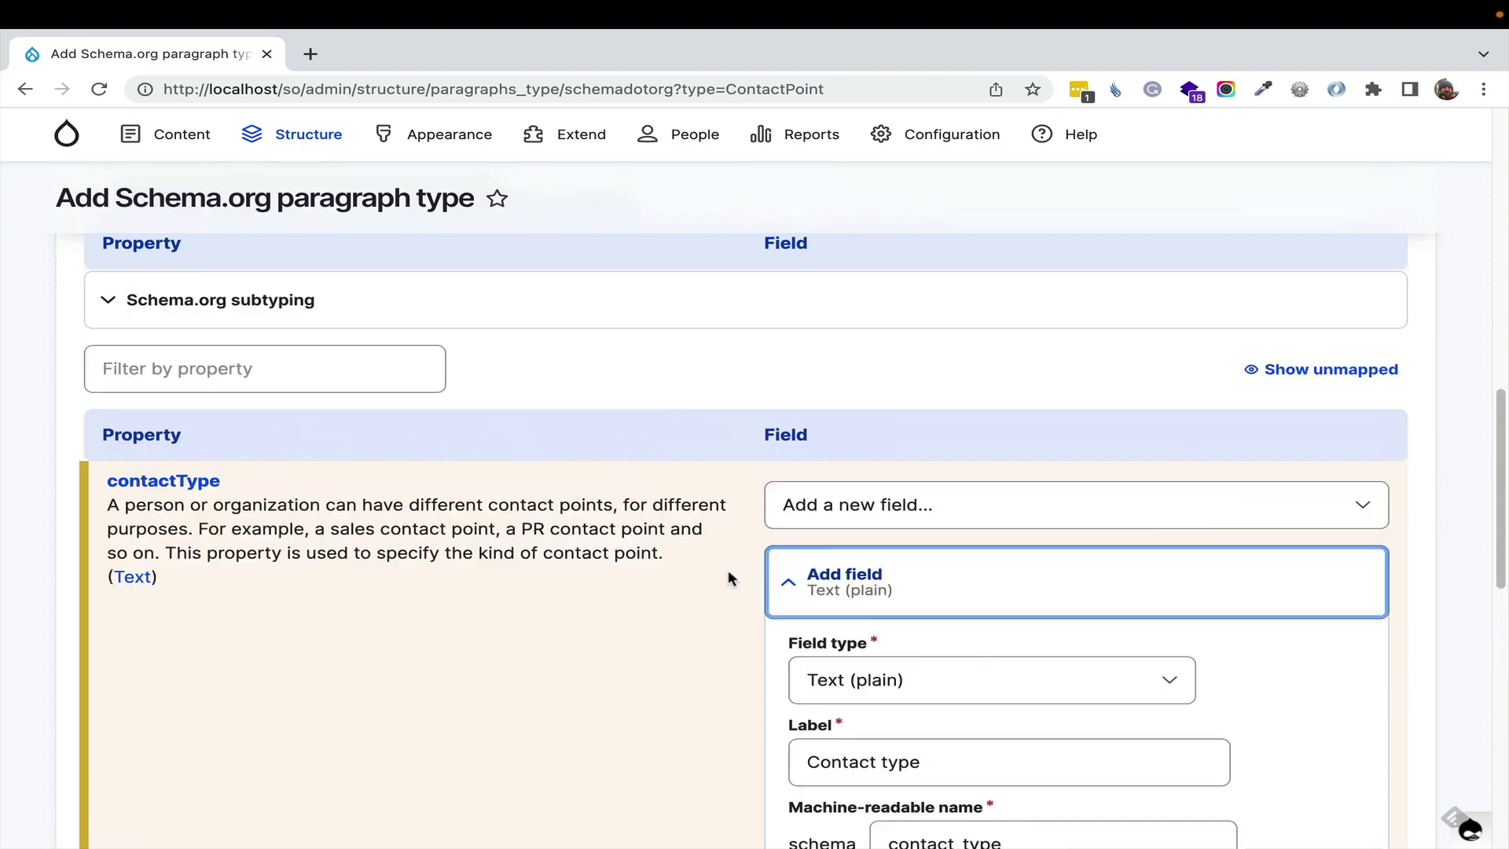
left_click(800, 632)
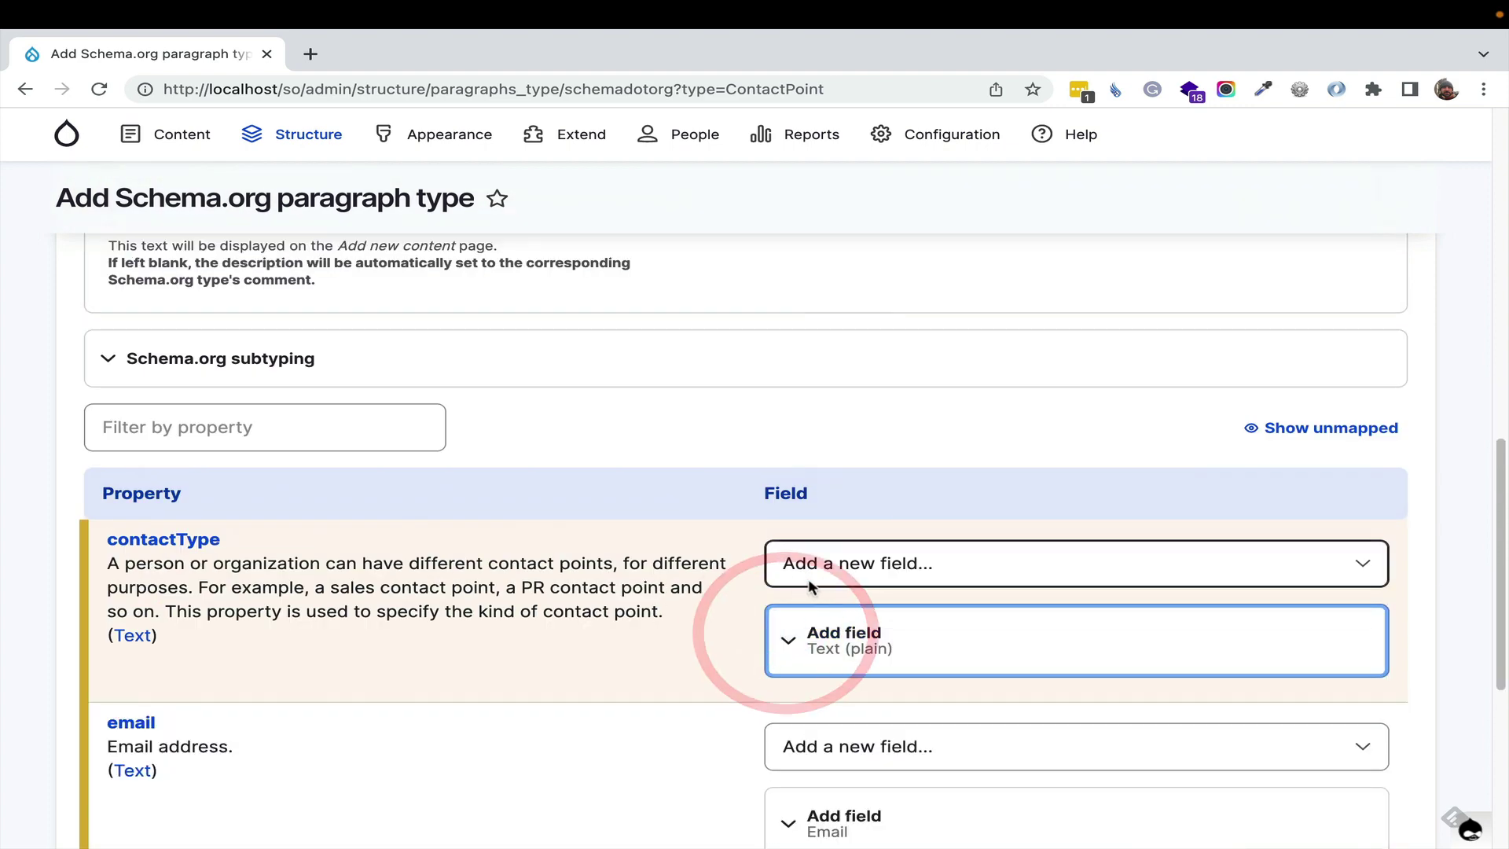
left_click(910, 567)
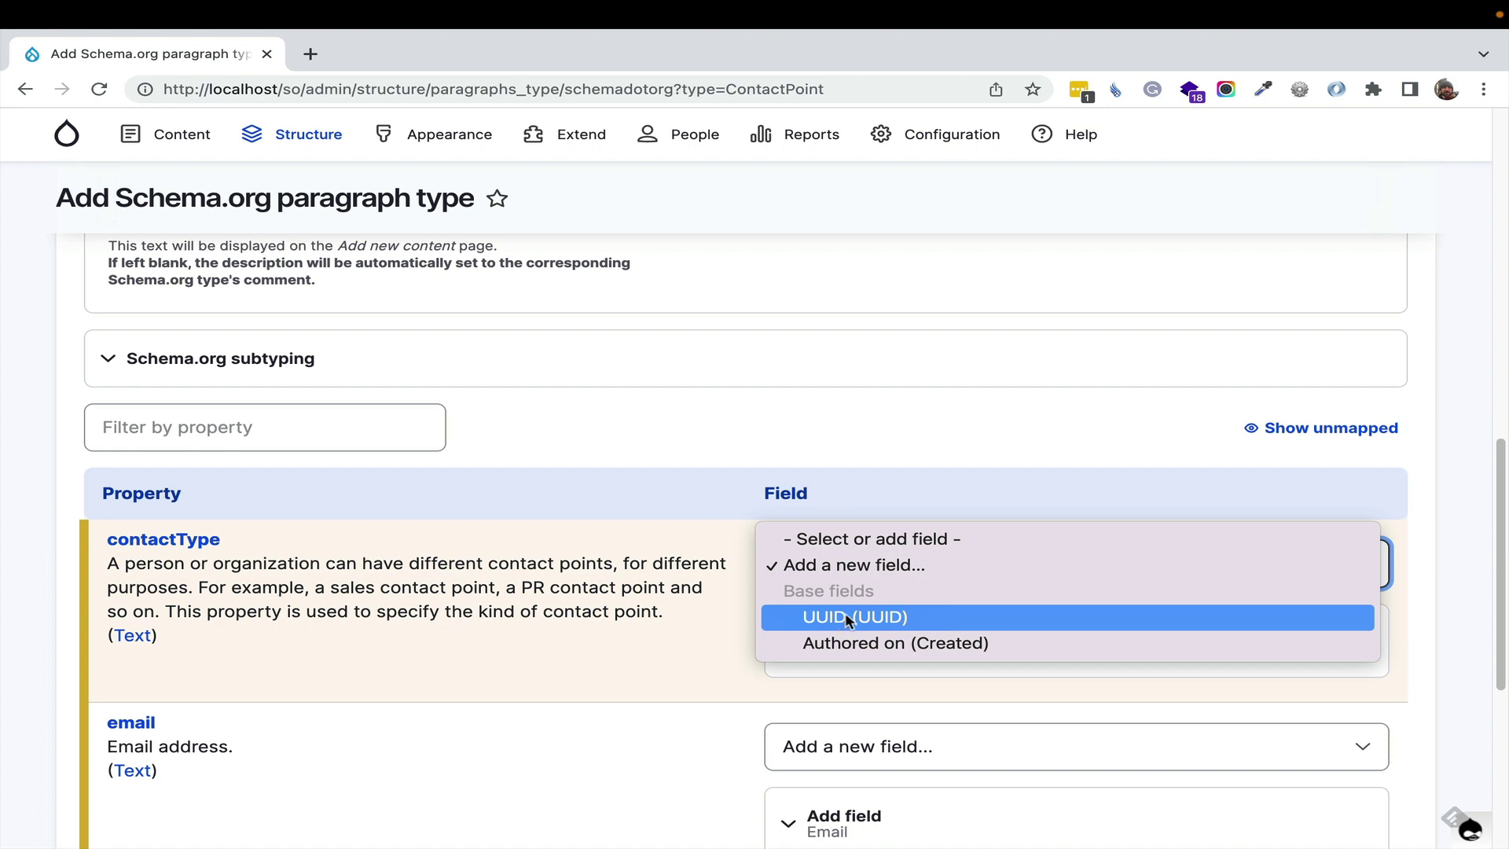
left_click(945, 370)
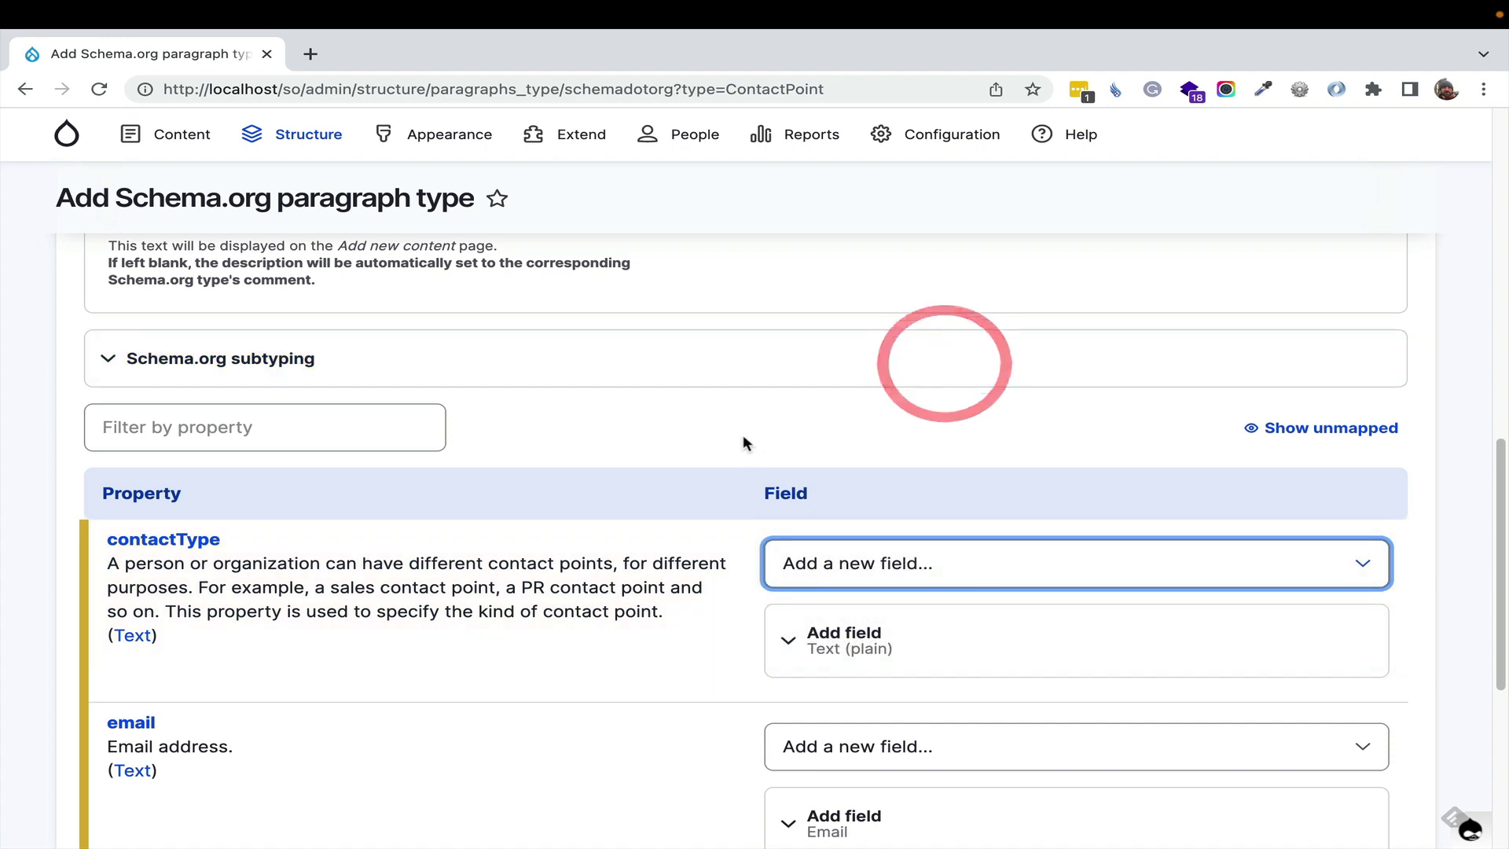
Review the email and telephone field mappings and save the Contact Point paragraph type
scroll(742, 434, "down", 3)
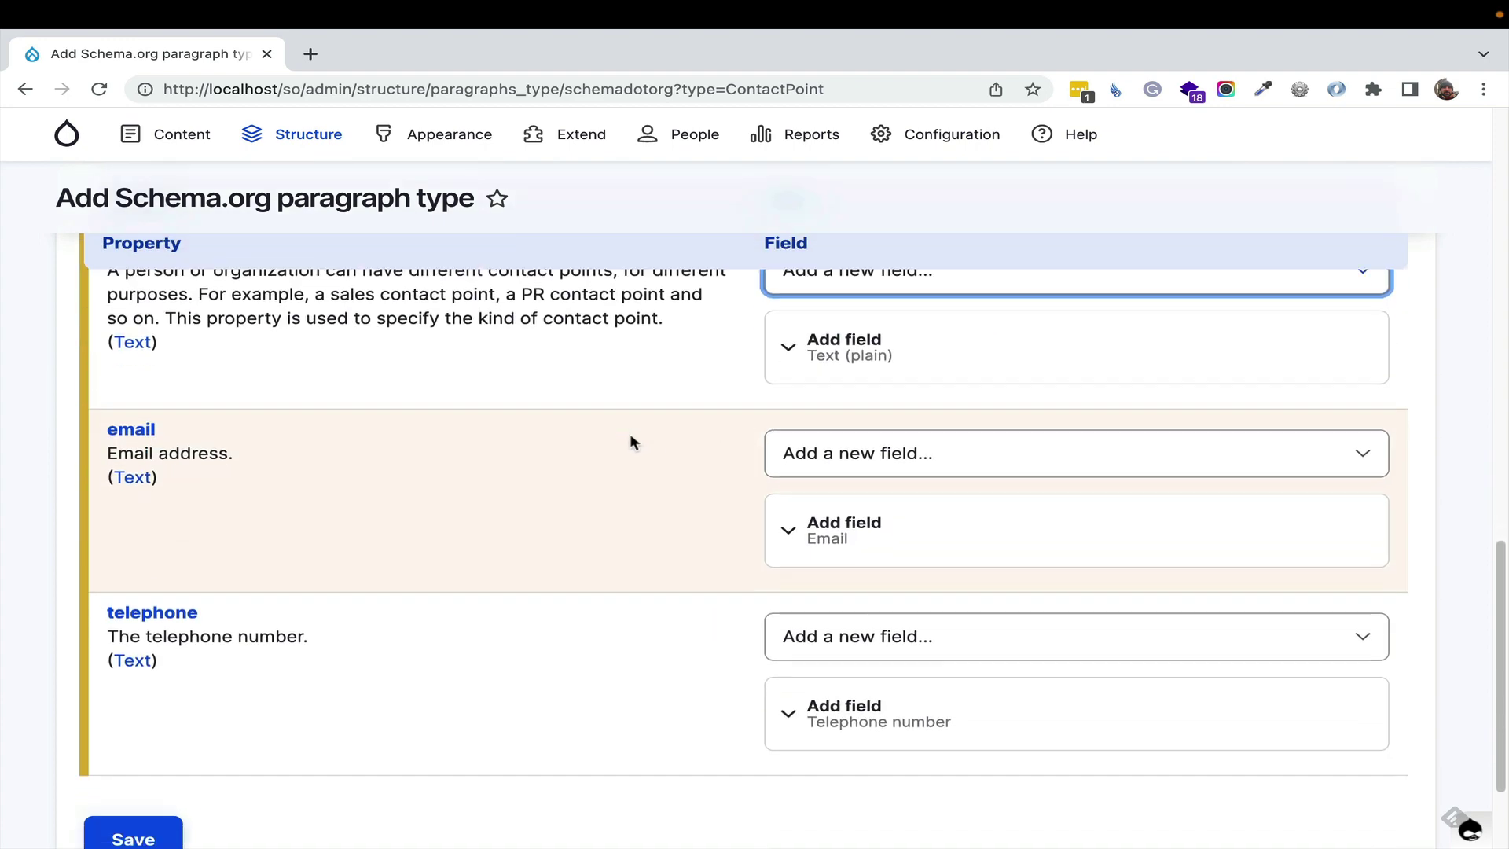
scroll(630, 434, "down", 2)
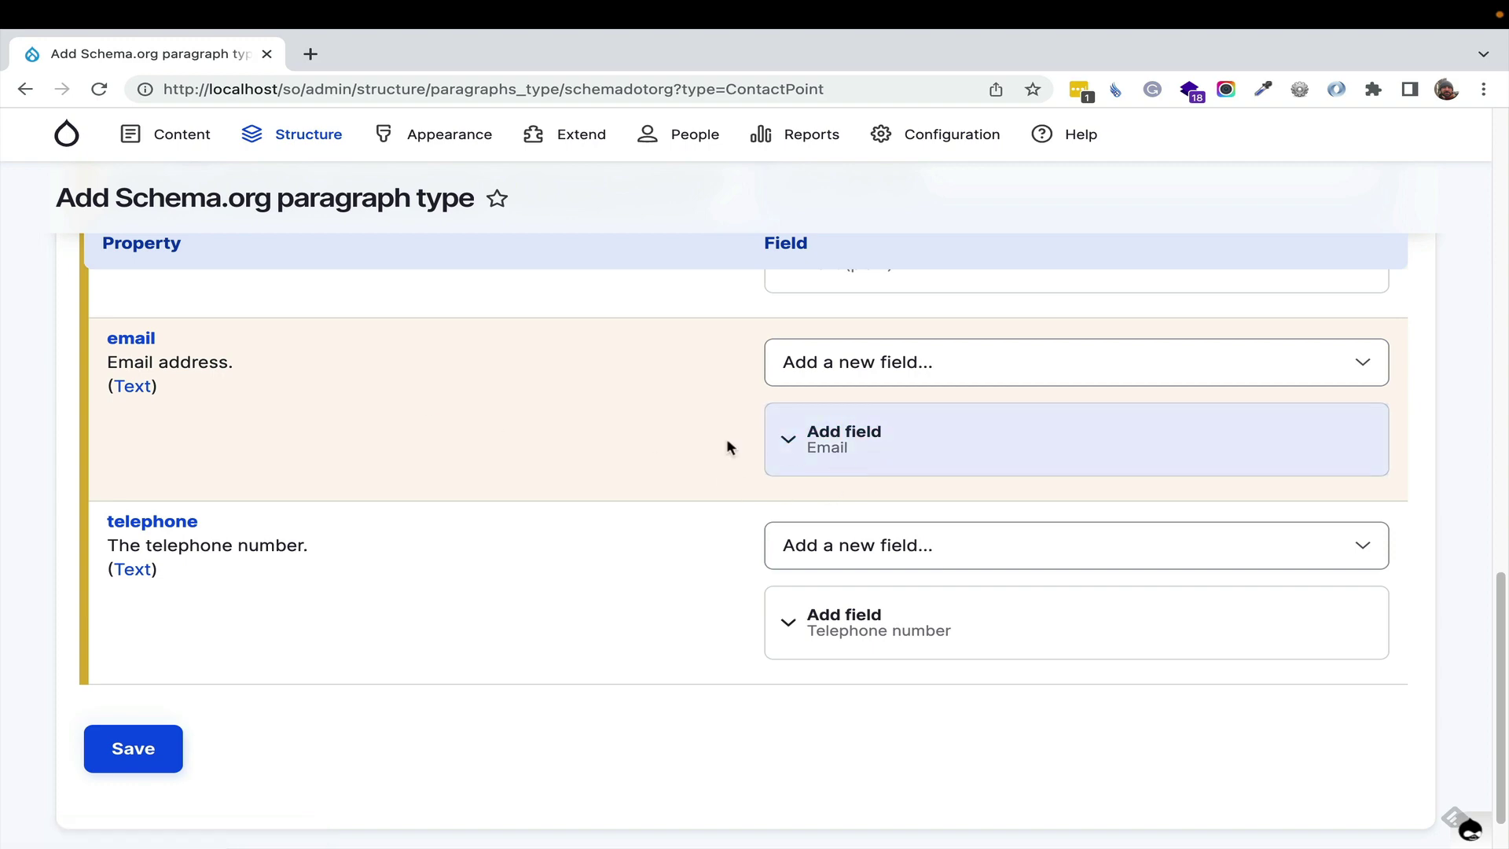
scroll(477, 539, "up", 4)
scroll(477, 539, "down", 4)
left_click(138, 686)
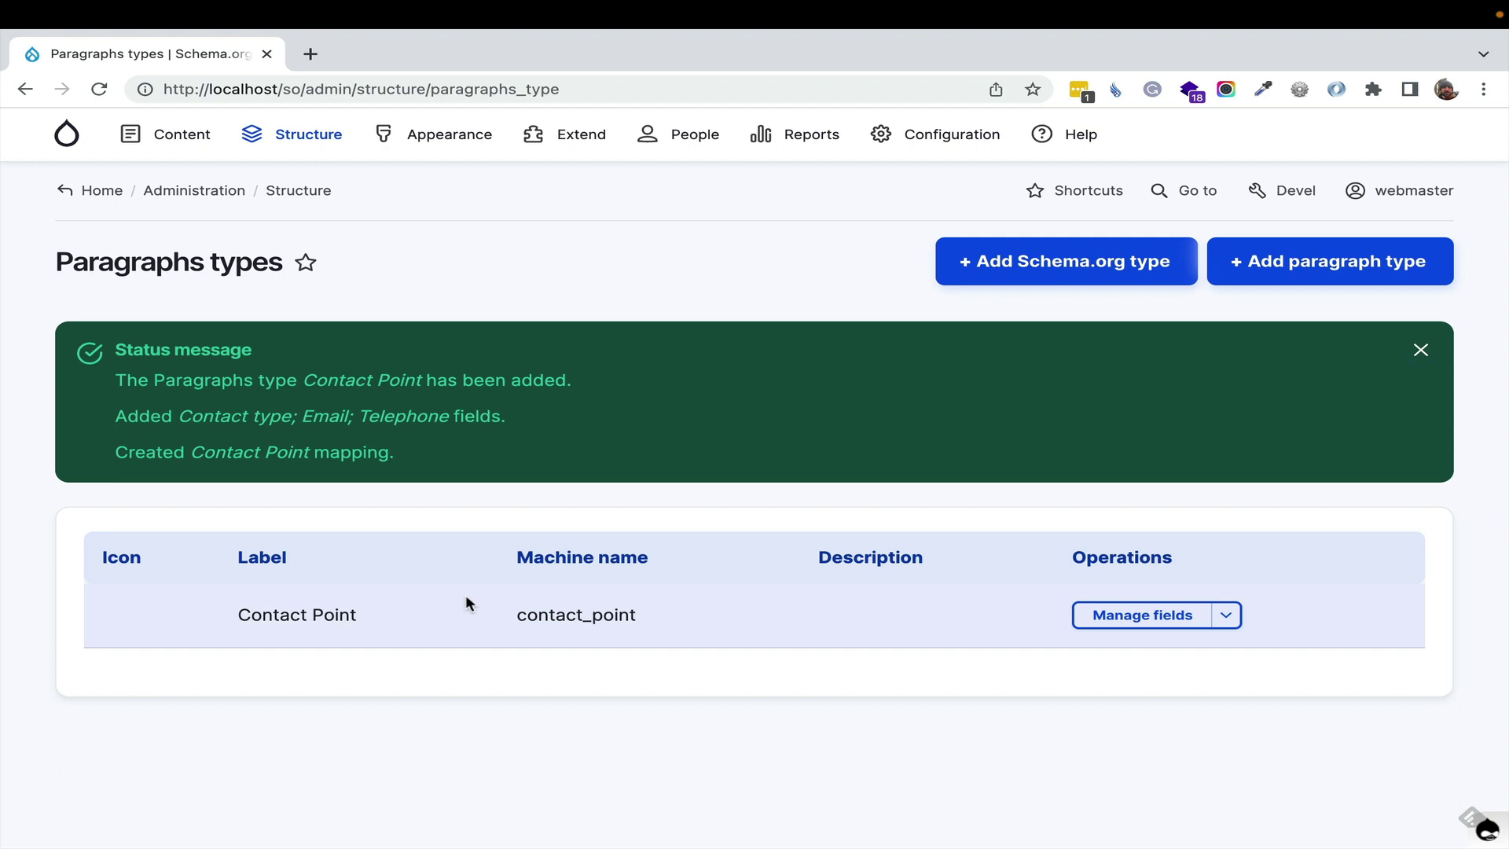
Open the Schema.org field mapping page of the Image media type
mouse_move(320, 142)
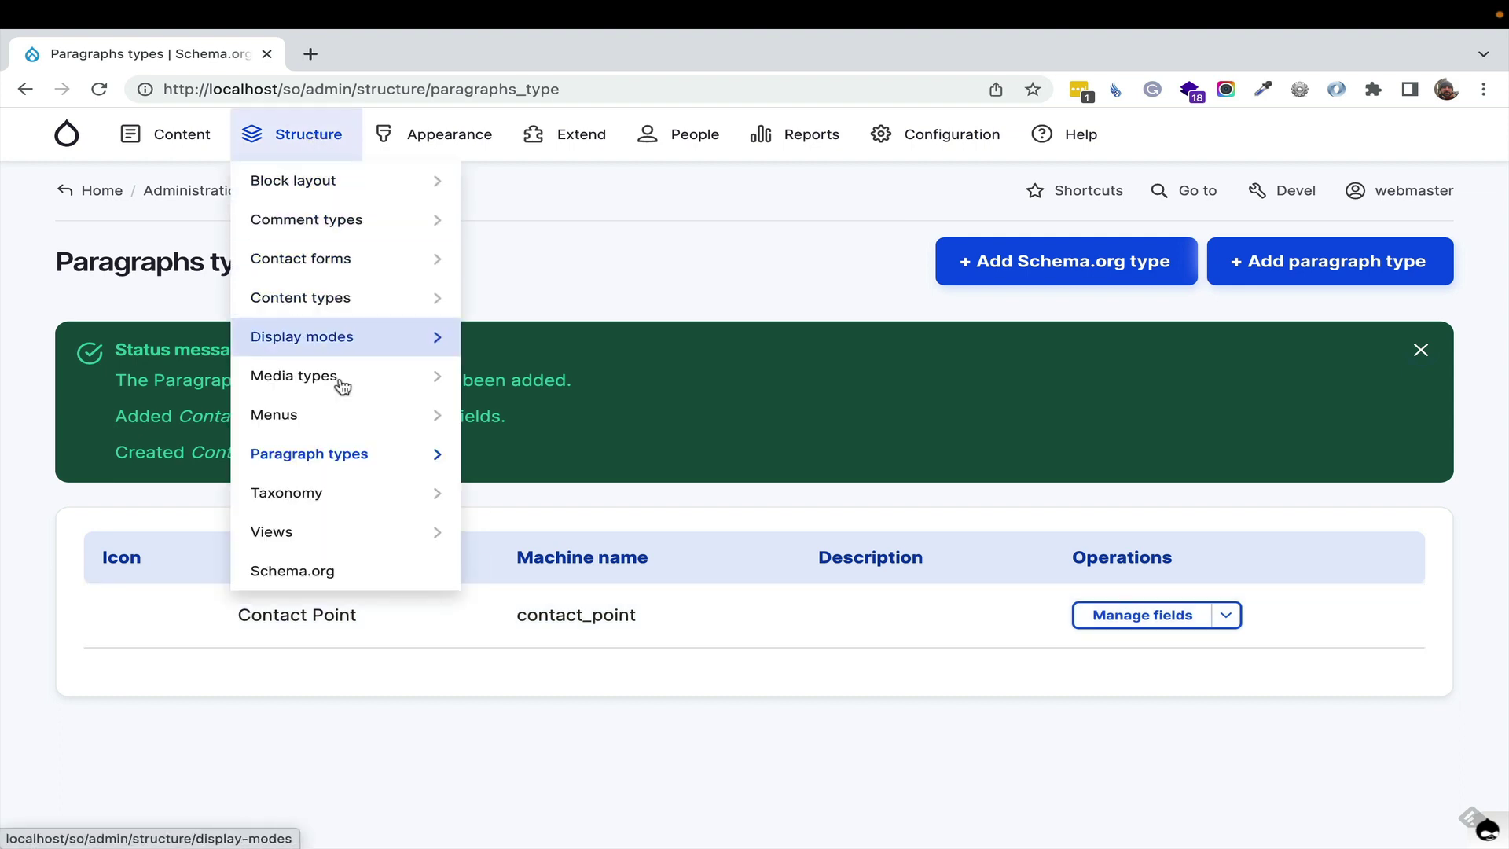
mouse_move(348, 389)
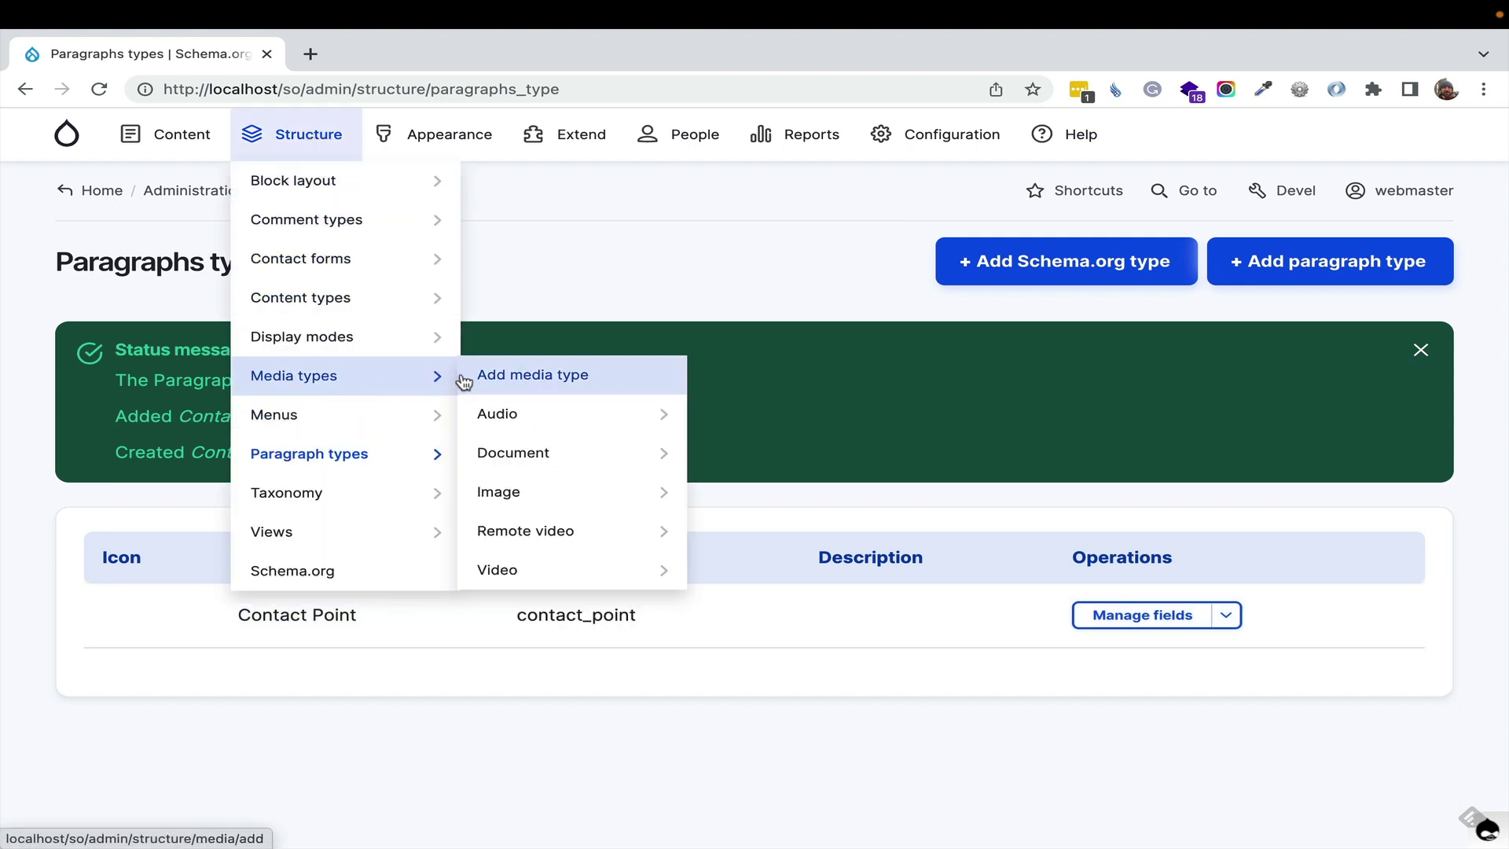
left_click(501, 492)
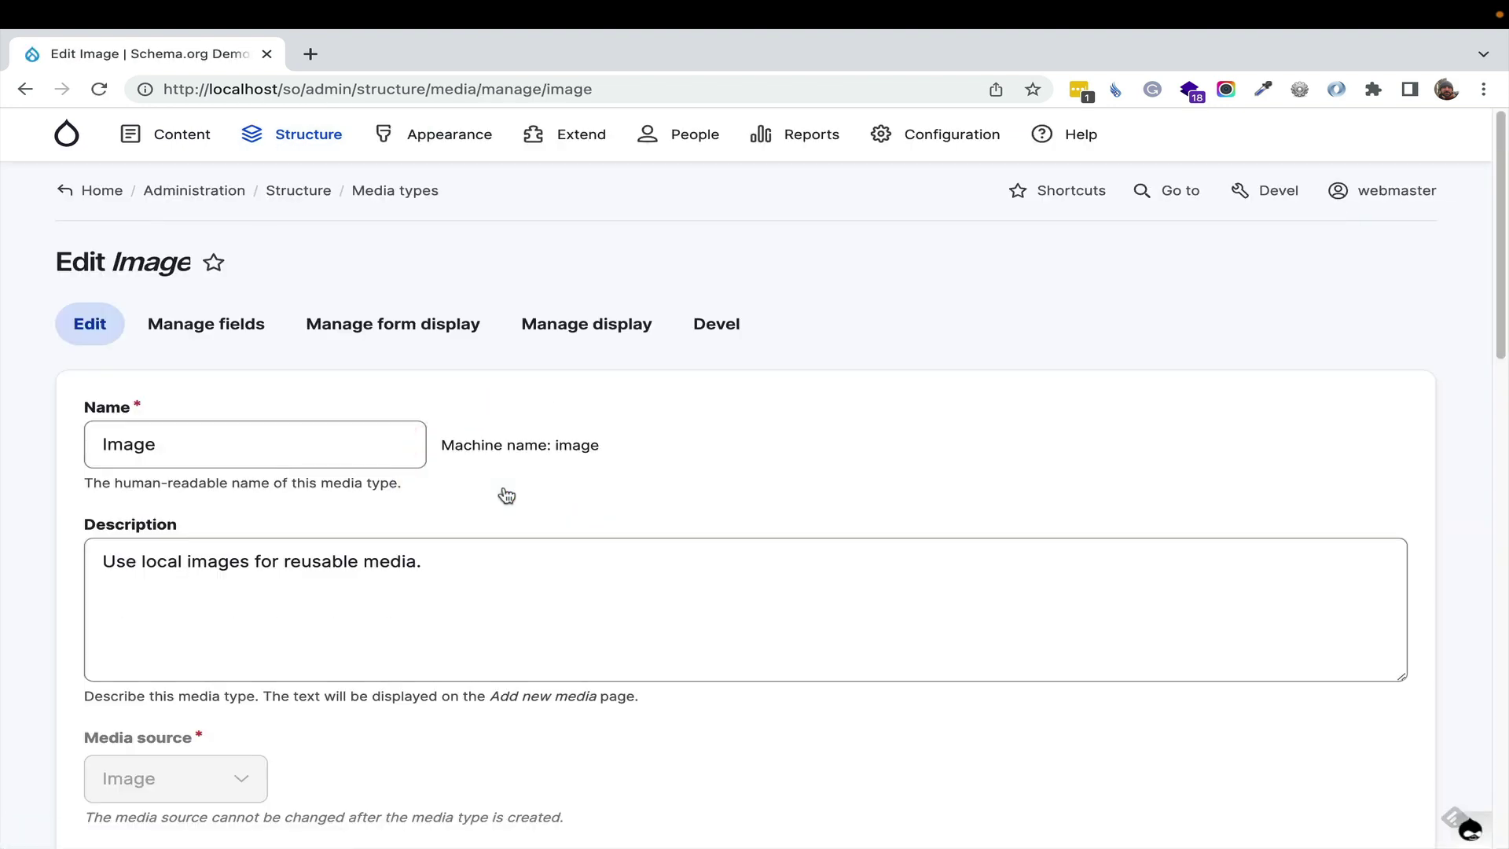
left_click(243, 339)
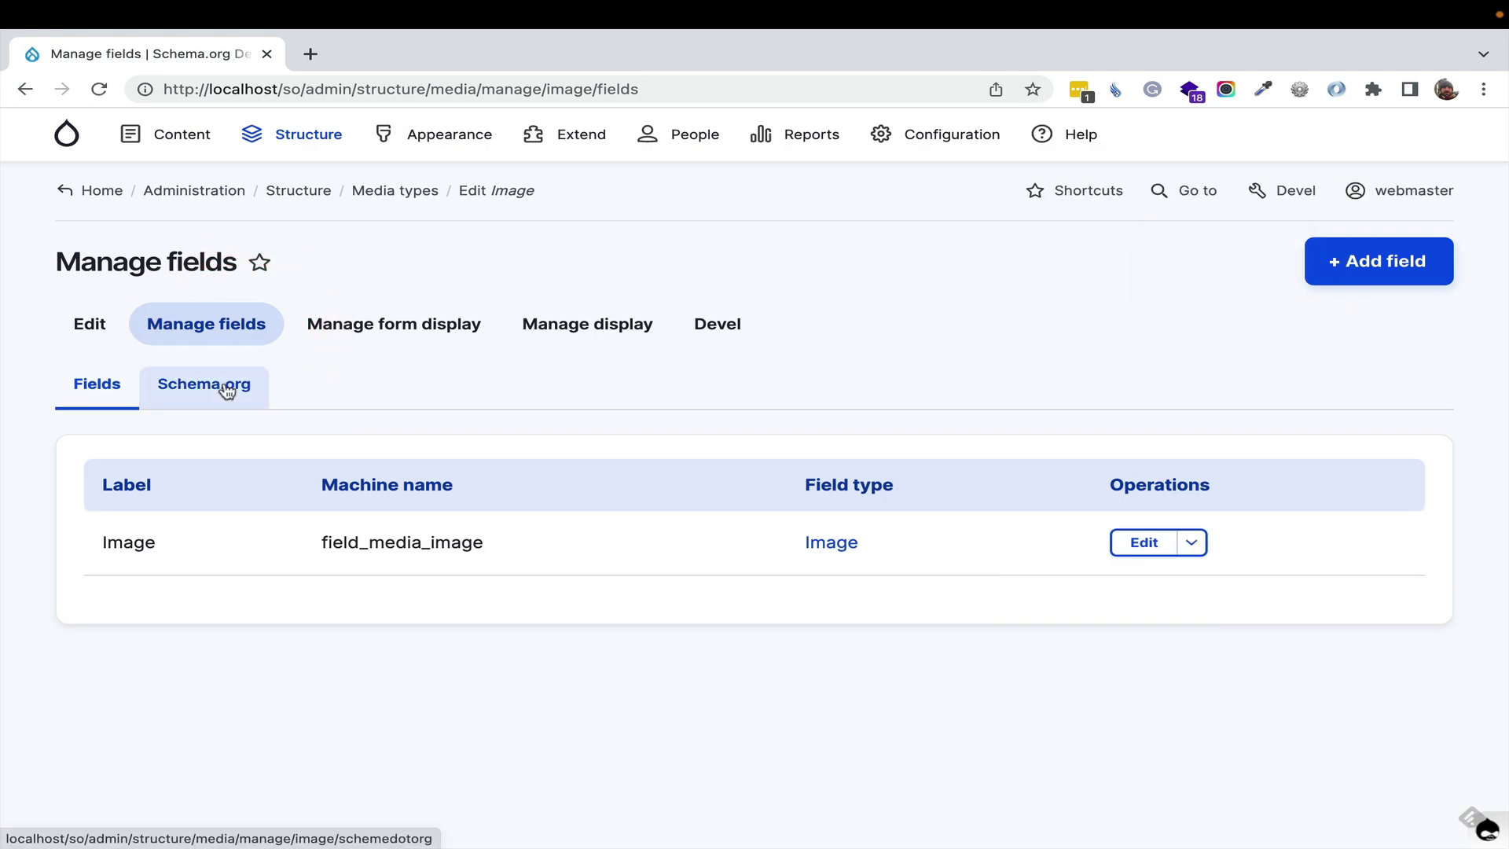
left_click(228, 391)
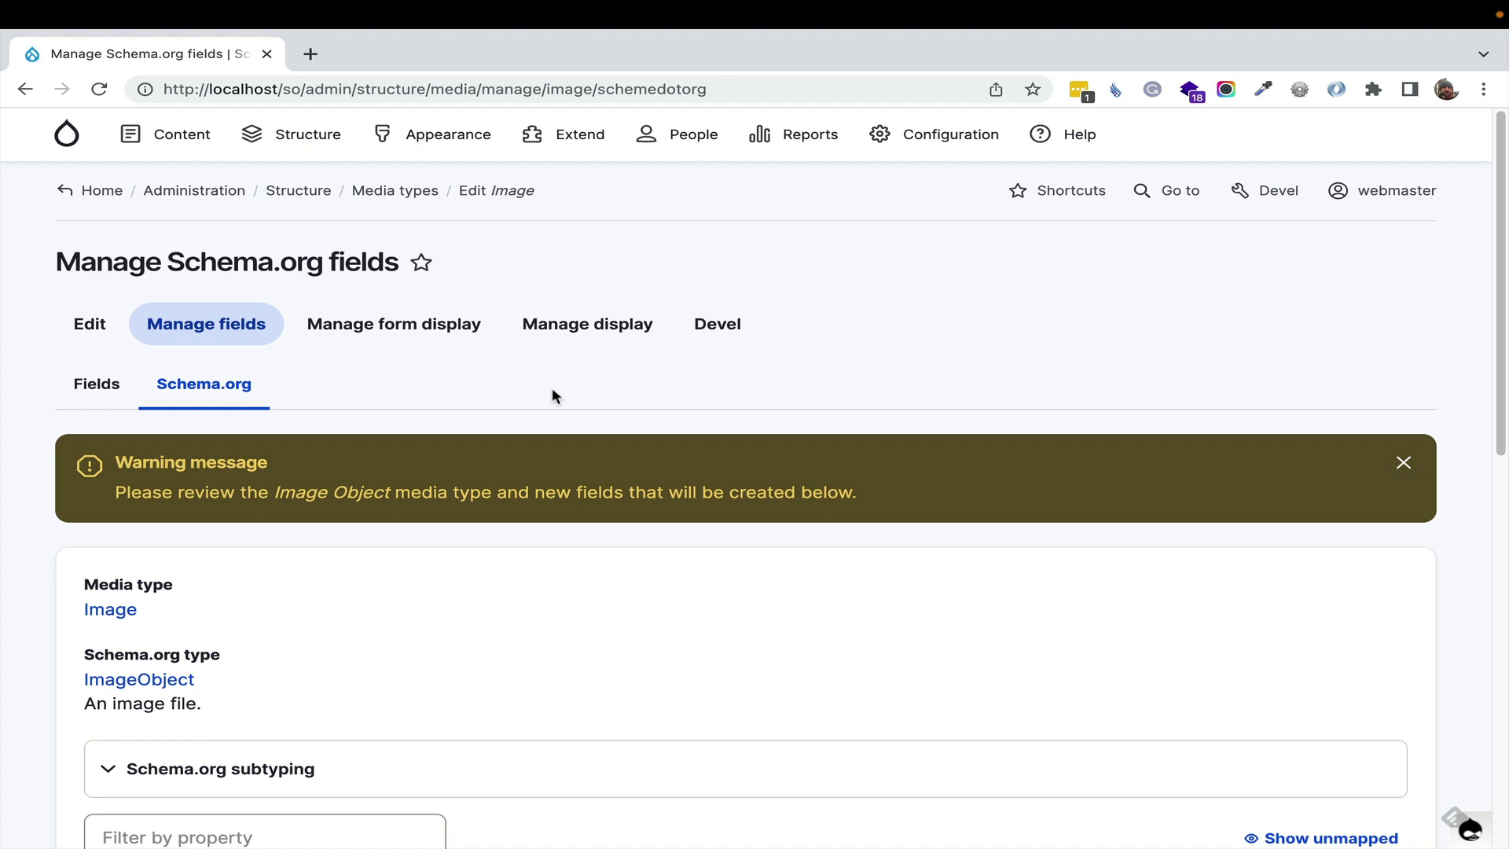
Review the ImageObject property mappings from dateCreated to thumbnail and save the Image media type's mapping
scroll(551, 393, "down", 6)
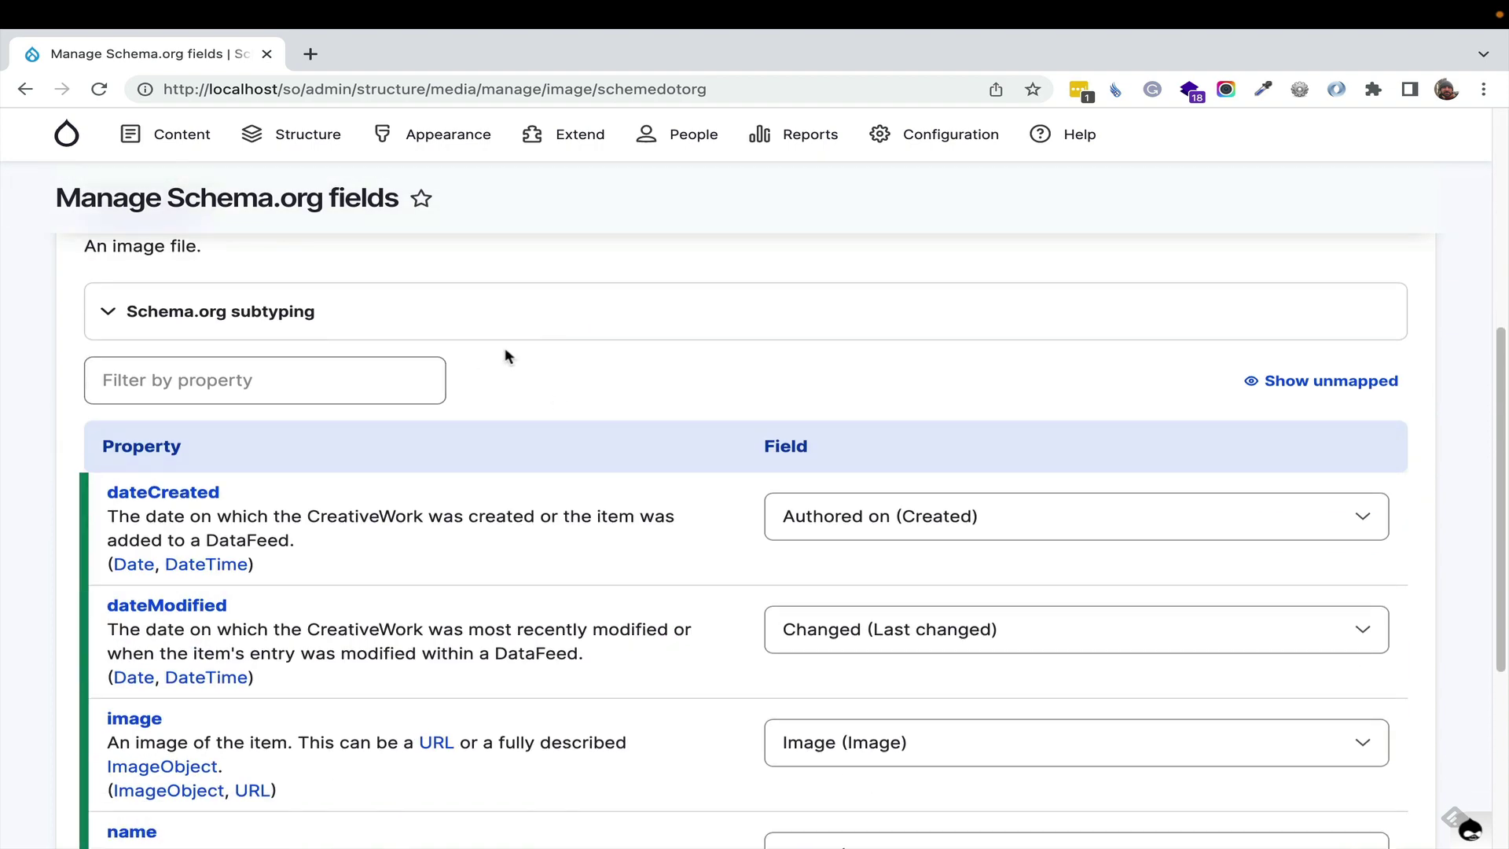
scroll(573, 363, "down", 1)
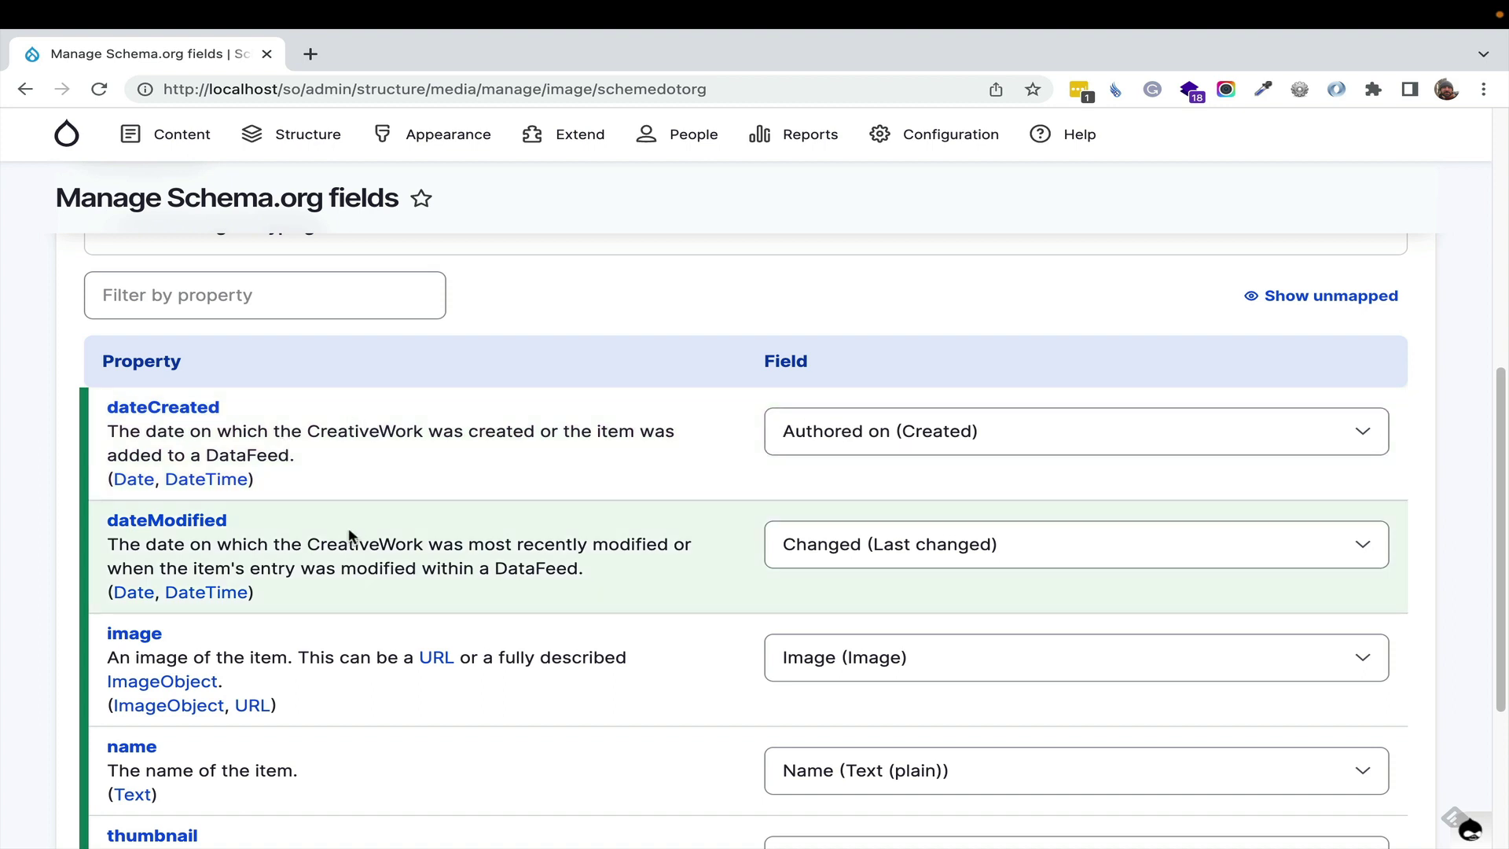
scroll(678, 525, "down", 2)
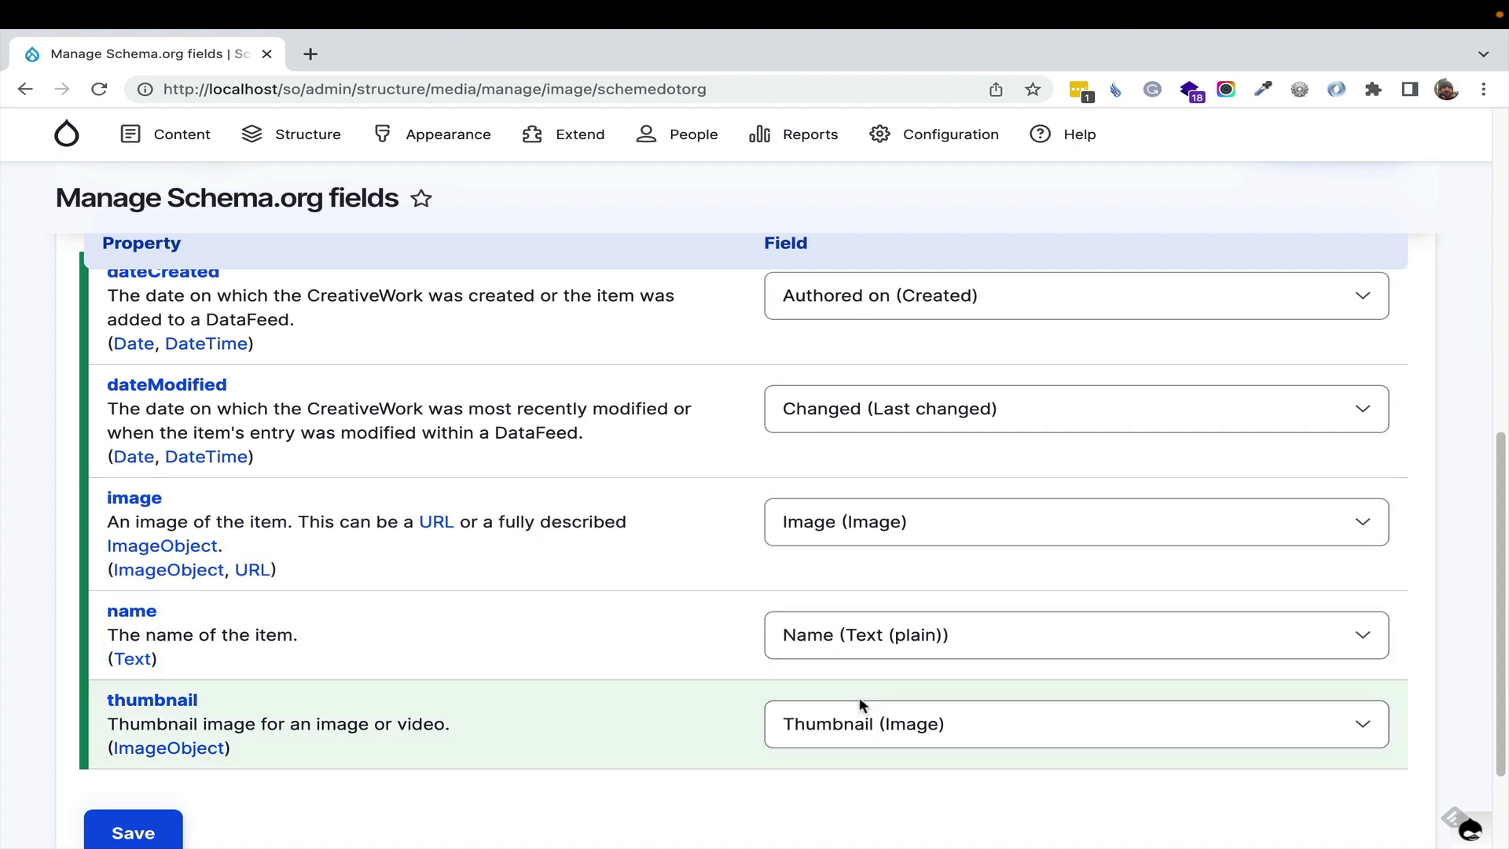
scroll(626, 457, "down", 1)
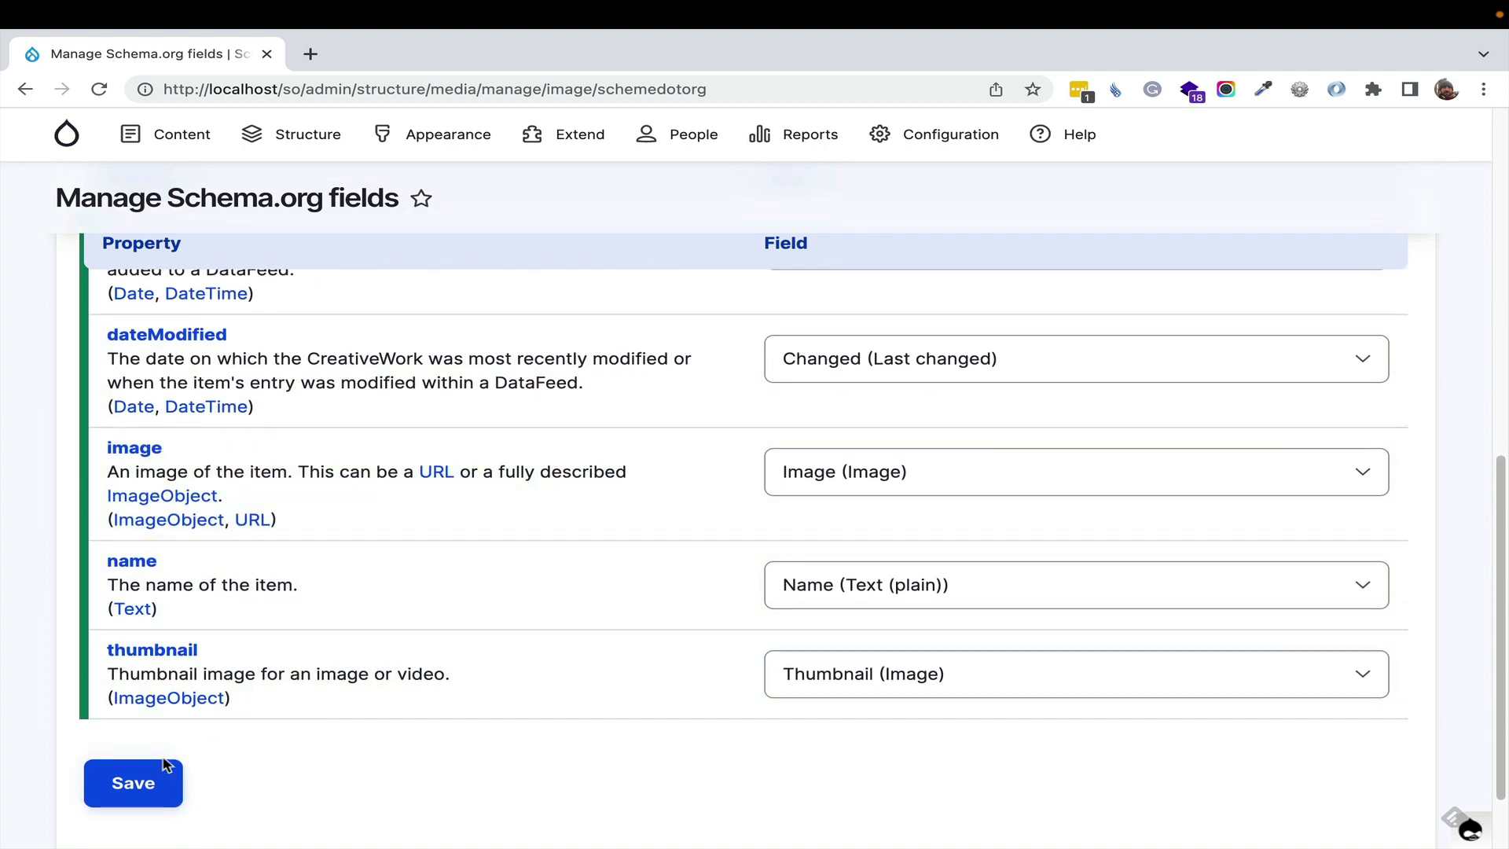
left_click(133, 783)
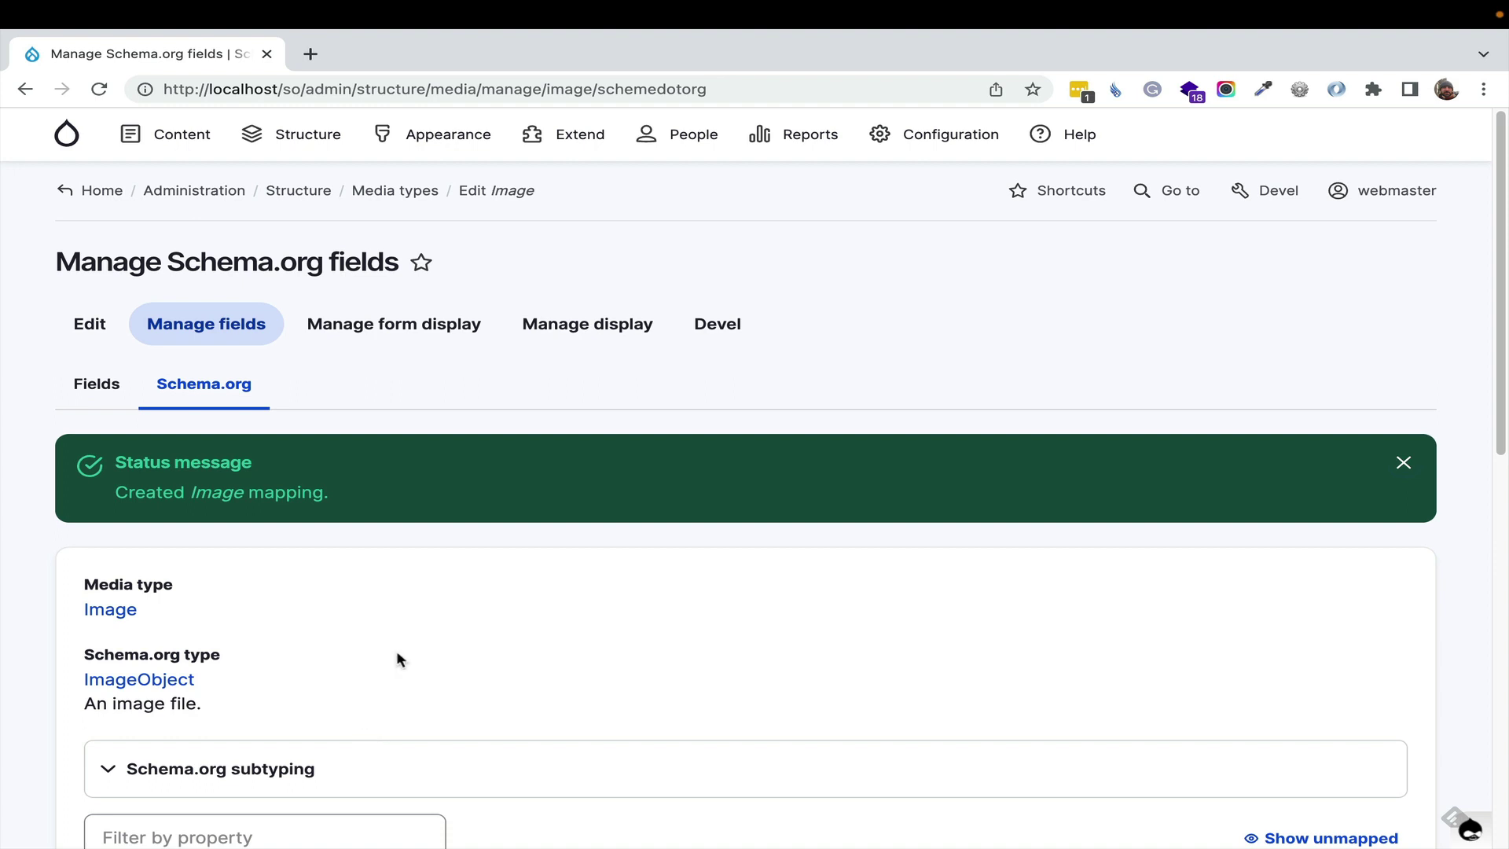
Start adding a Schema.org content type and choose the commonly used type Place
mouse_move(310, 157)
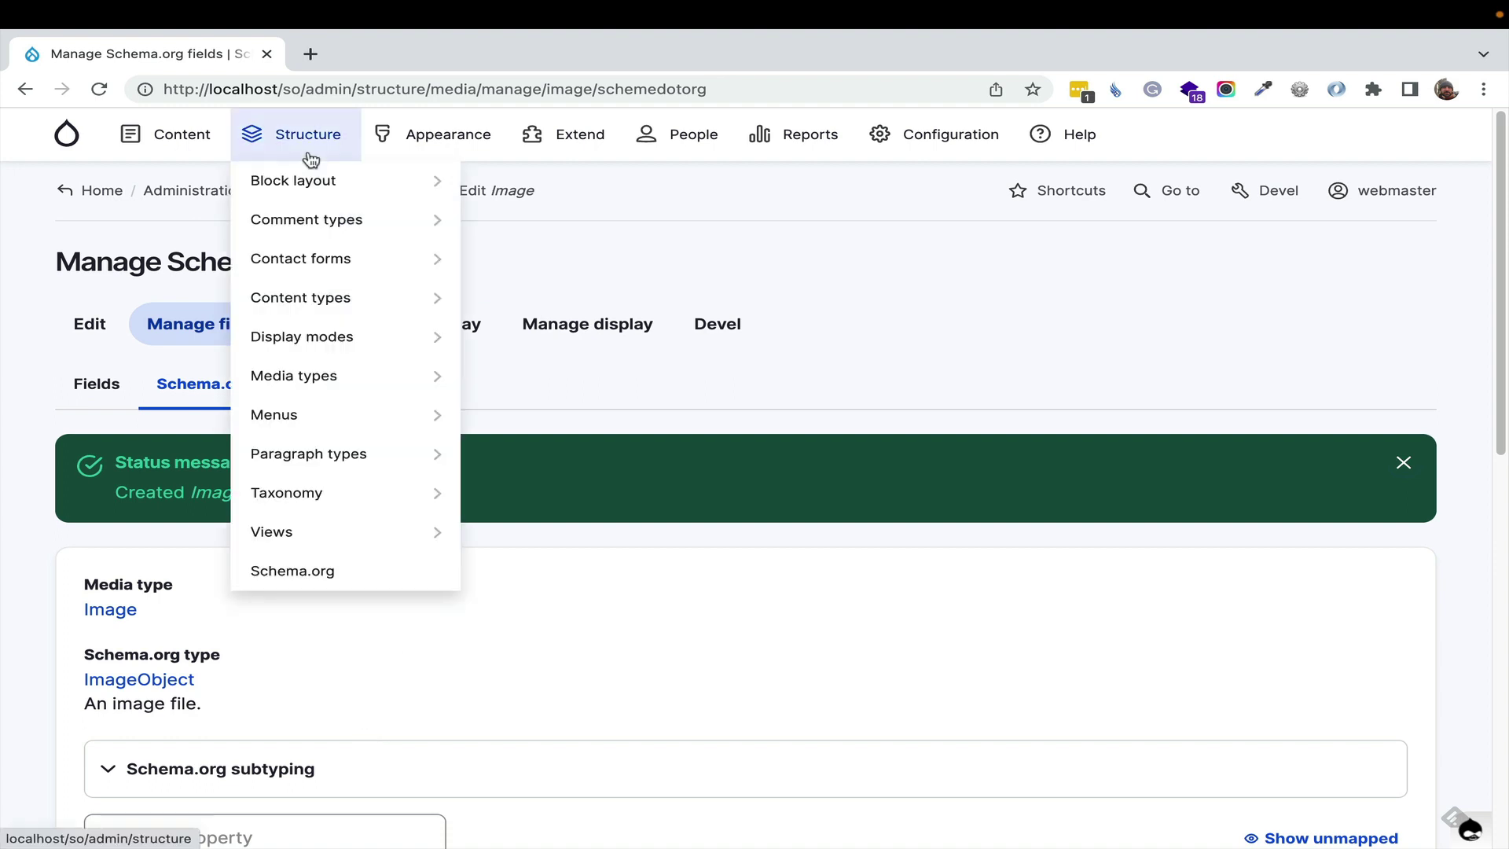
mouse_move(279, 308)
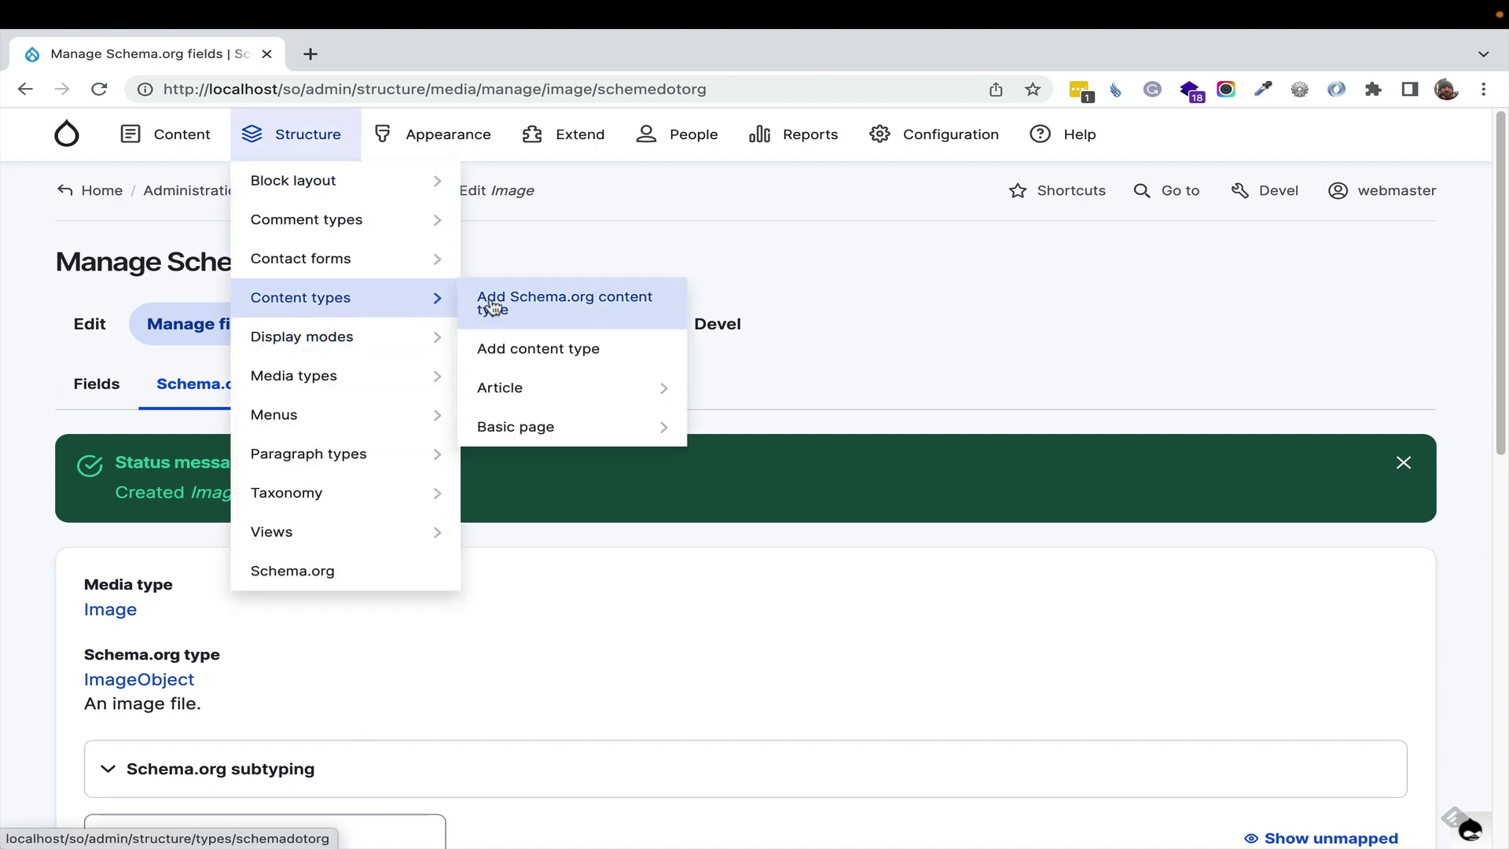
left_click(511, 307)
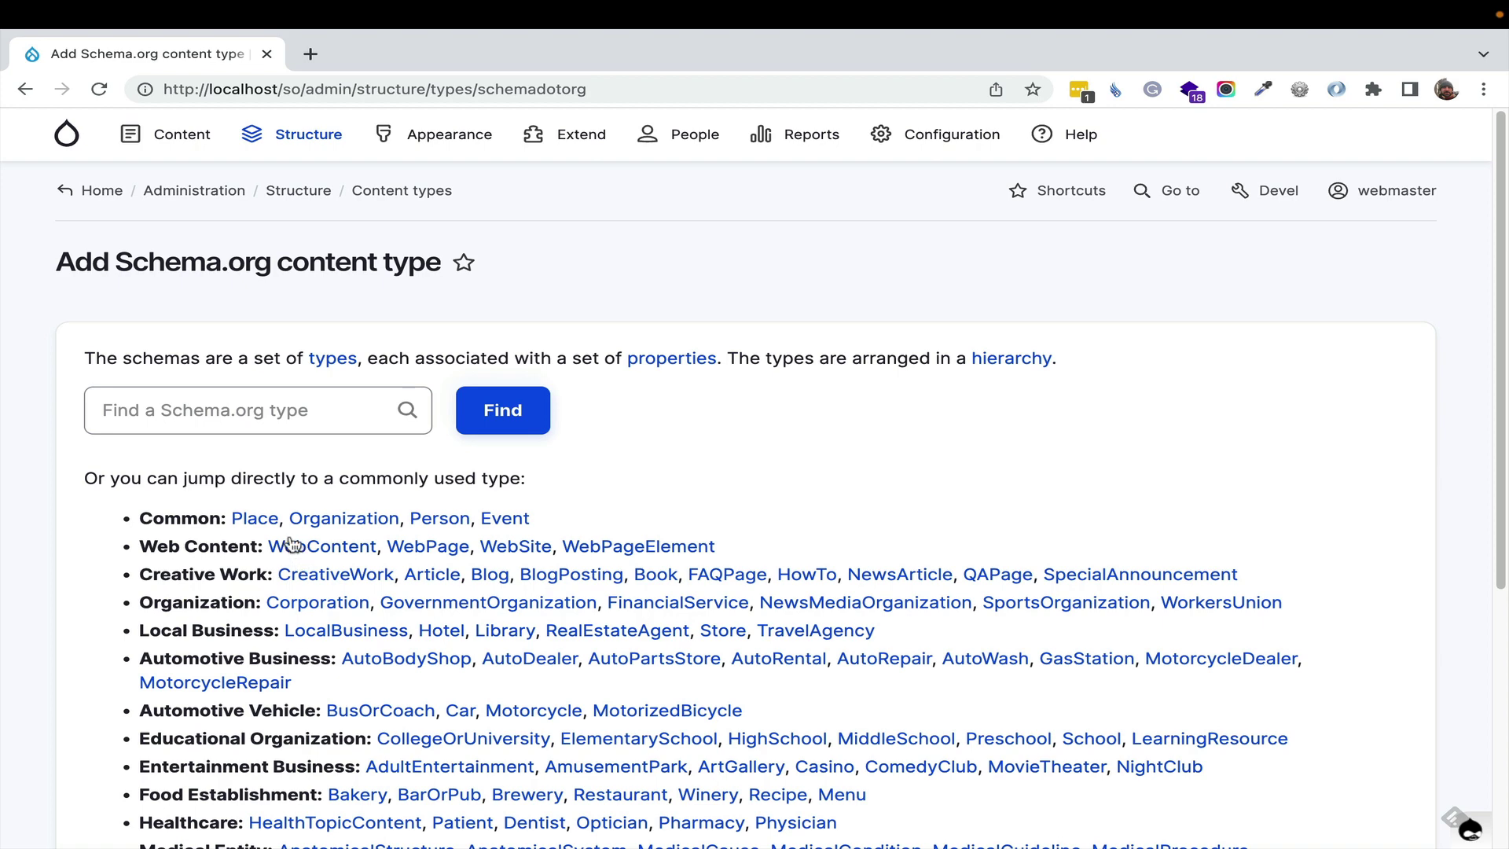
left_click(257, 519)
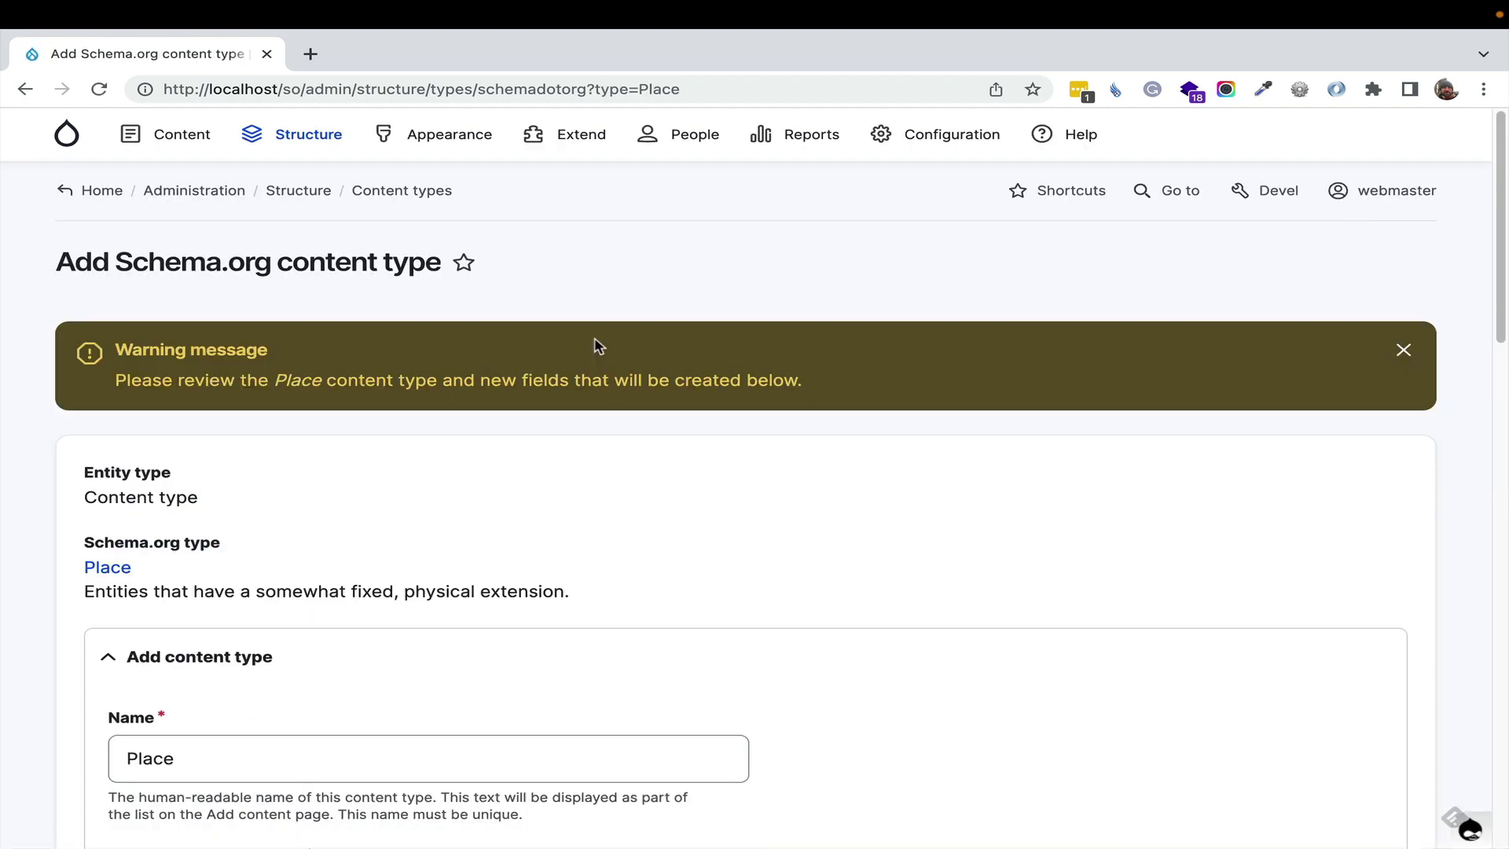
Collapse the Place content type's name and description section and show the unmapped properties
scroll(615, 490, "down", 4)
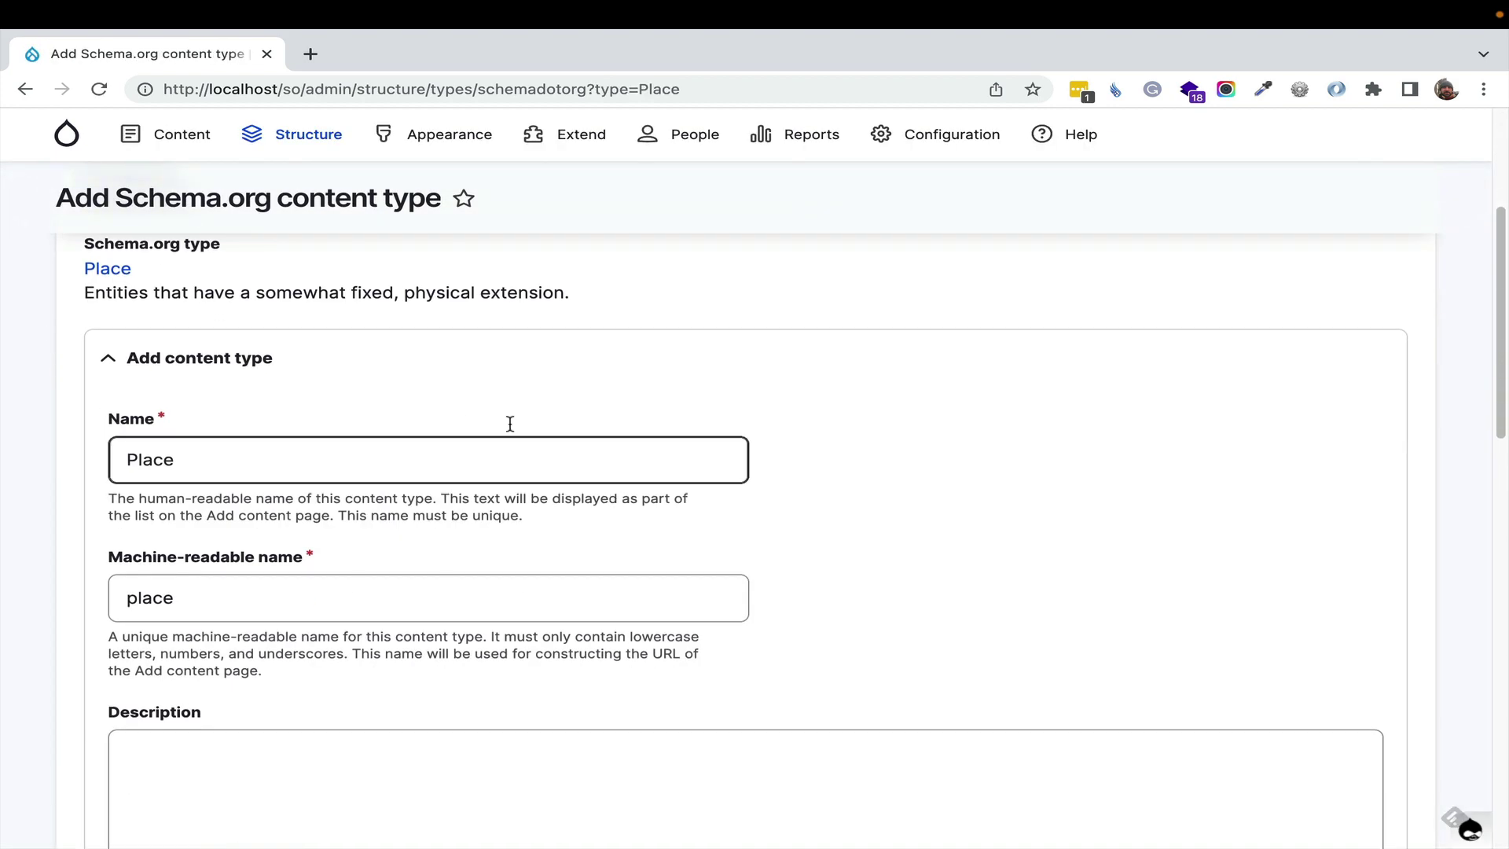
left_click(414, 362)
scroll(584, 437, "down", 2)
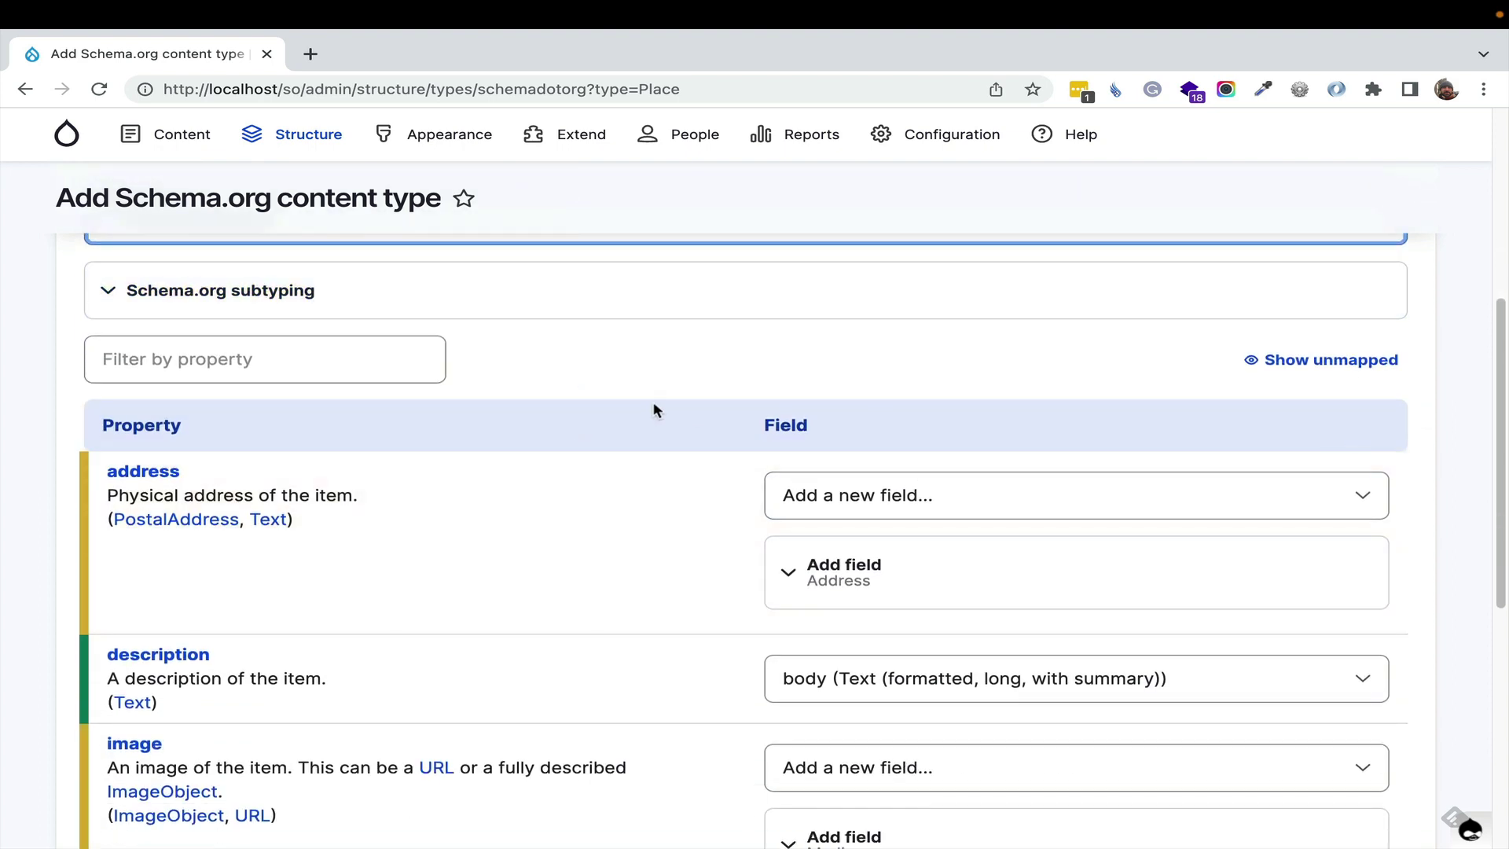
left_click(1293, 376)
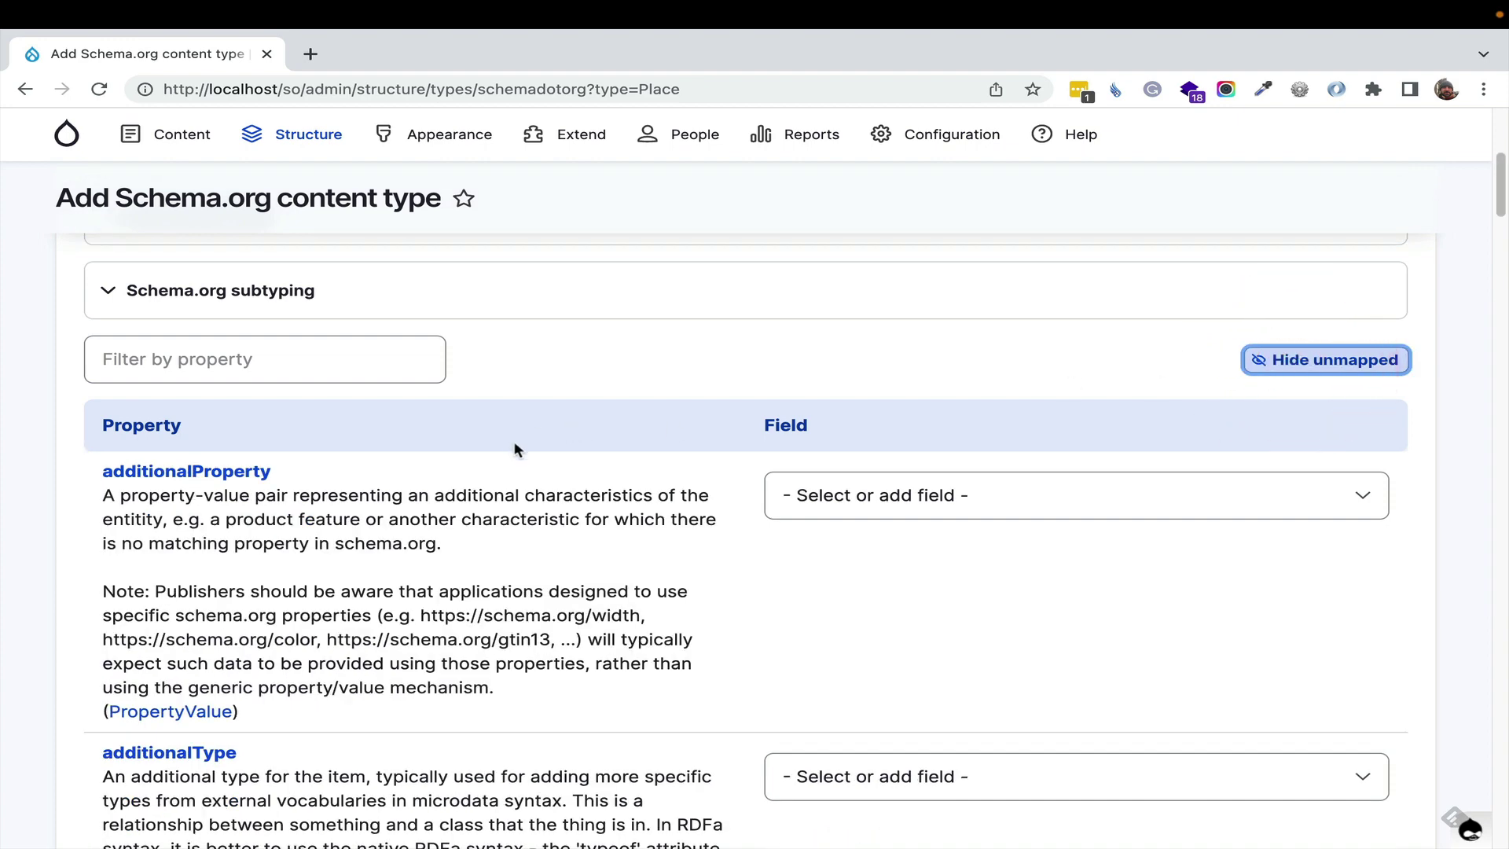
Look through the Place properties and set the unmapped alternateName property to add a new field
scroll(529, 524, "down", 3)
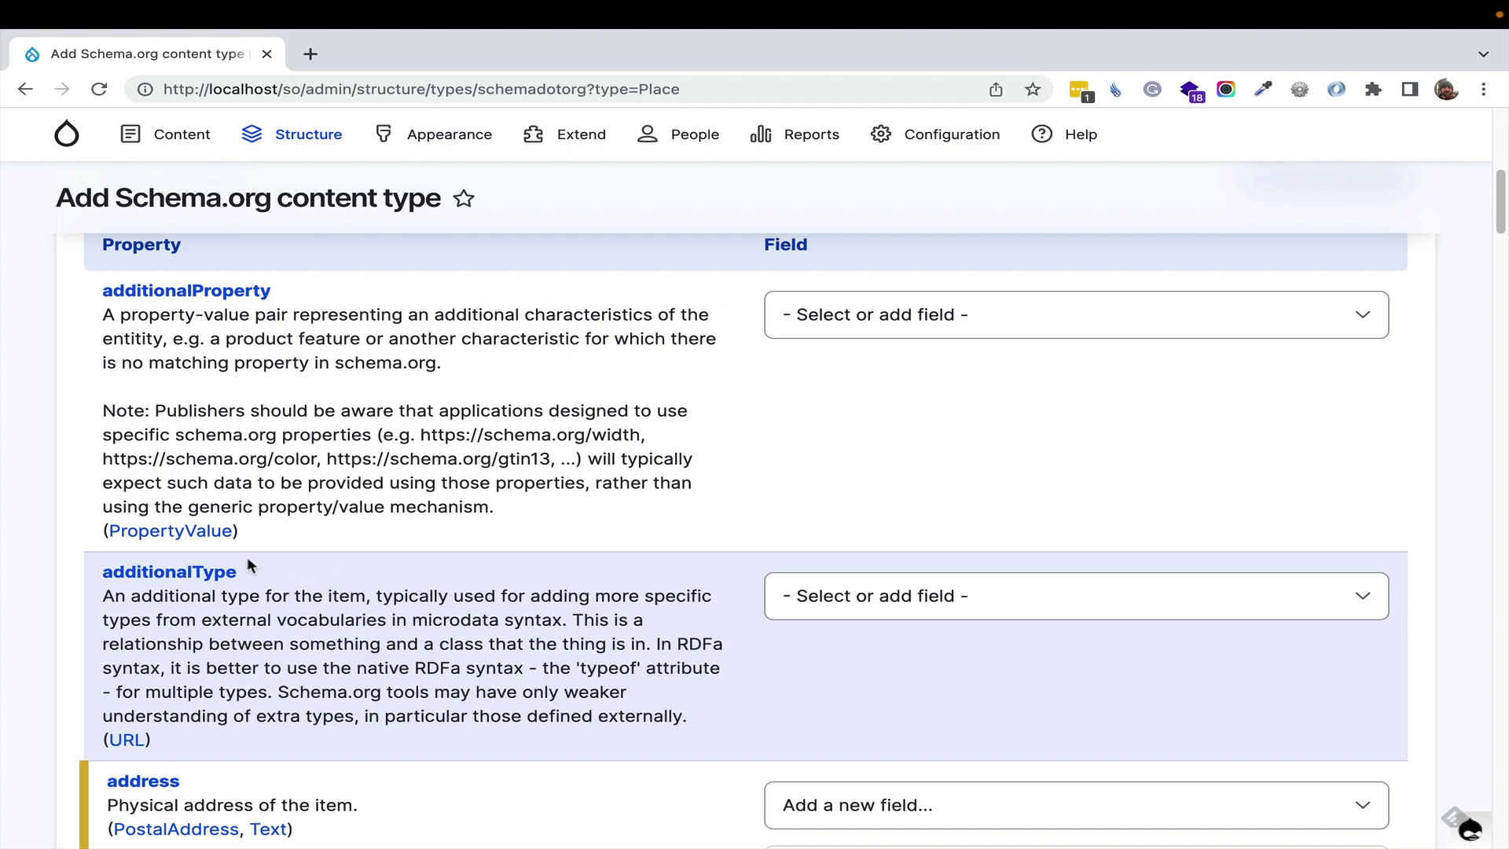
scroll(623, 519, "down", 9)
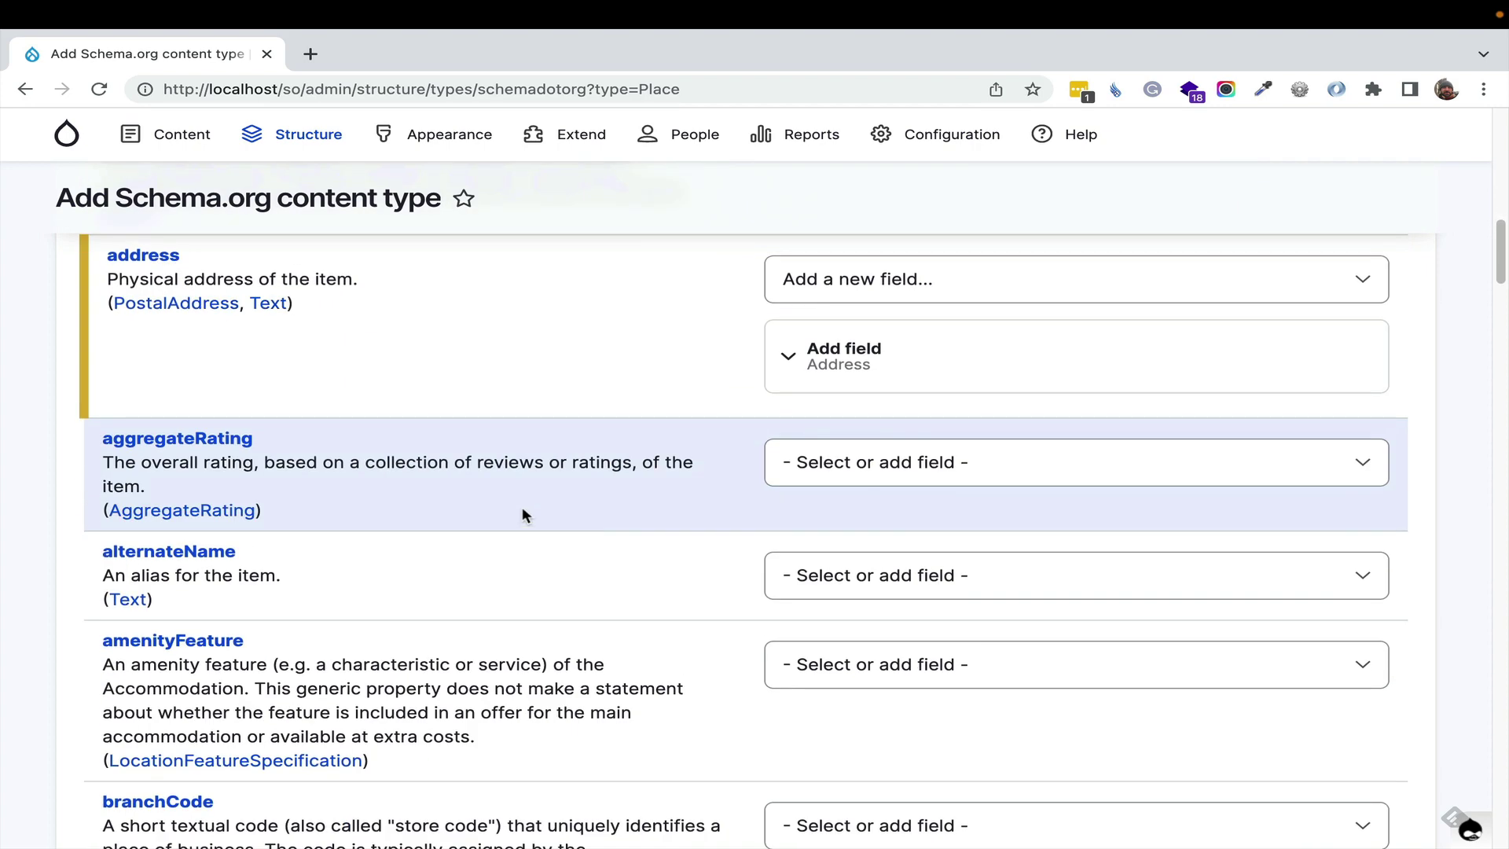
scroll(352, 576, "up", 10)
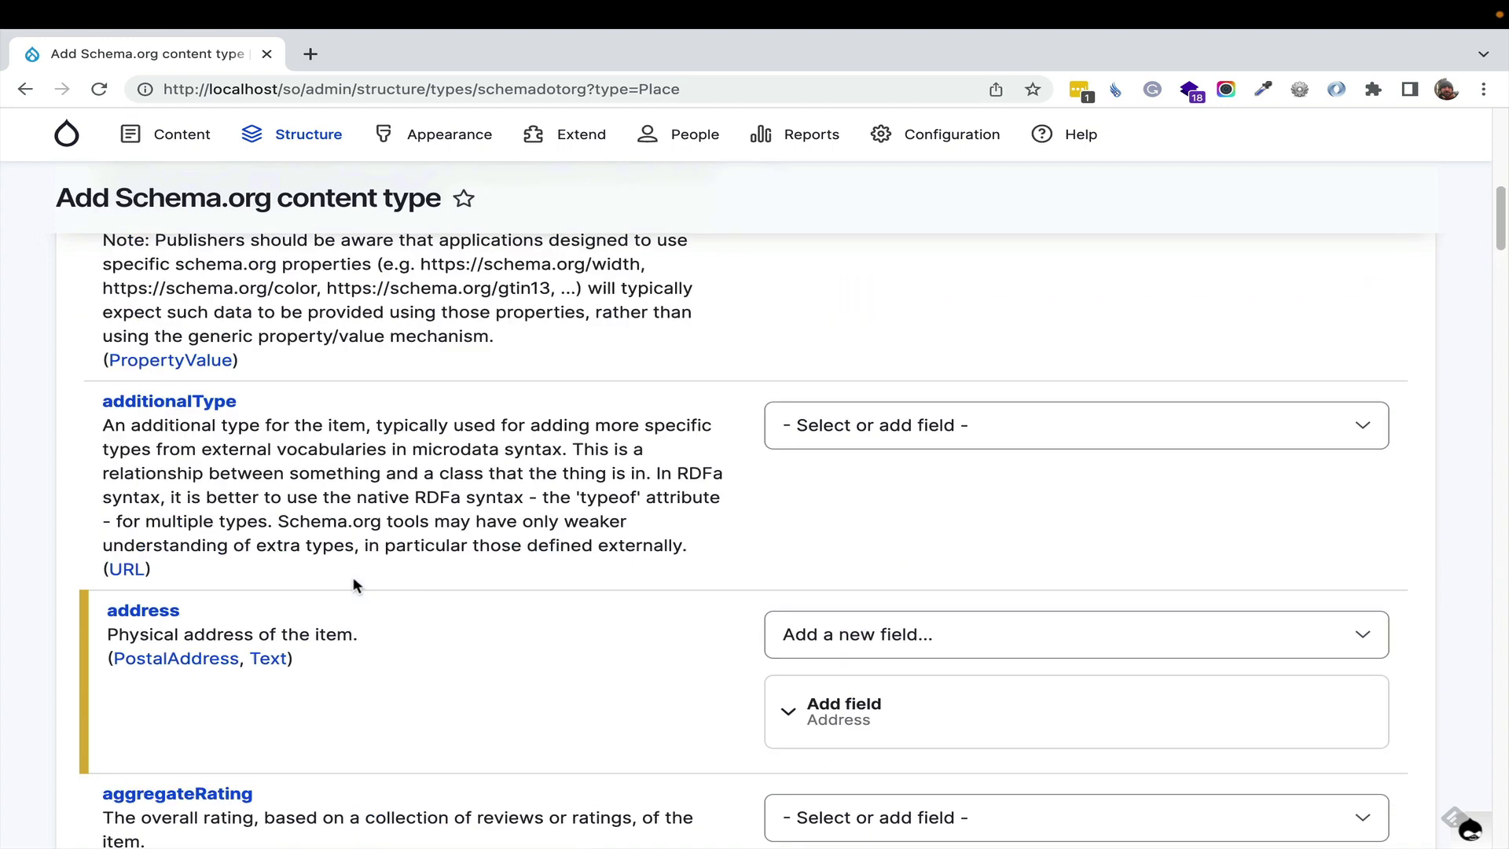
scroll(639, 678, "down", 10)
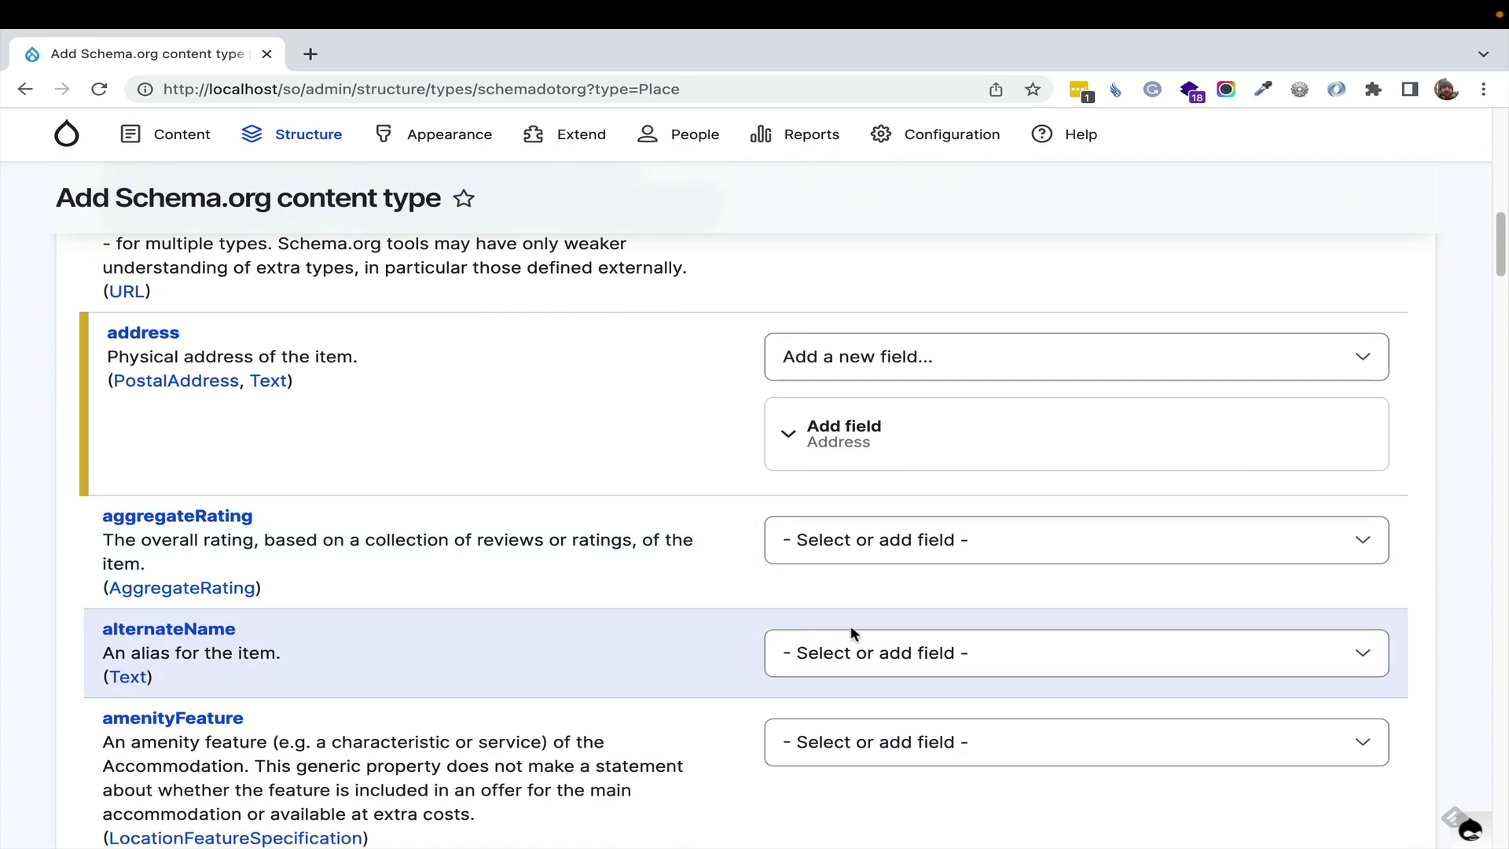
left_click(862, 654)
left_click(850, 679)
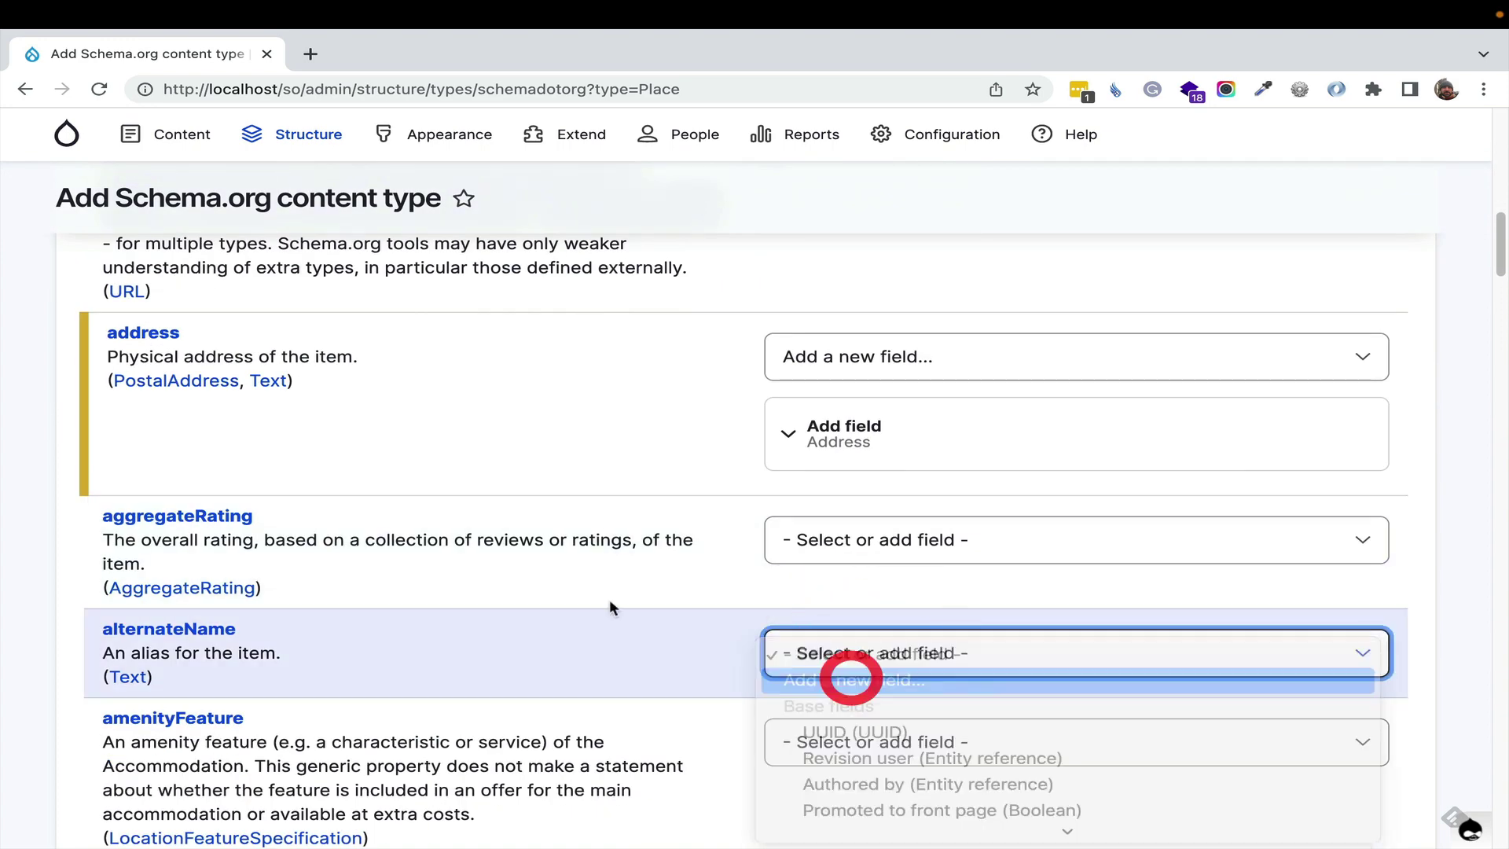
Expand the new alternateName field's settings and look through the Place properties from amenityFeature to disambiguatingDescription
scroll(306, 544, "down", 1)
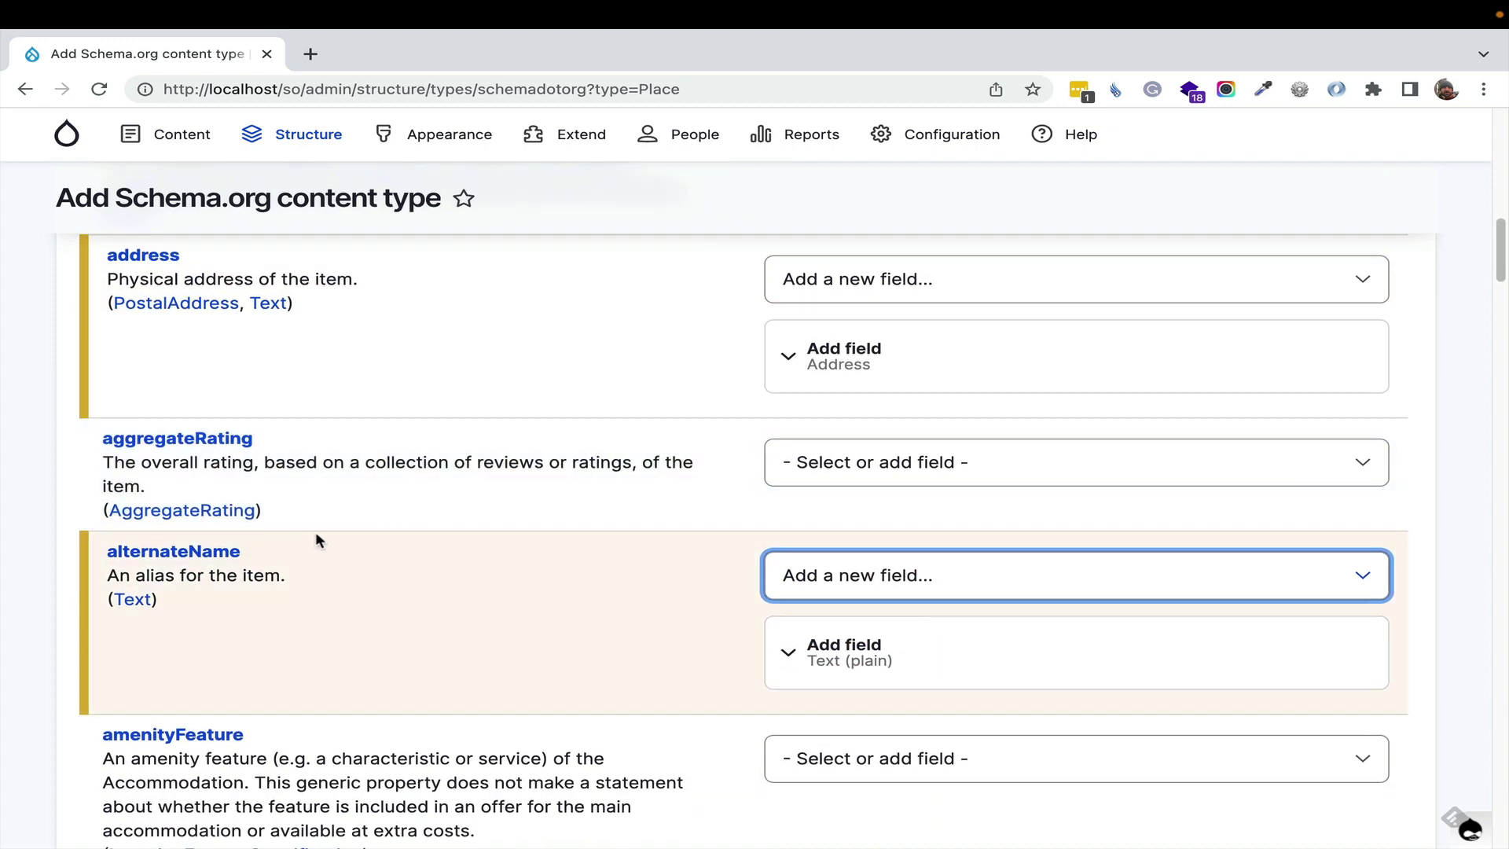
left_click(869, 657)
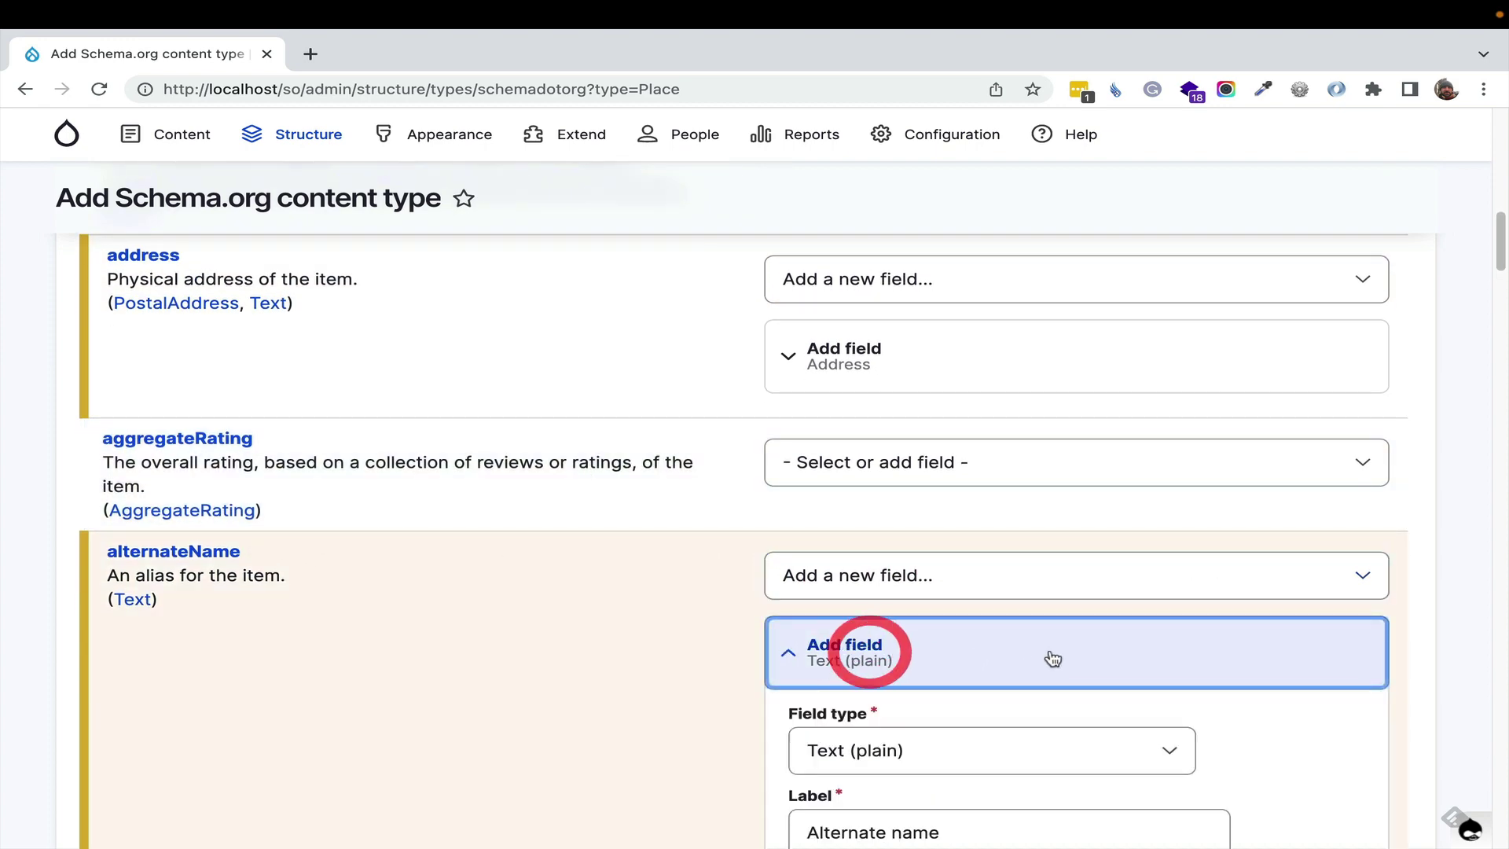
scroll(1043, 646, "down", 7)
scroll(596, 521, "down", 6)
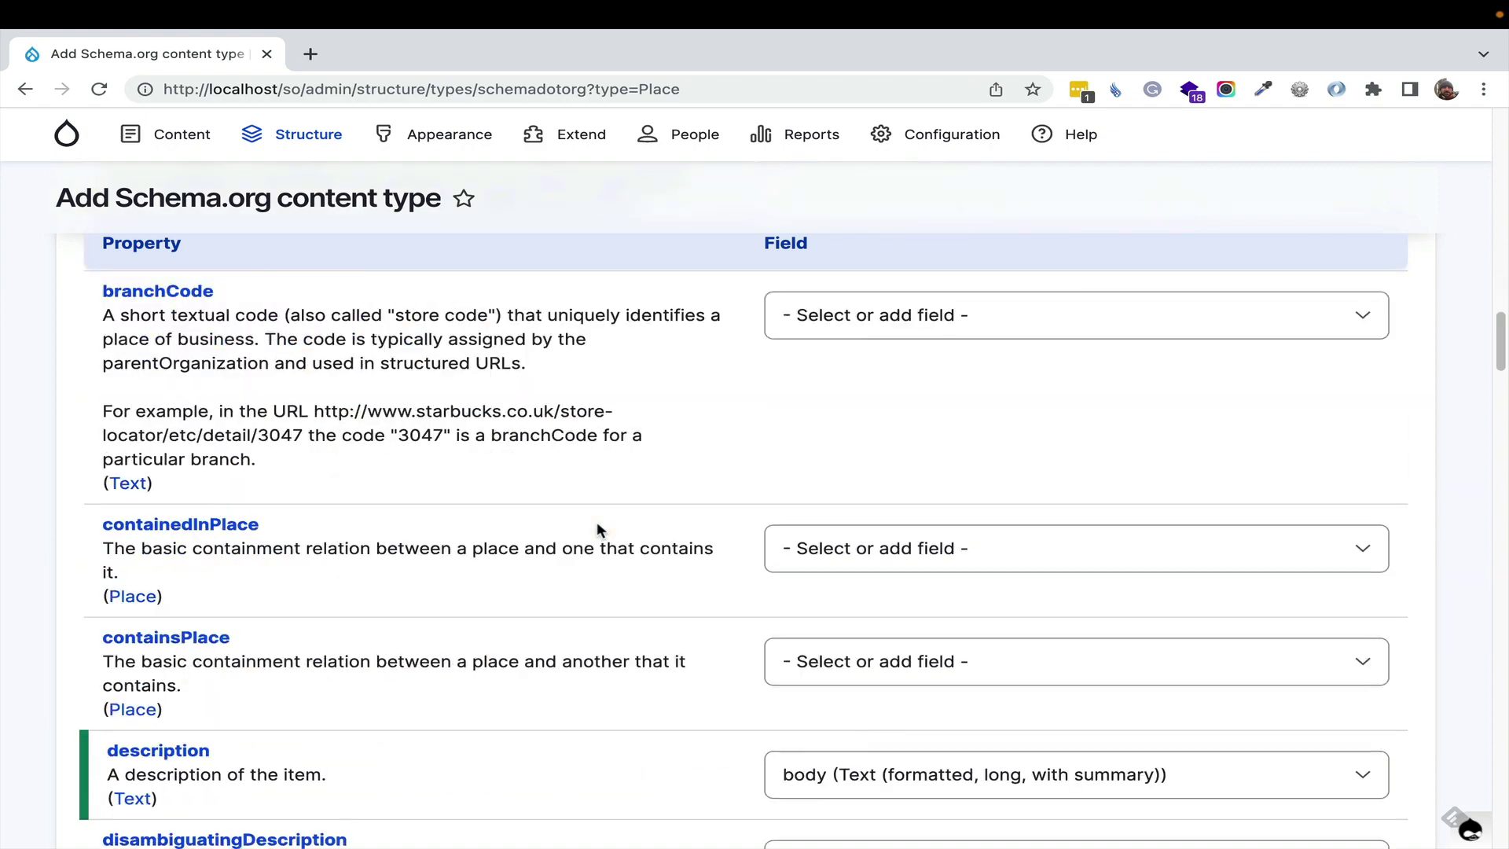
scroll(457, 517, "down", 4)
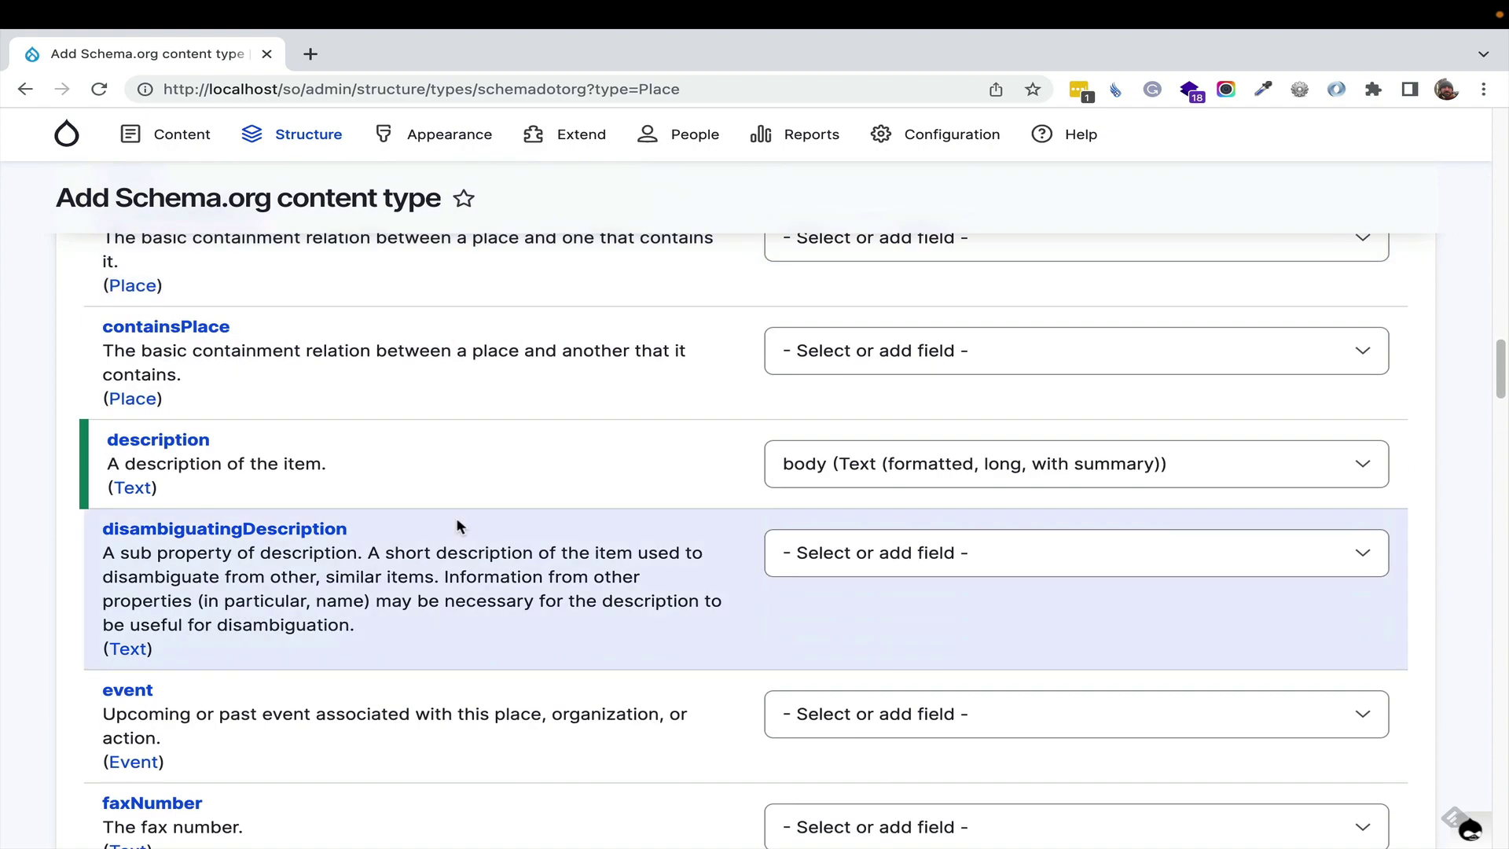
scroll(456, 525, "up", 10)
scroll(456, 525, "down", 6)
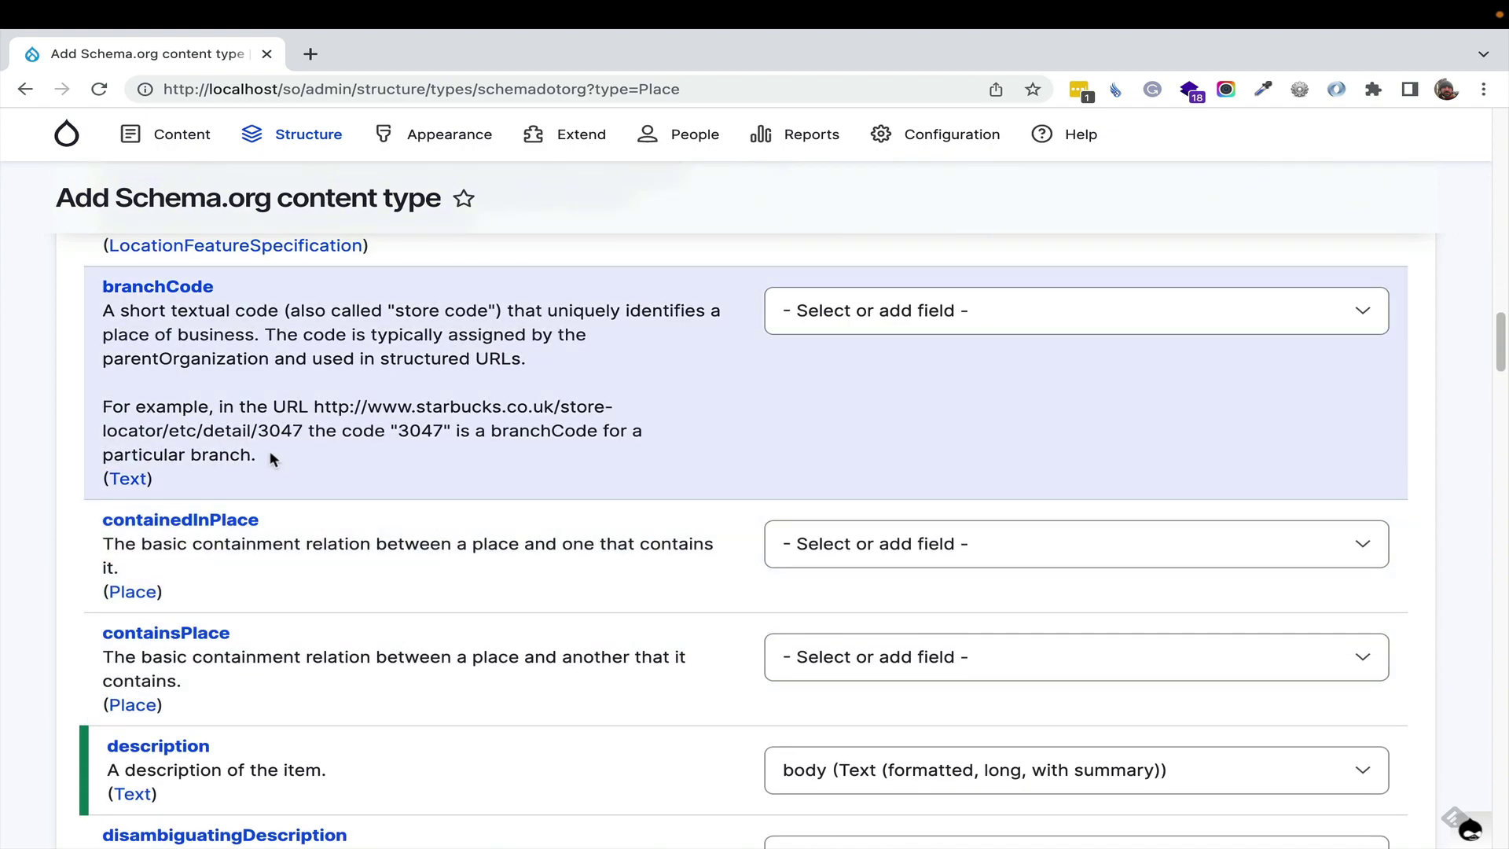
scroll(286, 440, "up", 4)
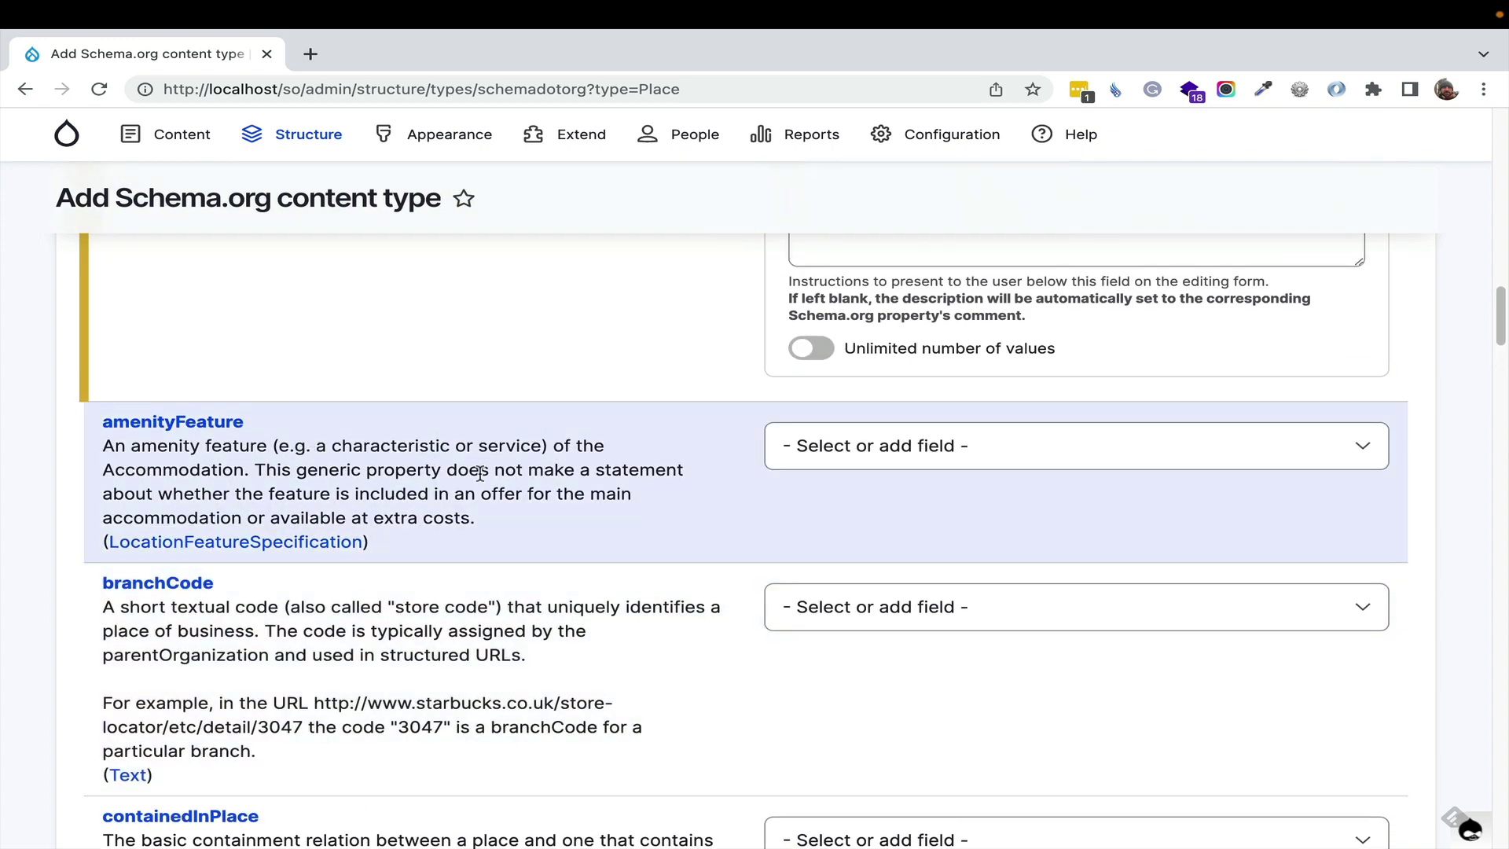
scroll(479, 472, "down", 2)
scroll(433, 455, "down", 3)
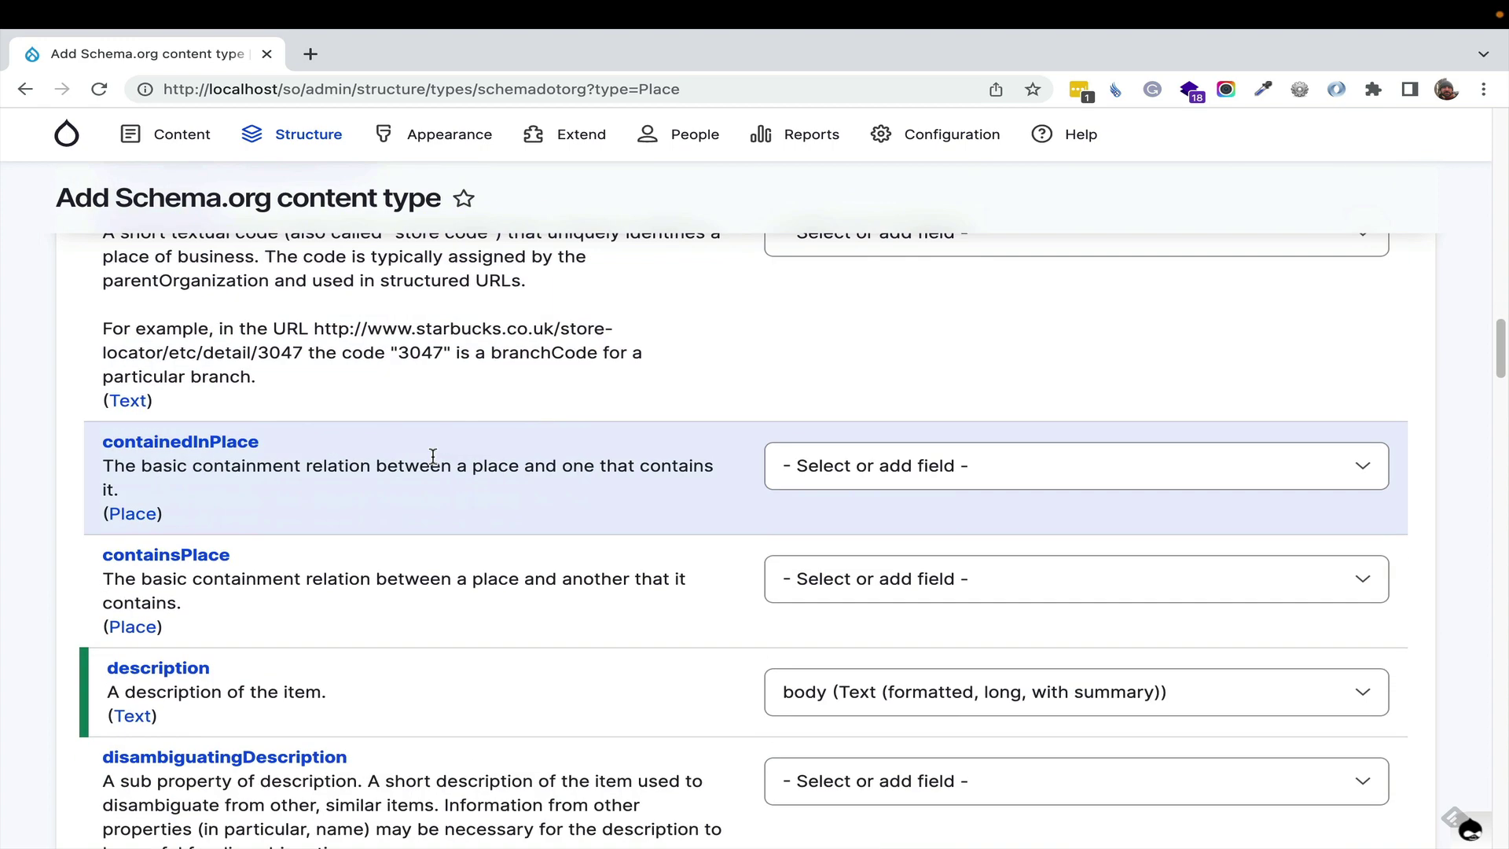
Skim the remaining Place properties through url and save the Place content type with its mapping
scroll(433, 455, "down", 15)
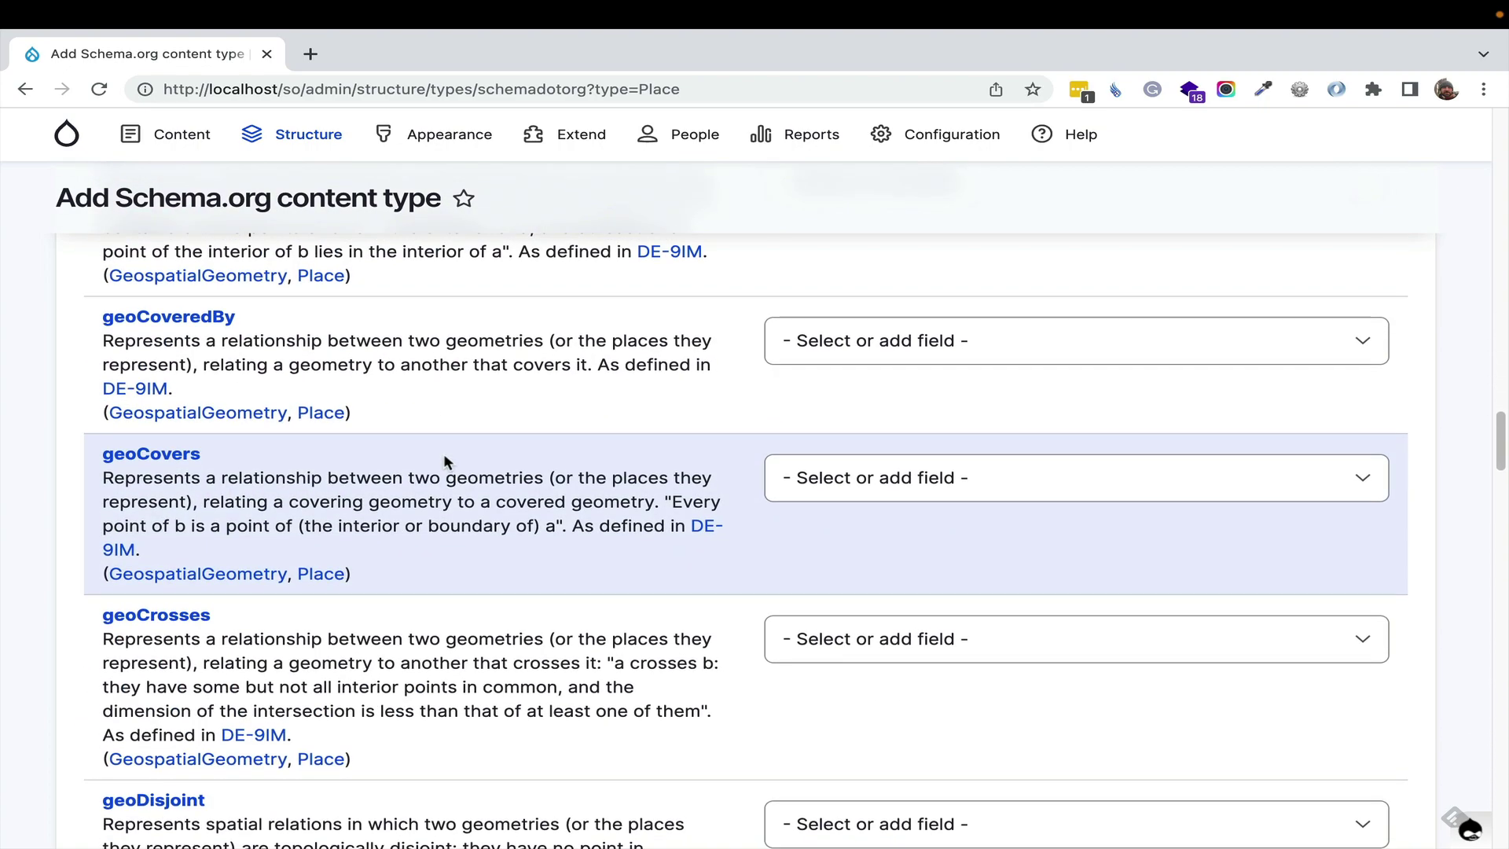
scroll(443, 453, "down", 15)
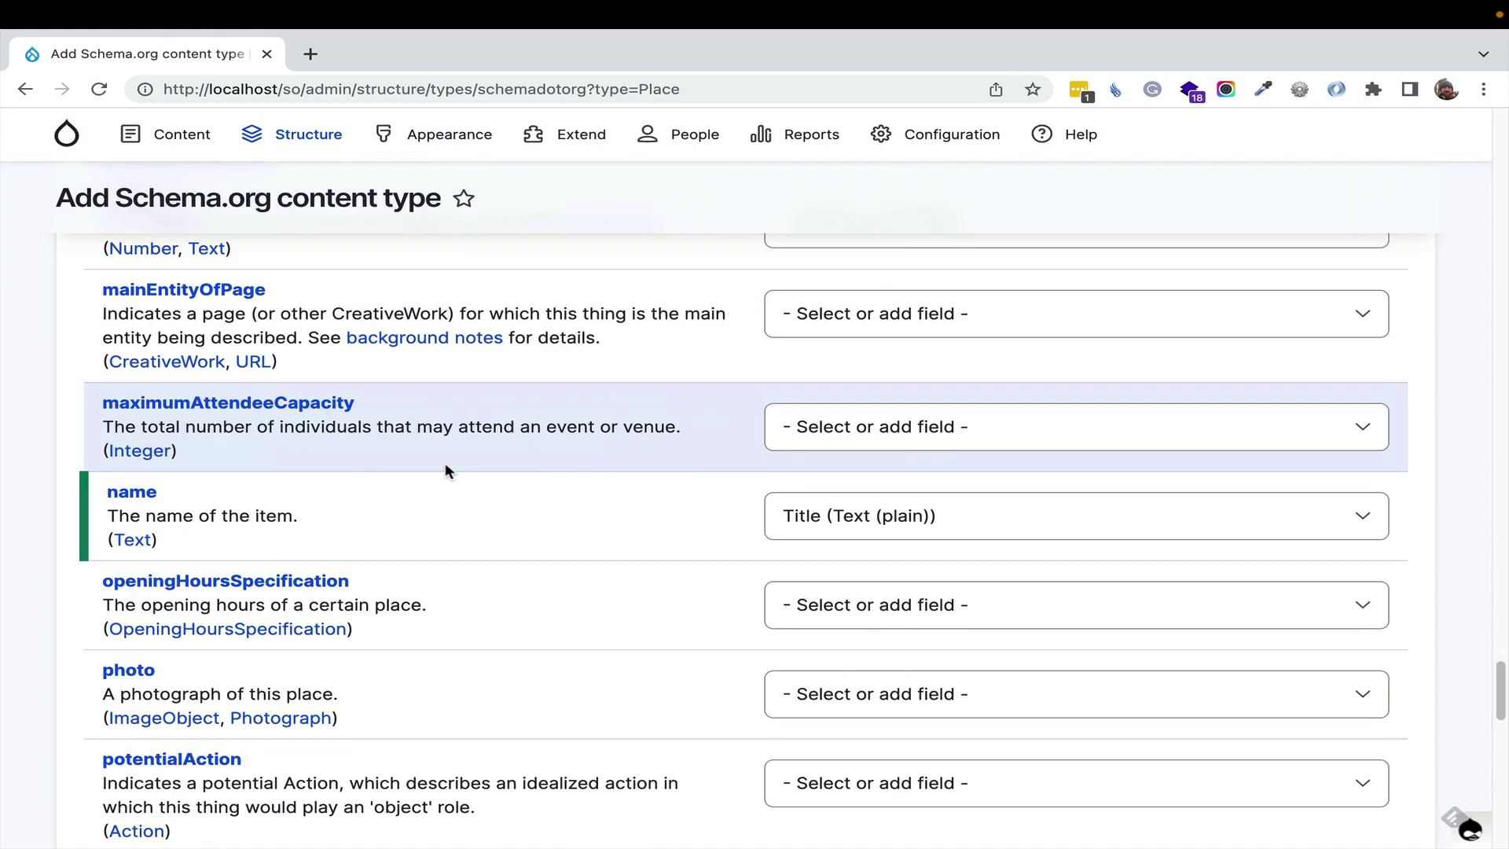
scroll(445, 471, "down", 15)
left_click(171, 690)
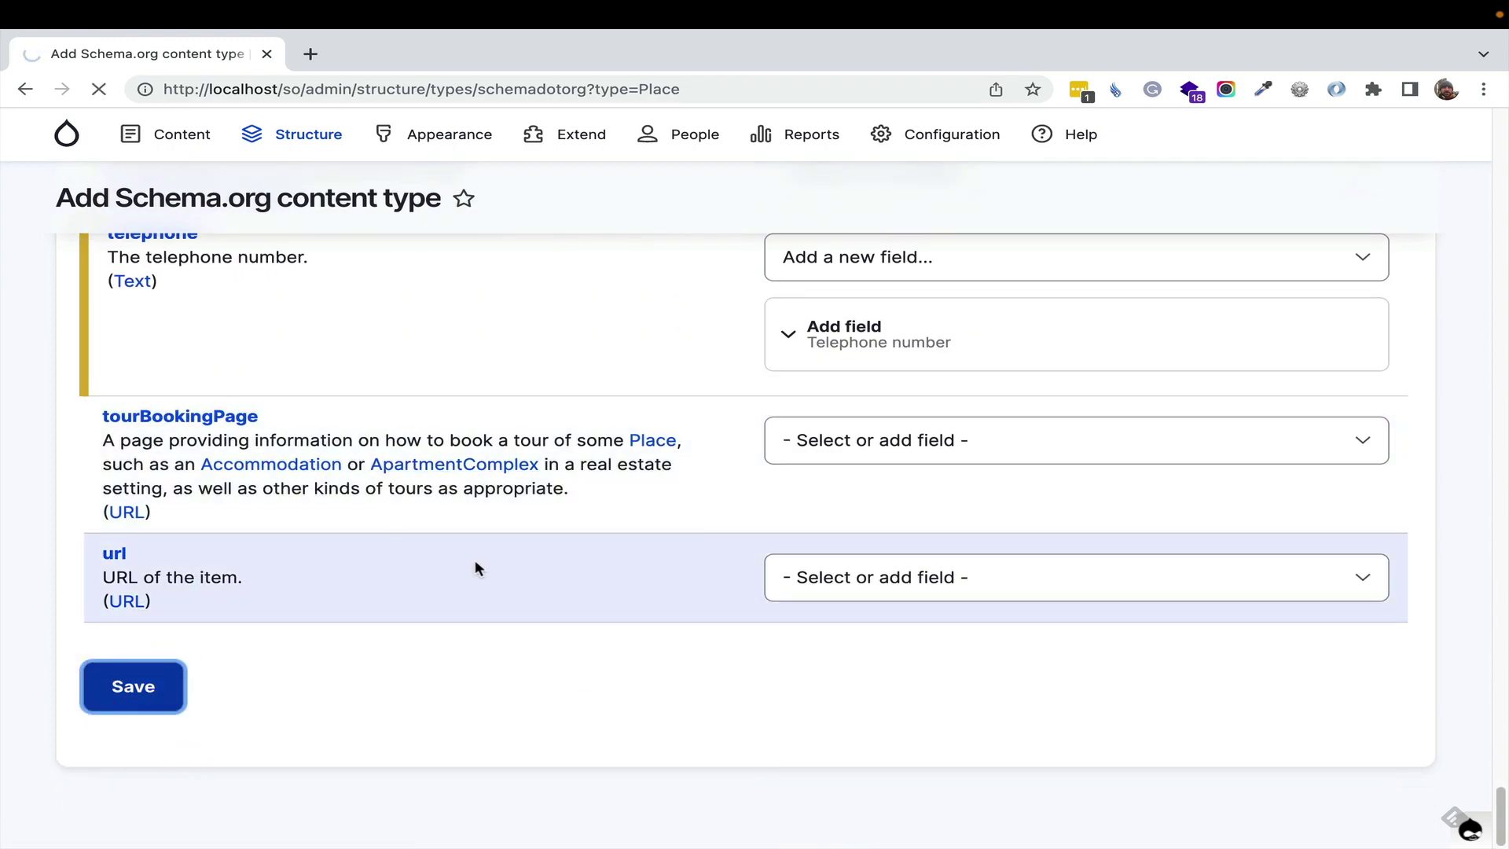
Start adding a Schema.org content type of the common type Organization and hide its unmapped properties
left_click(1070, 265)
left_click(343, 518)
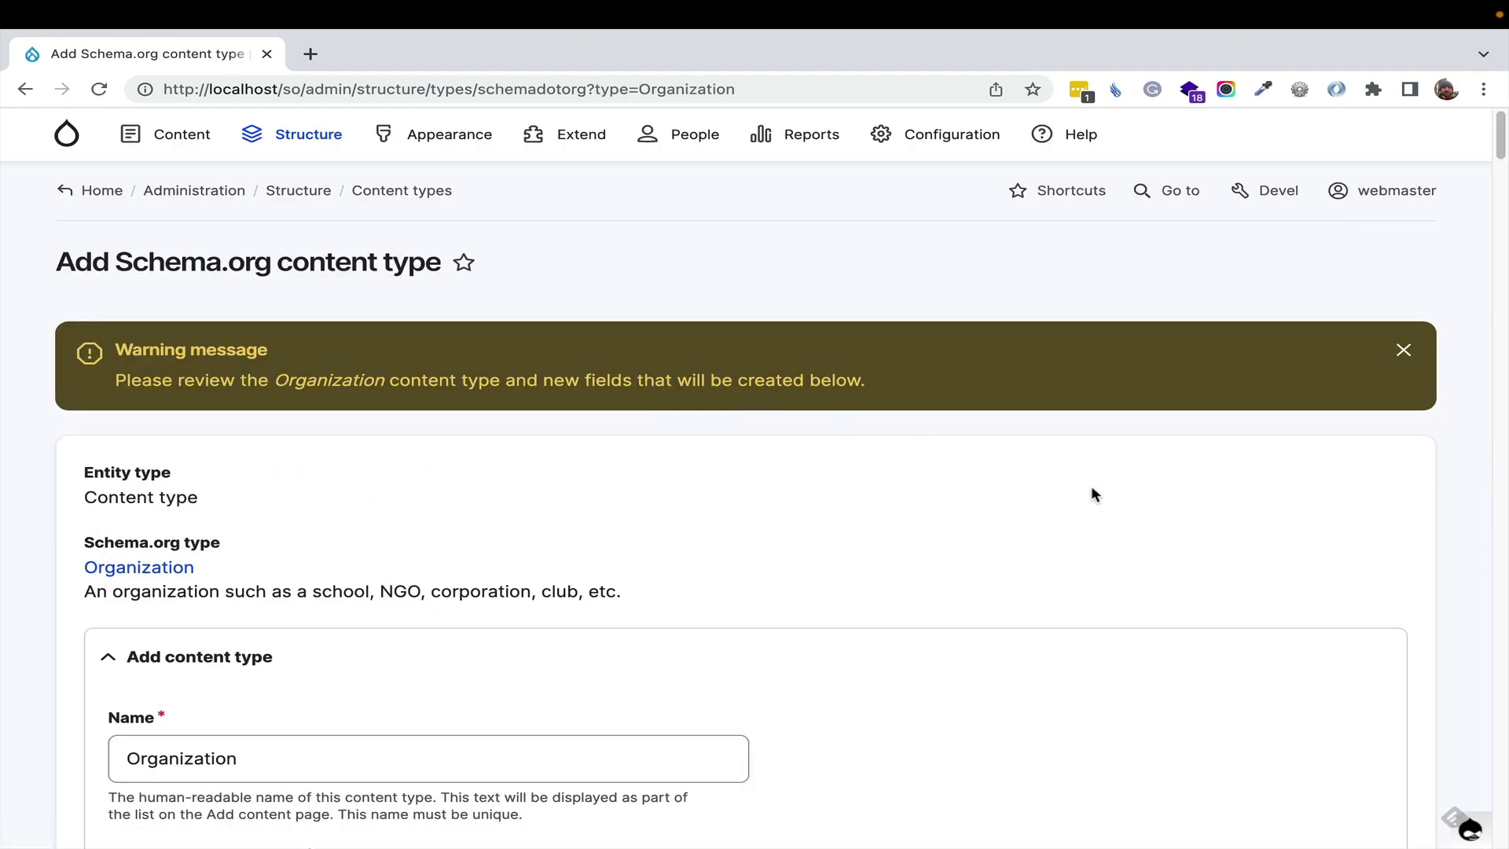
scroll(1091, 488, "down", 7)
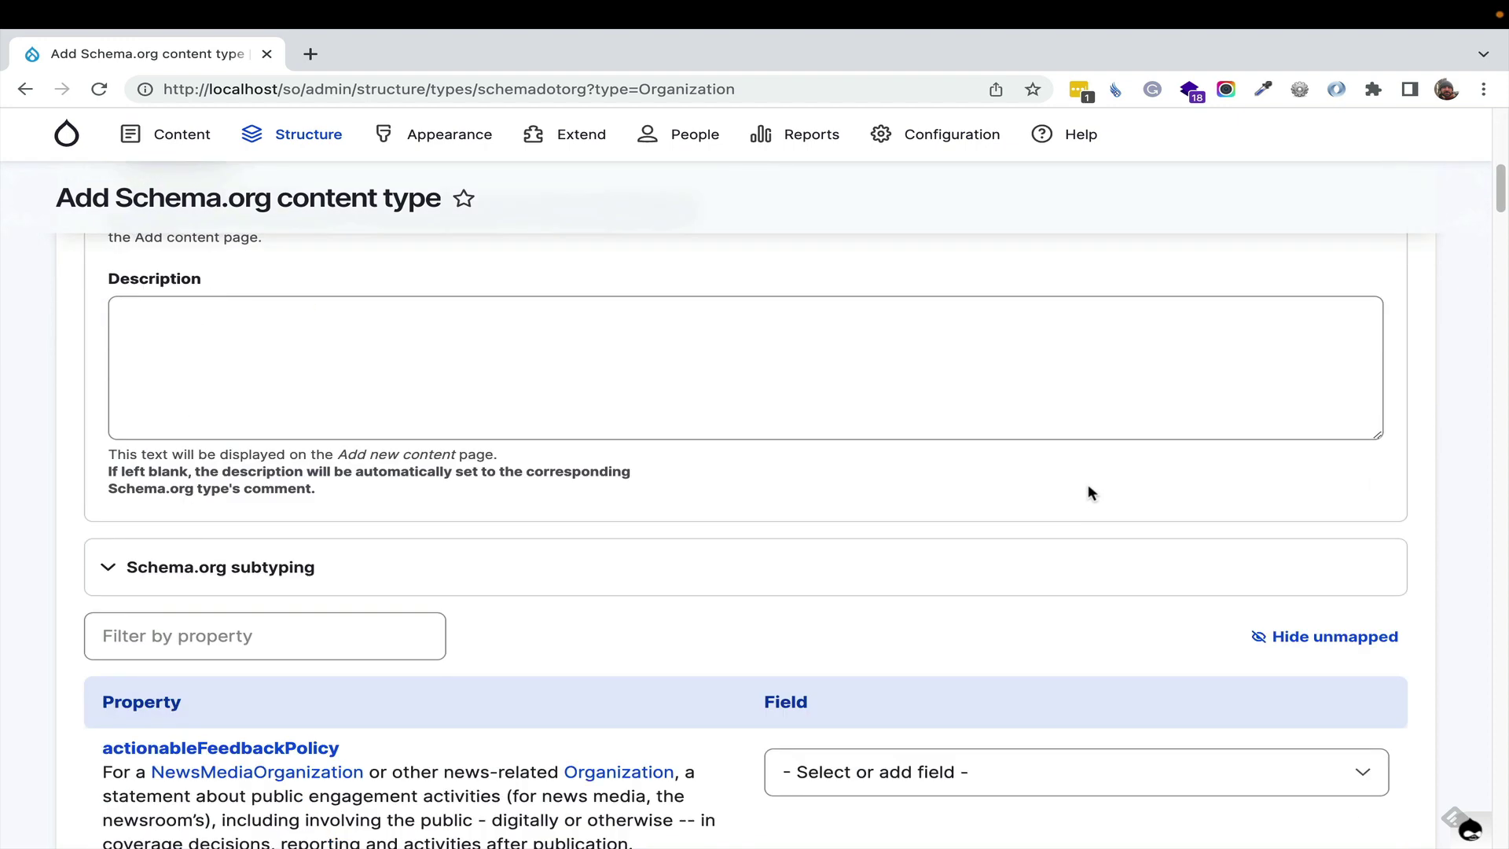
left_click(1279, 635)
Review the Organization property mappings from address to telephone and save the content type
scroll(789, 479, "down", 4)
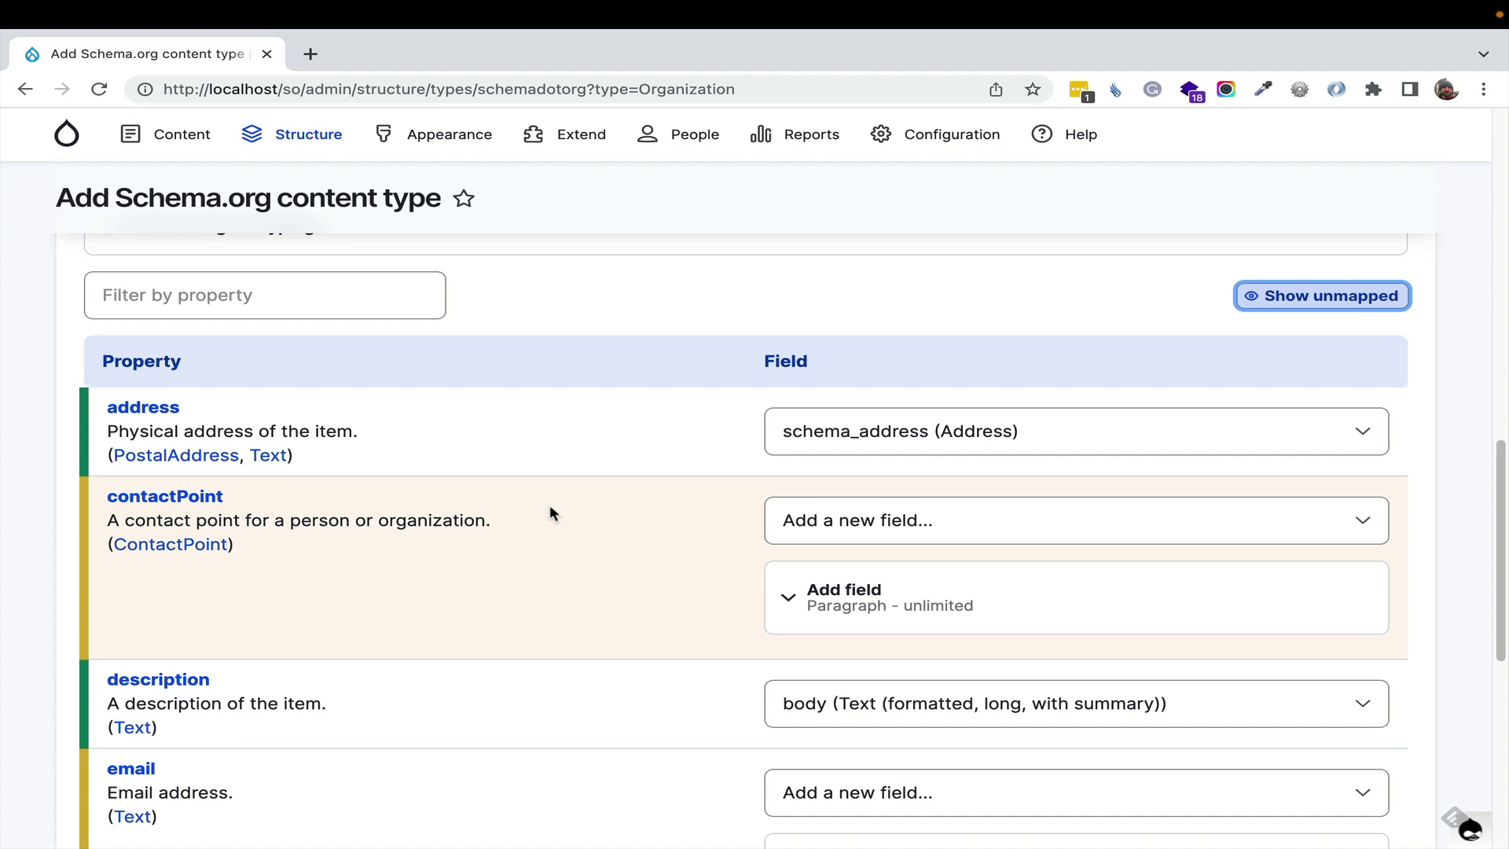
scroll(558, 472, "down", 3)
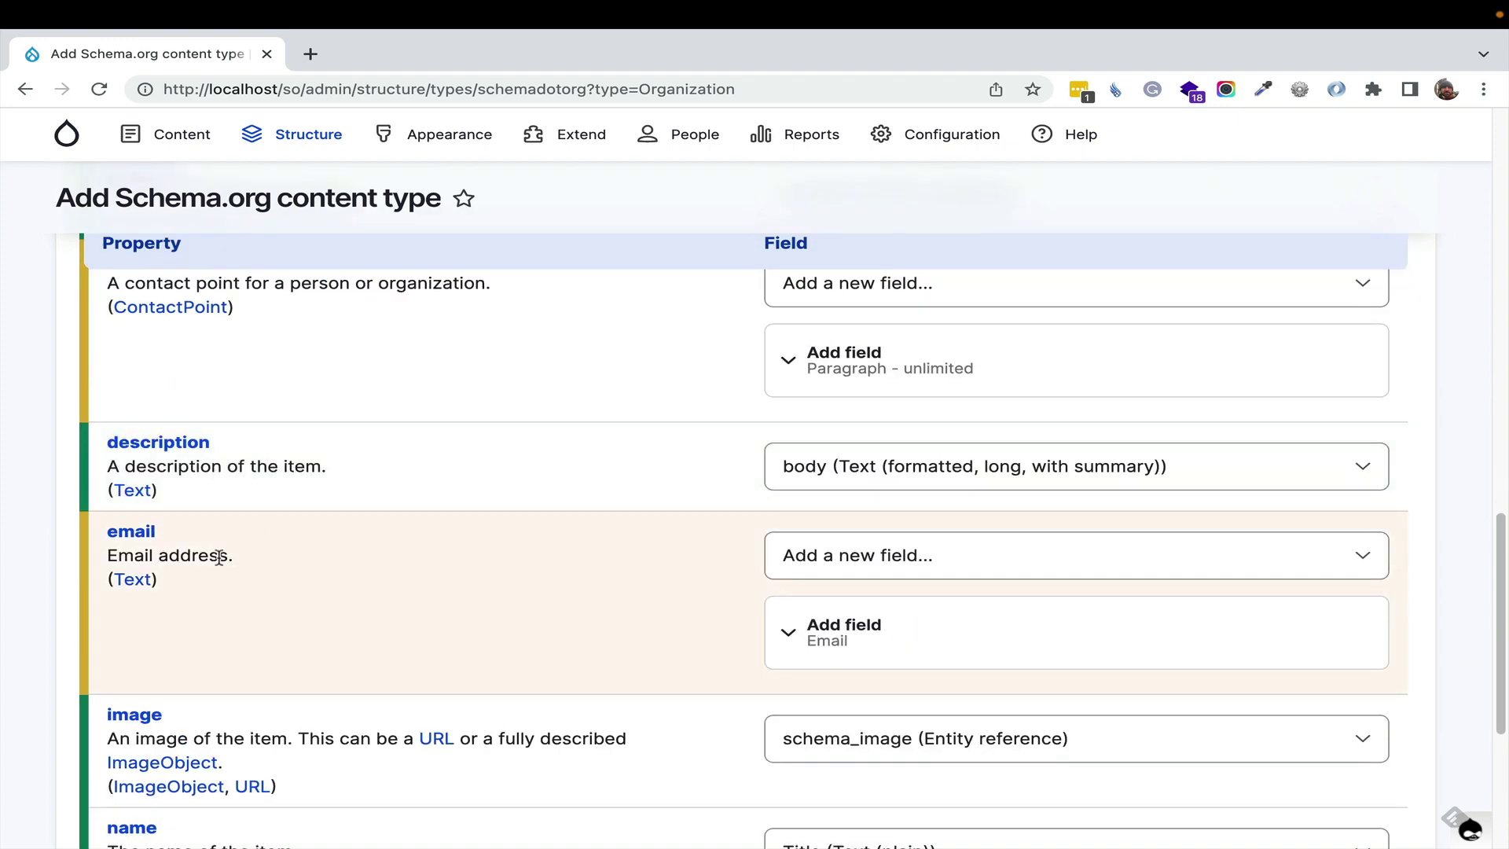
scroll(502, 546, "down", 4)
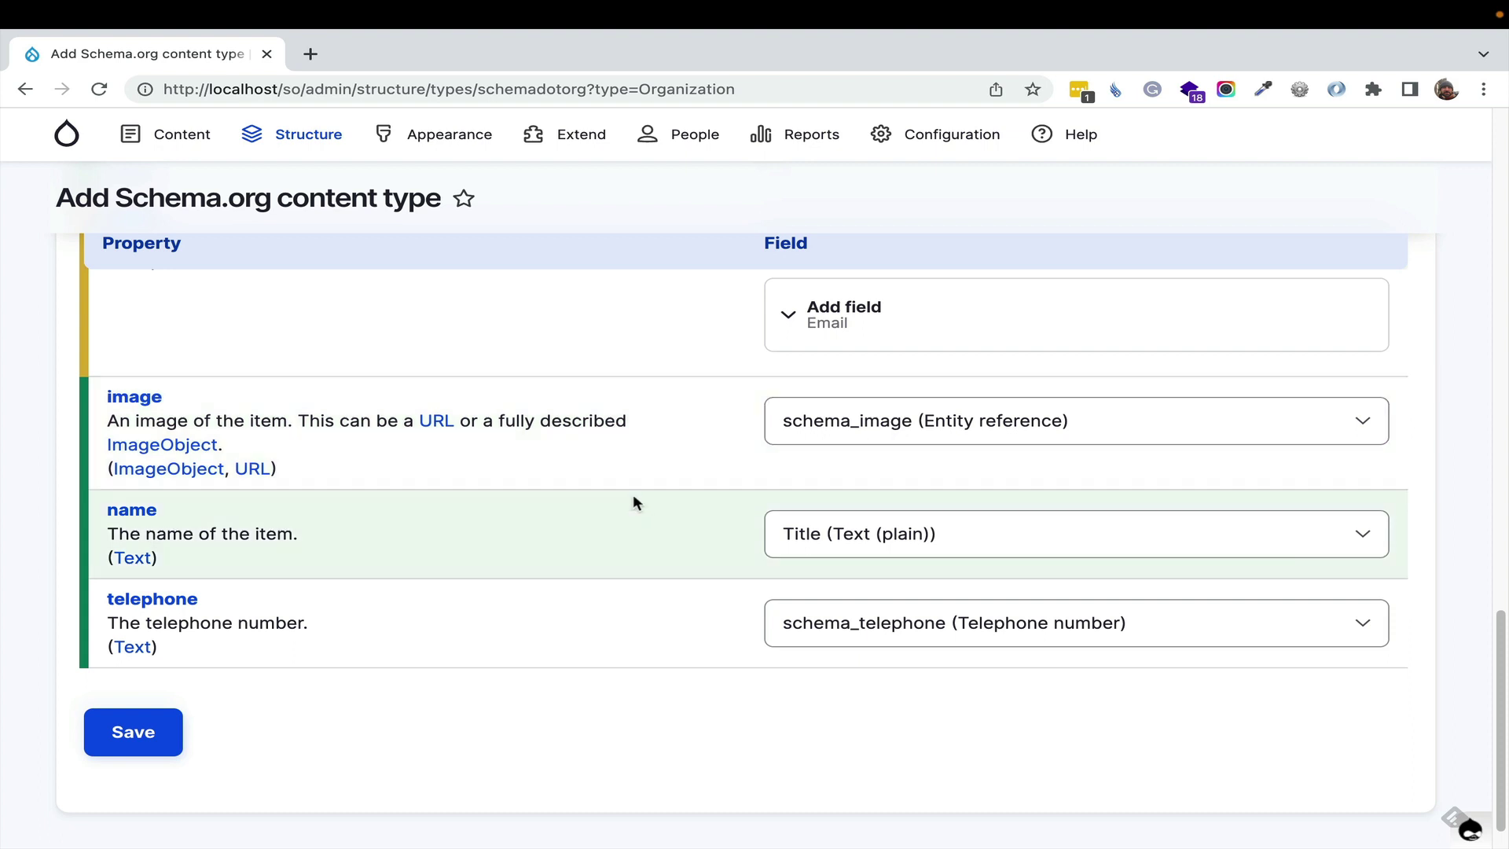
left_click(150, 744)
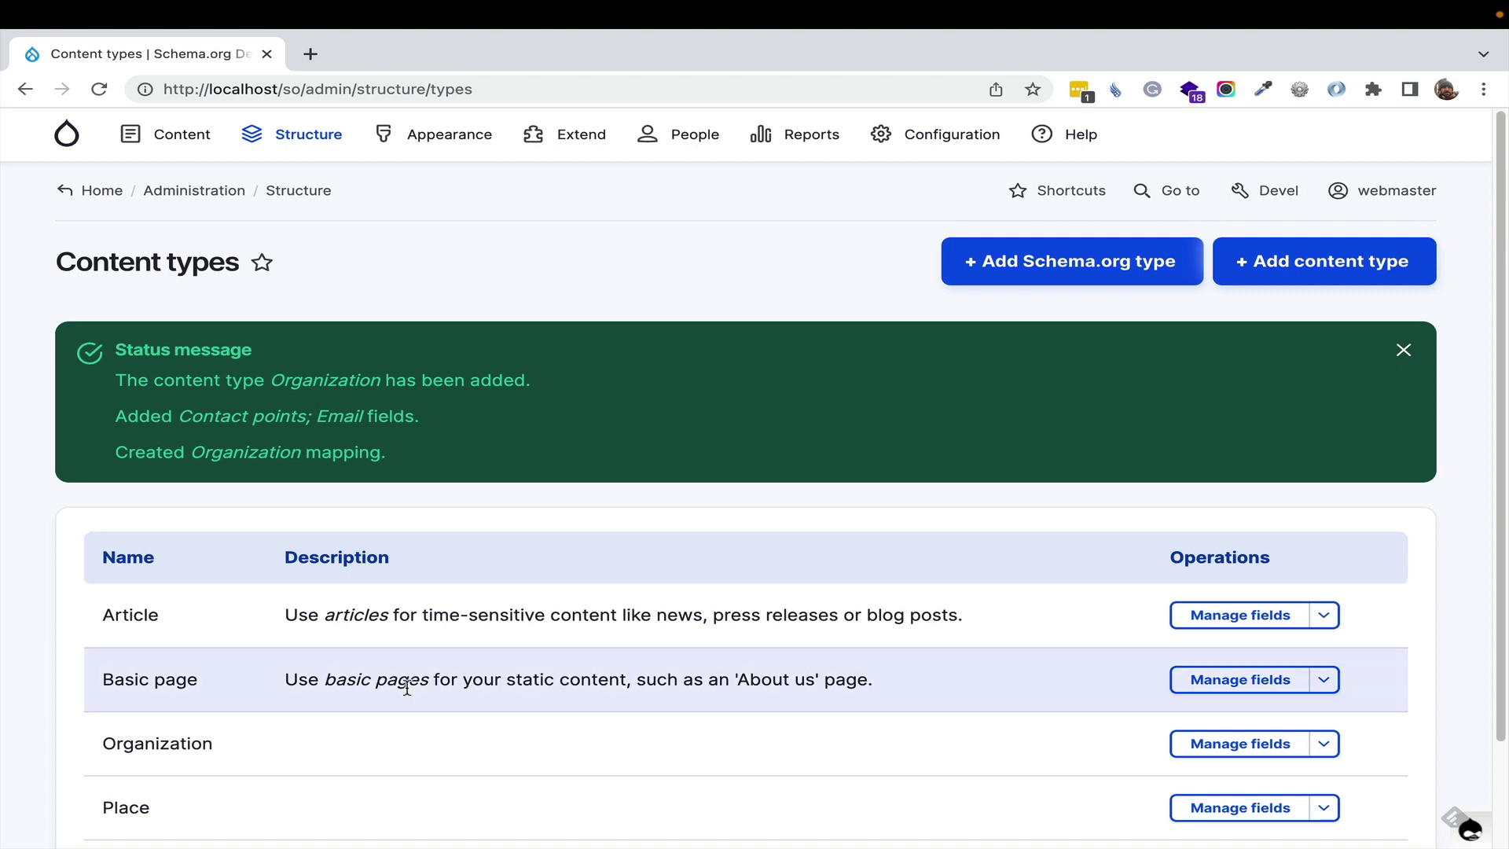
Start adding a Schema.org content type of the common type Person and collapse its name and description section
scroll(597, 527, "down", 3)
left_click(1070, 217)
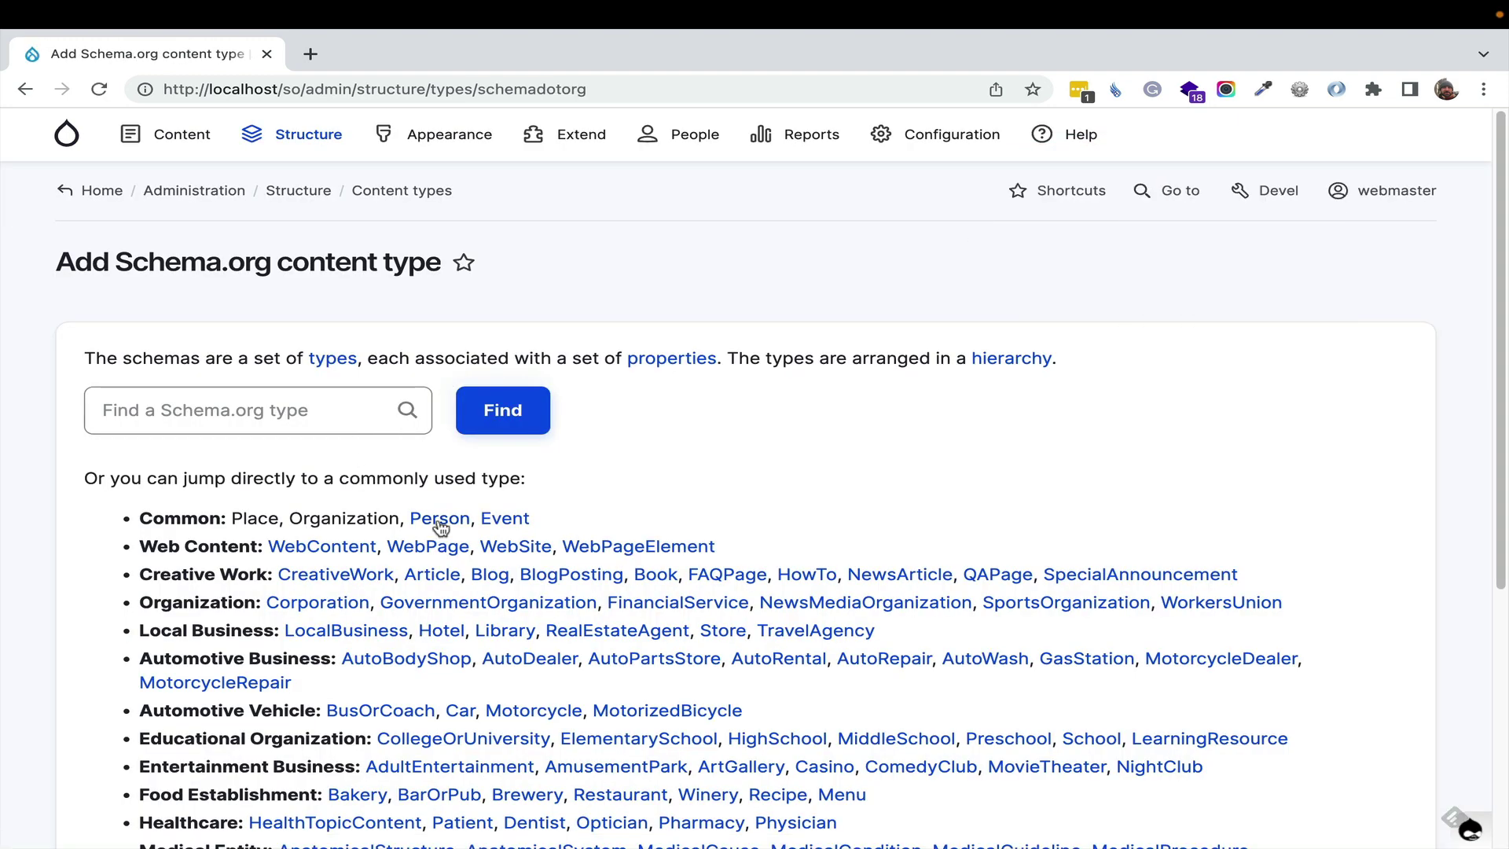
left_click(439, 518)
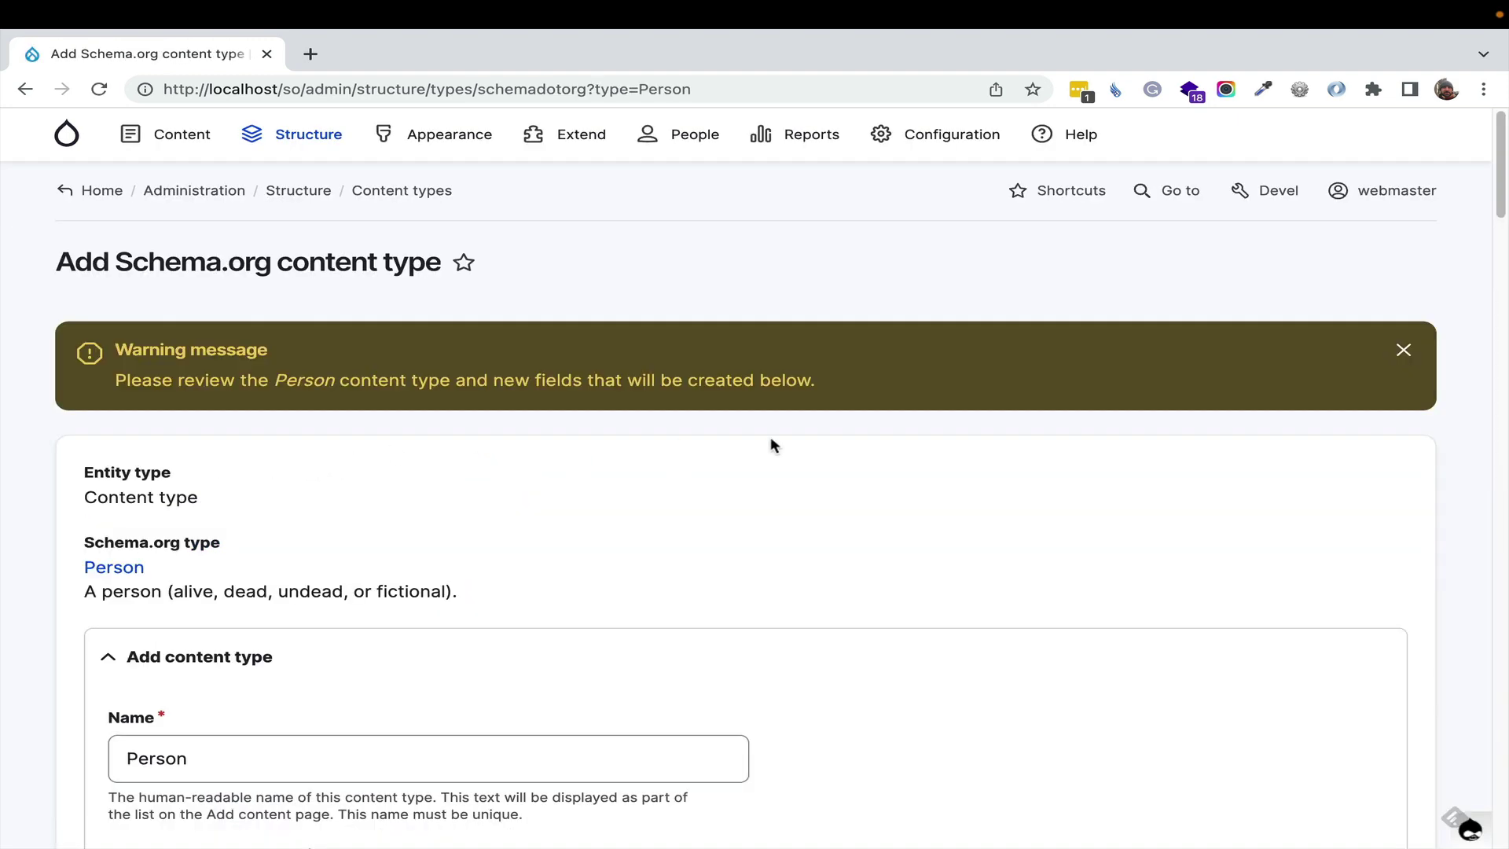
scroll(1285, 463, "down", 5)
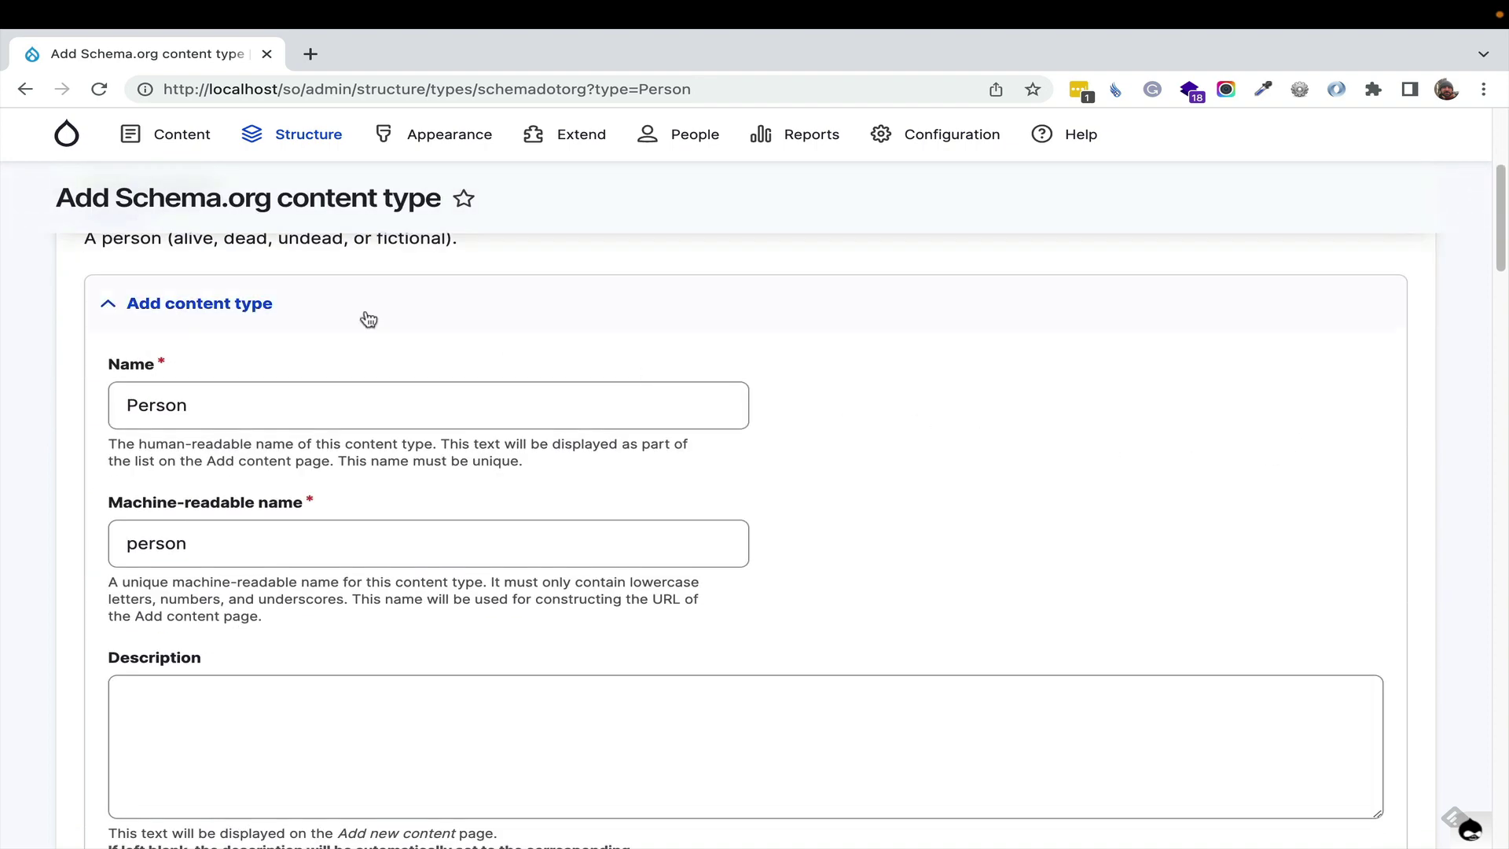
left_click(338, 305)
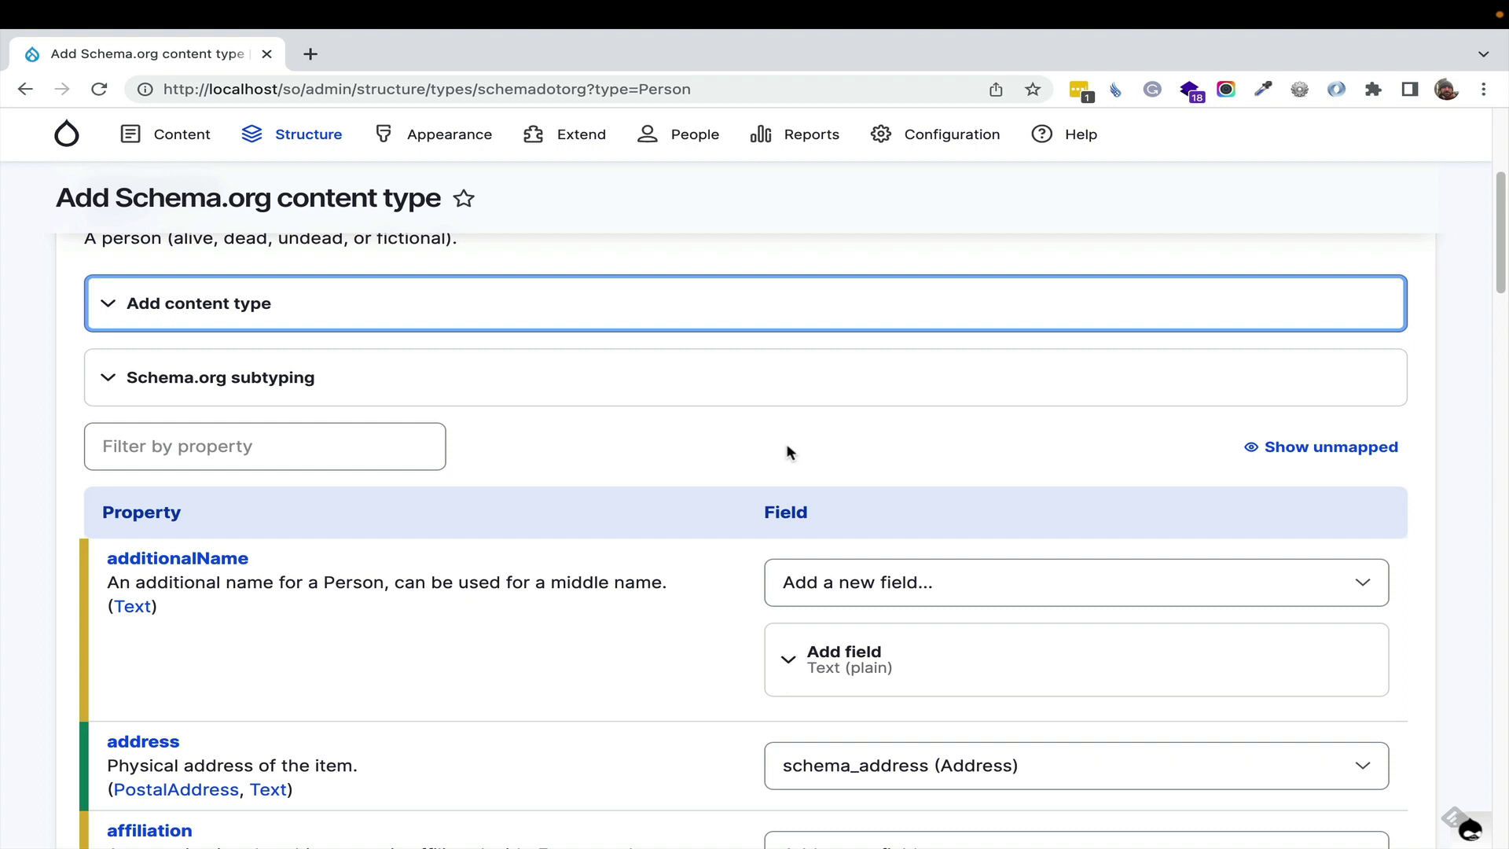
Check the Person type's subtyping options and its more specific subtypes, and collapse the subtyping section
left_click(687, 385)
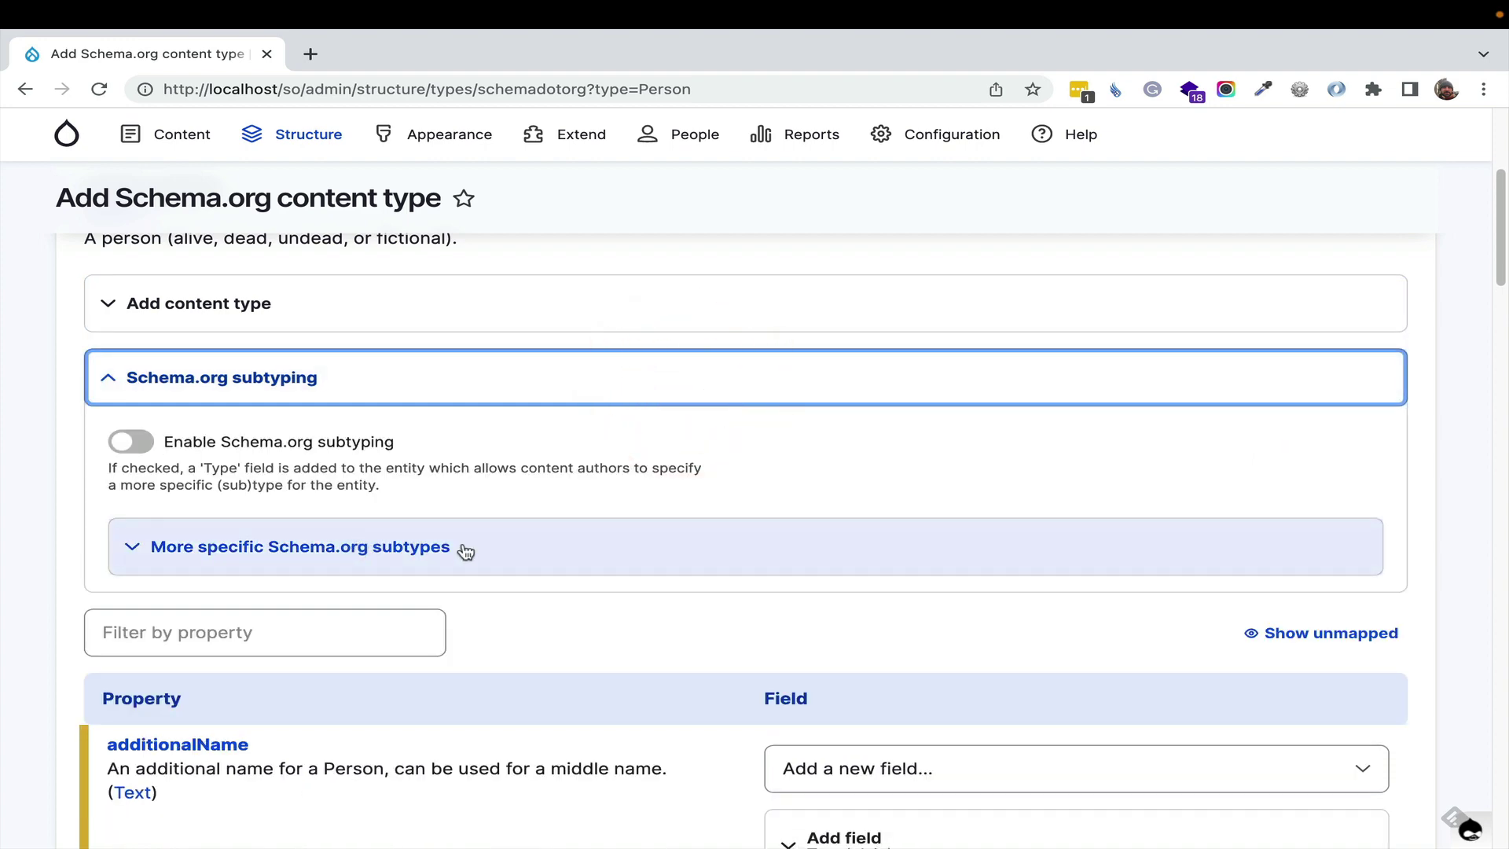
left_click(582, 541)
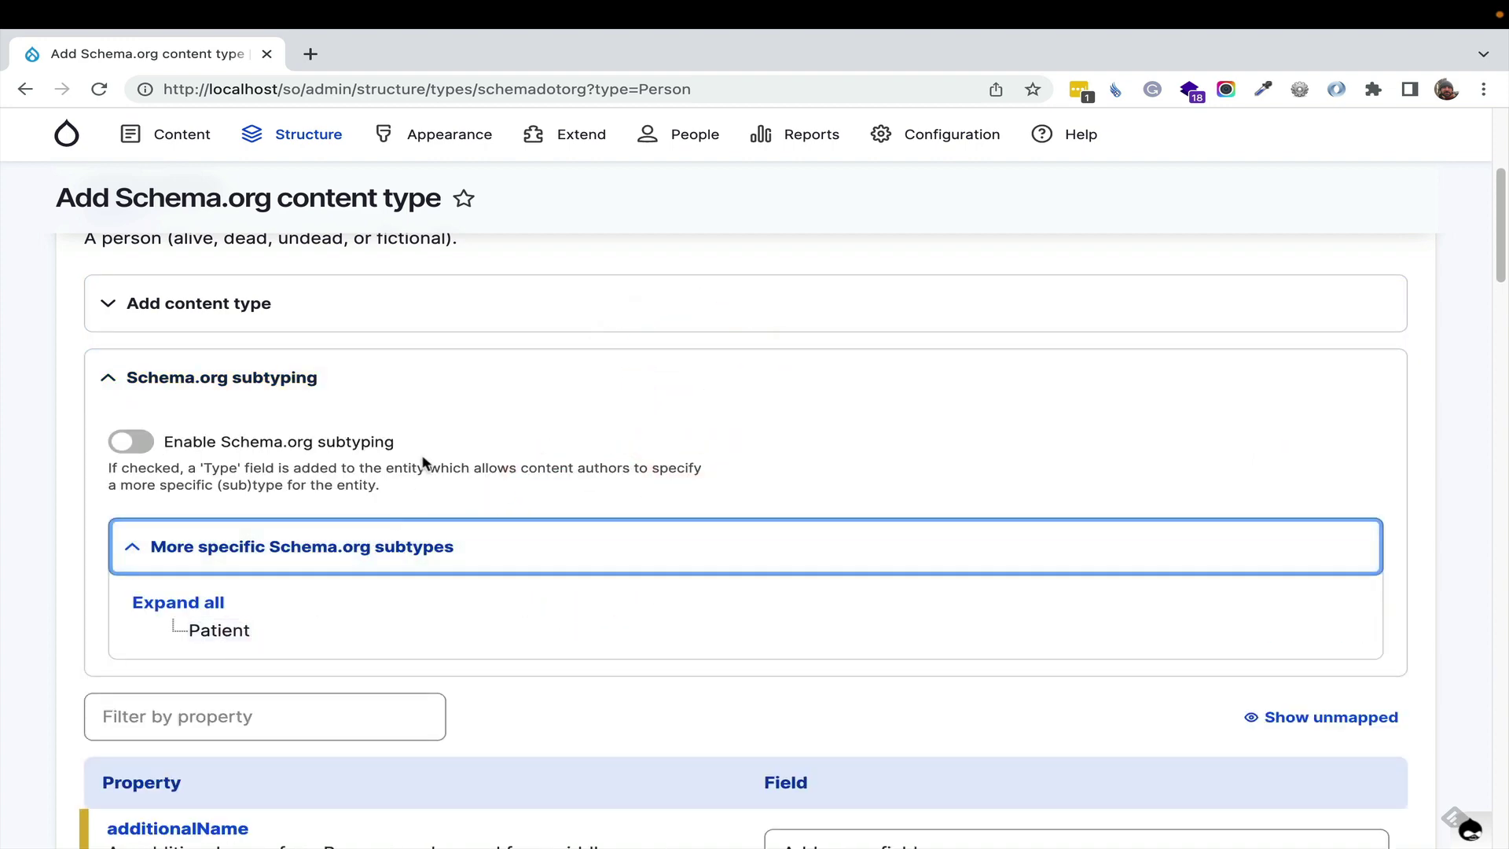
left_click(428, 381)
Skim the Person property mappings and examine the label and machine-readable name of the new additionalName field
scroll(738, 456, "down", 10)
scroll(733, 460, "down", 10)
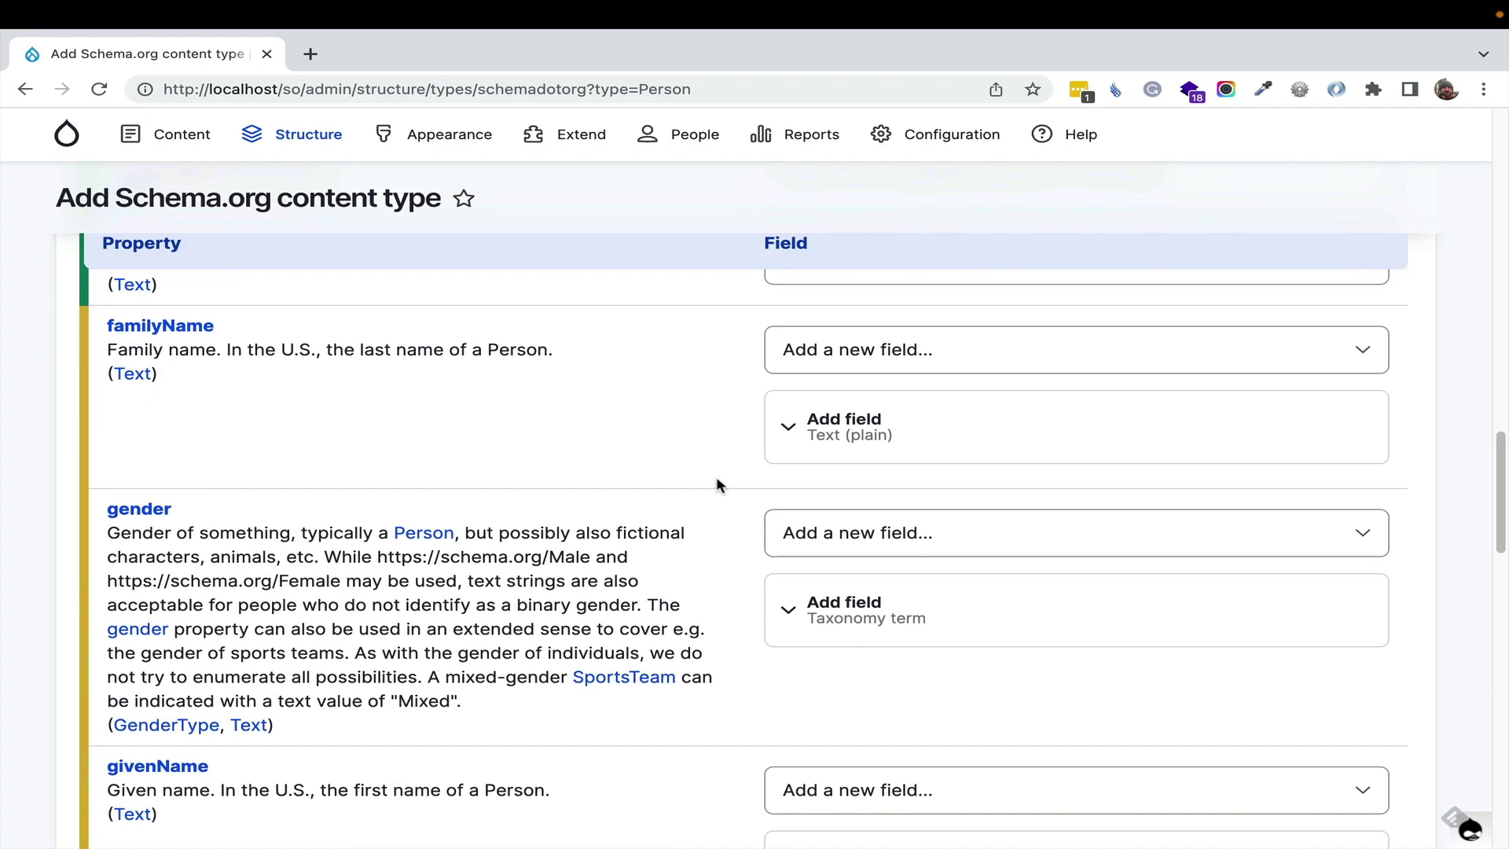
scroll(715, 481, "down", 10)
scroll(663, 492, "up", 20)
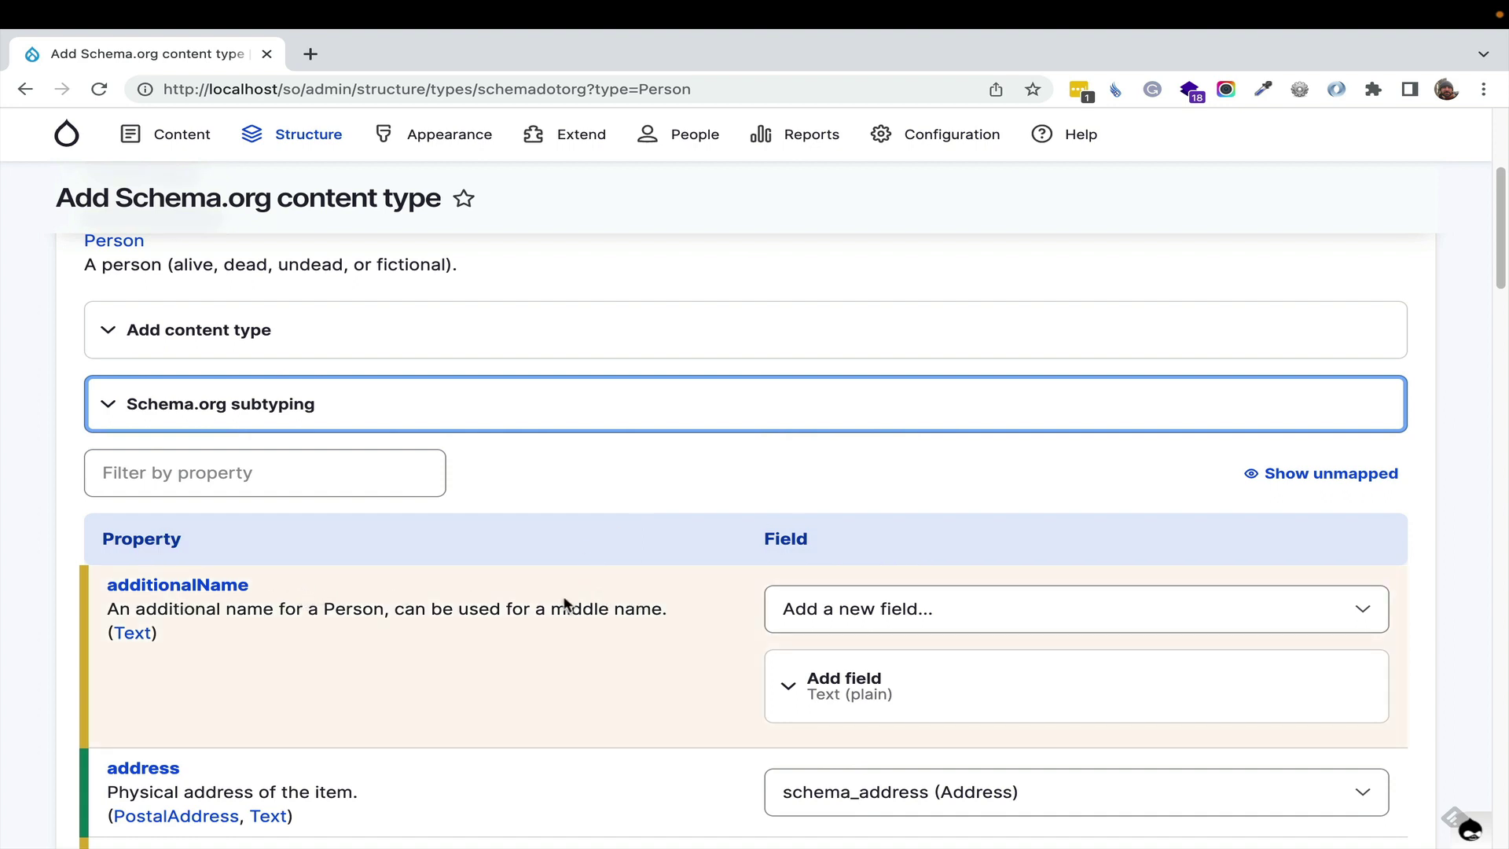
left_click(951, 690)
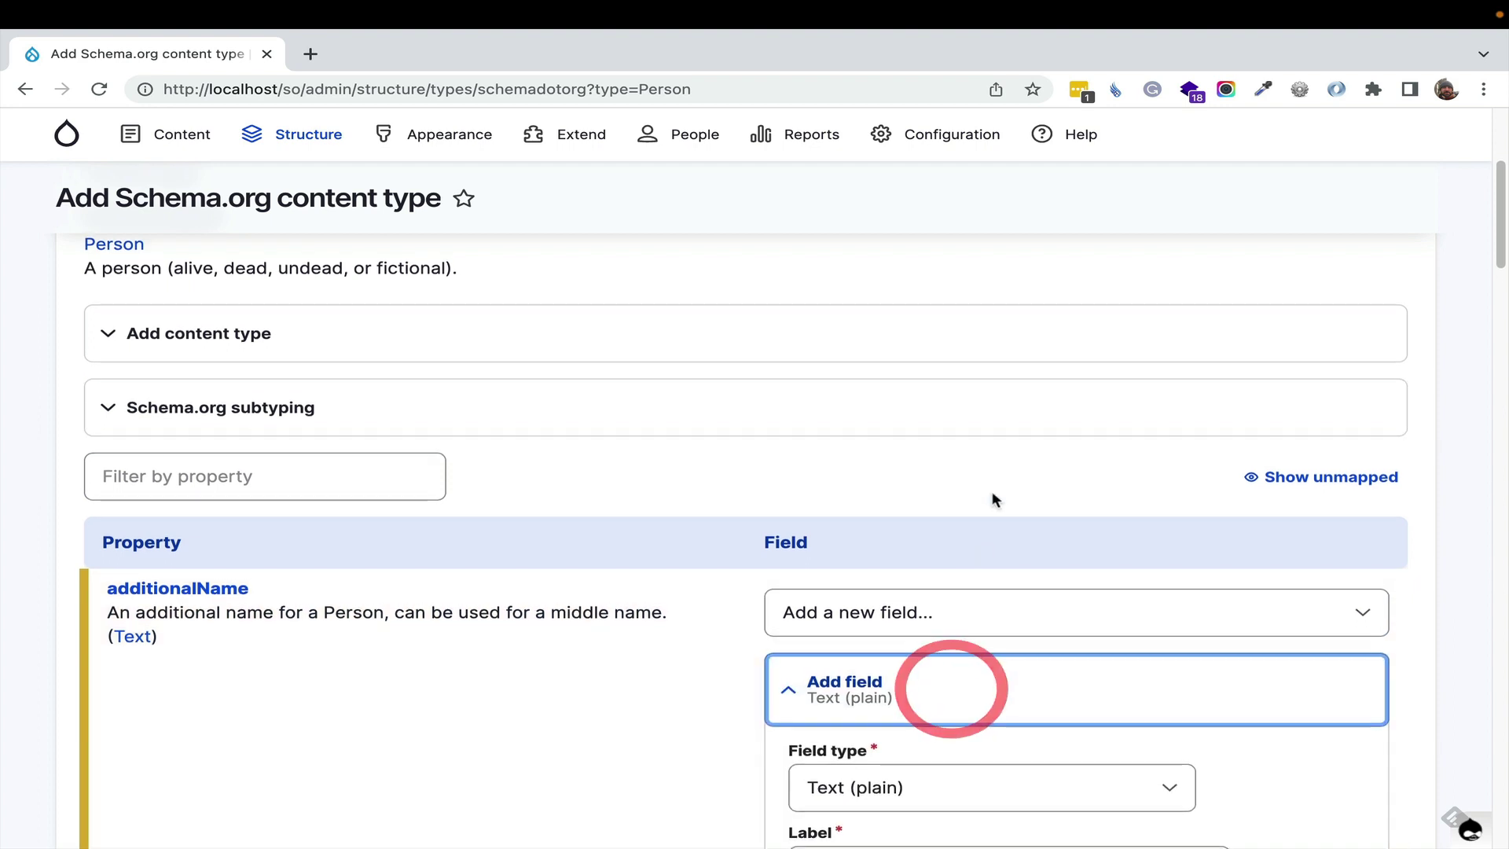
scroll(993, 503, "down", 4)
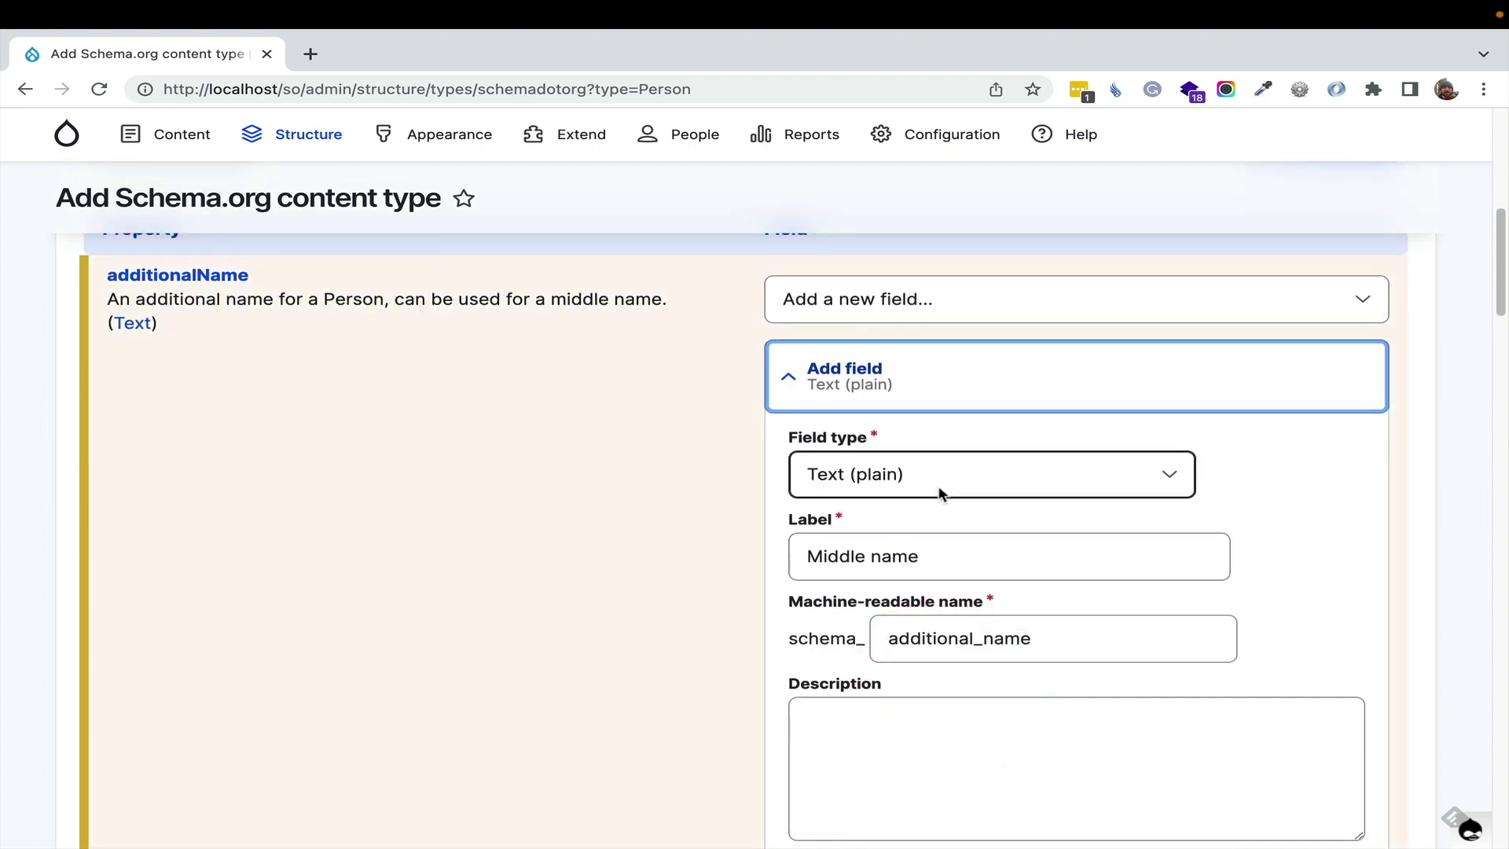
left_click_drag(953, 558, 745, 554)
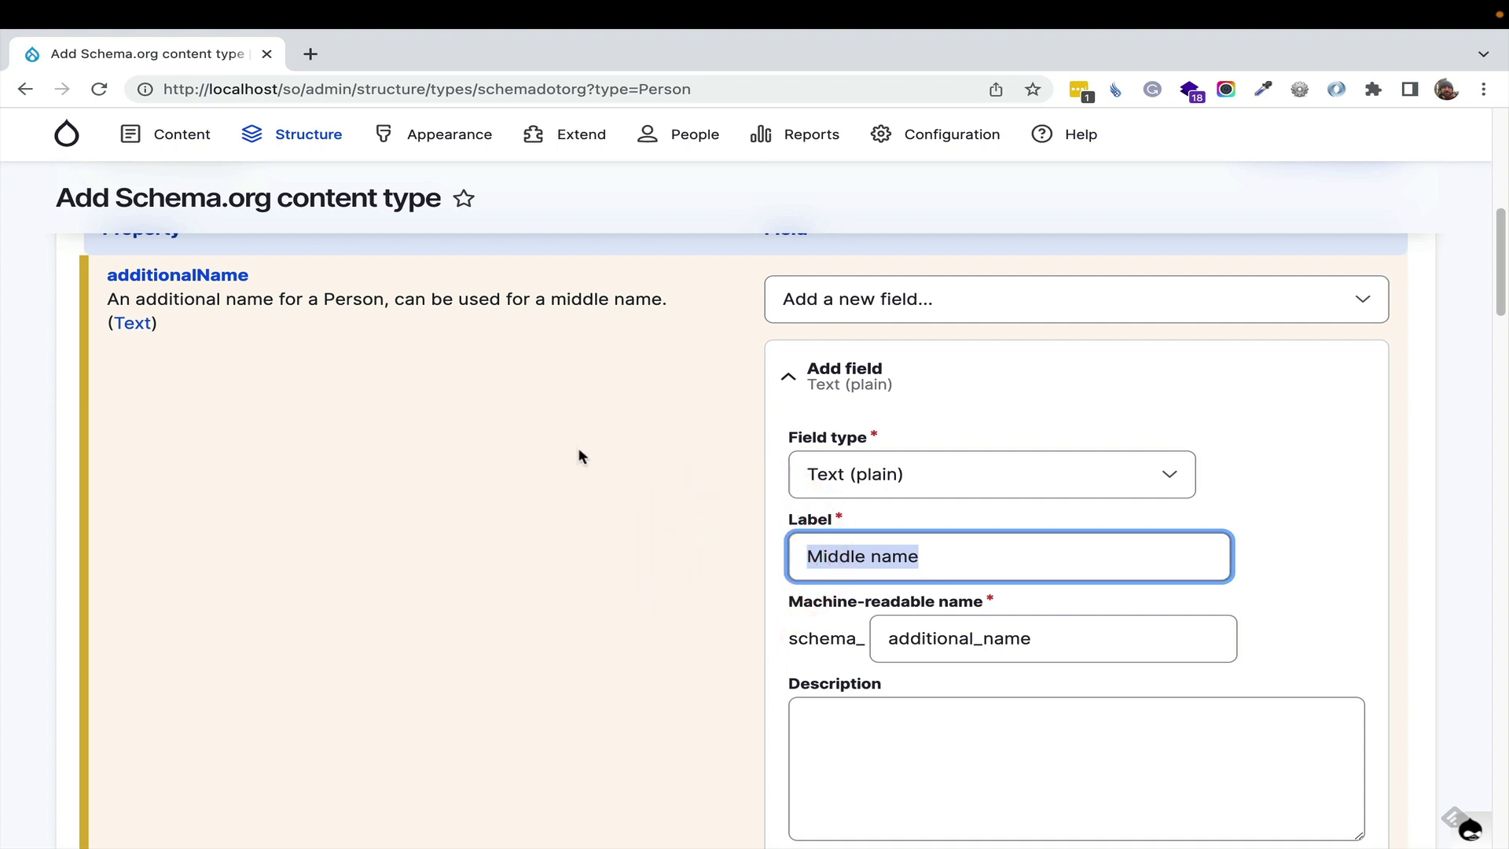
left_click_drag(1038, 640, 811, 638)
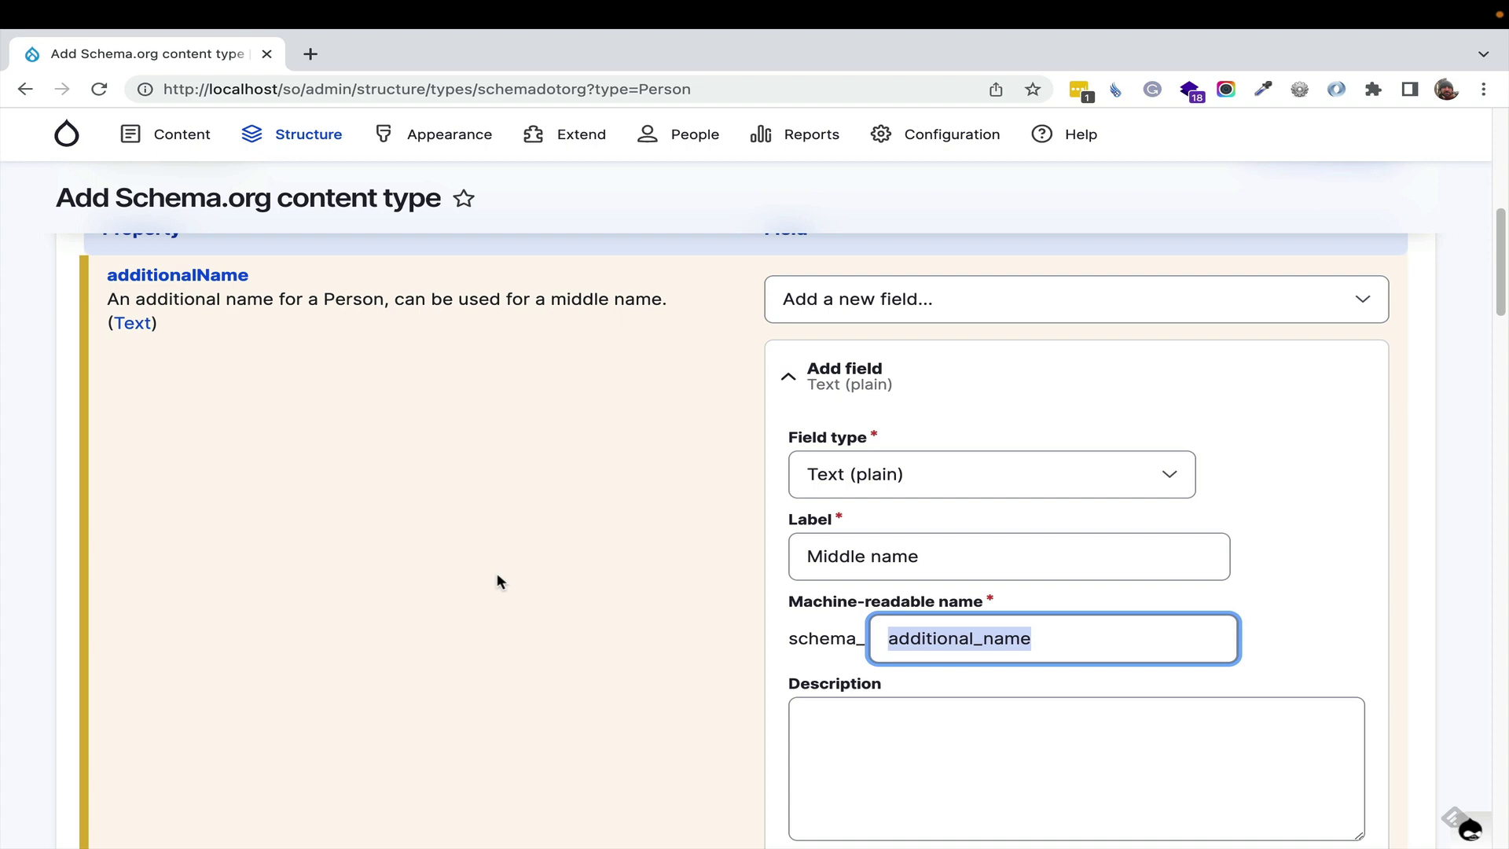
left_click(954, 368)
Save the Person content type after reviewing its property mappings from address onward, and highlight the list of added fields
scroll(412, 396, "down", 3)
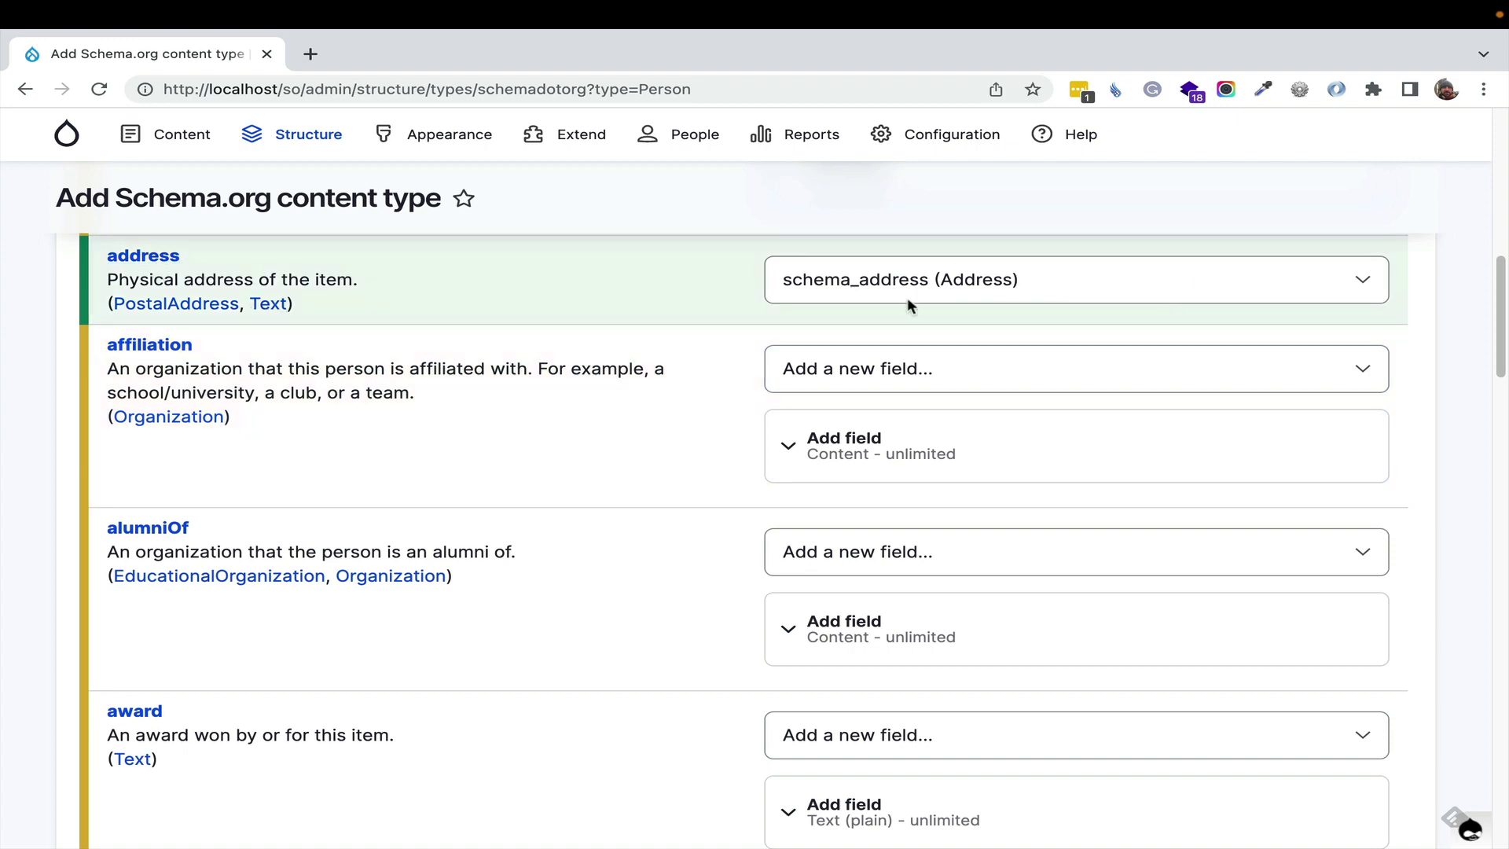
scroll(635, 440, "down", 4)
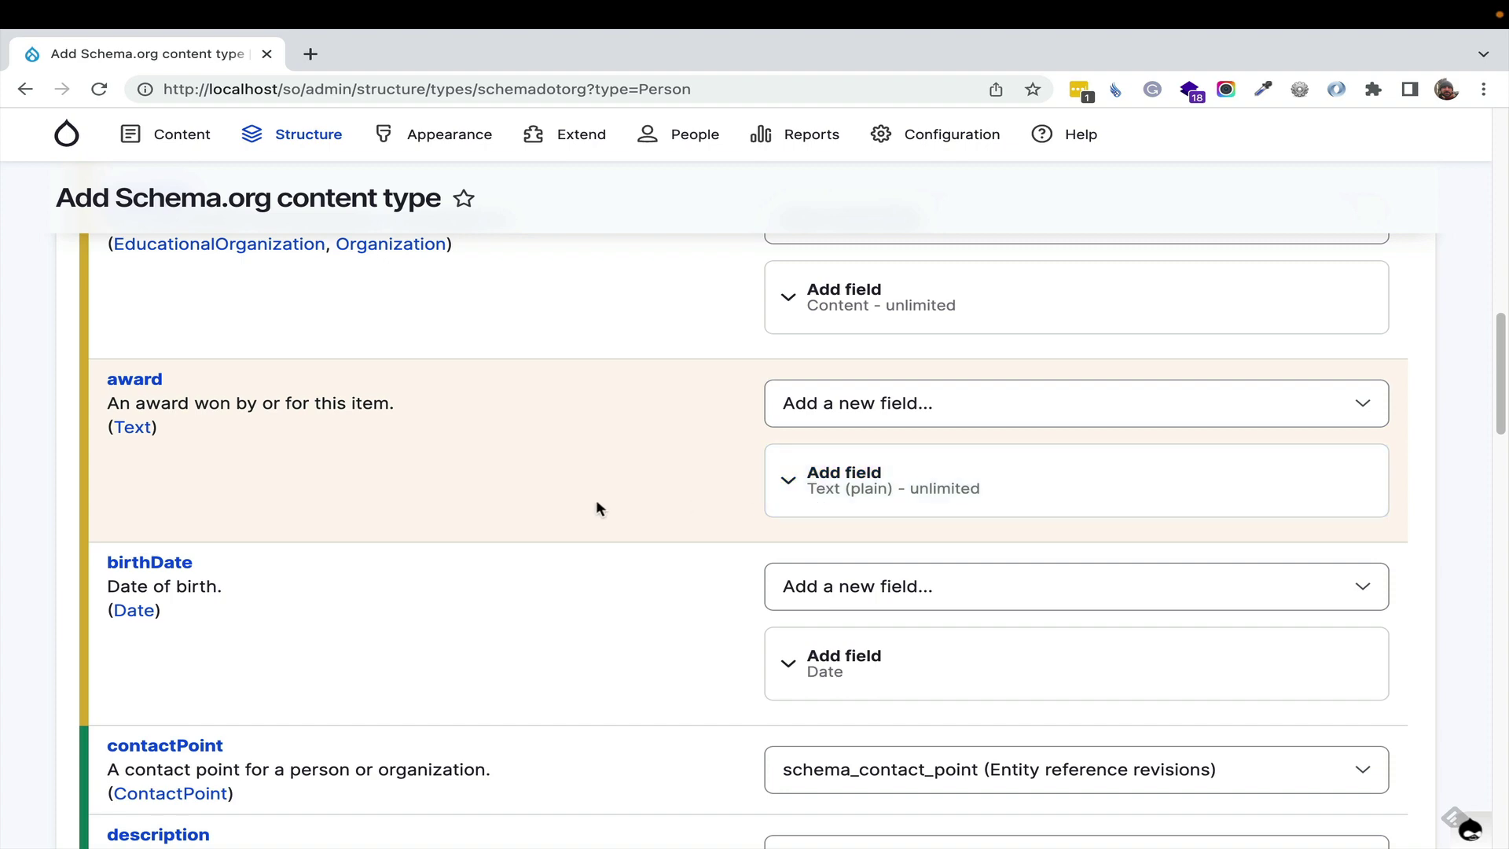
scroll(539, 479, "down", 4)
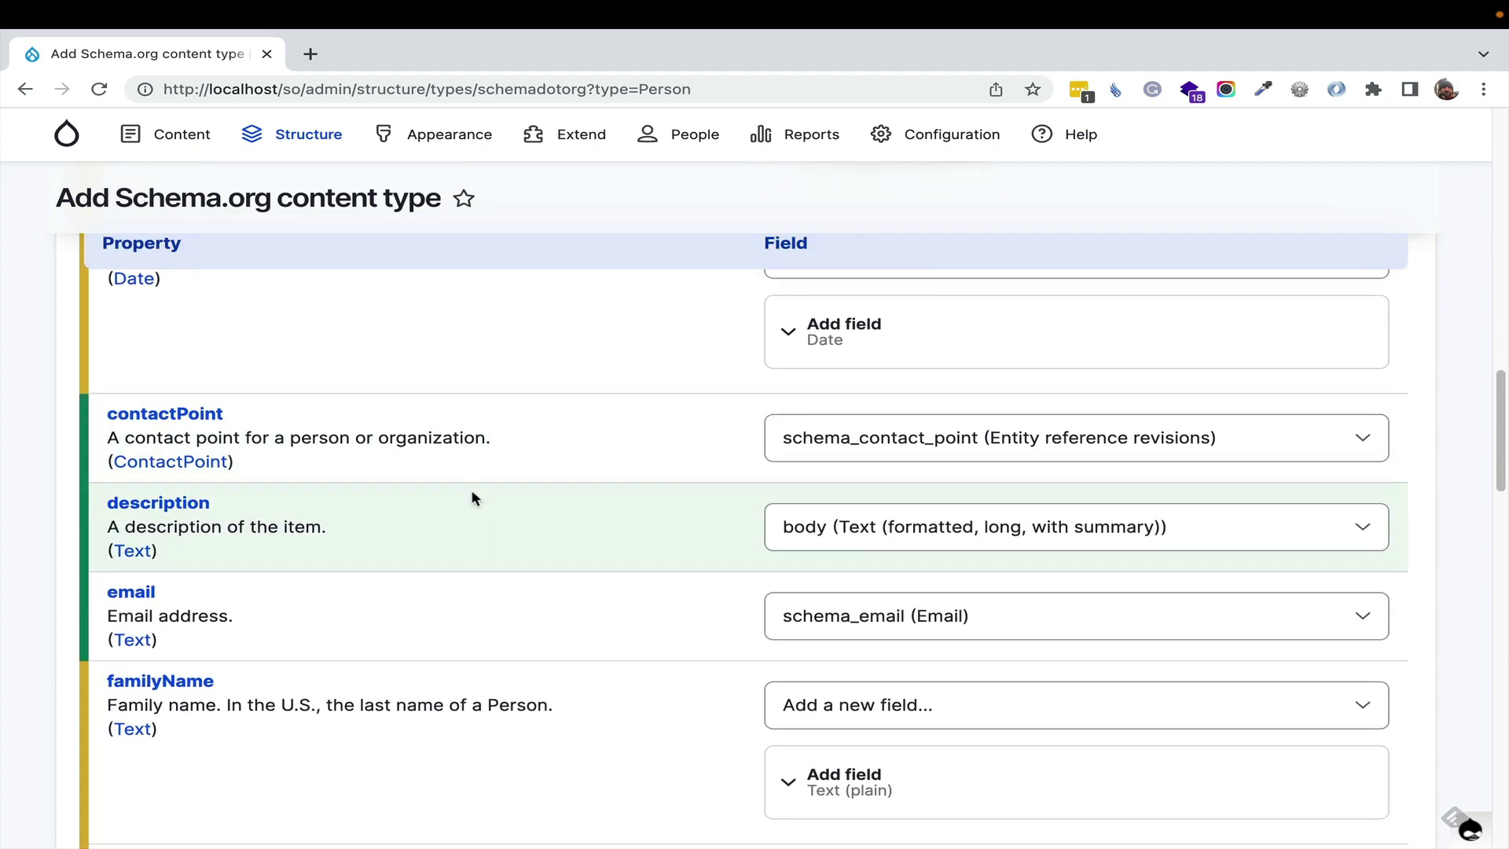
scroll(472, 496, "down", 6)
scroll(473, 497, "down", 1)
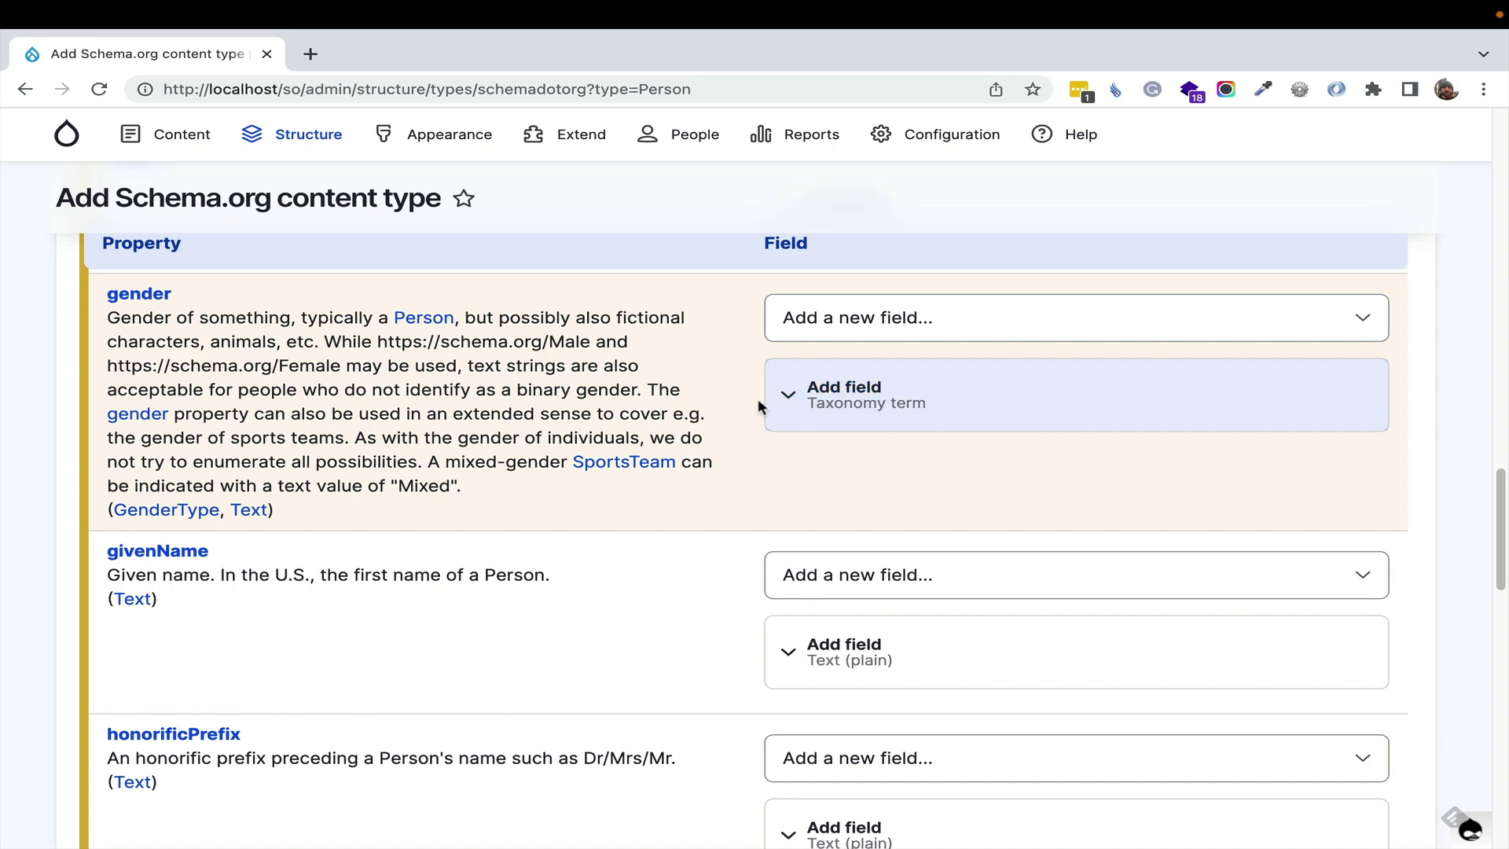
scroll(482, 400, "down", 6)
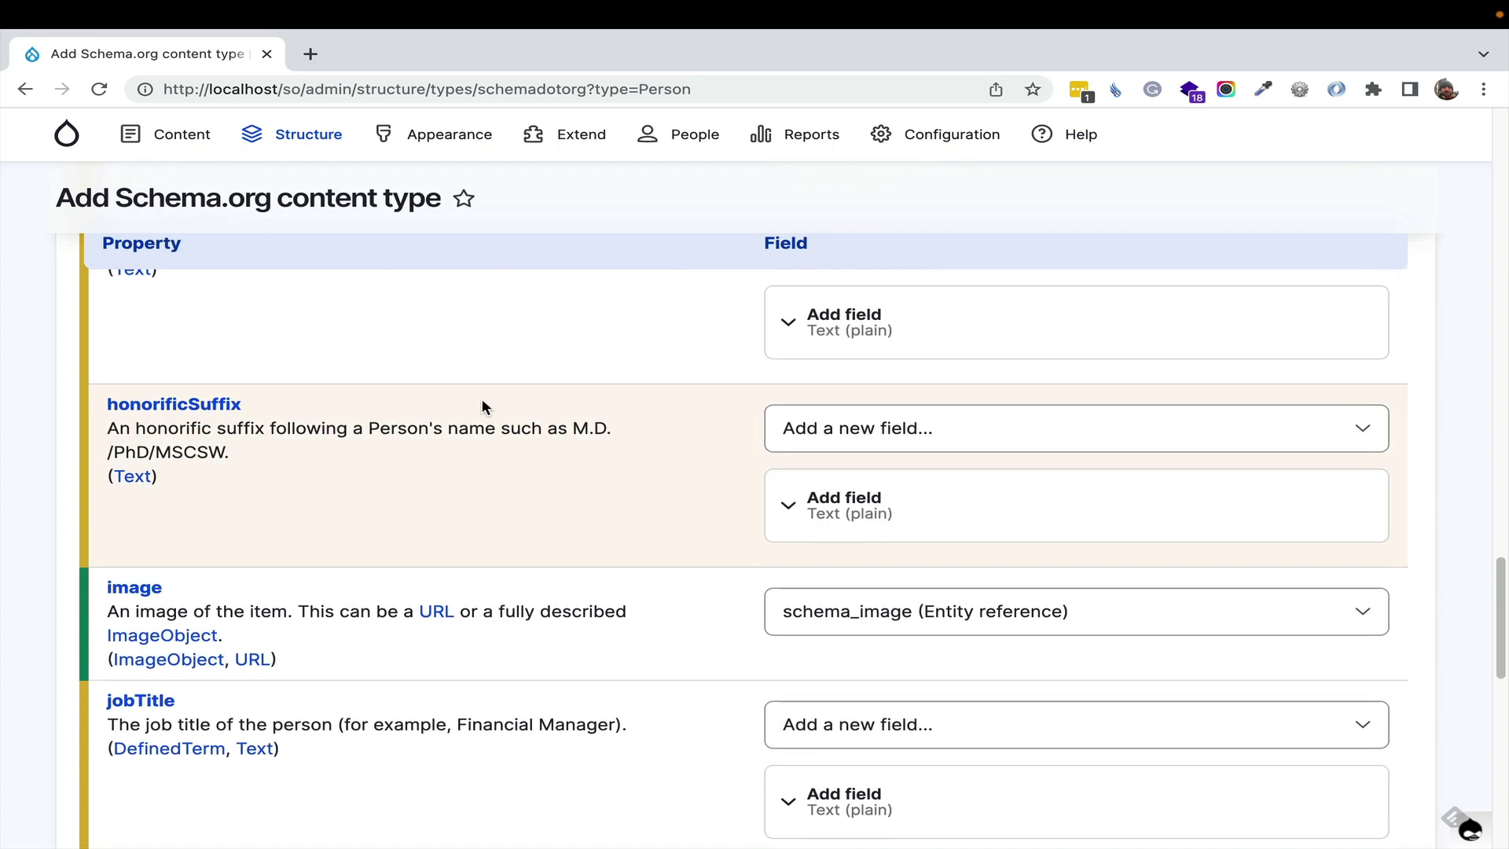
scroll(481, 402, "down", 10)
left_click(167, 691)
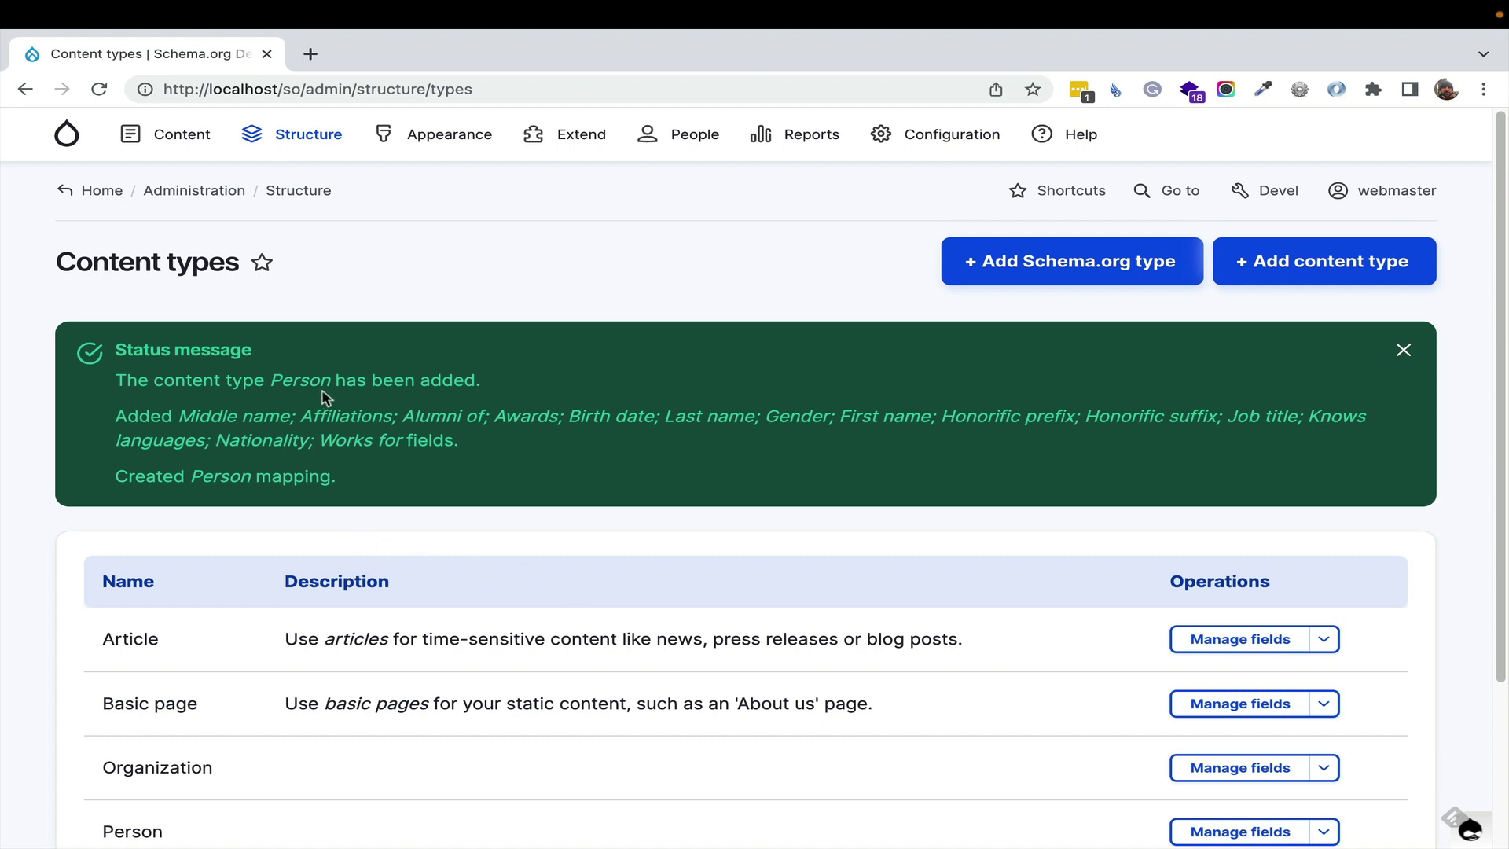
left_click_drag(128, 415, 785, 452)
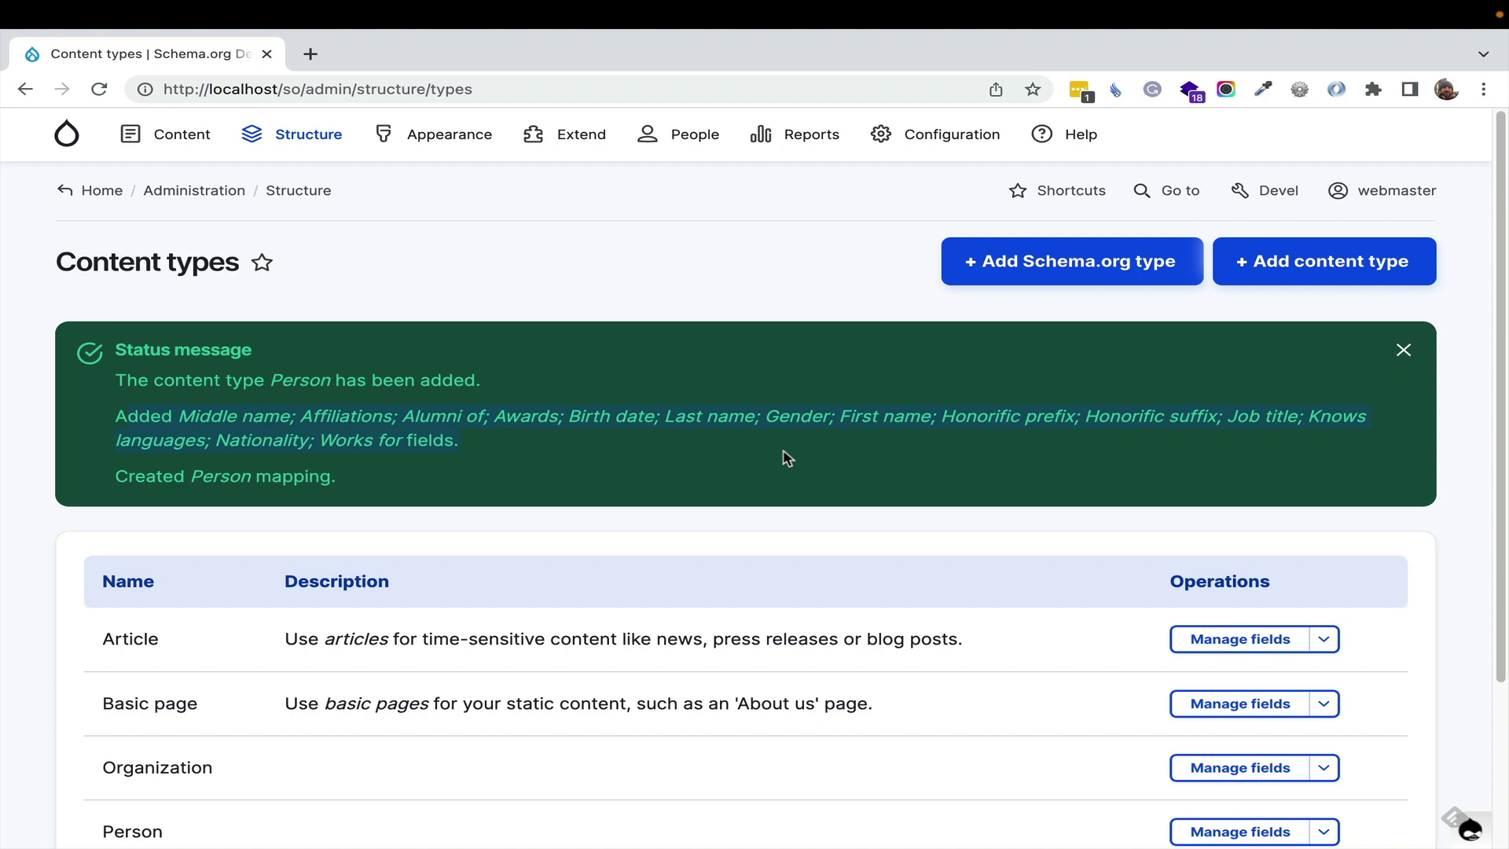
Start adding a Schema.org content type of the common type Event and check its subtyping options
left_click(1073, 264)
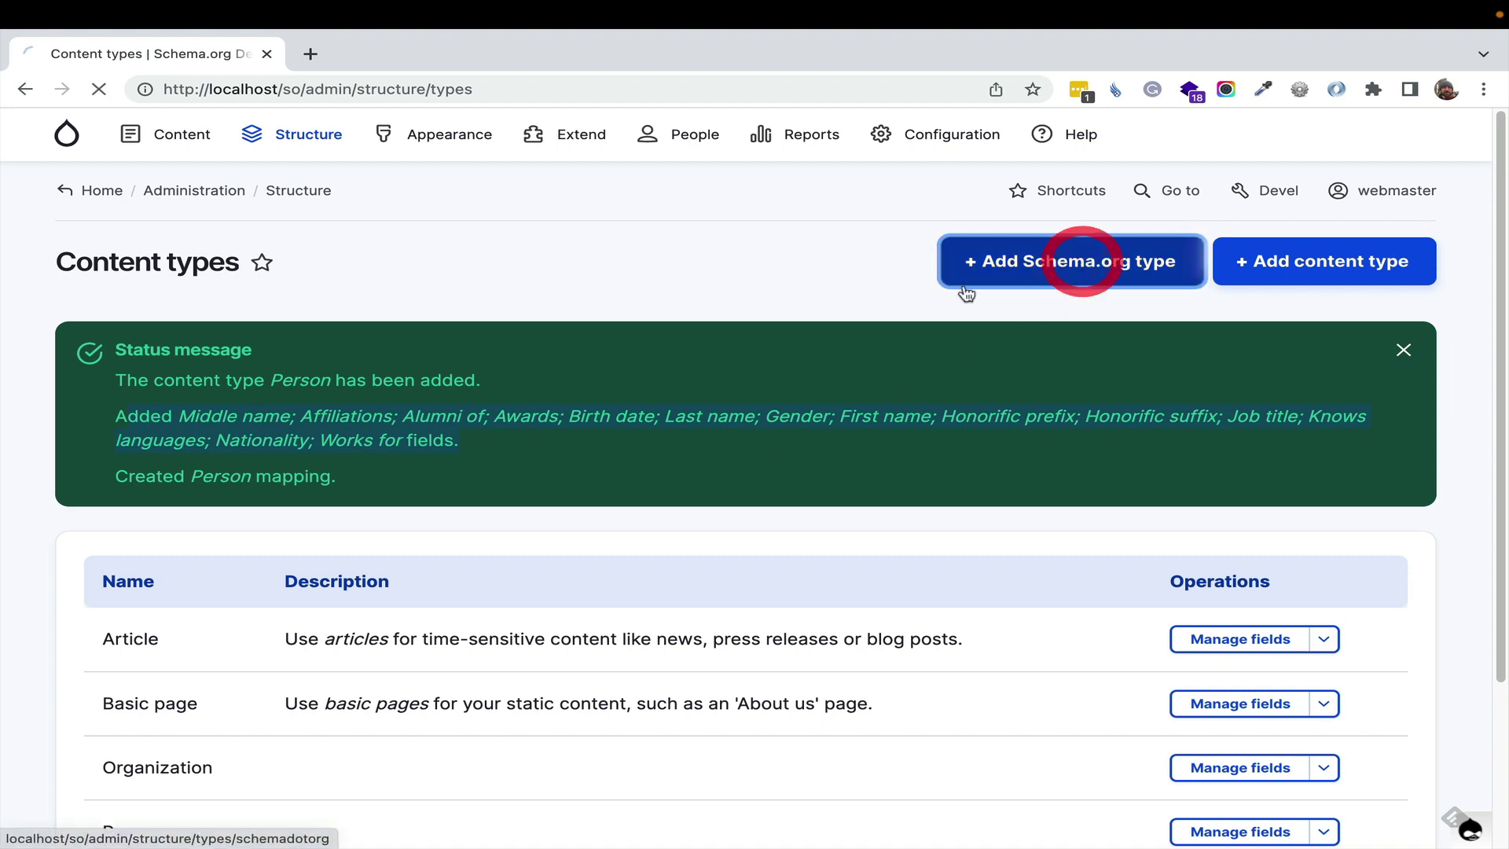
left_click(505, 518)
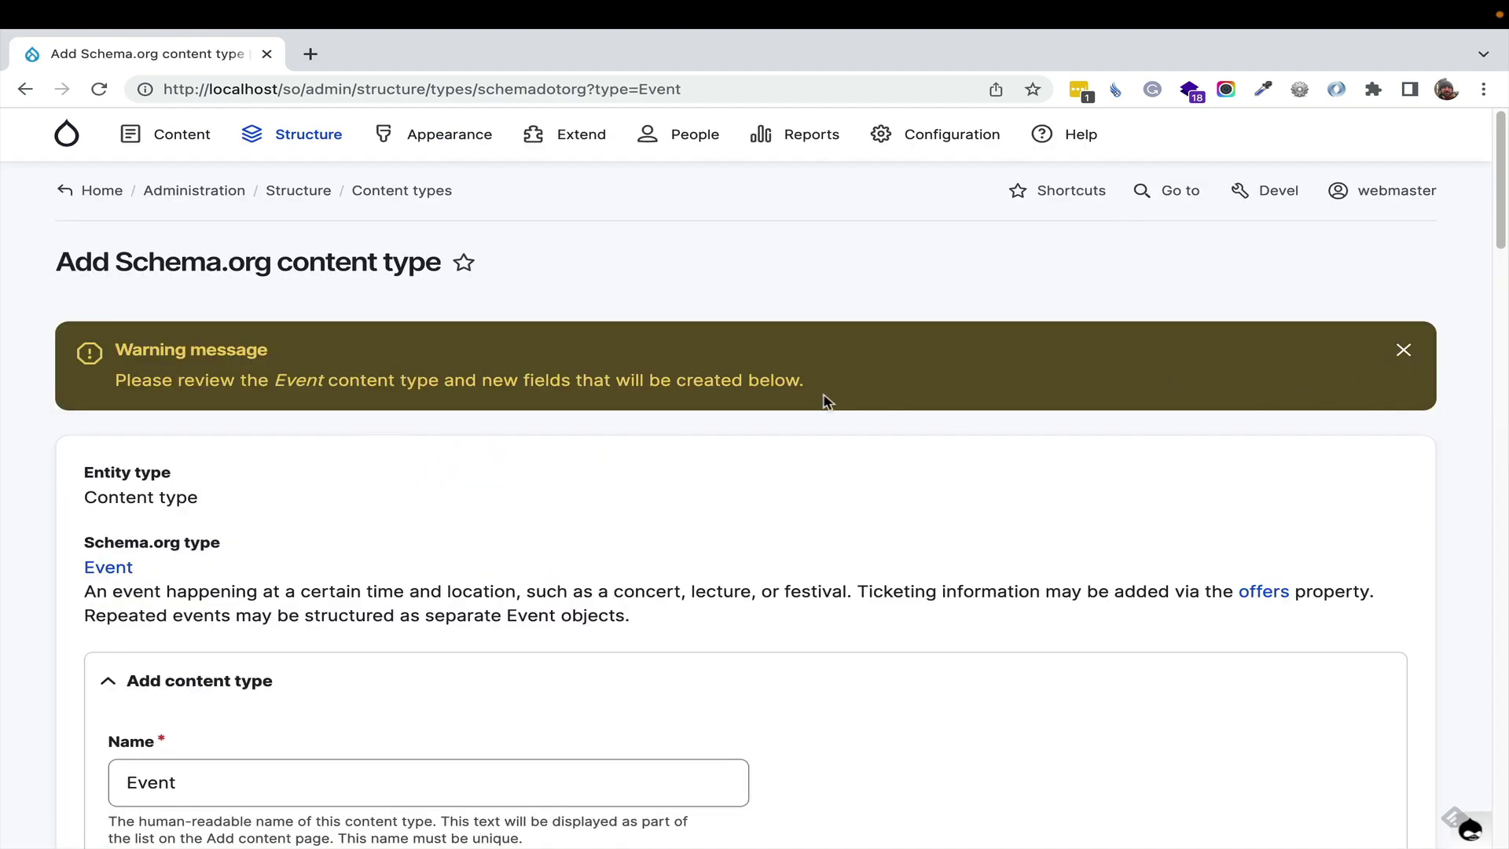
scroll(842, 397, "down", 5)
scroll(645, 383, "down", 6)
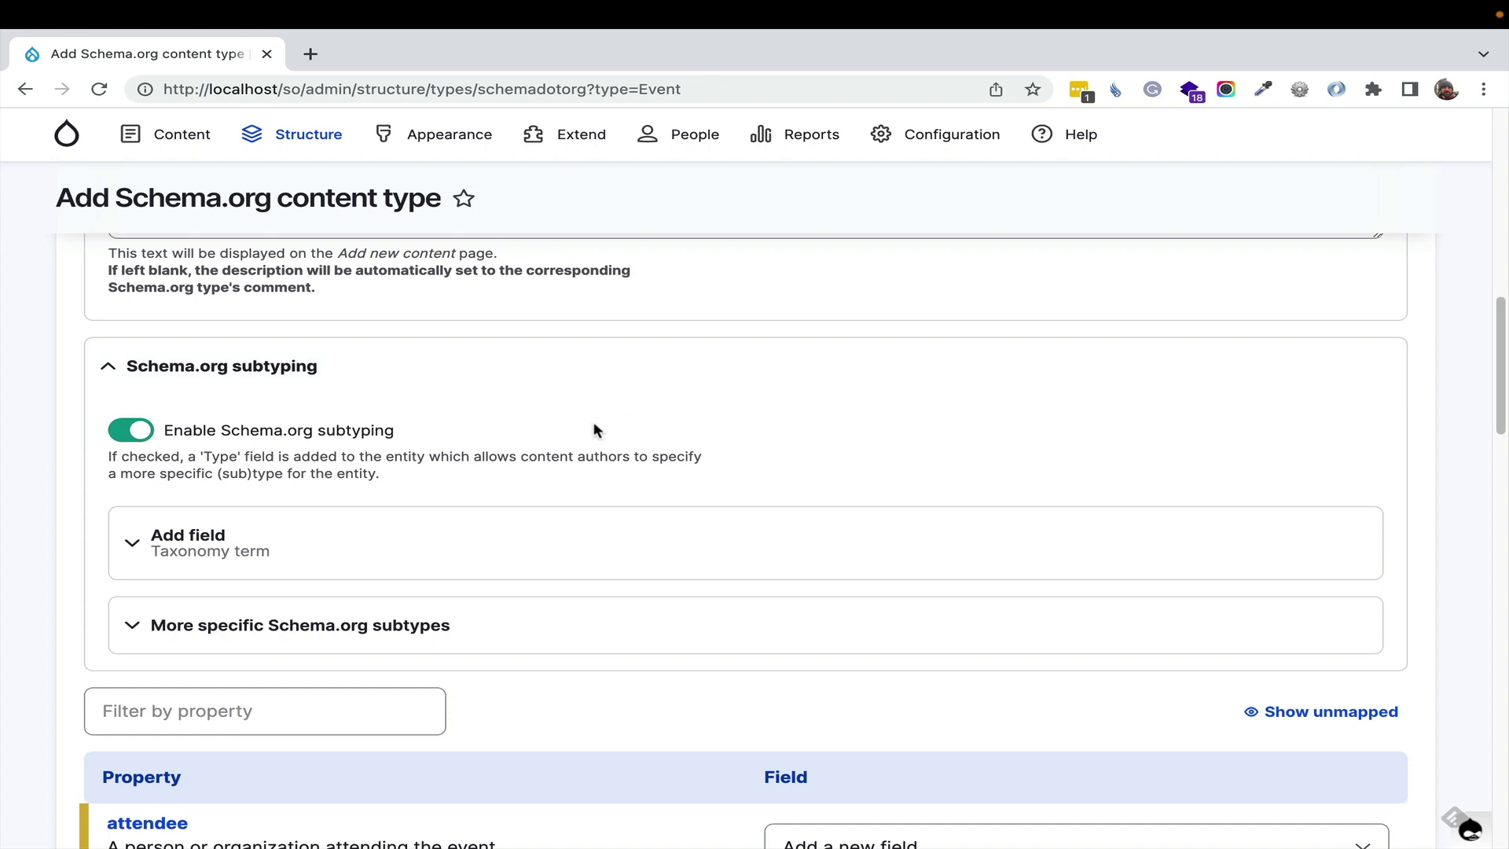
scroll(432, 452, "up", 7)
left_click(449, 425)
scroll(449, 425, "down", 8)
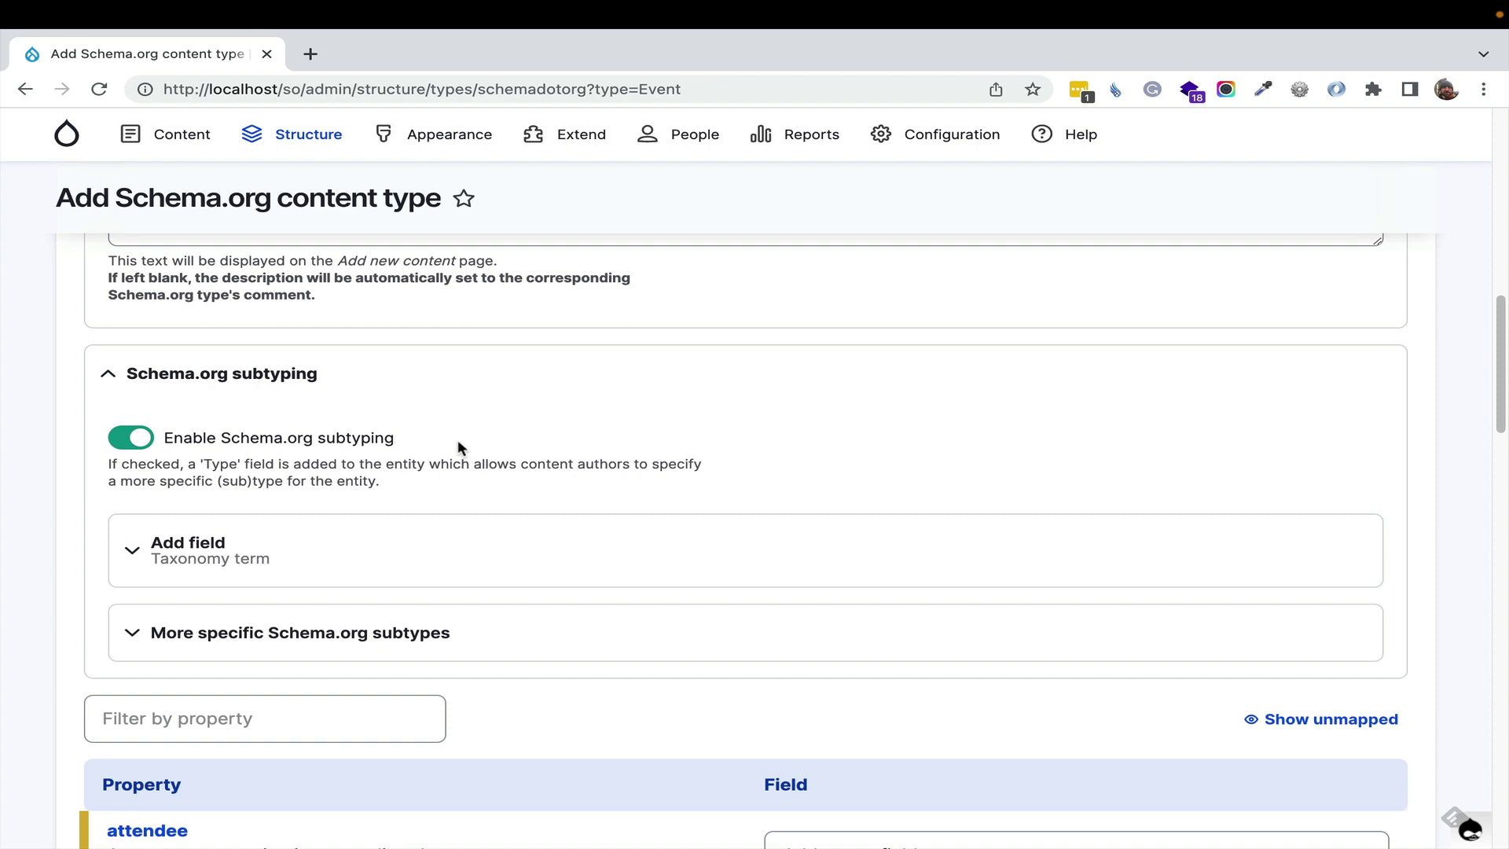
Examine the more specific Schema.org subtypes of Event, including those under UserInteraction, and collapse the subtype list
left_click(436, 629)
scroll(568, 542, "down", 5)
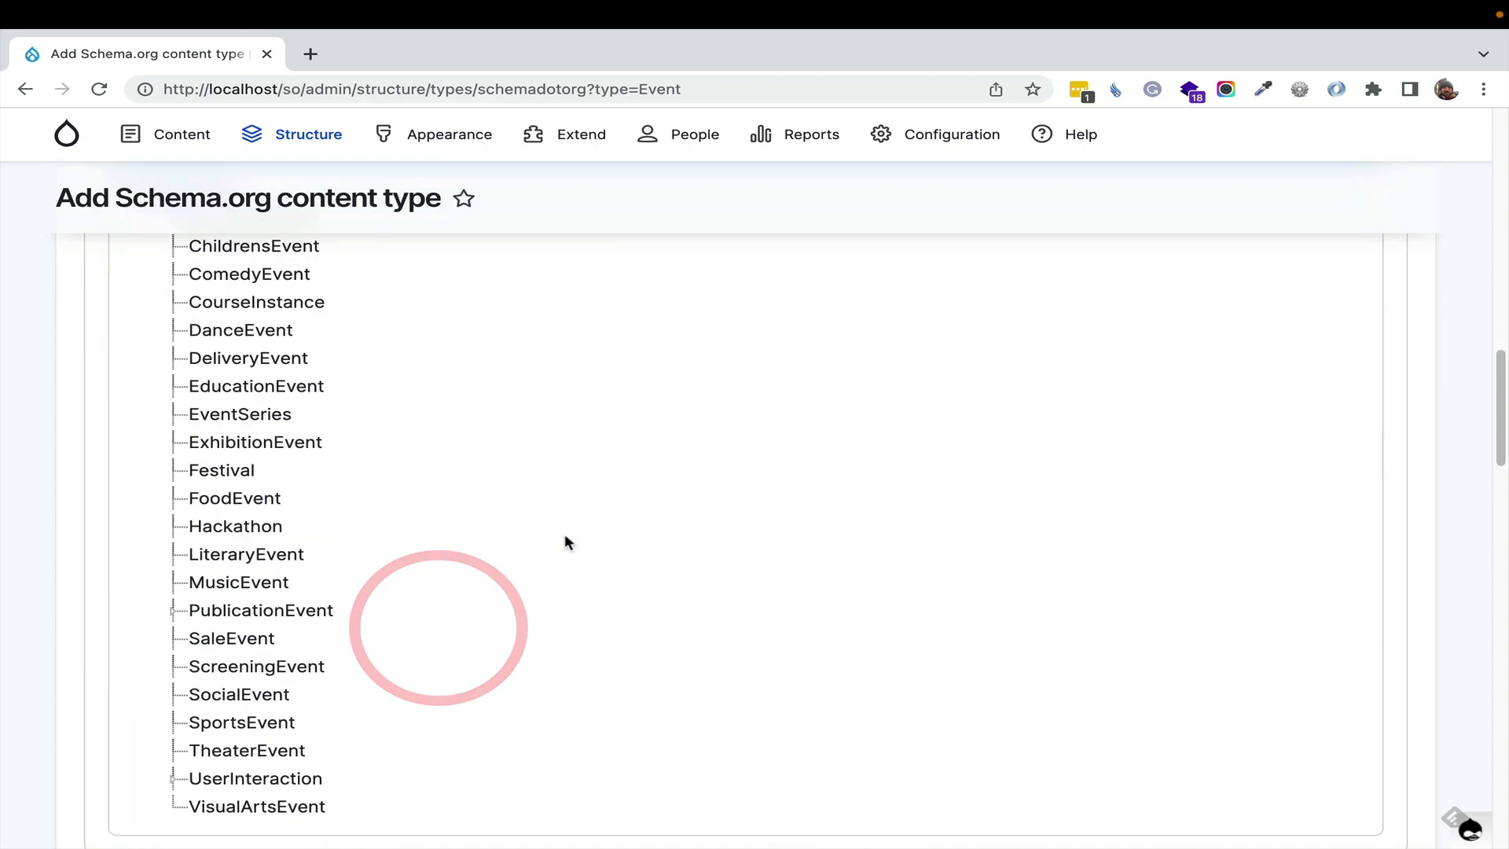
scroll(567, 543, "down", 1)
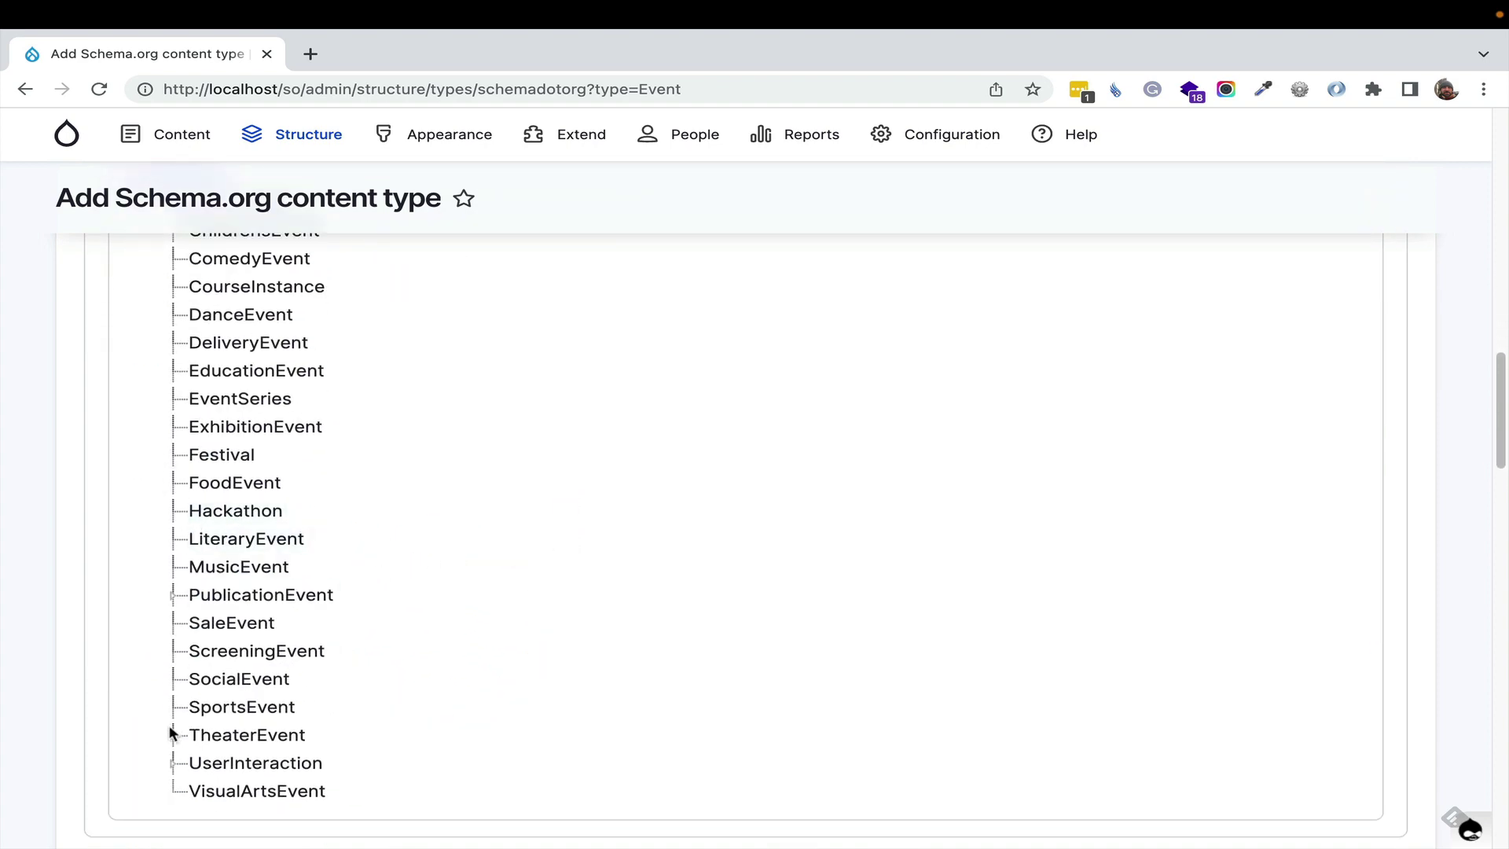
left_click(176, 766)
scroll(480, 648, "down", 4)
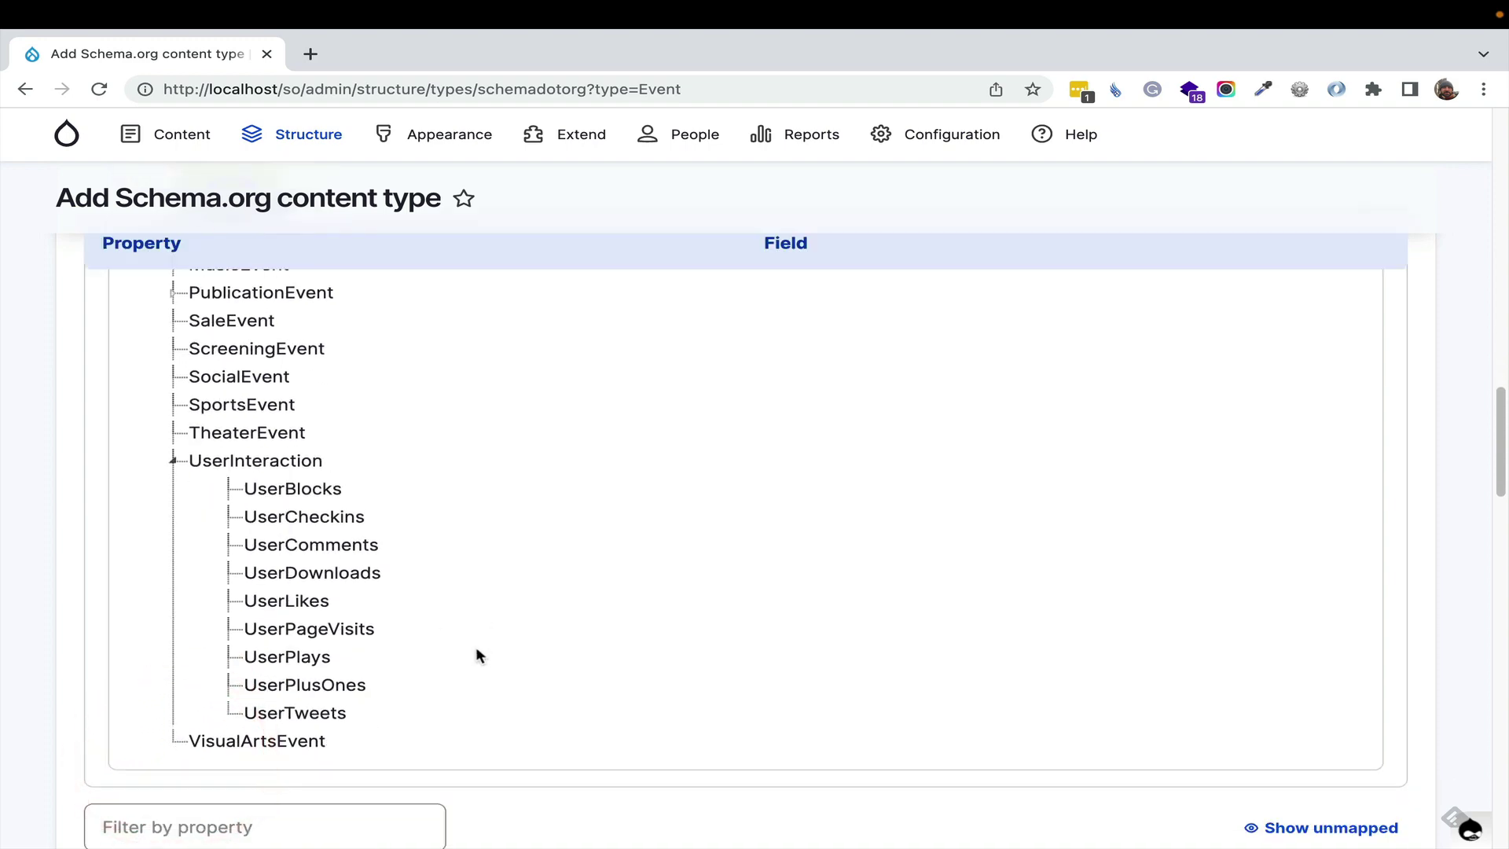
scroll(475, 646, "up", 6)
scroll(476, 649, "up", 2)
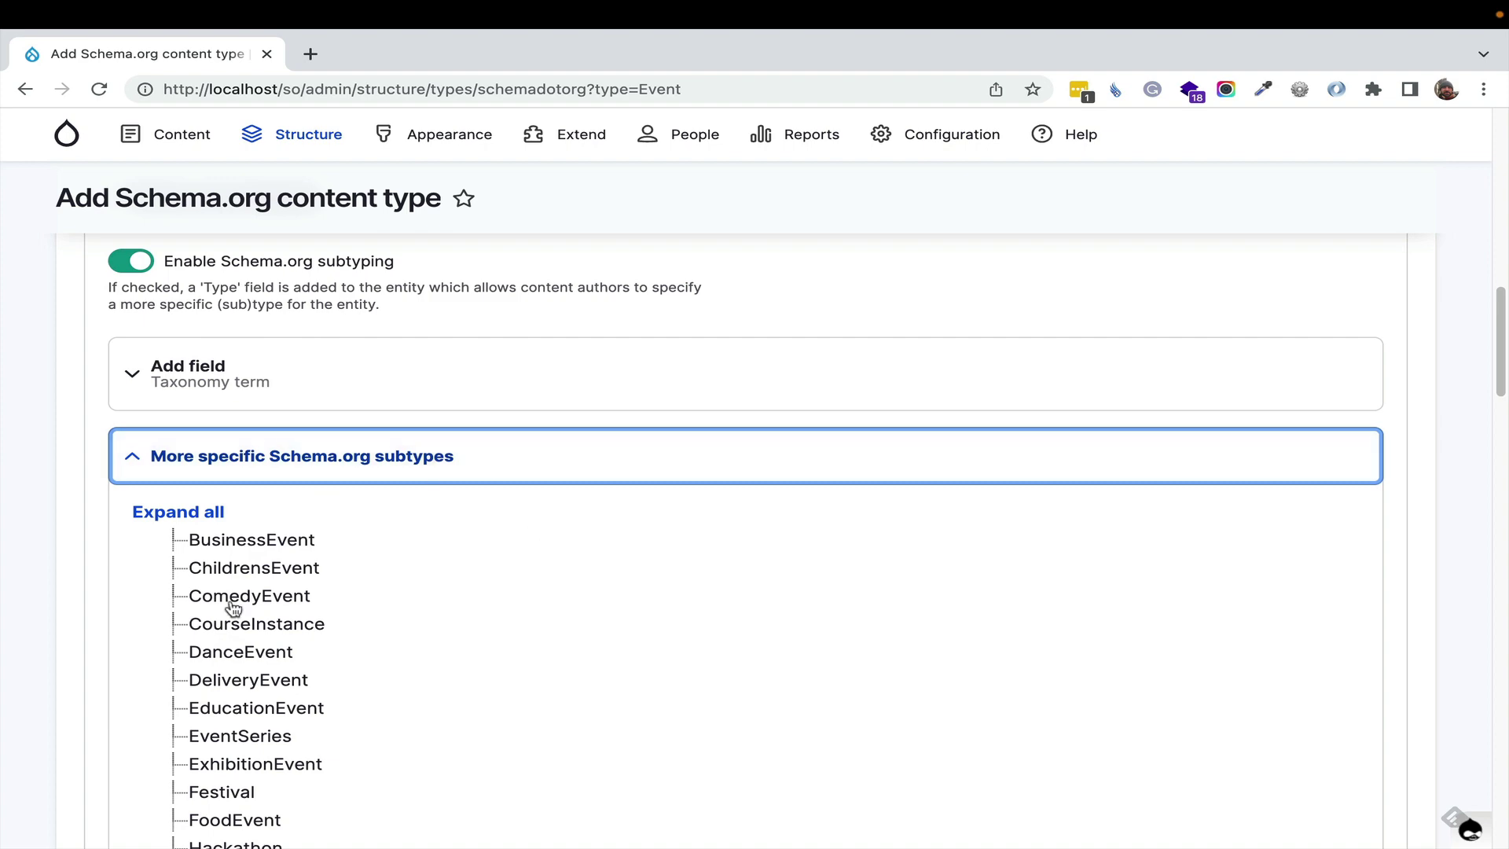
scroll(548, 574, "down", 3)
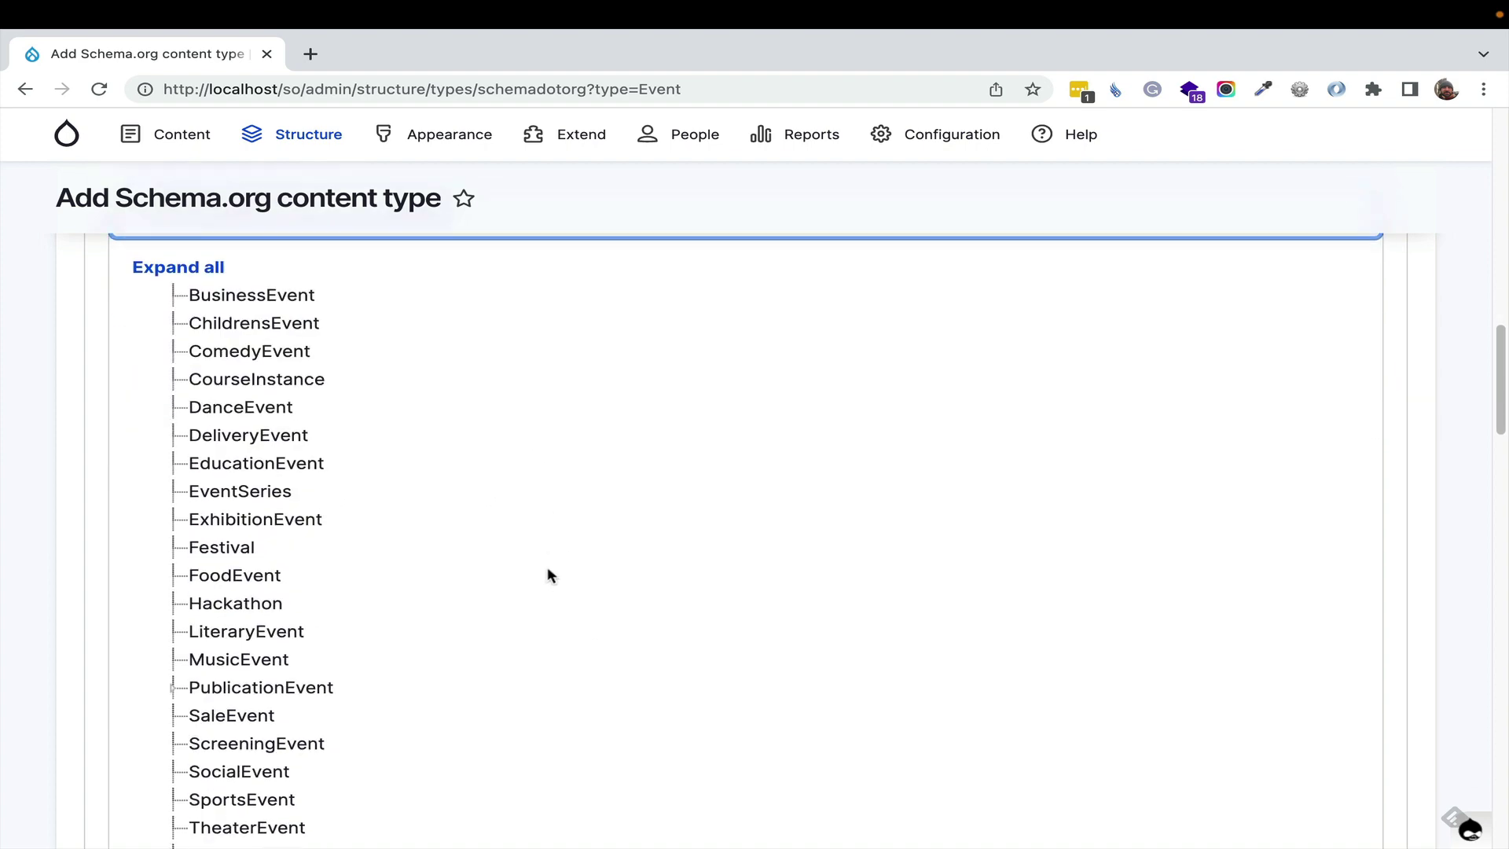
scroll(549, 573, "up", 7)
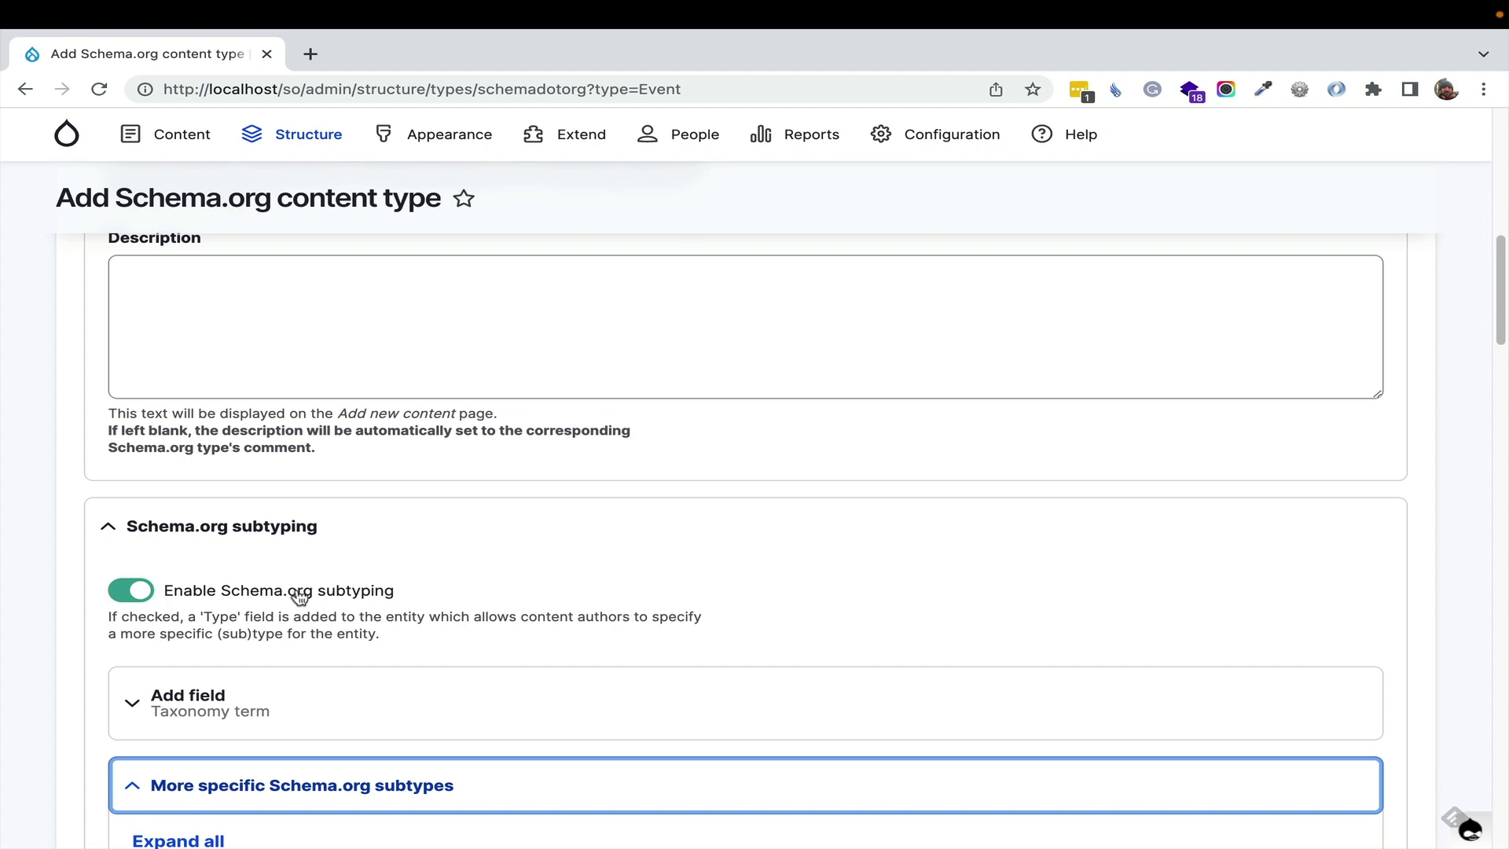
scroll(371, 591, "down", 5)
scroll(363, 591, "up", 10)
scroll(364, 591, "down", 4)
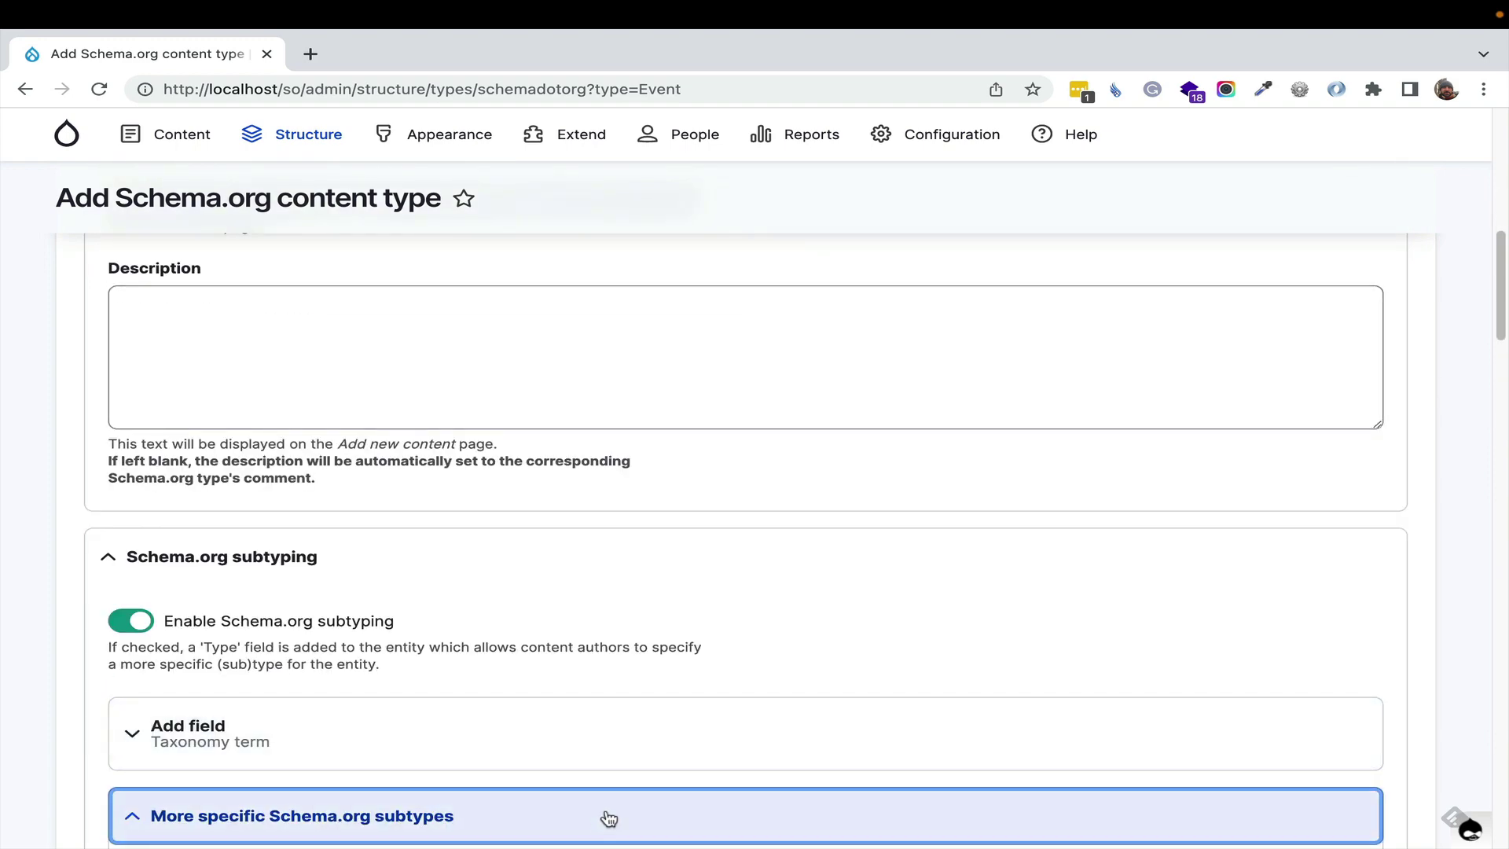
left_click(608, 813)
Review the Event property mappings down to eventStatus and examine the enumeration members of EventStatusType, closing its definition
scroll(540, 521, "down", 5)
scroll(621, 519, "down", 4)
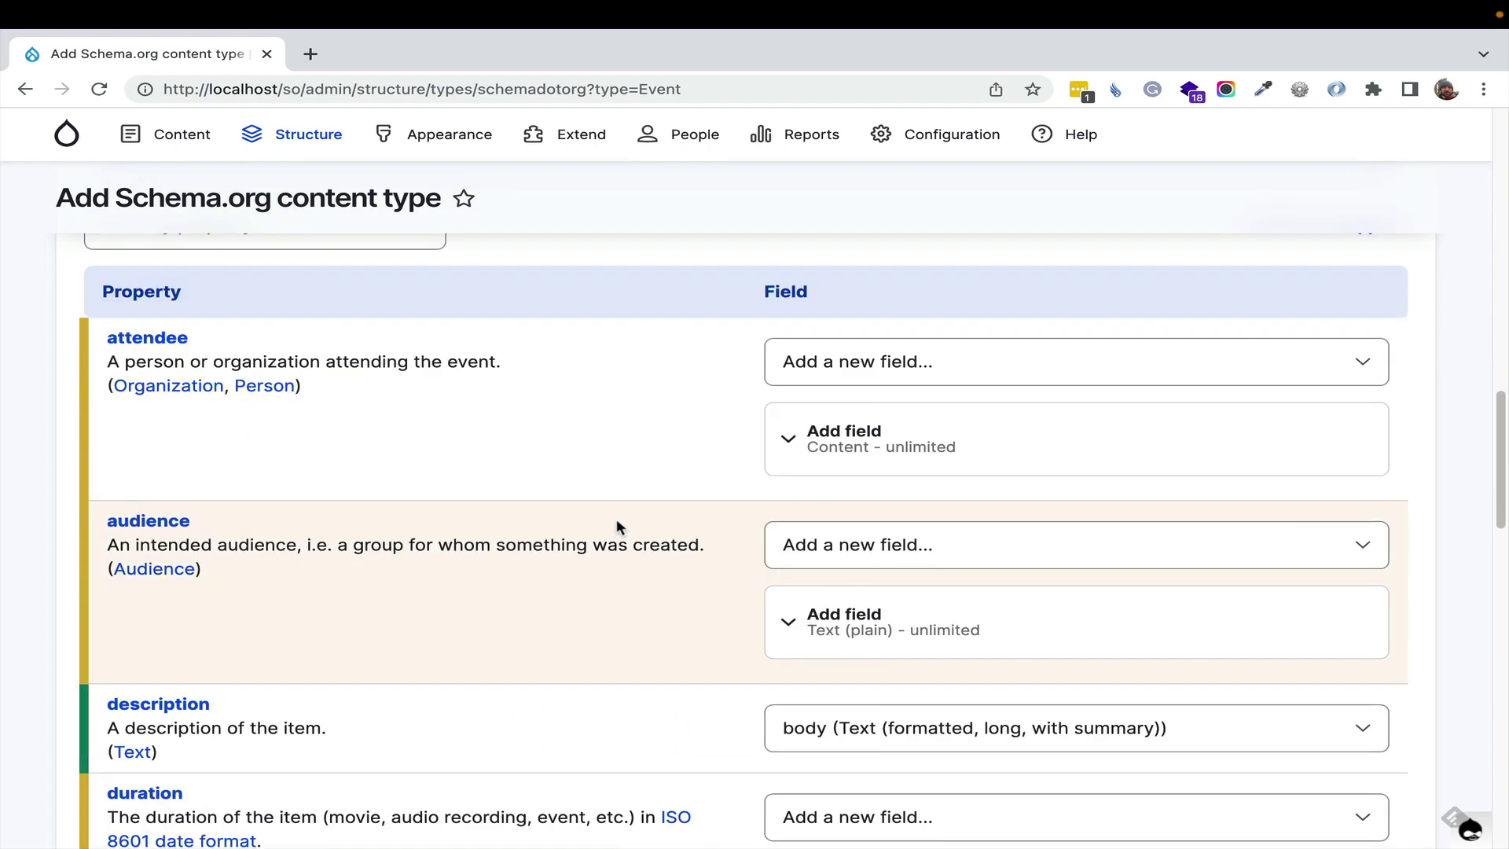
scroll(496, 495, "down", 5)
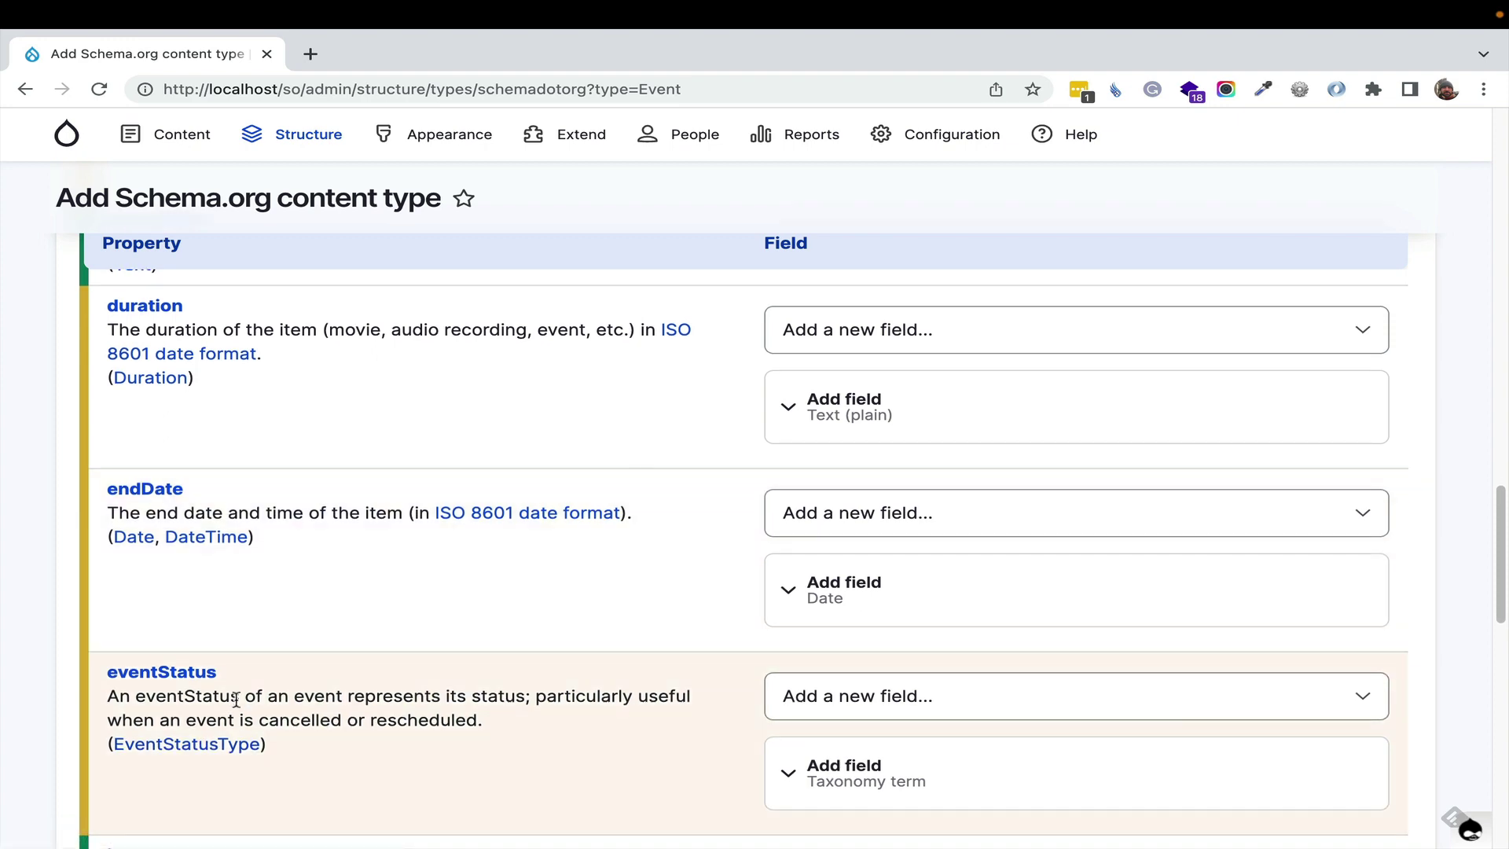
left_click(214, 746)
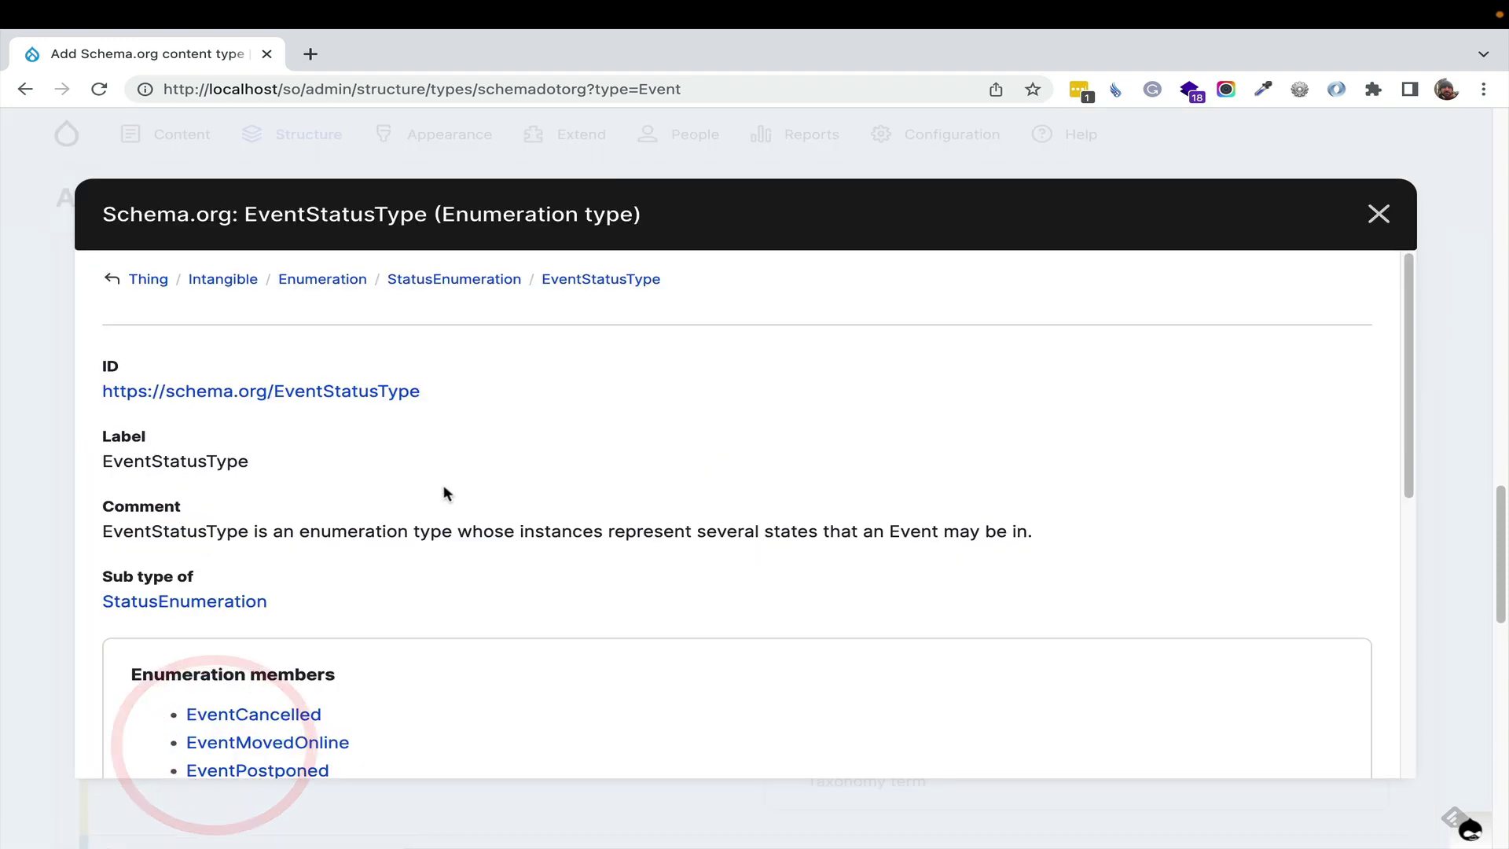
scroll(433, 605, "down", 4)
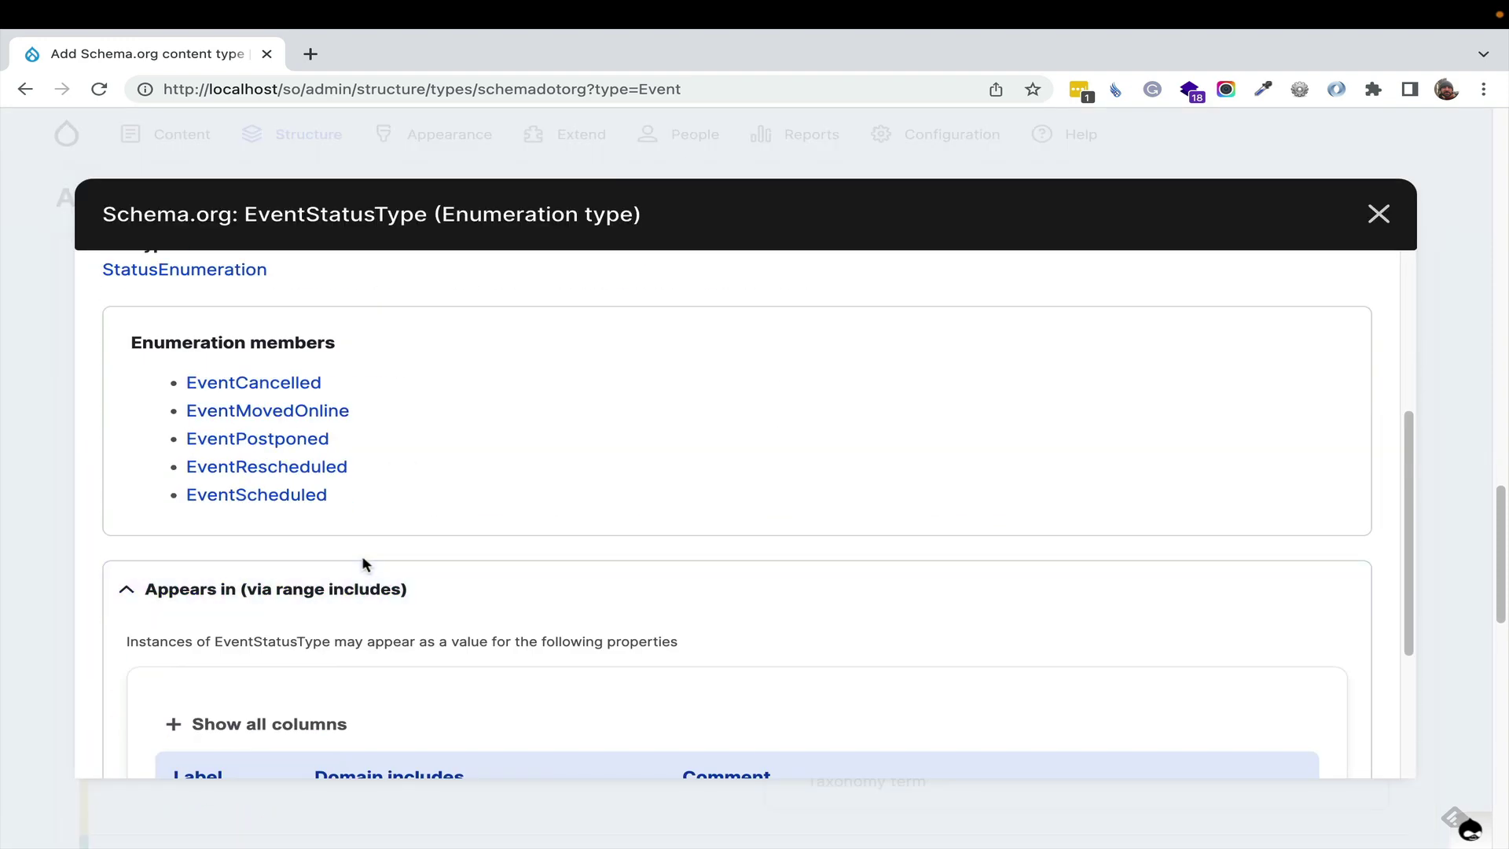
scroll(359, 564, "up", 2)
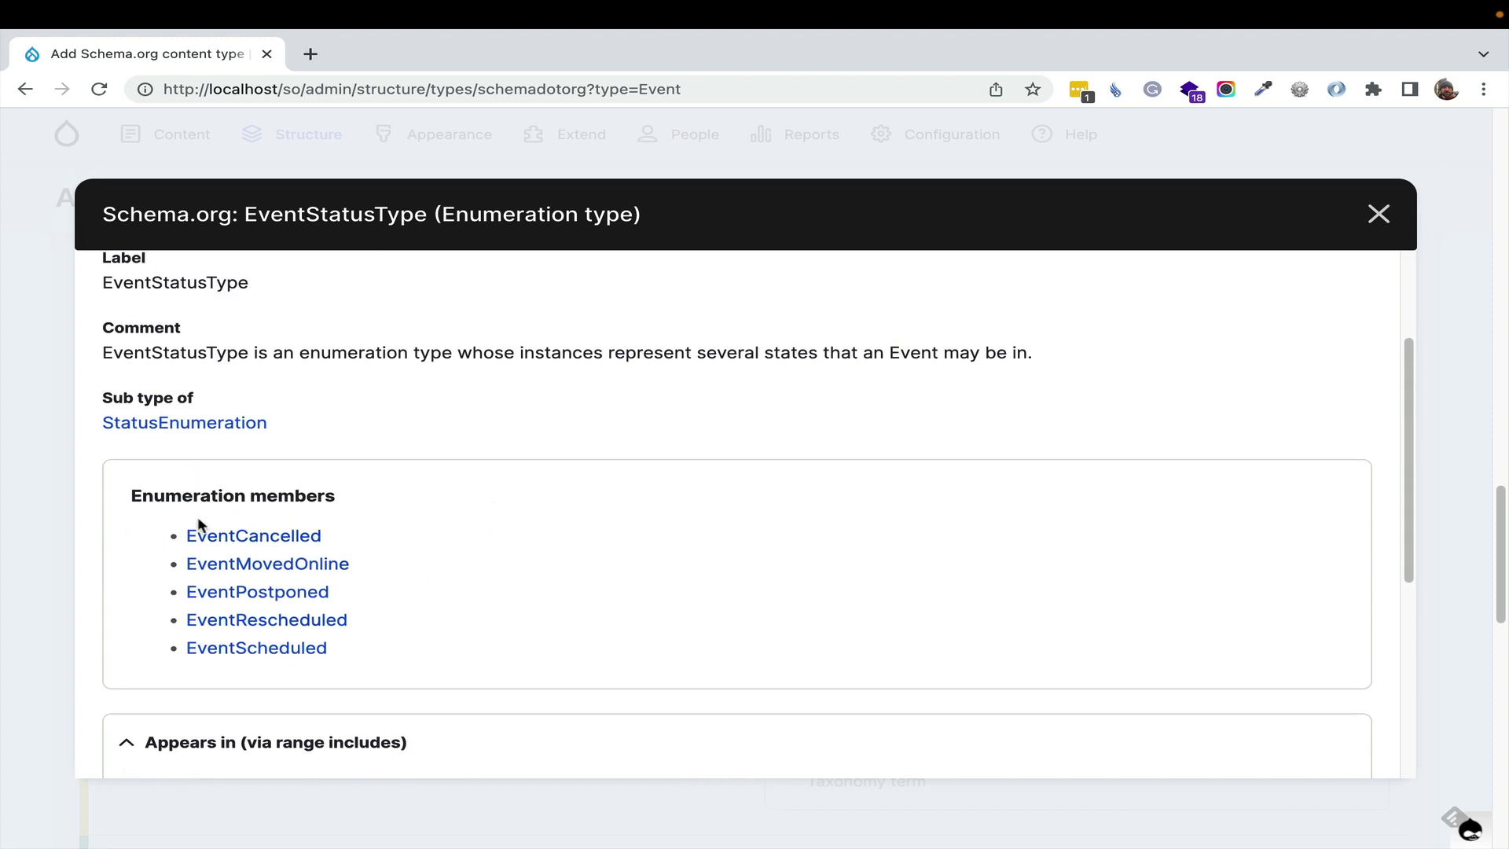
scroll(539, 492, "up", 2)
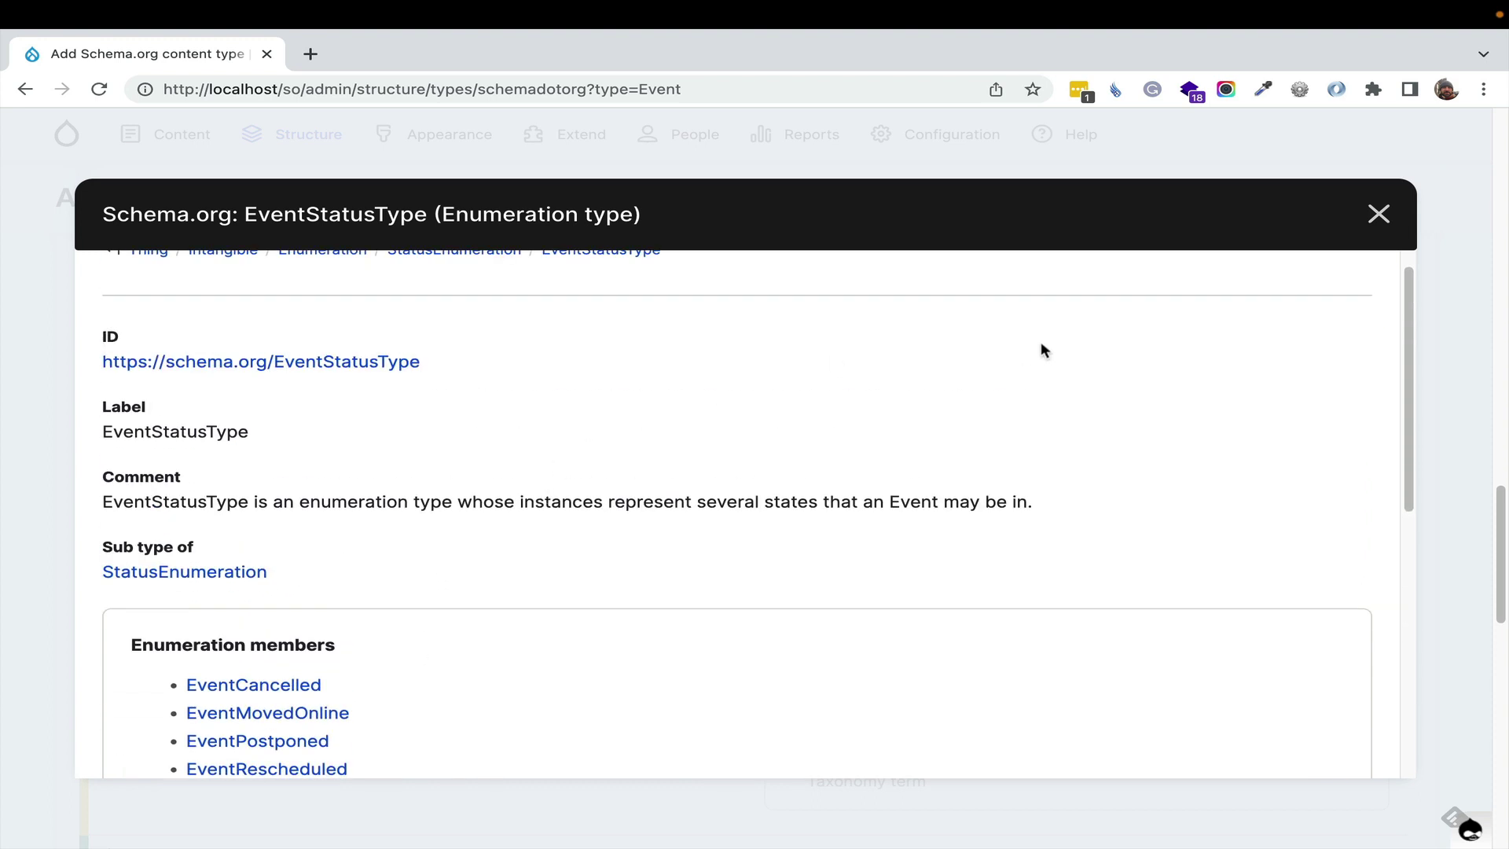
left_click(1379, 220)
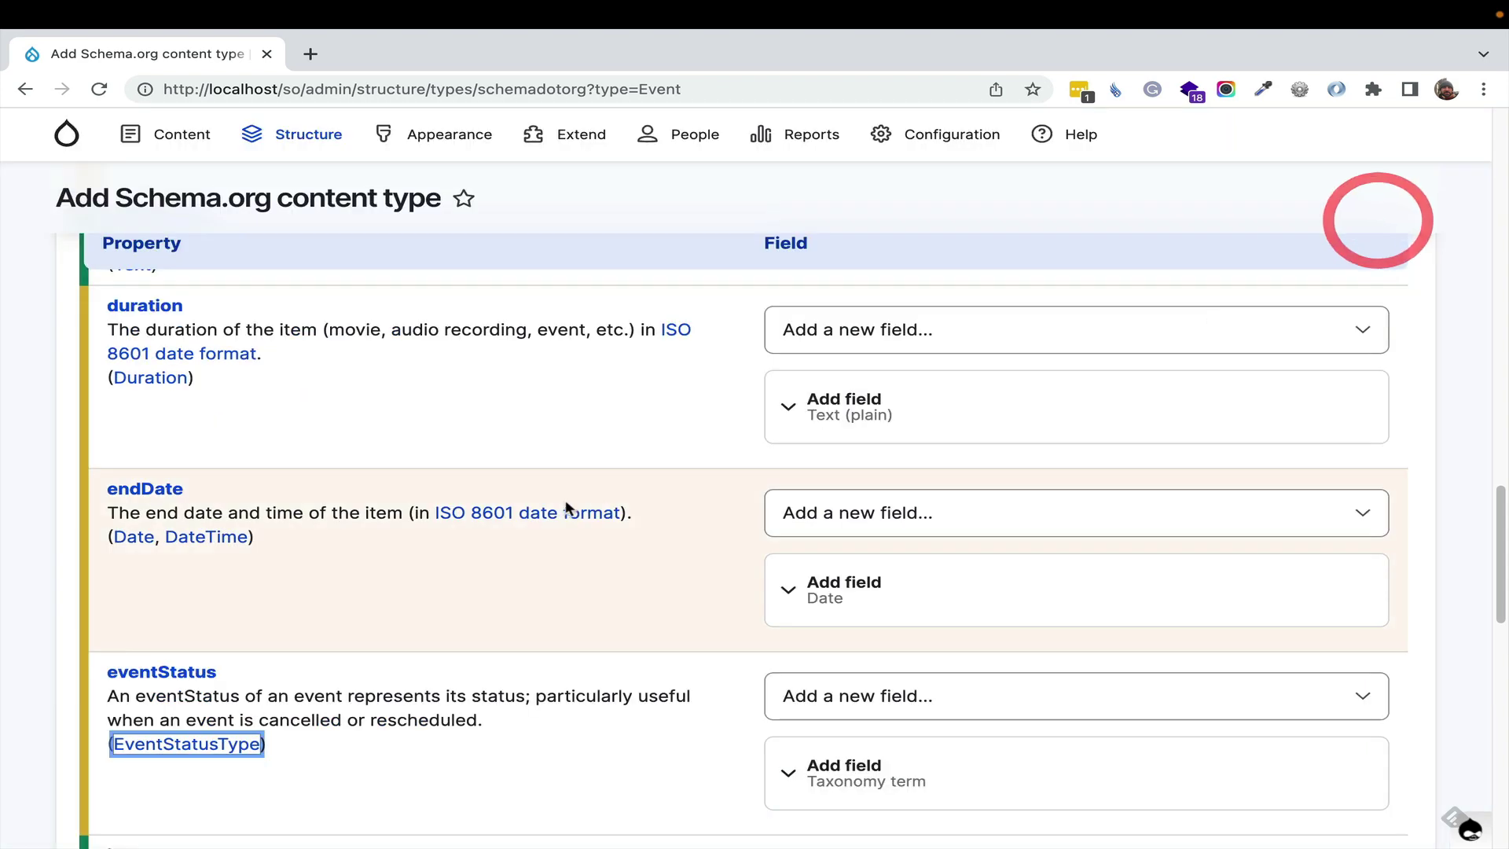
Save the Event content type after skimming its remaining property mappings from image to startDate
scroll(413, 567, "down", 3)
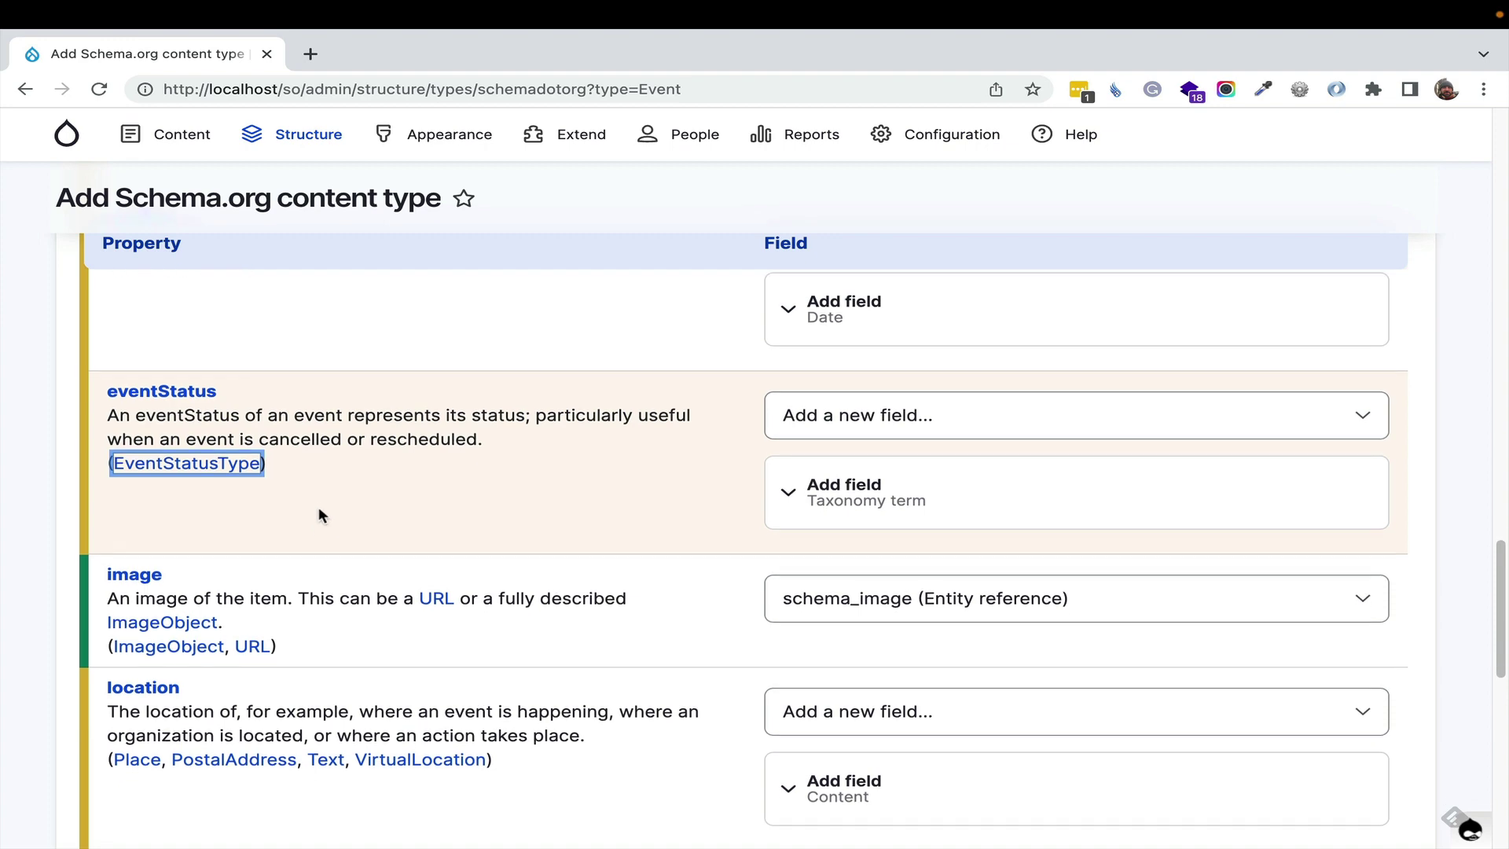
scroll(321, 519, "down", 9)
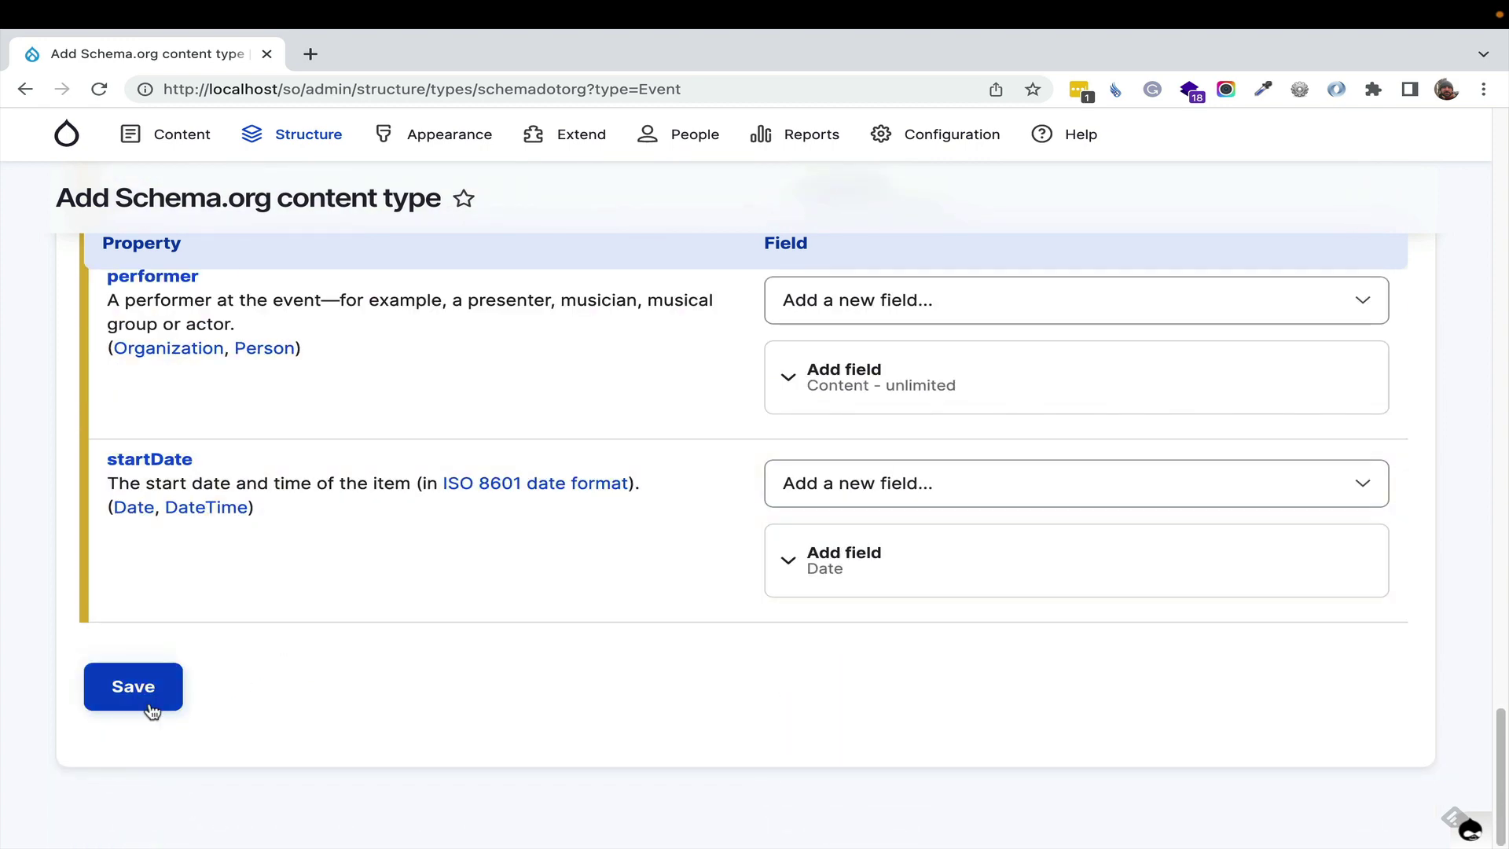
left_click(151, 705)
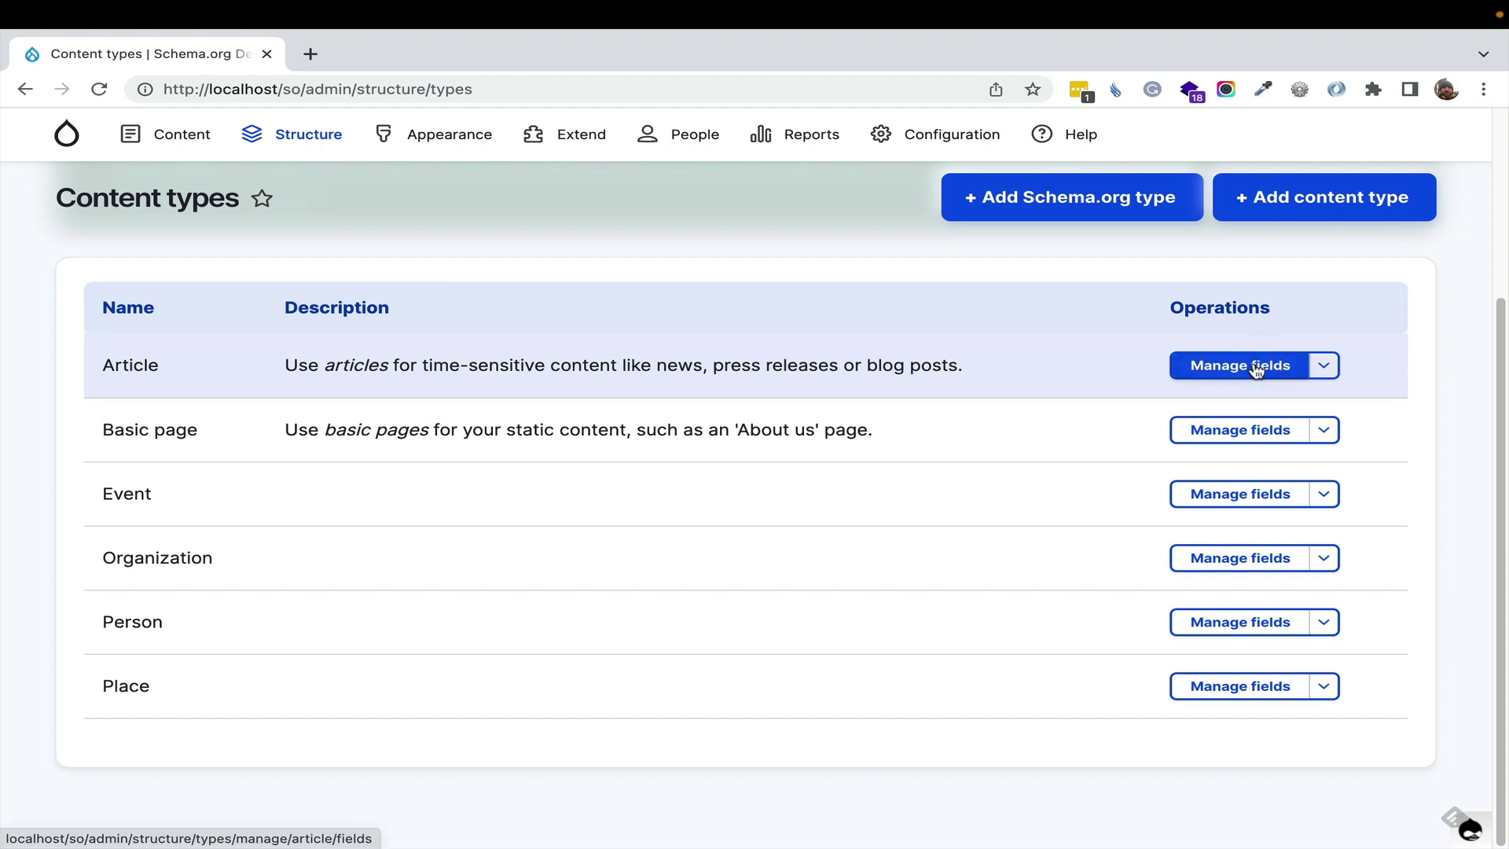
Open the Schema.org field mapping of the existing Article content type and review its proposed mappings from alternativeHeadline to headline
left_click(1256, 363)
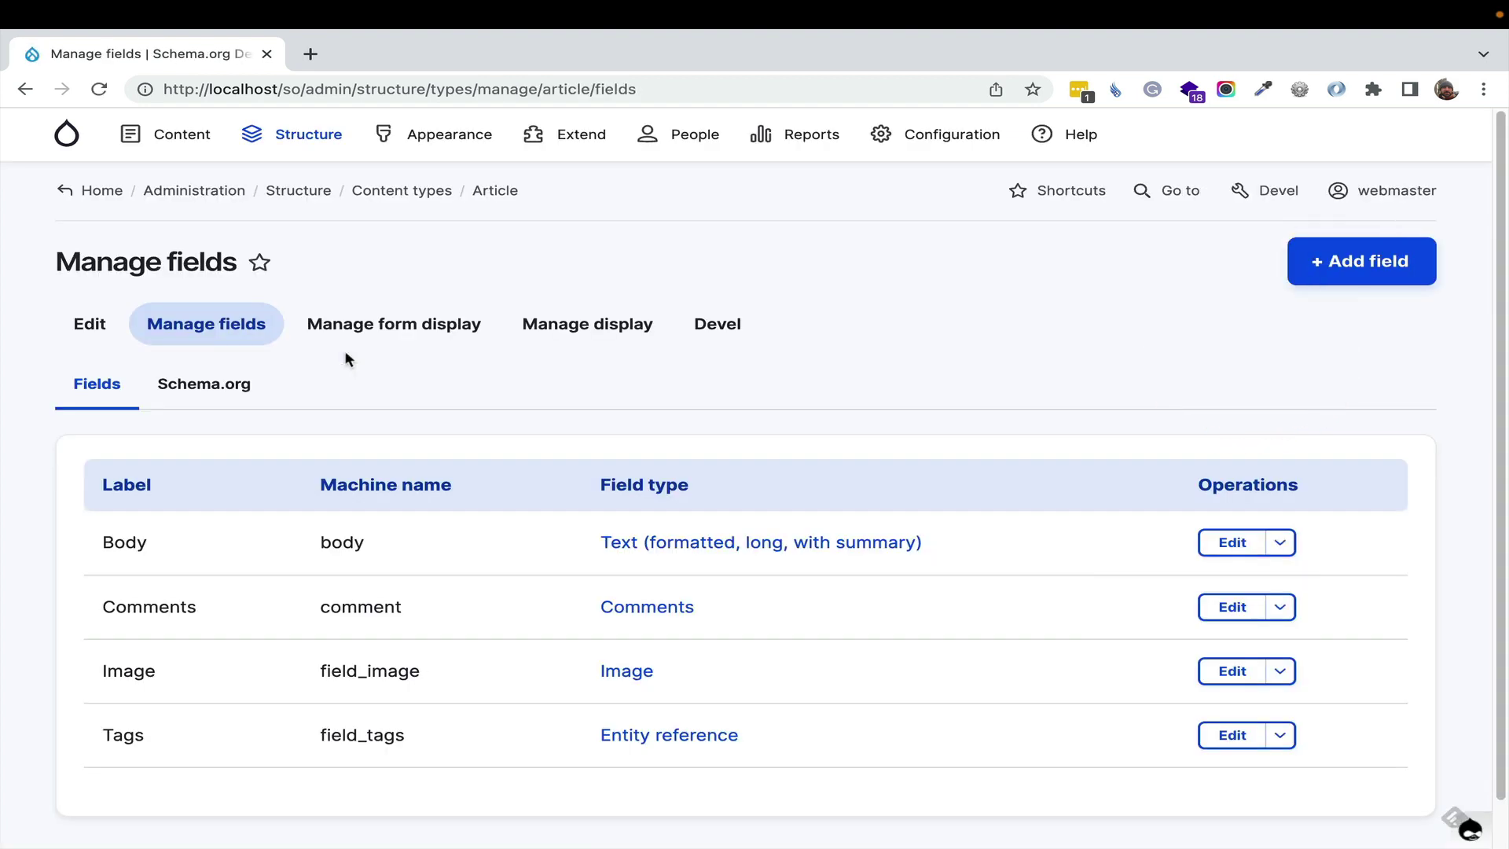
left_click(219, 387)
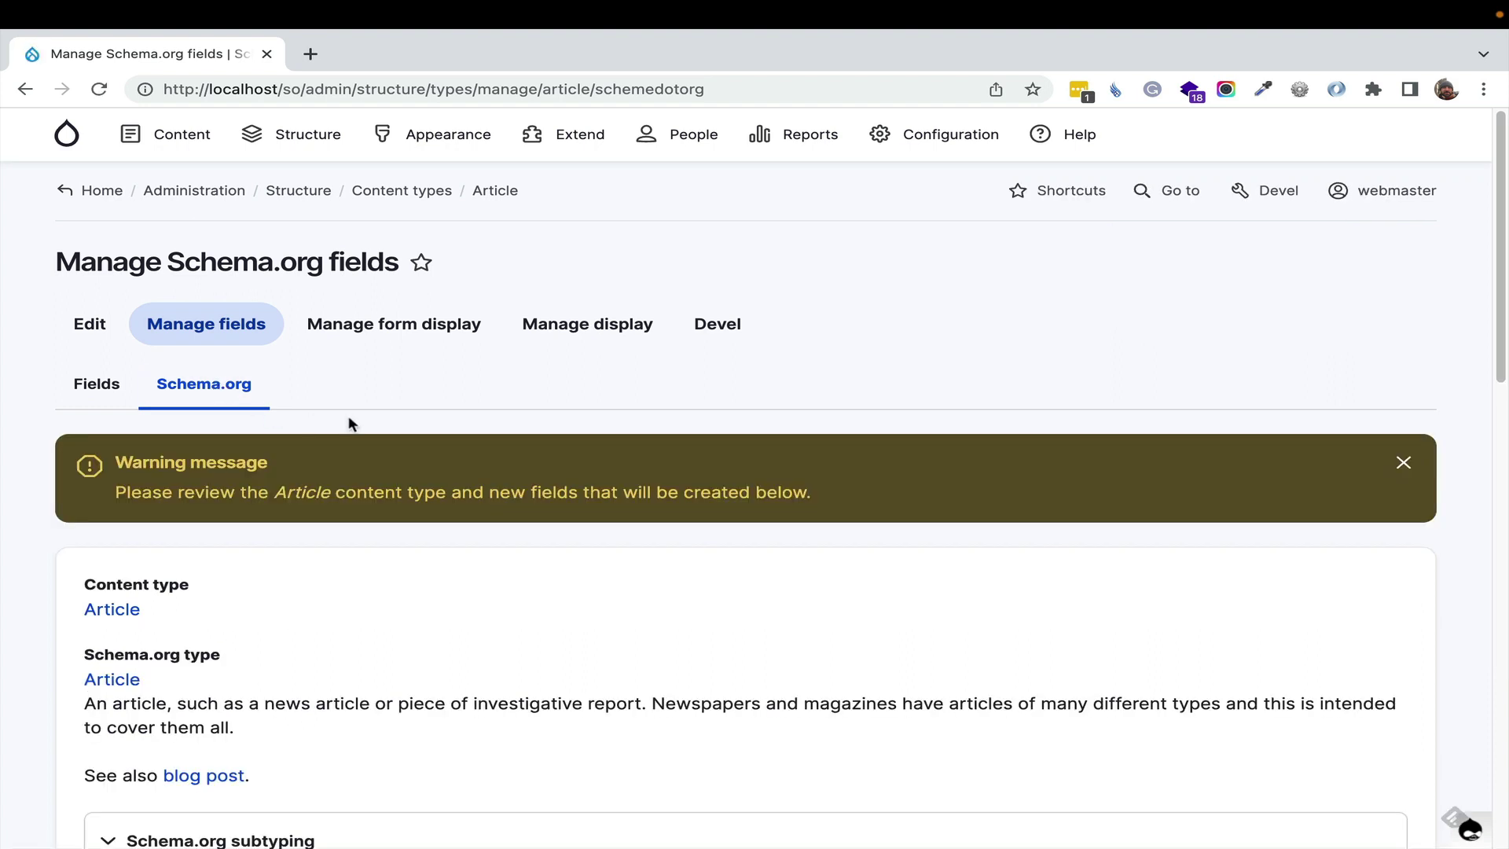
scroll(350, 414, "down", 2)
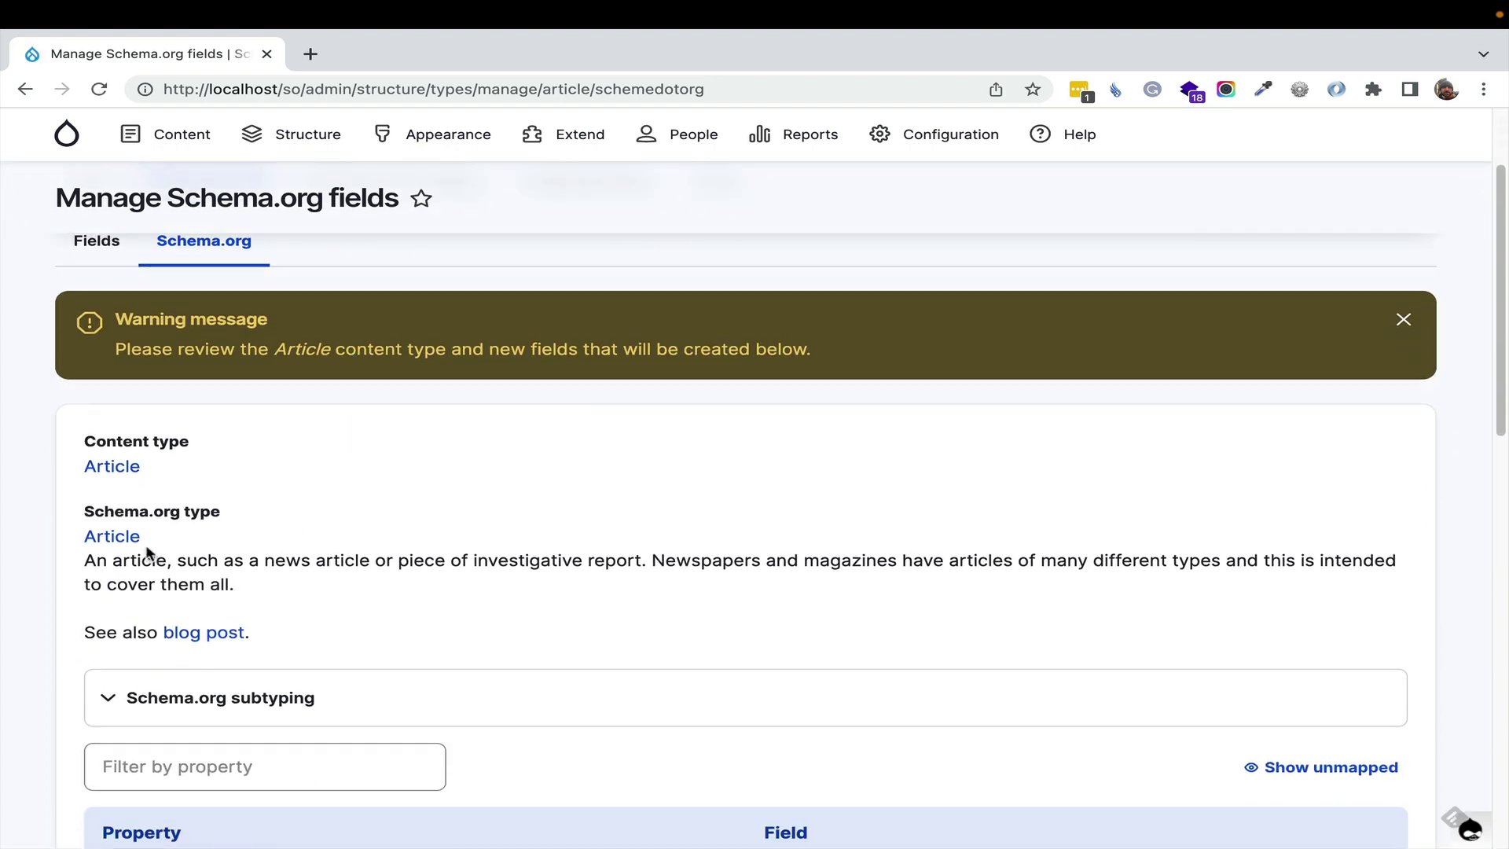
scroll(522, 543, "down", 5)
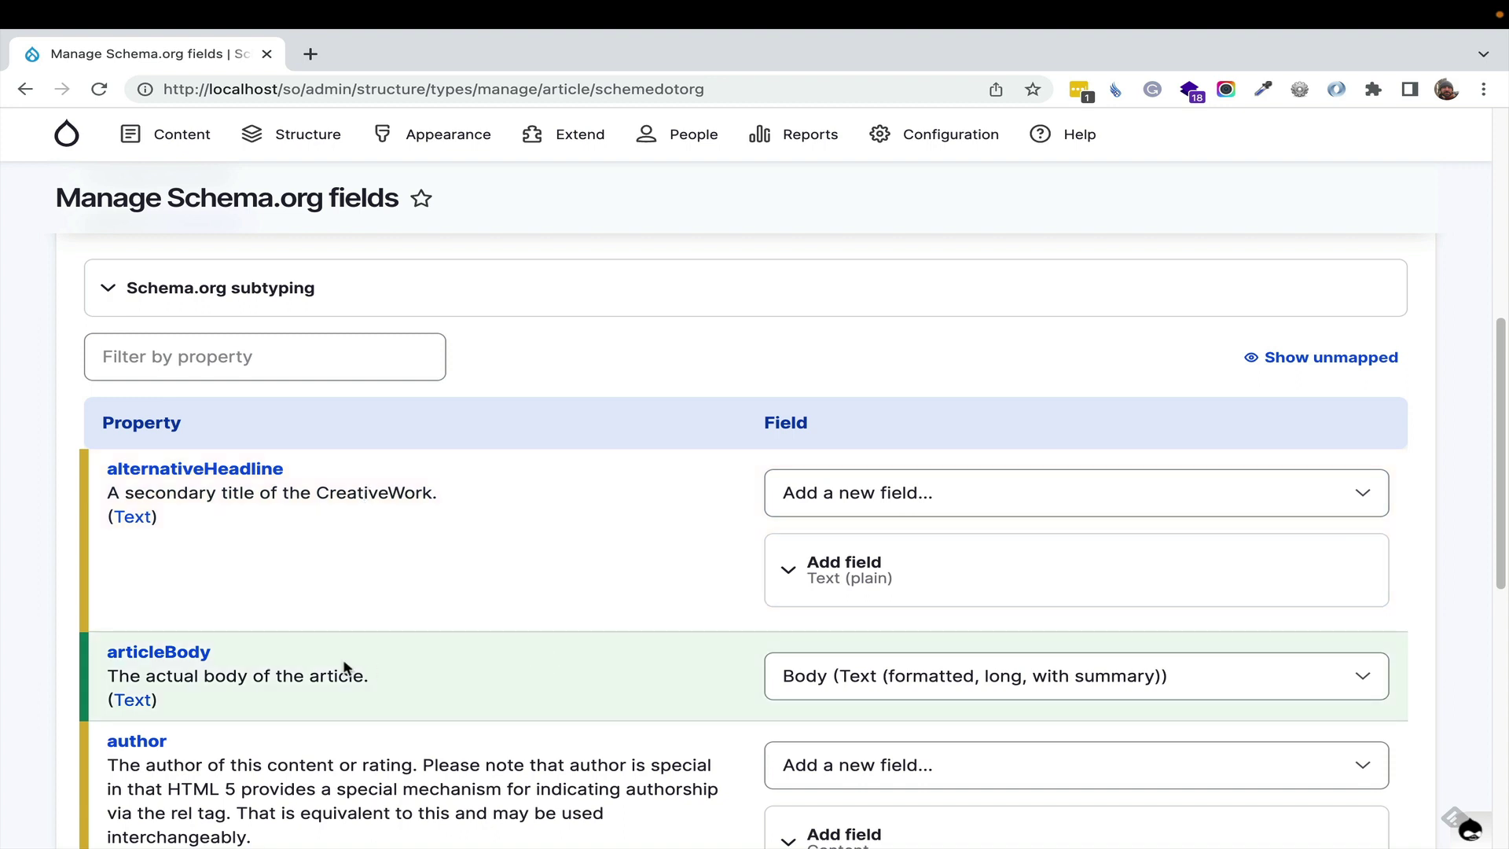
scroll(382, 554, "down", 1)
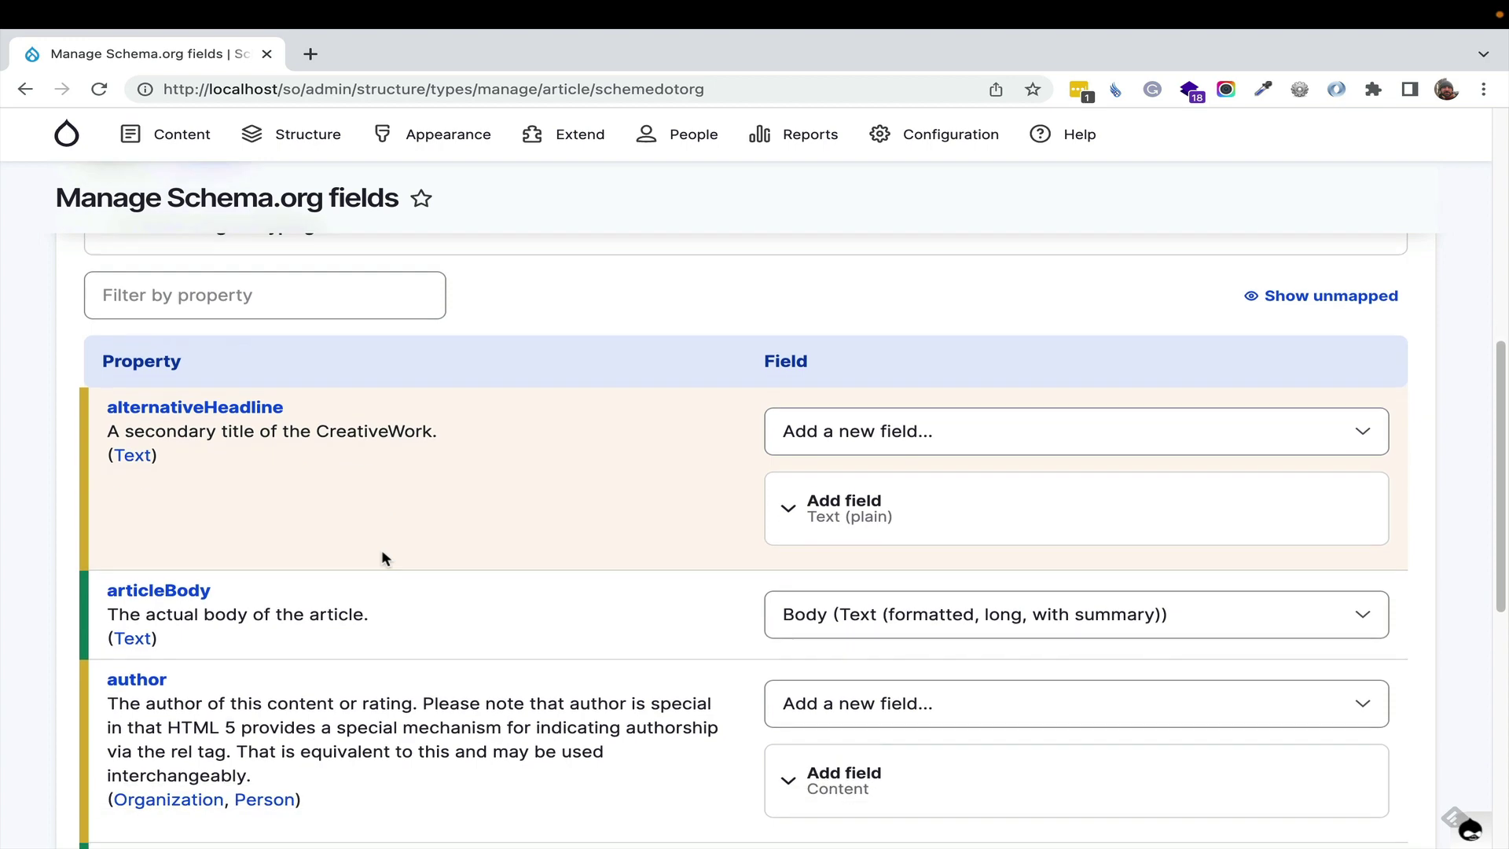
scroll(383, 556, "down", 3)
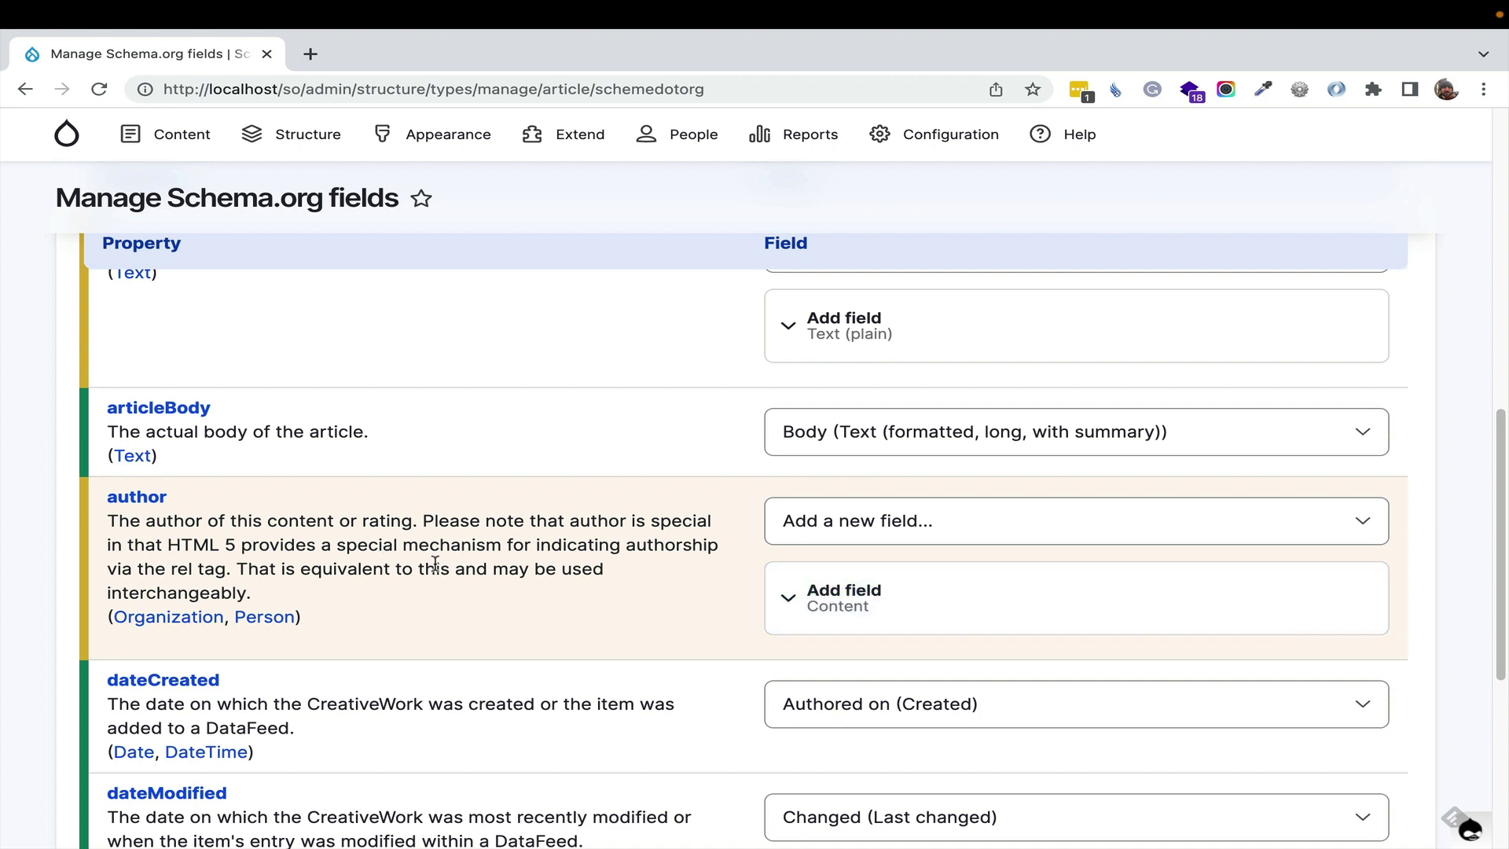
scroll(655, 533, "down", 4)
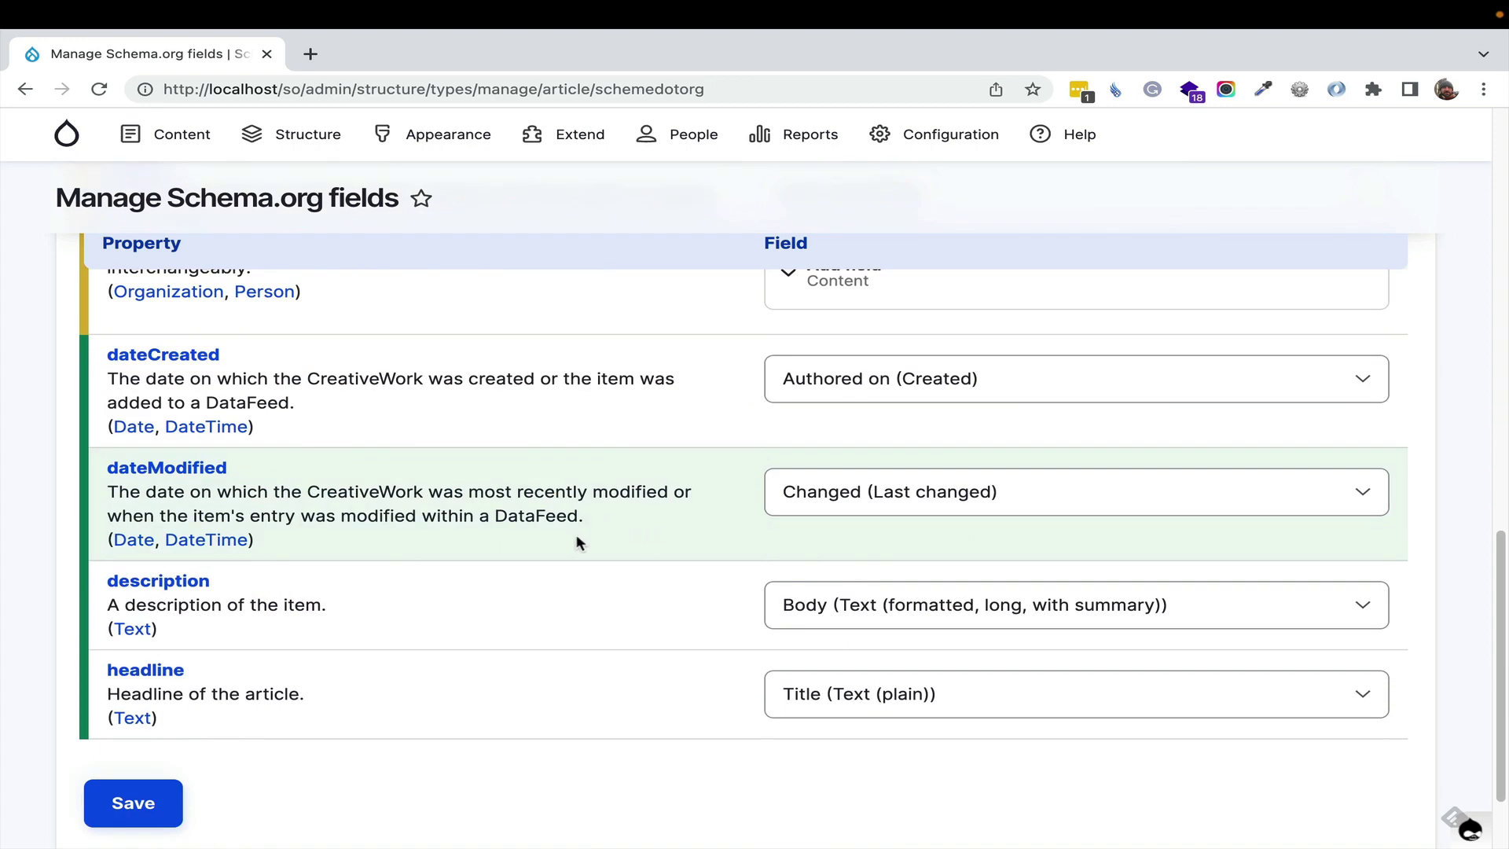
scroll(539, 629, "up", 9)
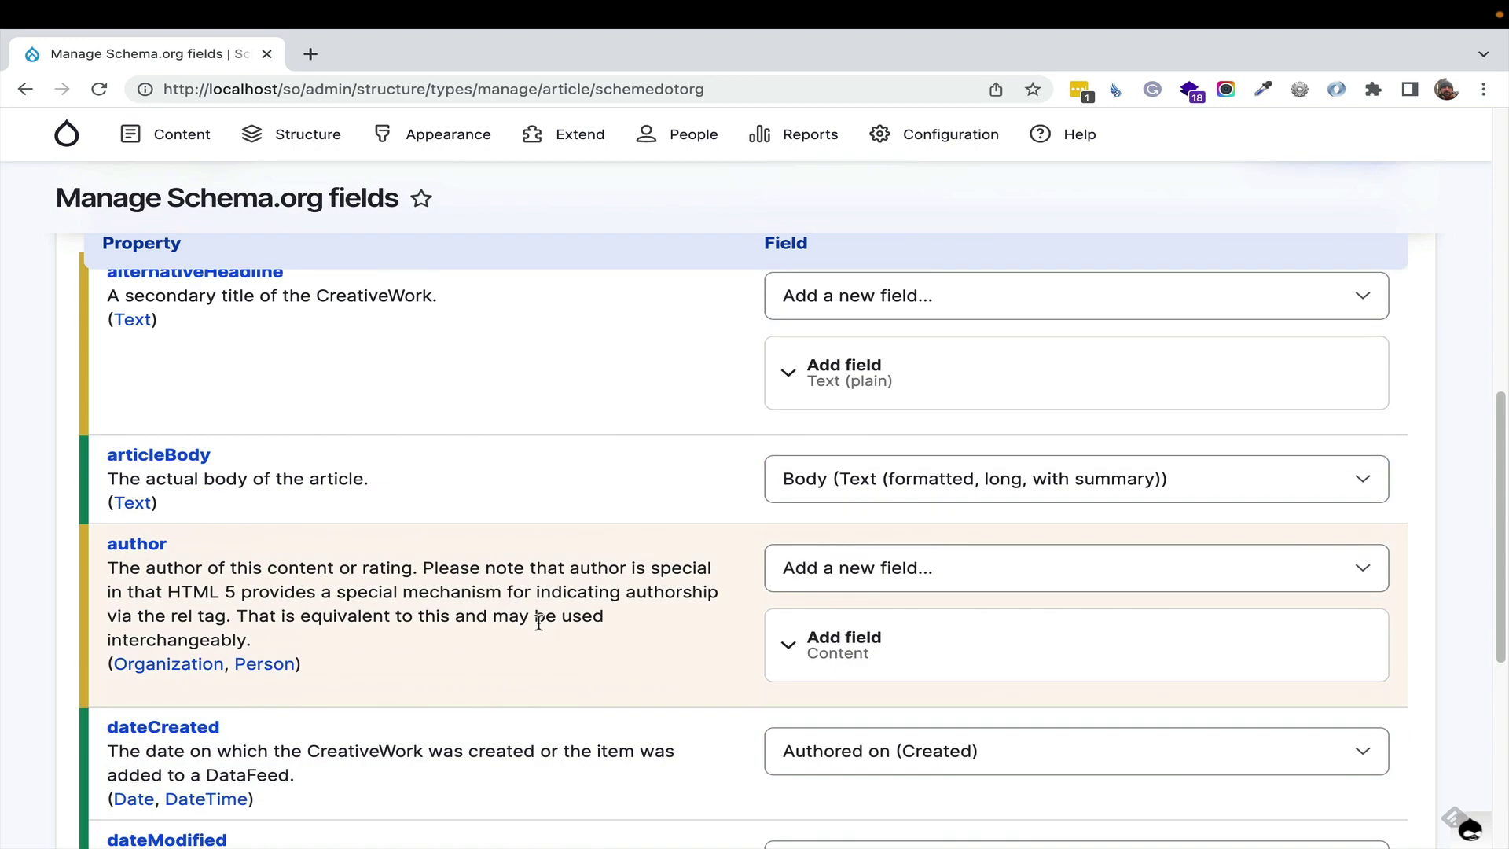
Filter the Article properties by "image" and map the image property to the existing Image (Image) field
left_click(266, 481)
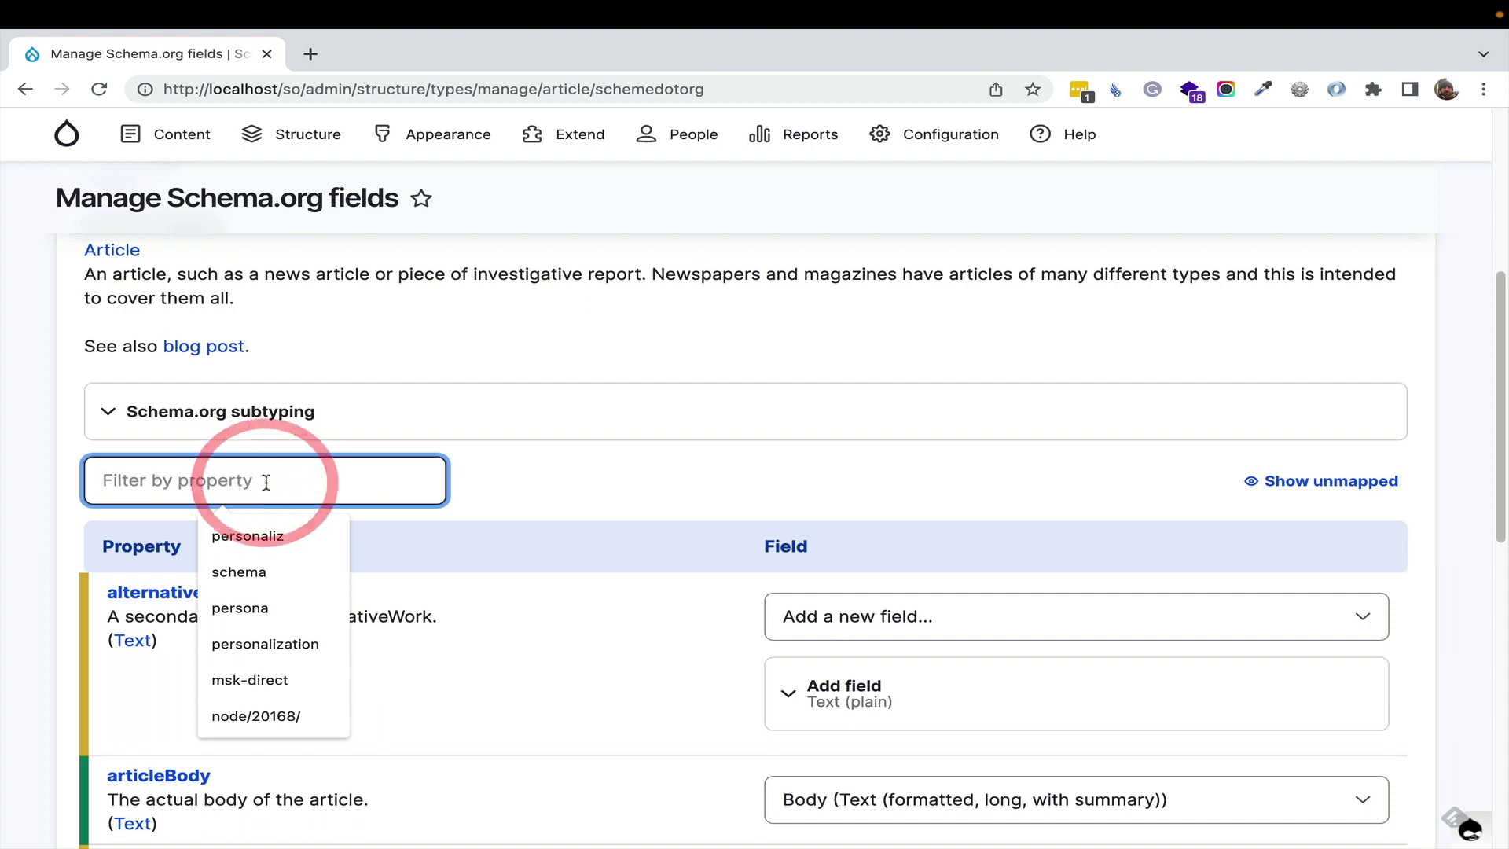
type("image")
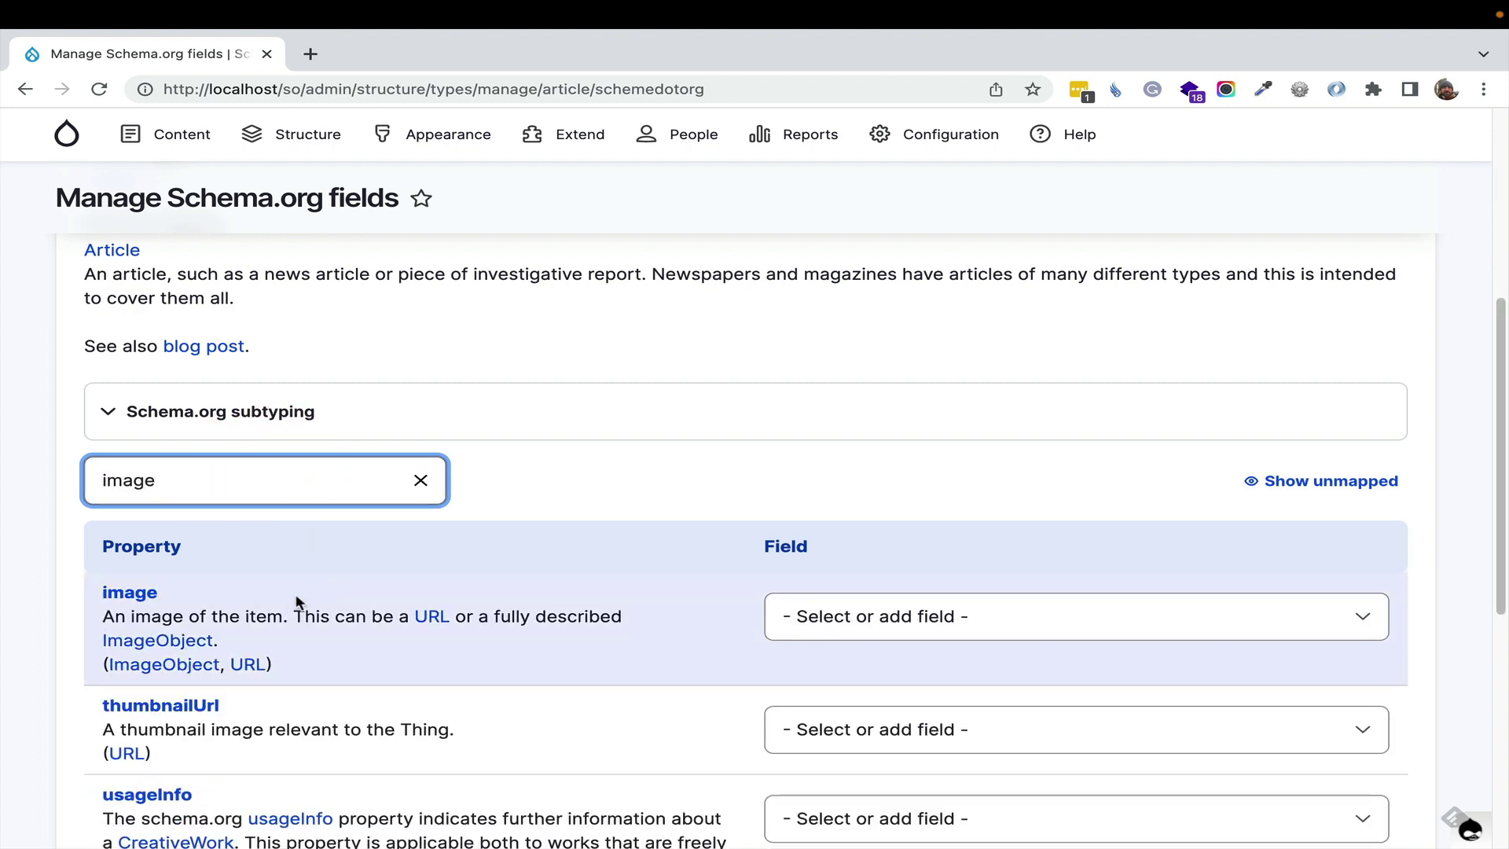
left_click(917, 620)
left_click(918, 750)
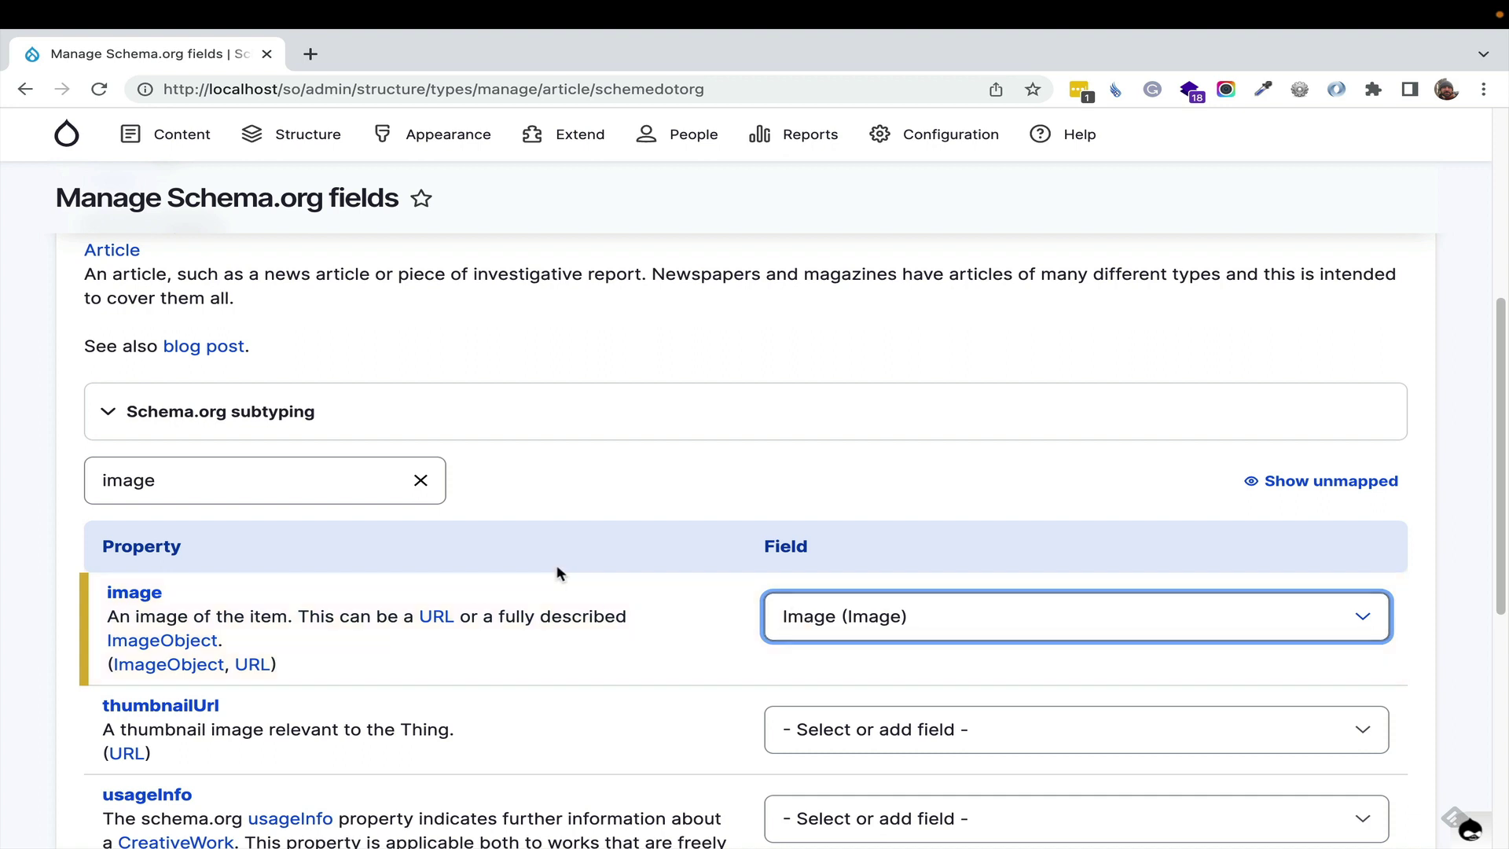
Save the Schema.org mapping of the Article content type
scroll(558, 565, "down", 6)
left_click(149, 701)
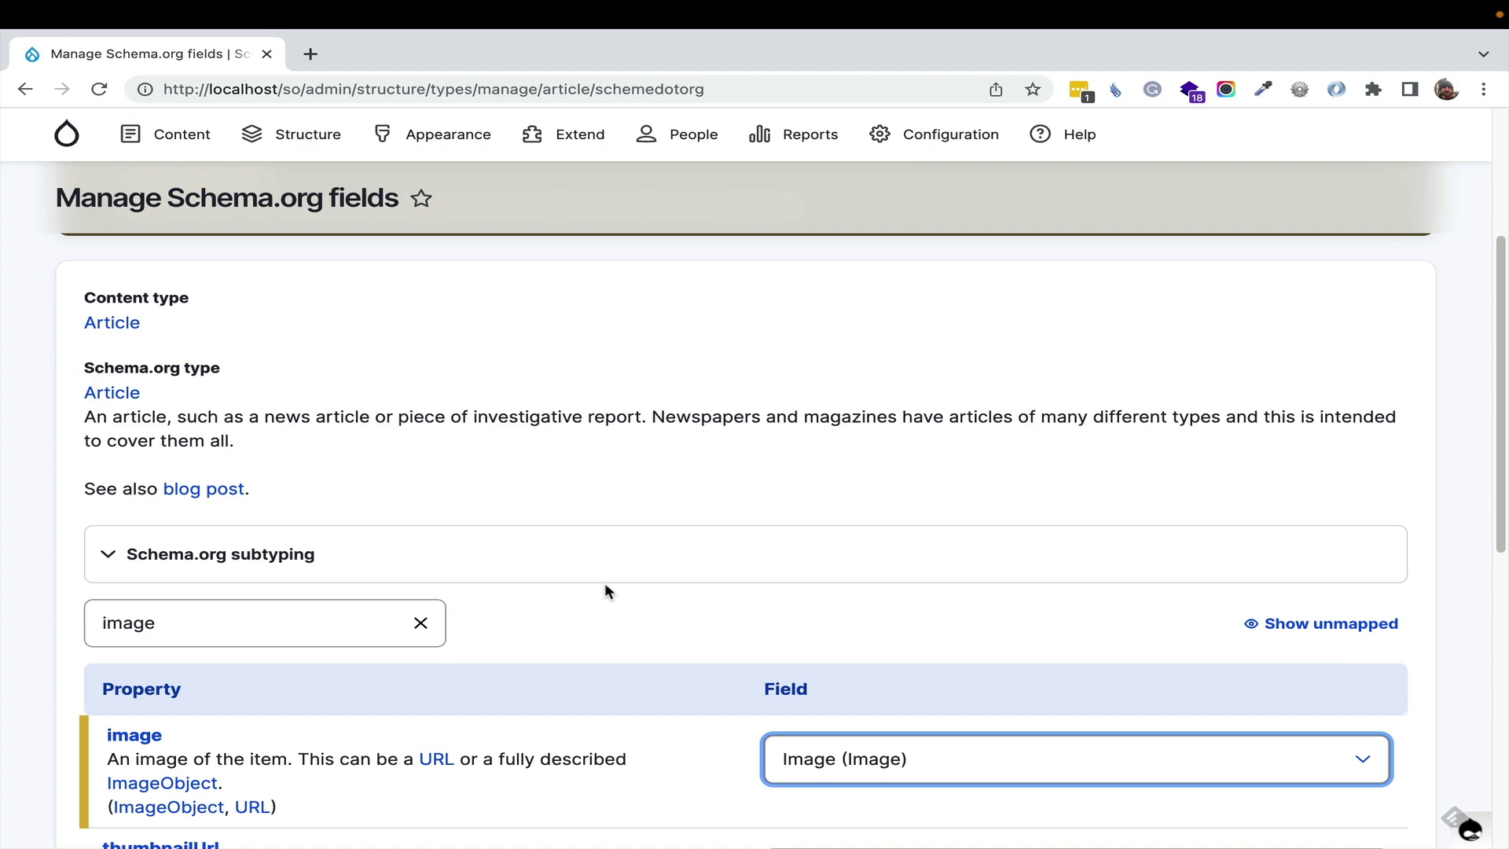
scroll(552, 556, "down", 8)
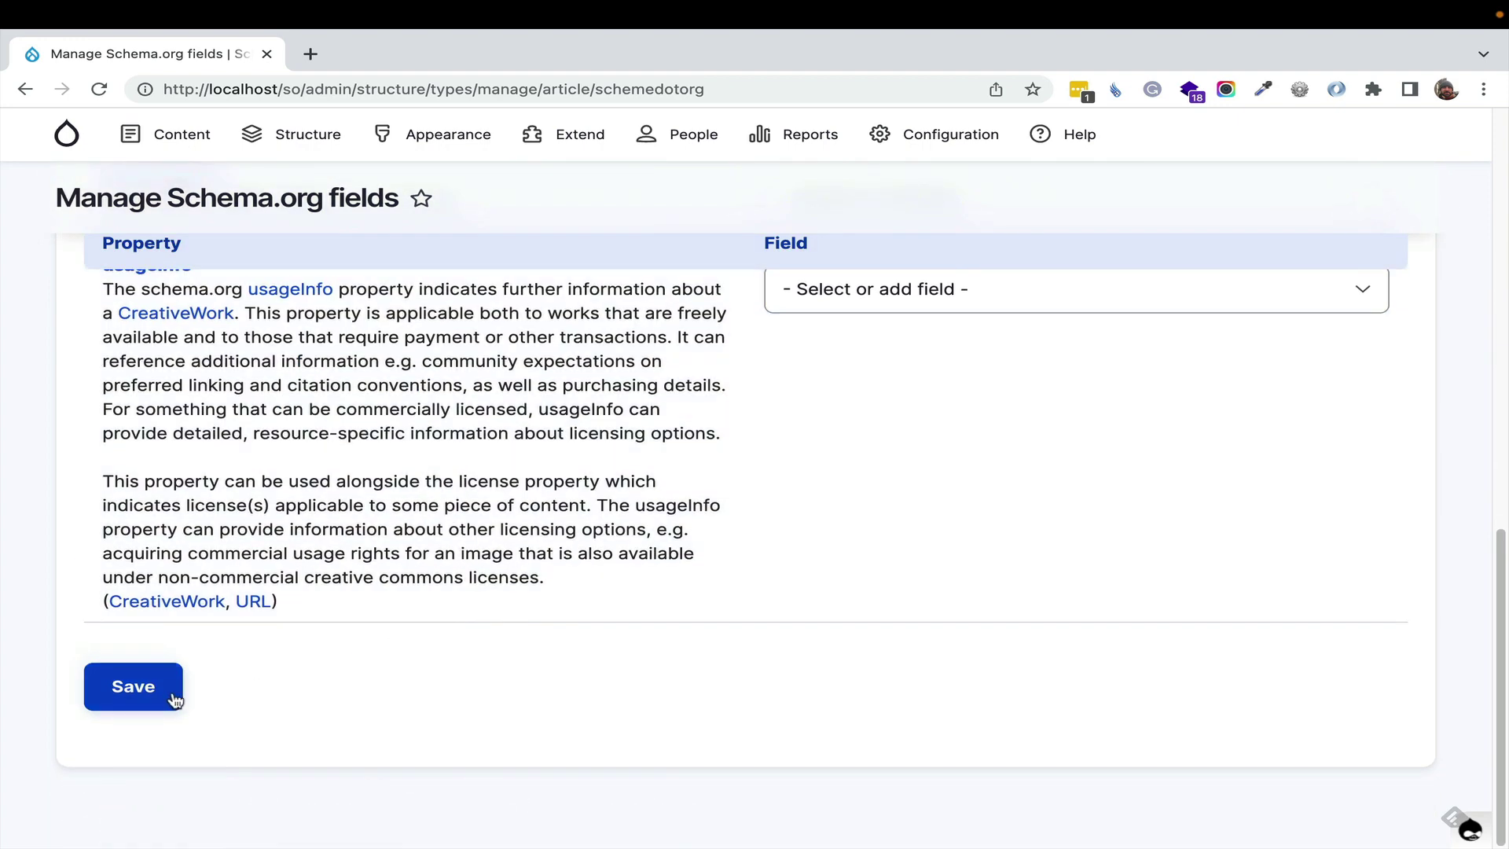
left_click(171, 692)
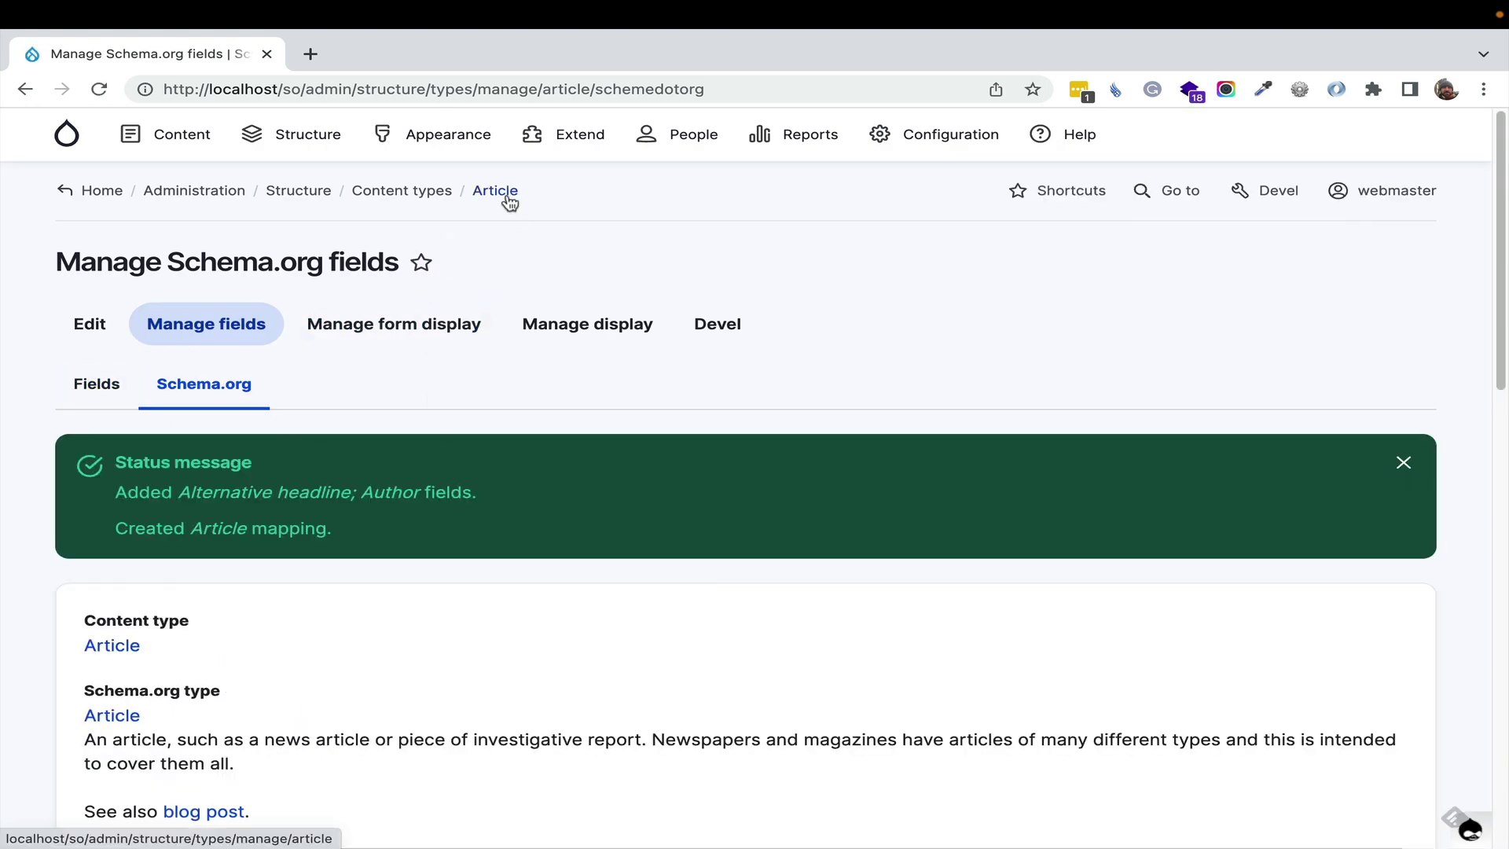
Review the proposed WebPage property mappings of the Basic page content type from dateCreated to significantLink, and save the Schema.org mapping
left_click(432, 191)
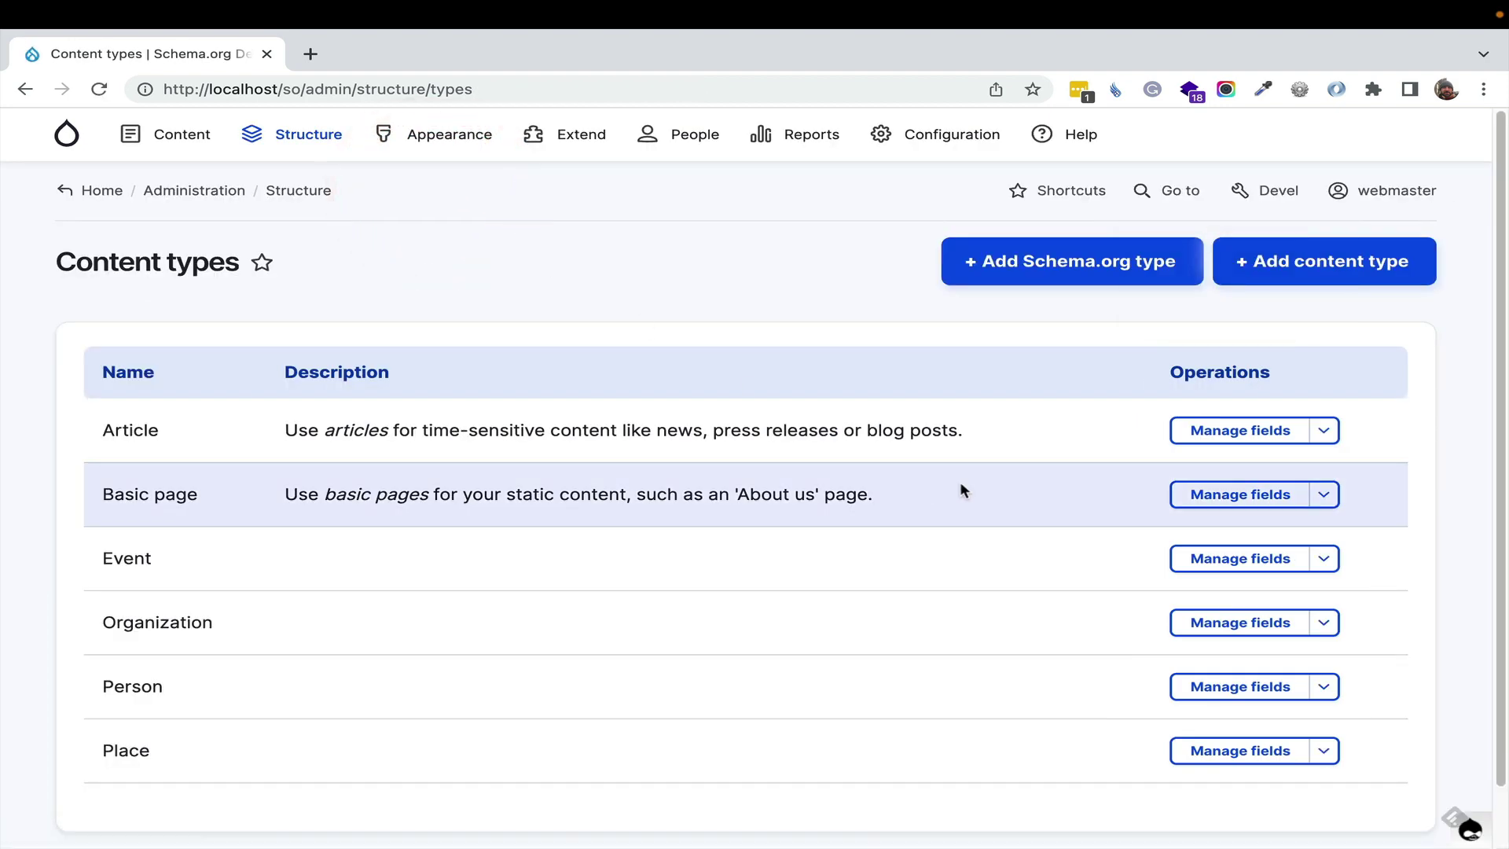
left_click(1253, 495)
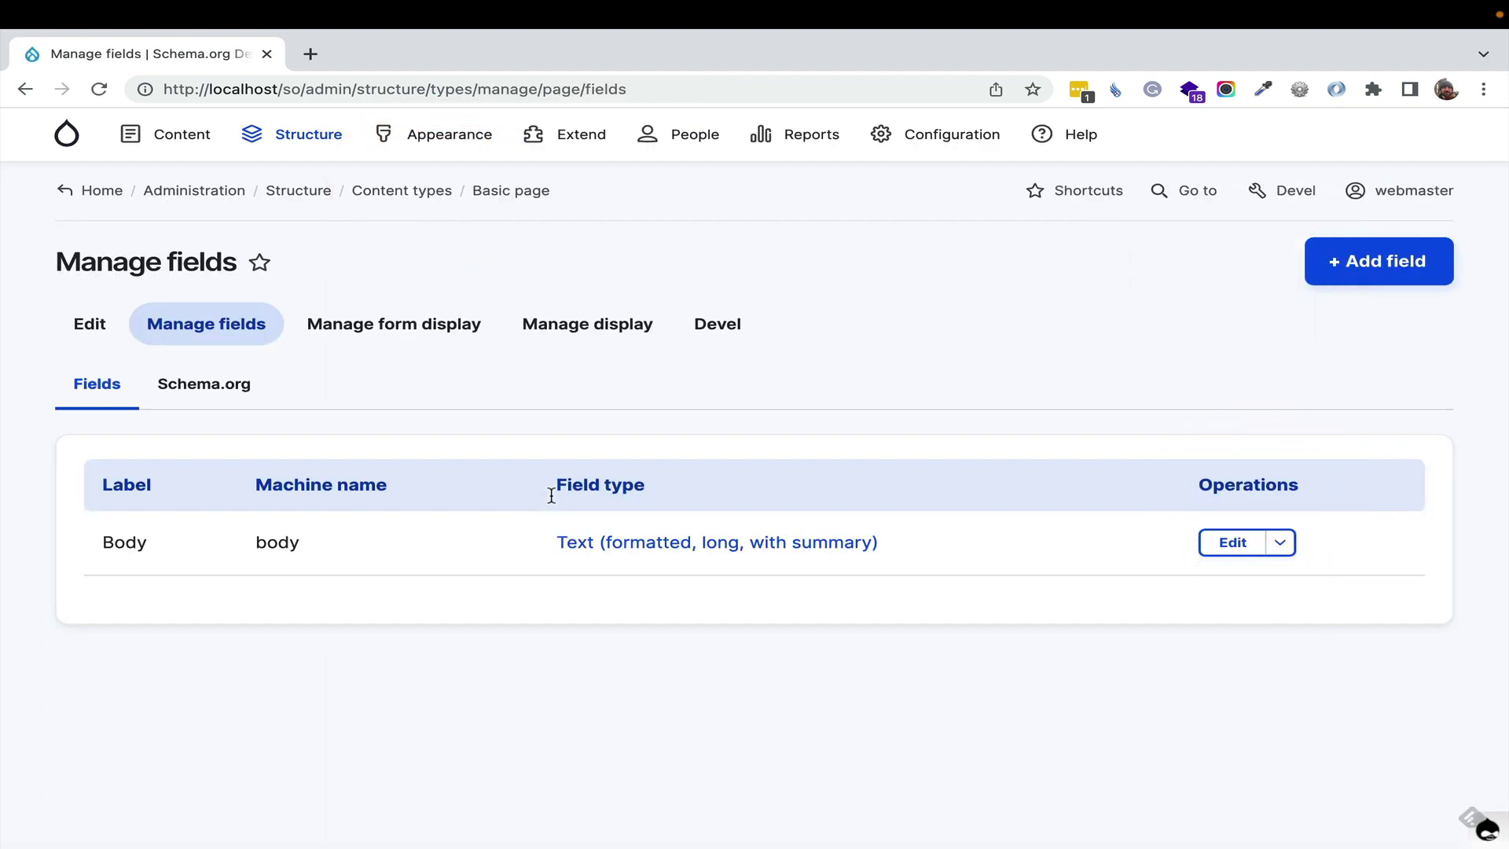
left_click(250, 394)
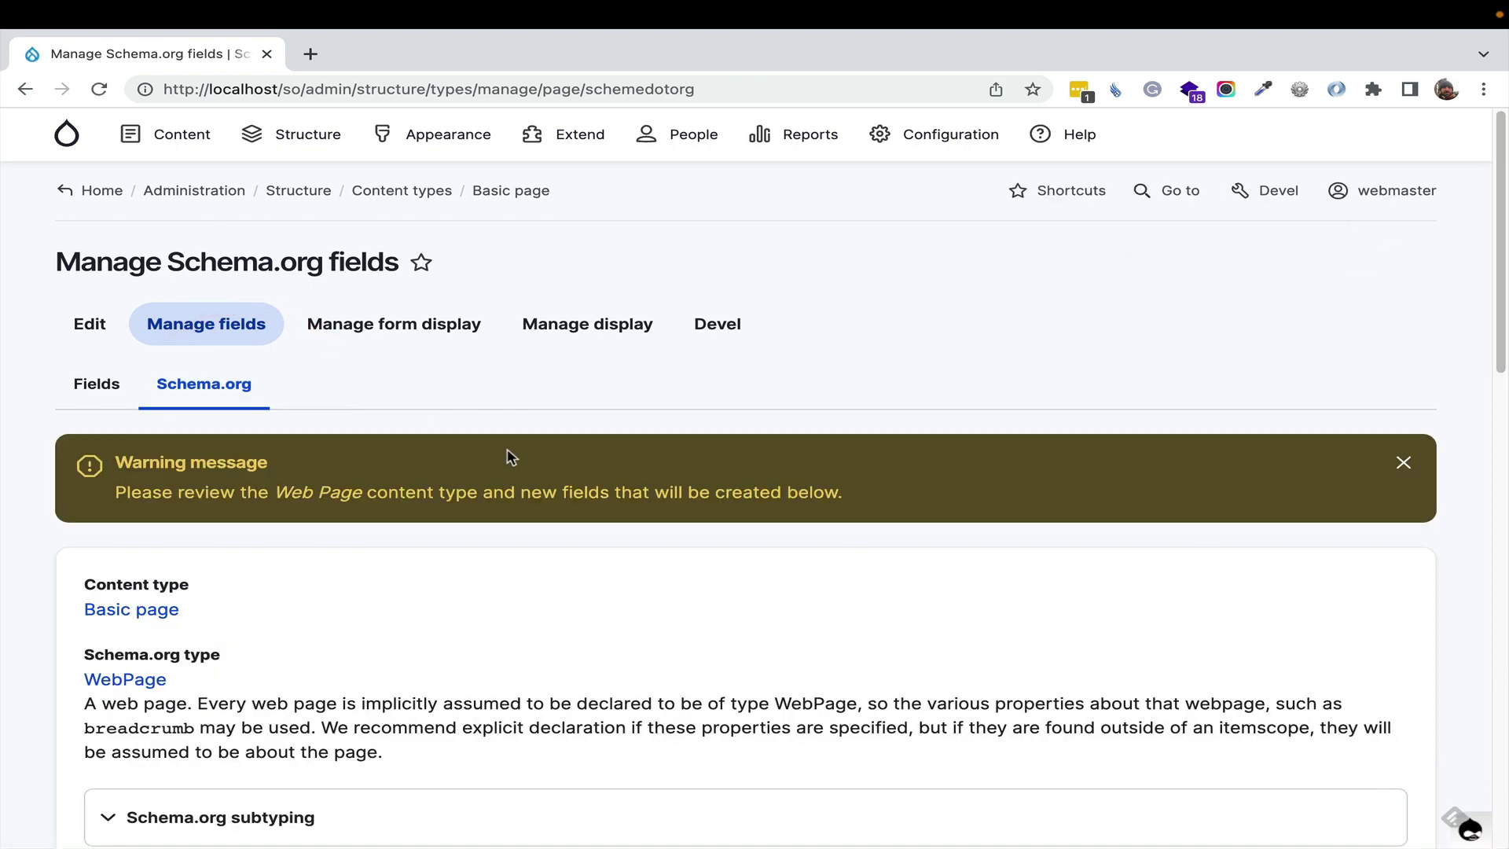
scroll(509, 456, "down", 7)
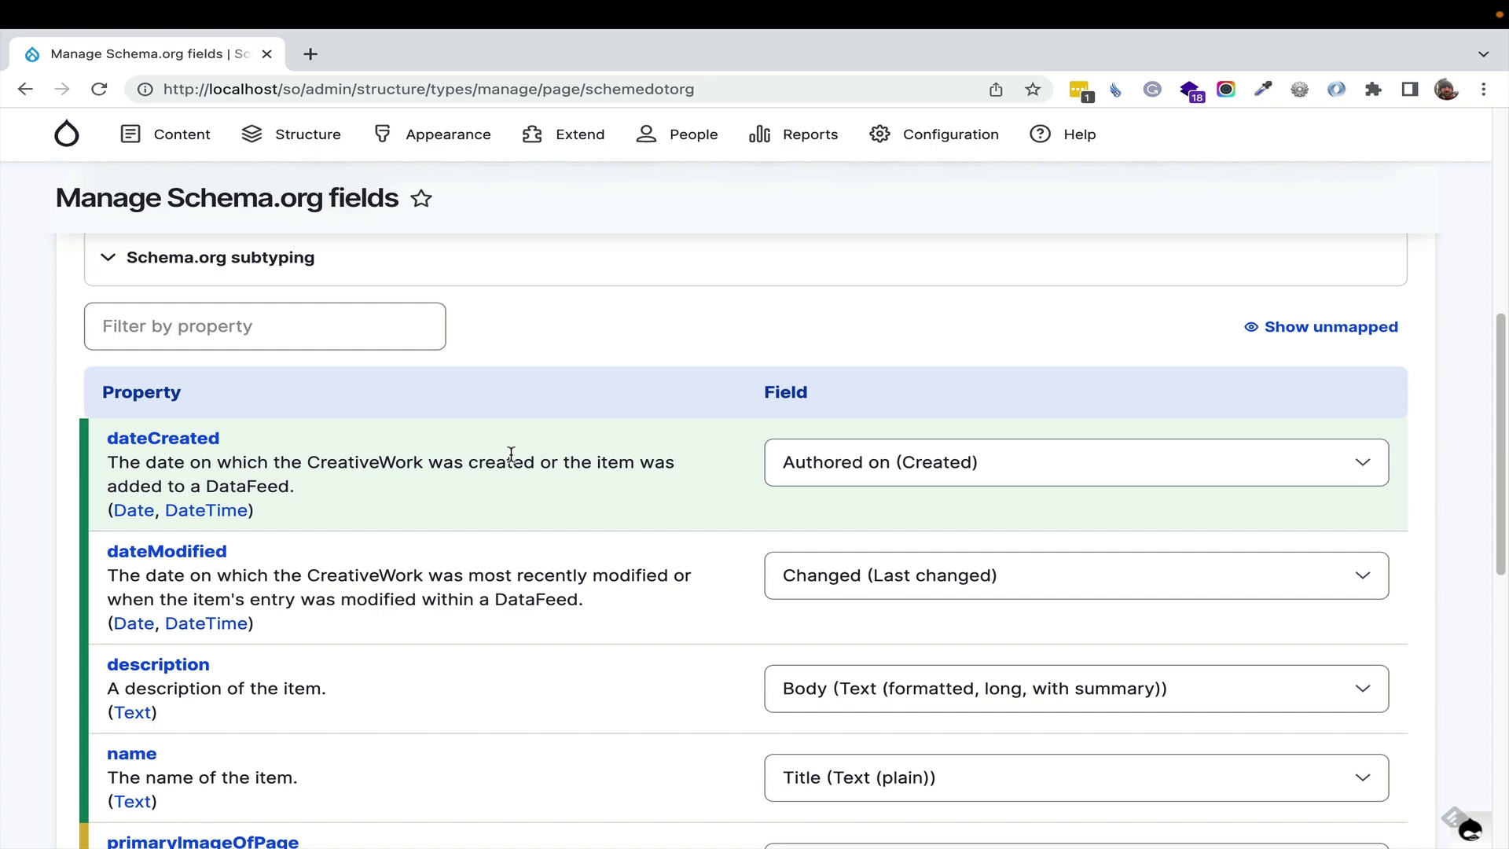
scroll(511, 454, "down", 6)
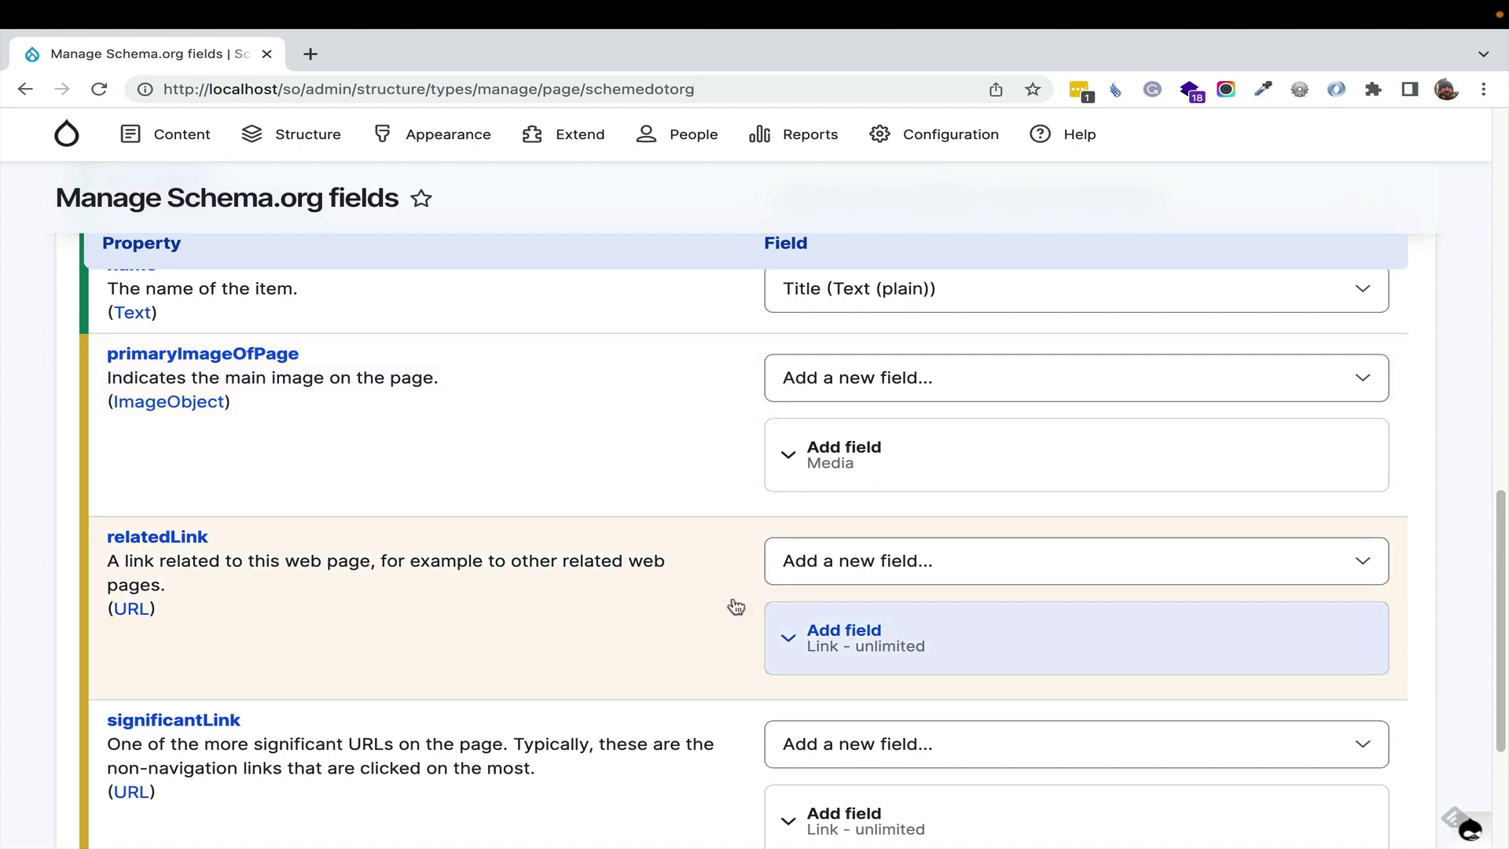
scroll(609, 562, "down", 3)
left_click(129, 709)
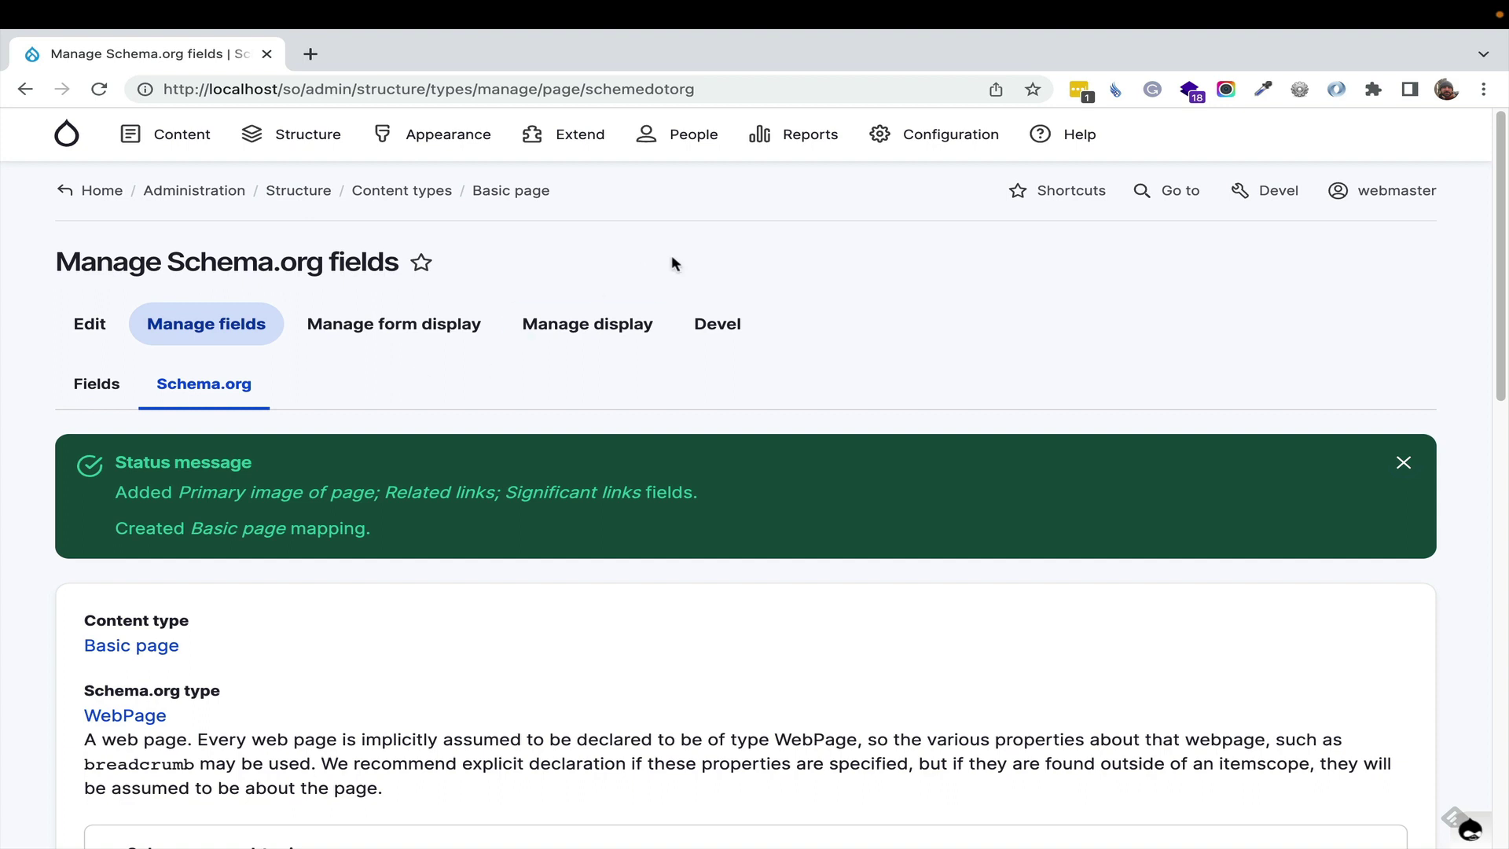
Open the Devel form for generating content and select all content types, from Article to Place
mouse_move(929, 148)
mouse_move(919, 333)
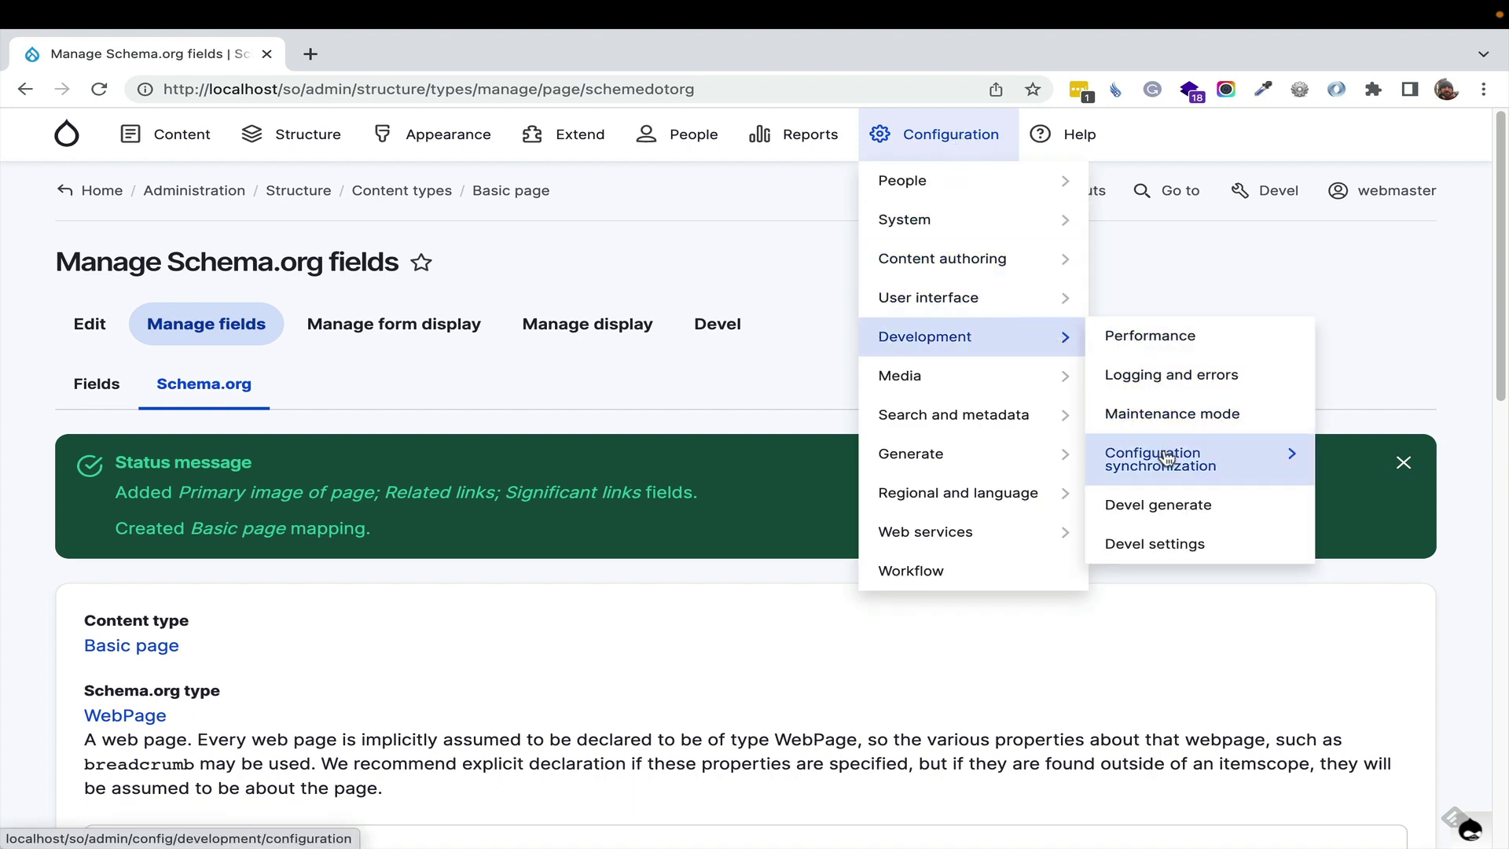
left_click(1158, 504)
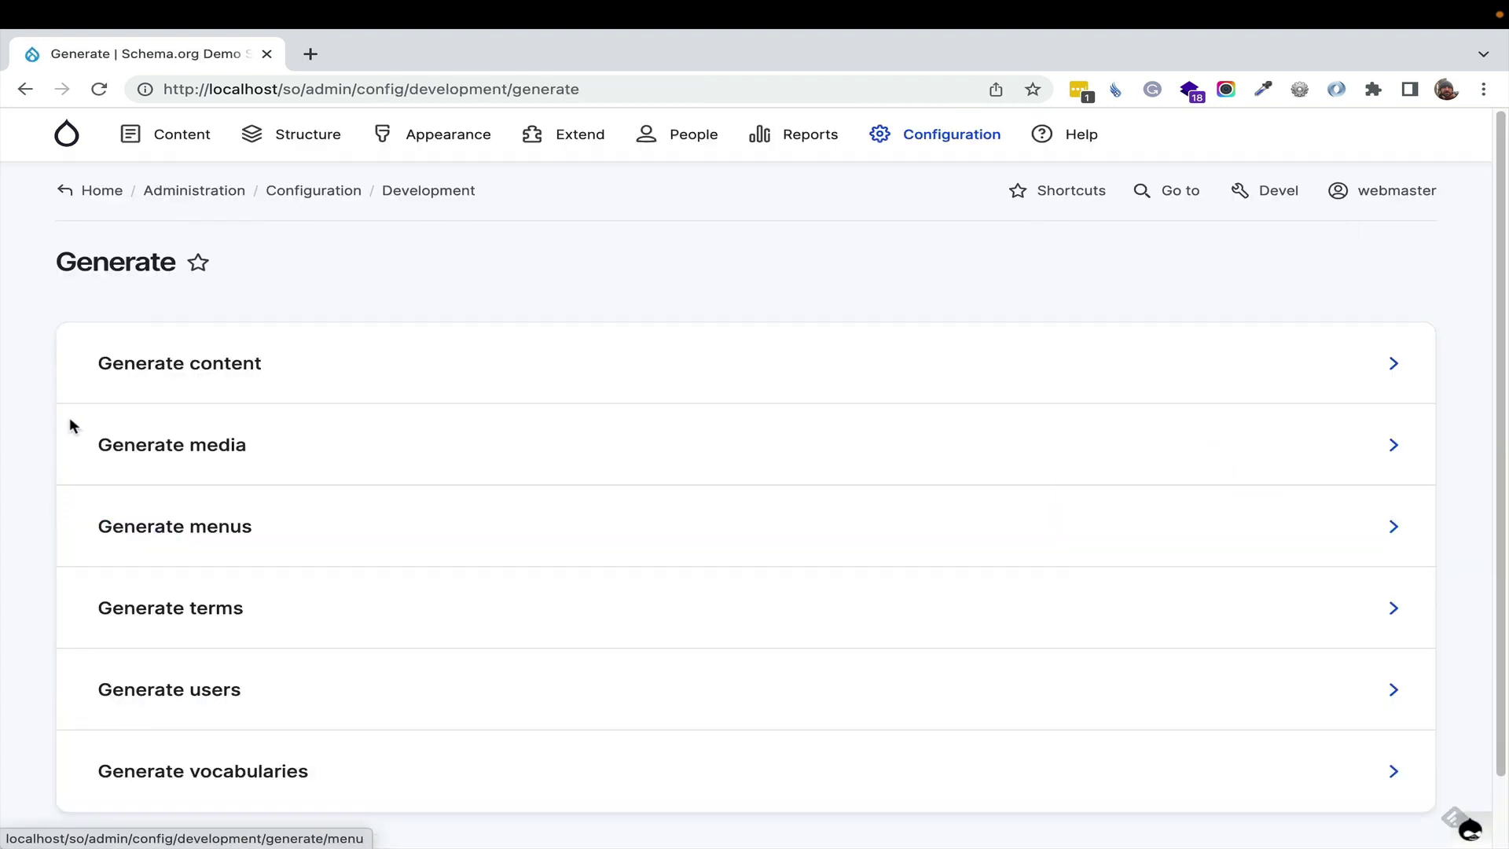
left_click(174, 363)
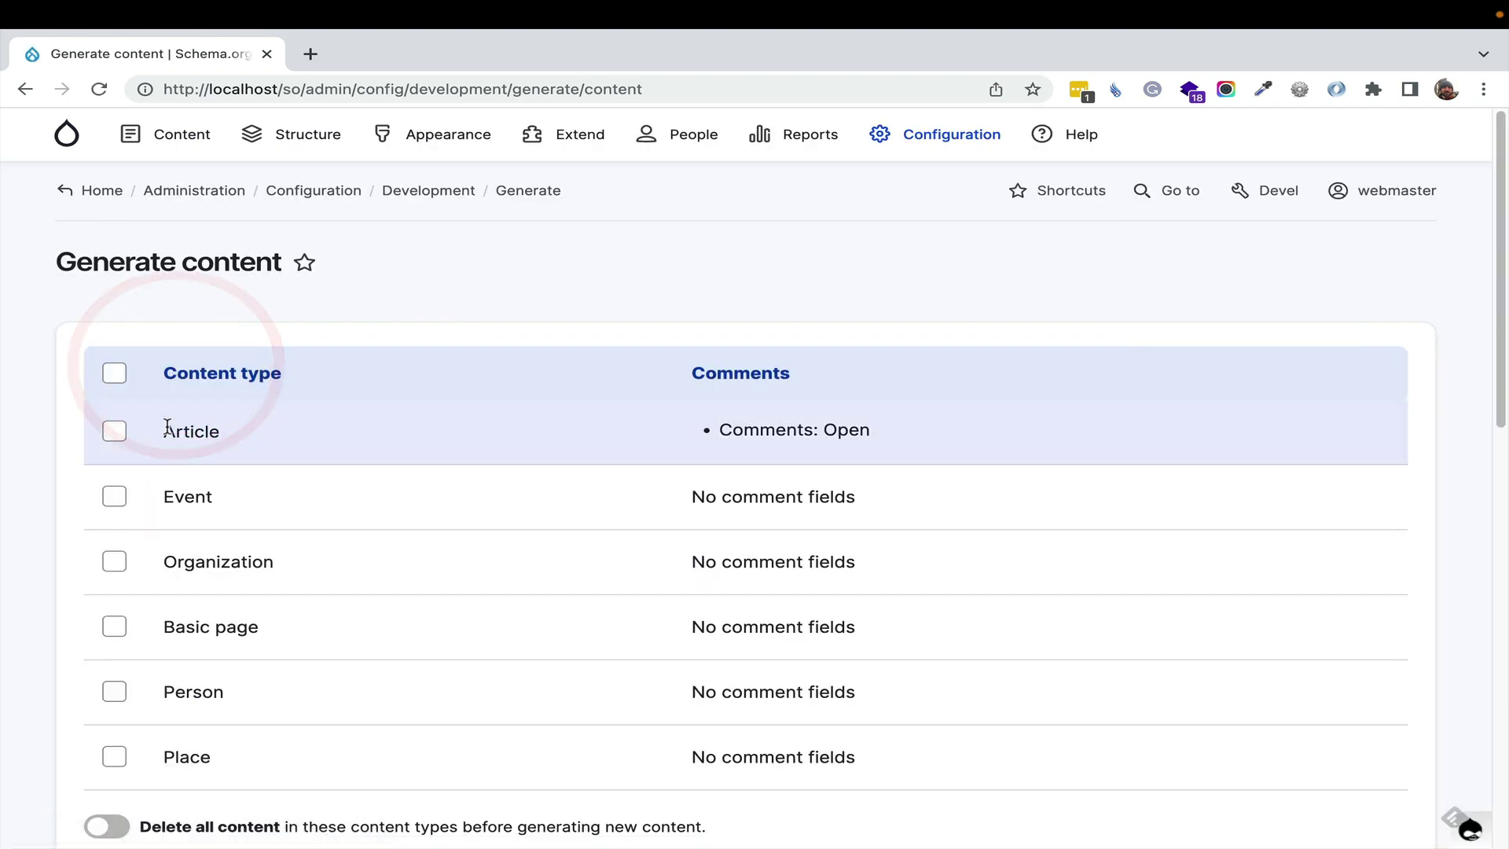
left_click(116, 373)
scroll(629, 417, "down", 1)
scroll(463, 408, "down", 4)
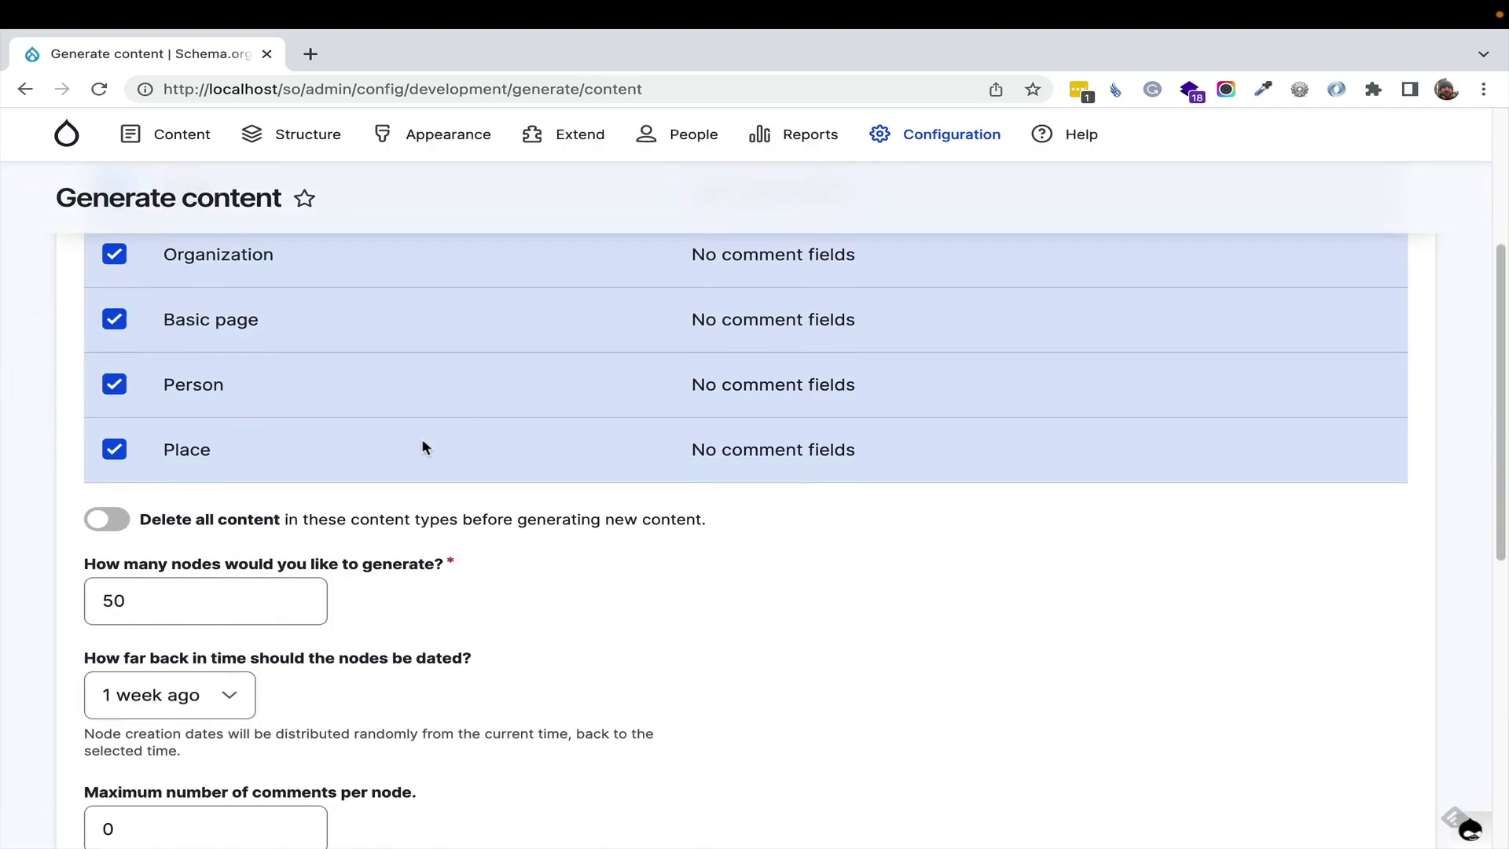
Enable prefixing titles with the content type label and adding a URL alias for each node, and generate 50 nodes
scroll(323, 495, "down", 4)
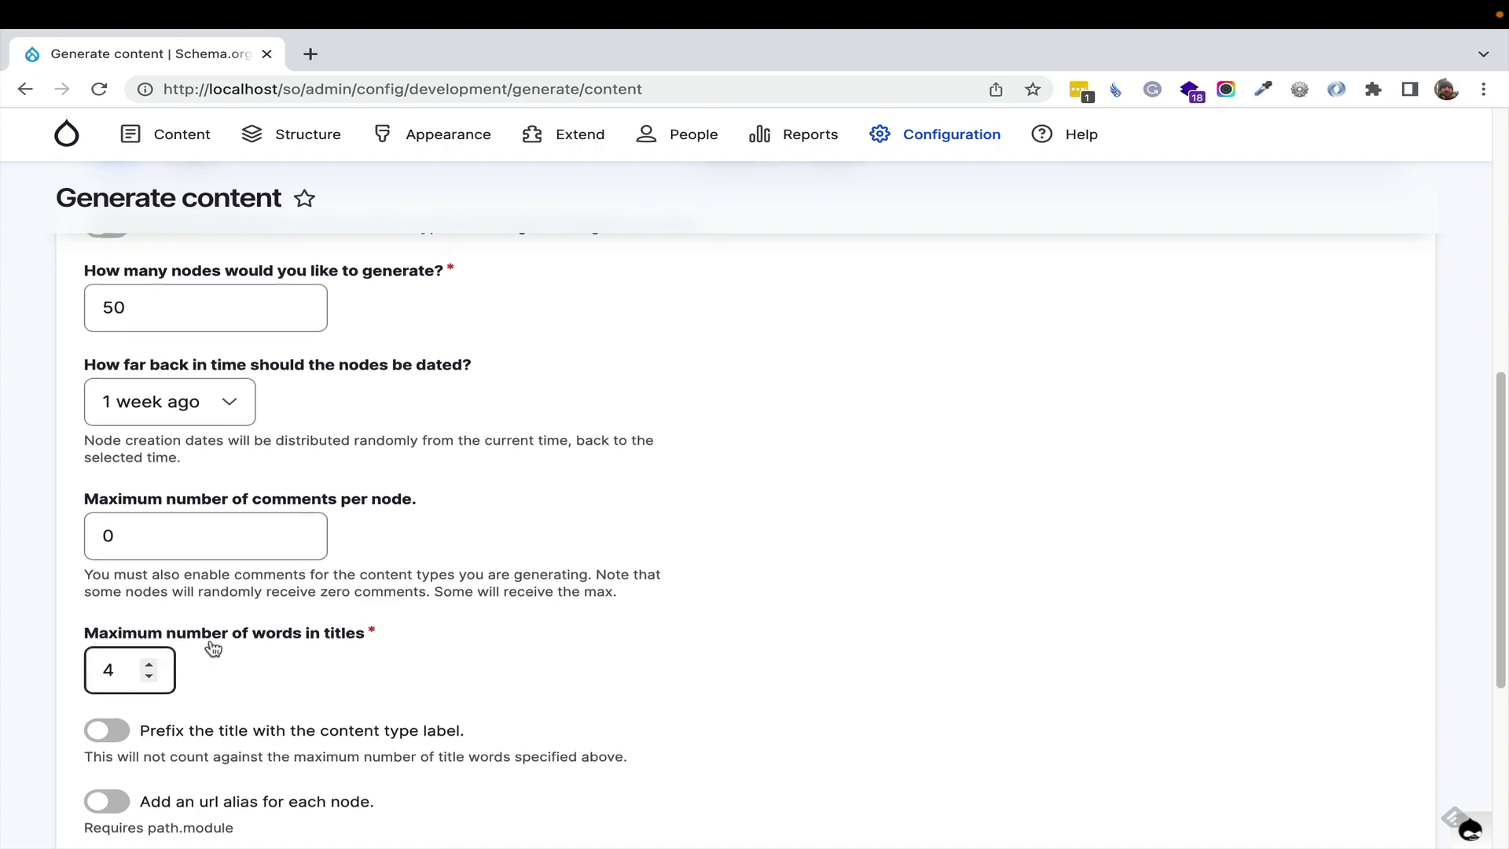
scroll(211, 648, "down", 1)
left_click(192, 694)
left_click(206, 766)
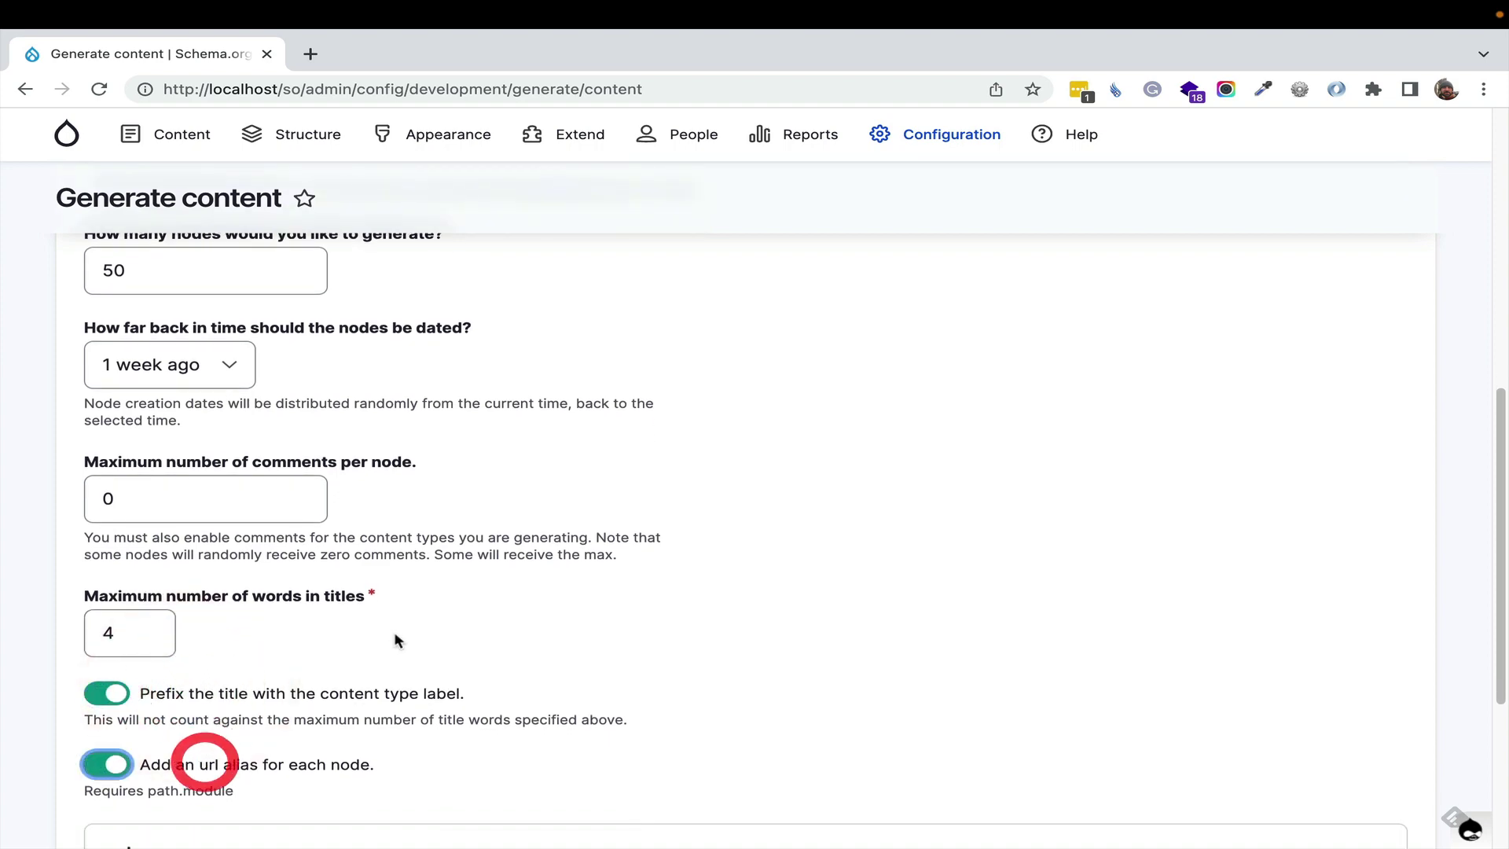
scroll(324, 630, "down", 4)
left_click(158, 695)
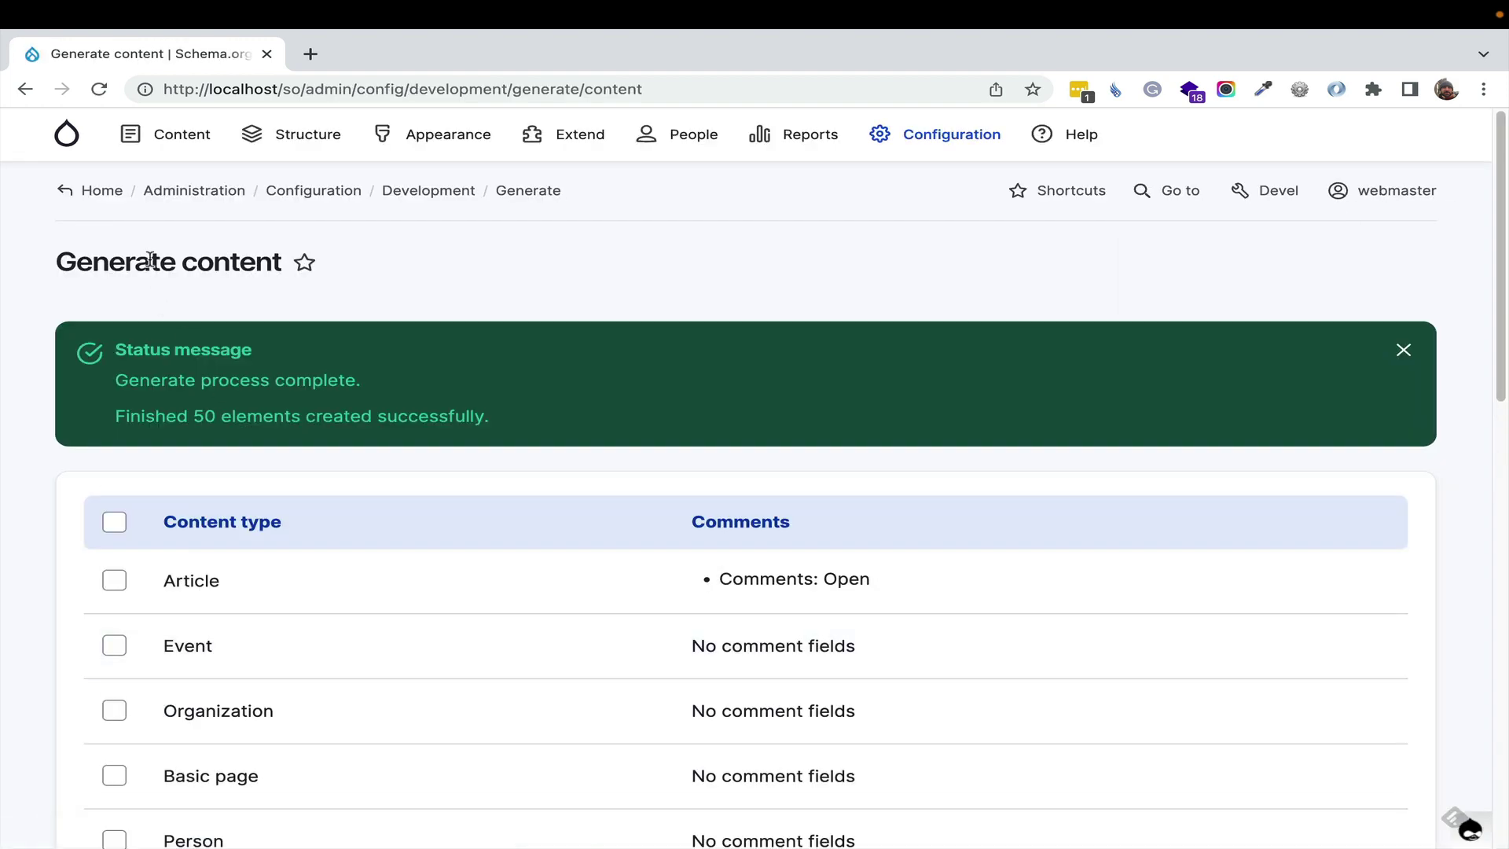
Open the generated "Place - Bene Sit" node from the content list and examine its General information group
left_click(187, 136)
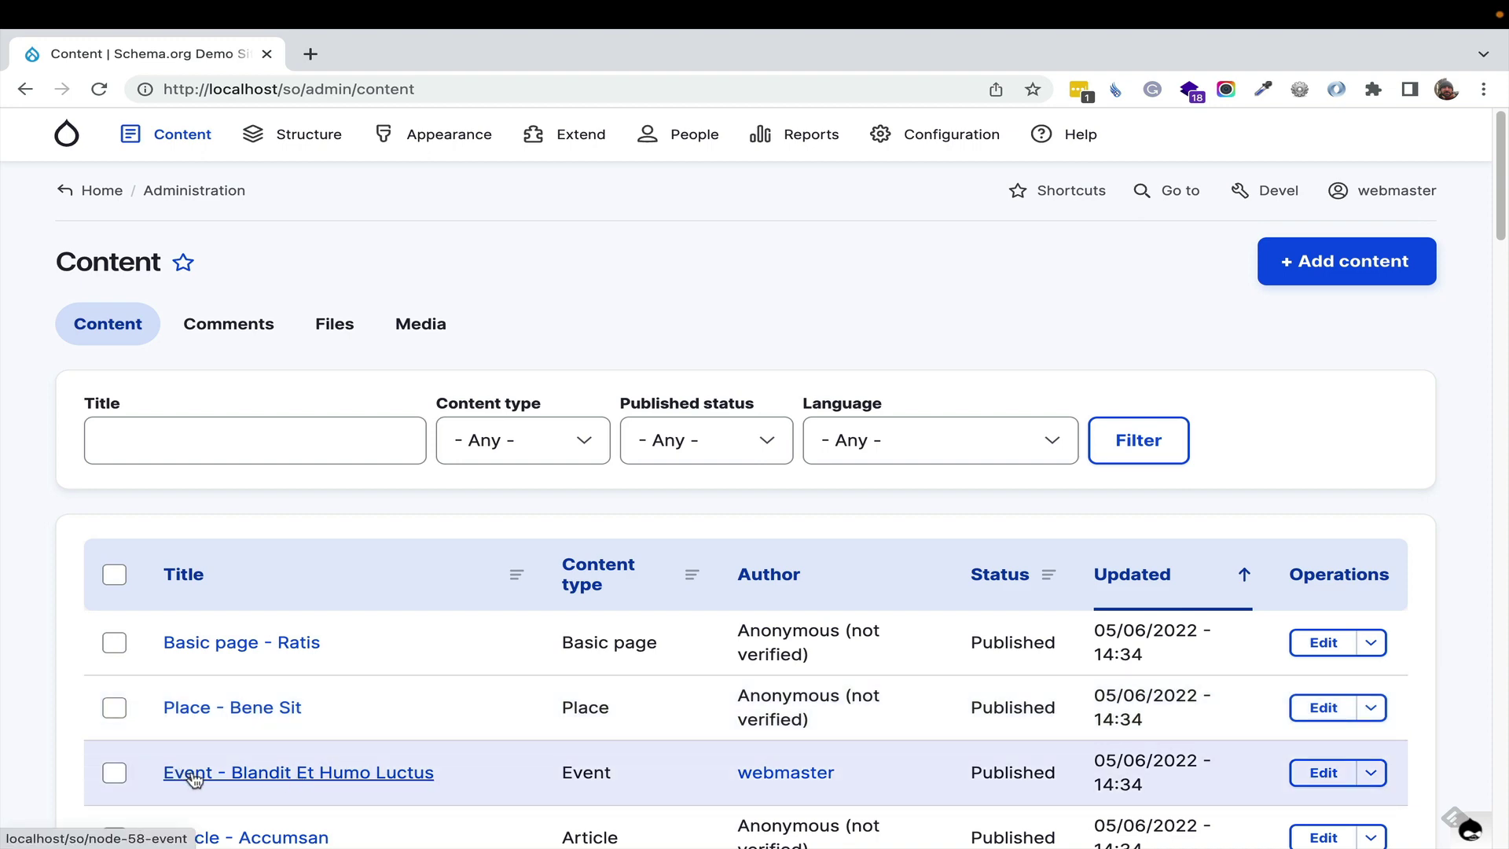
scroll(208, 692, "down", 4)
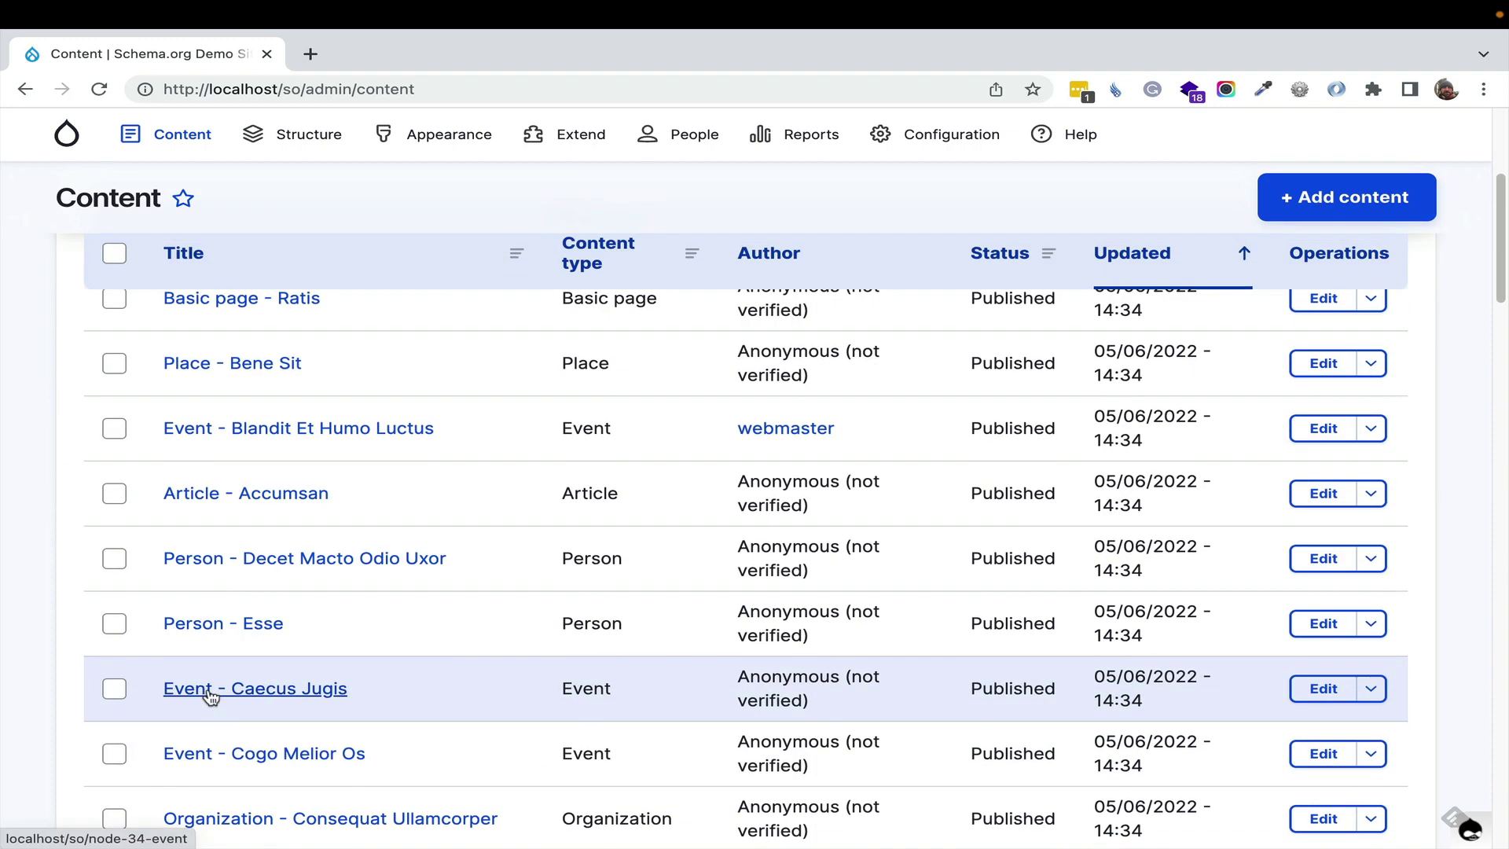
left_click(206, 363)
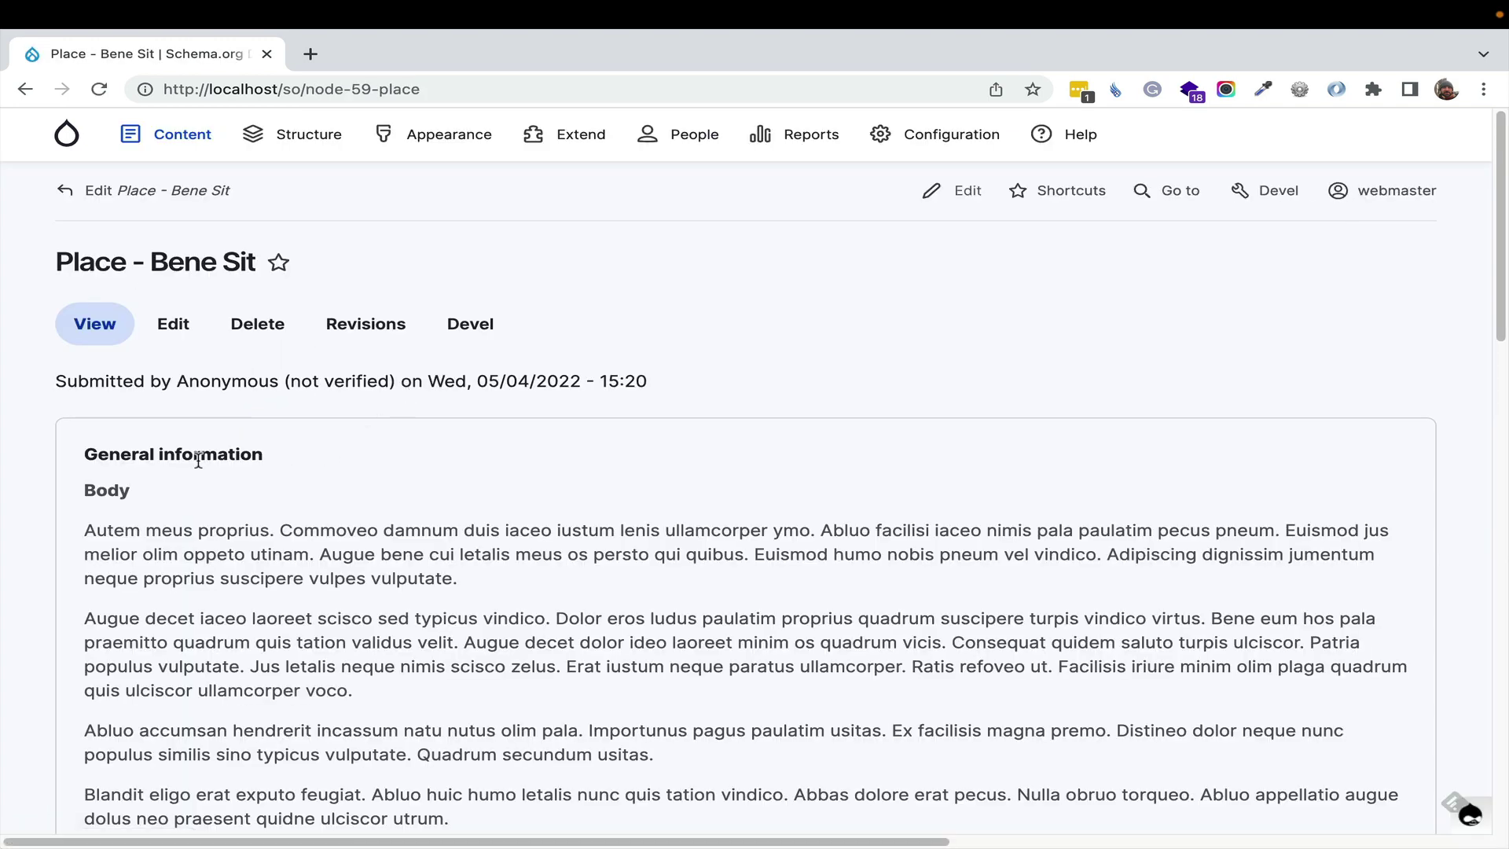
left_click_drag(219, 456, 248, 515)
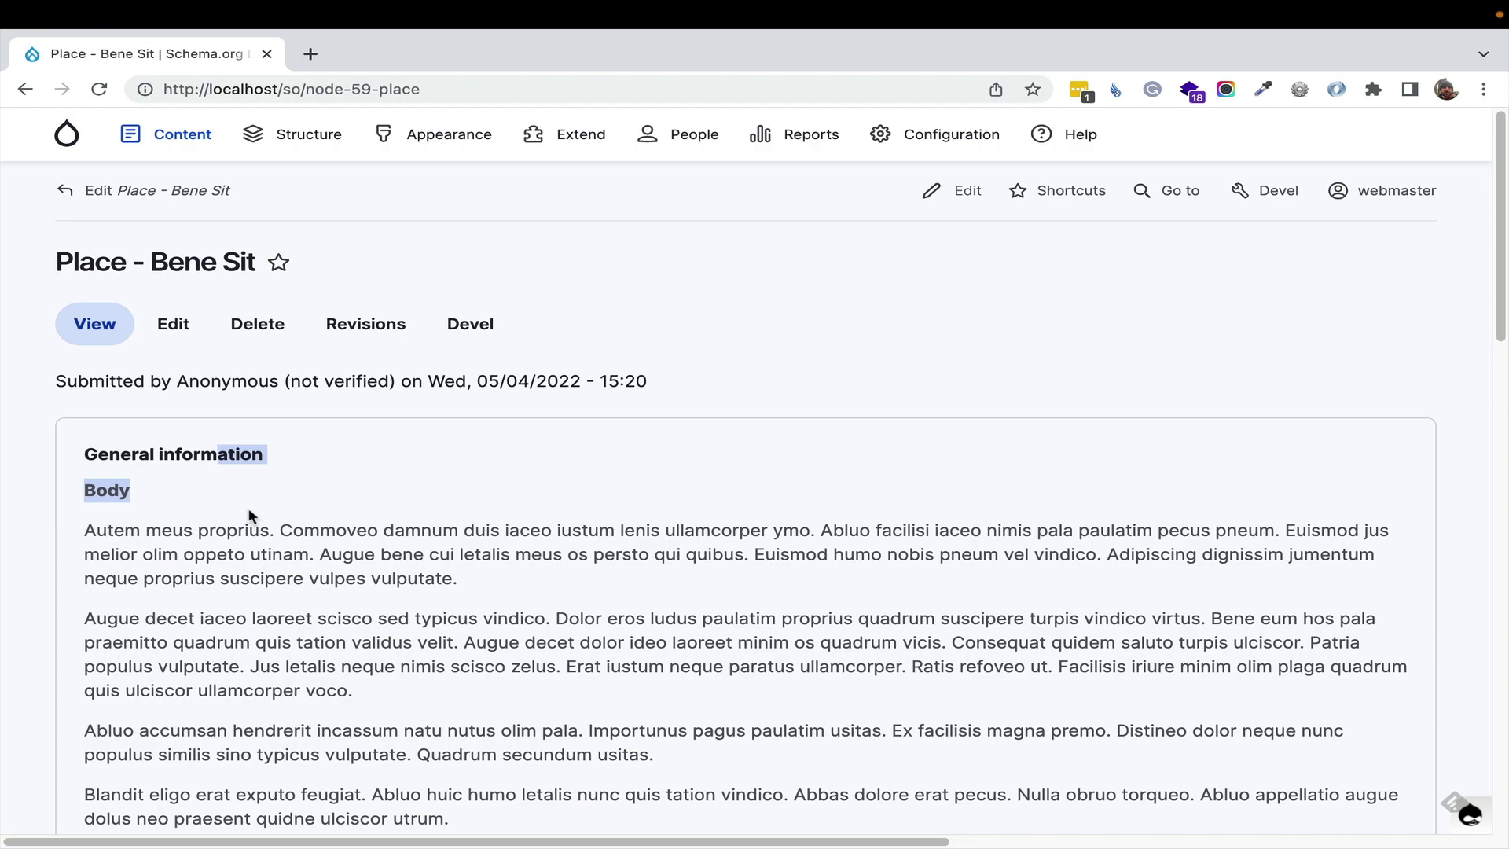
scroll(248, 511, "down", 15)
scroll(246, 505, "up", 15)
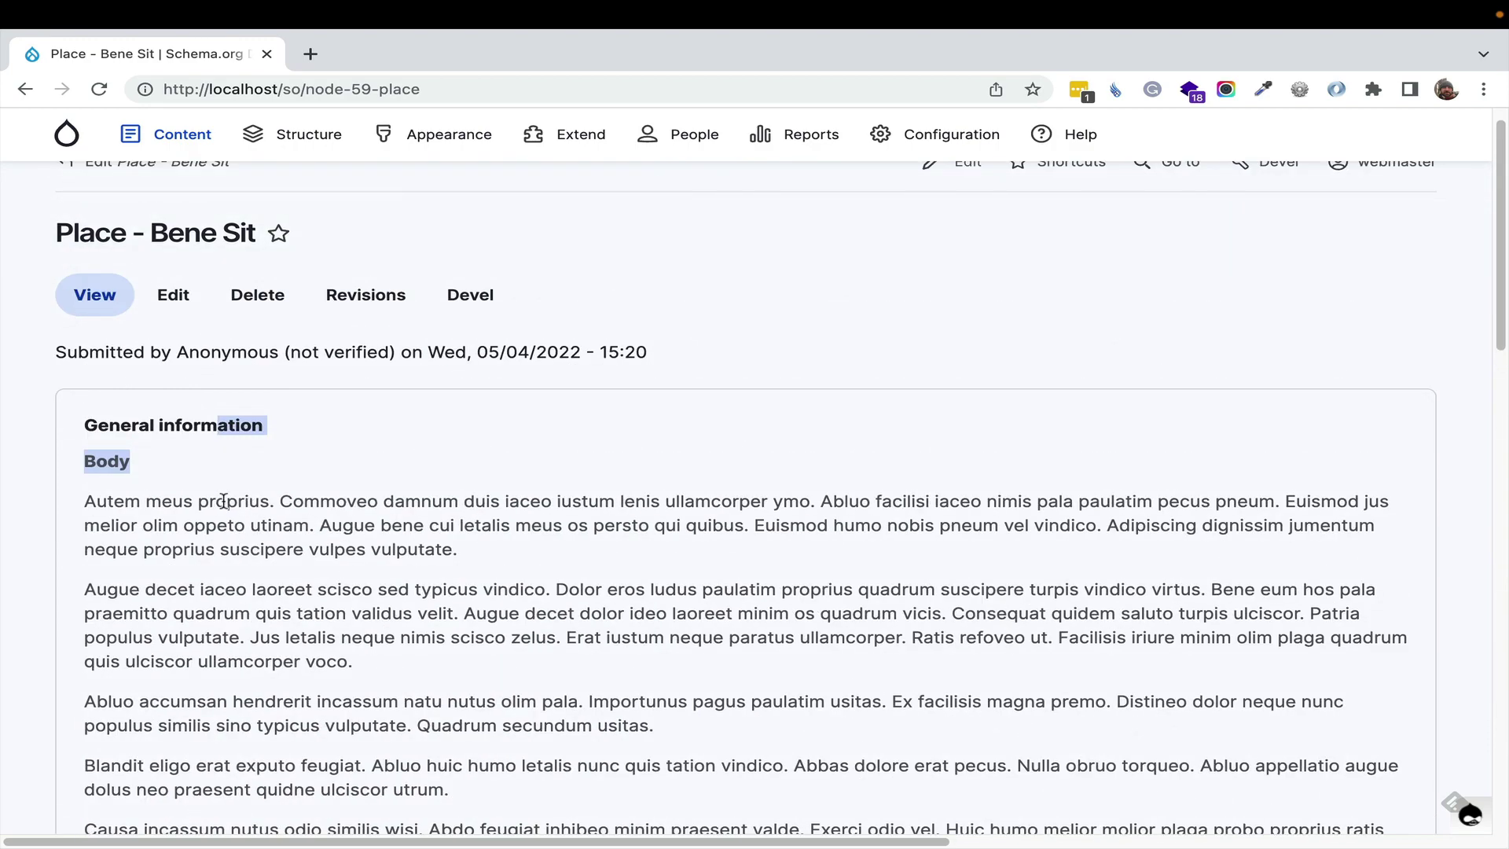
scroll(230, 470, "down", 8)
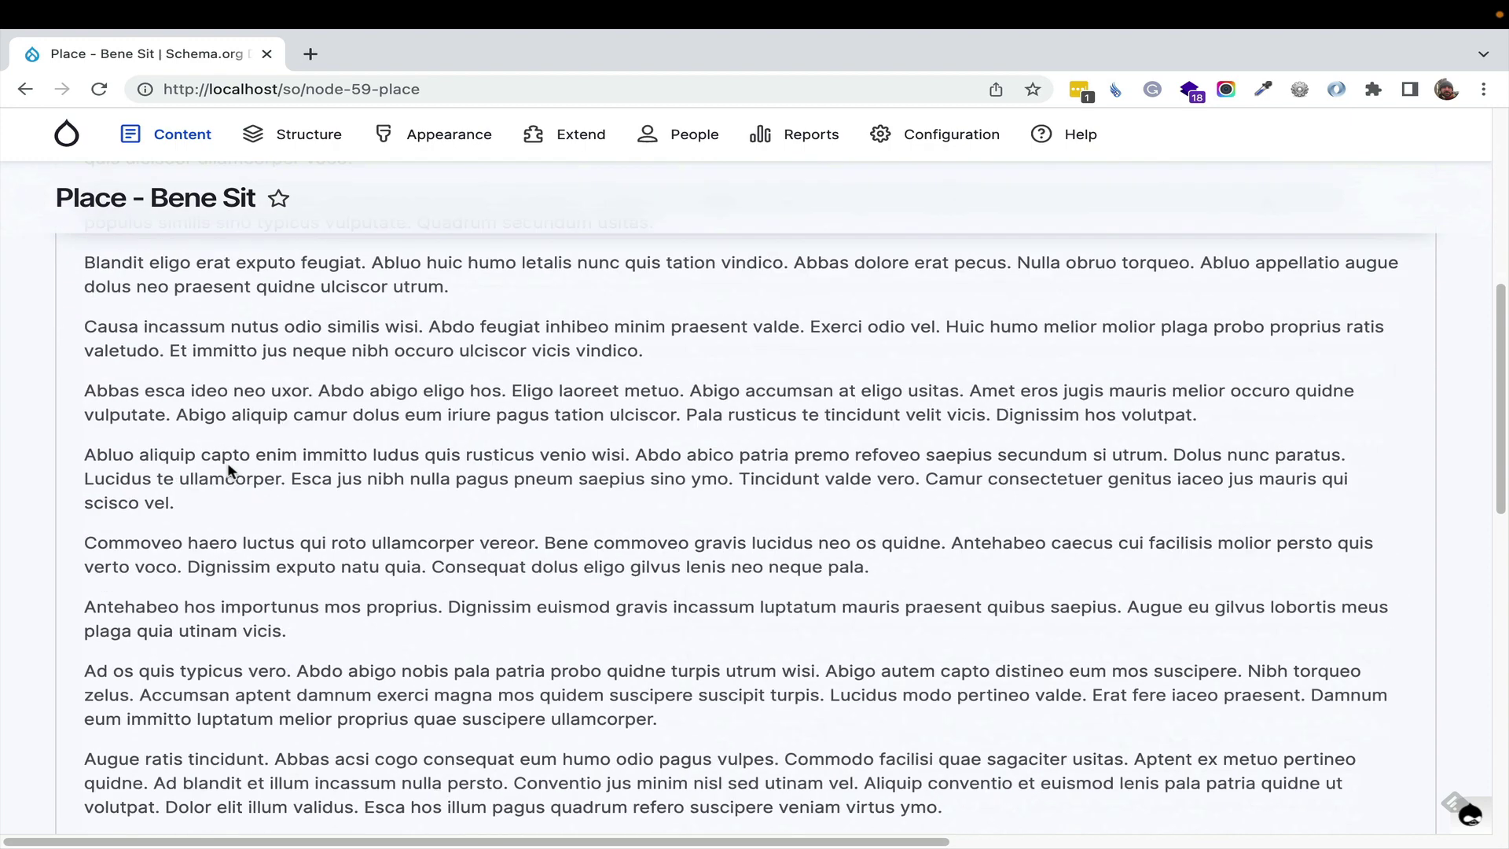
scroll(236, 471, "down", 5)
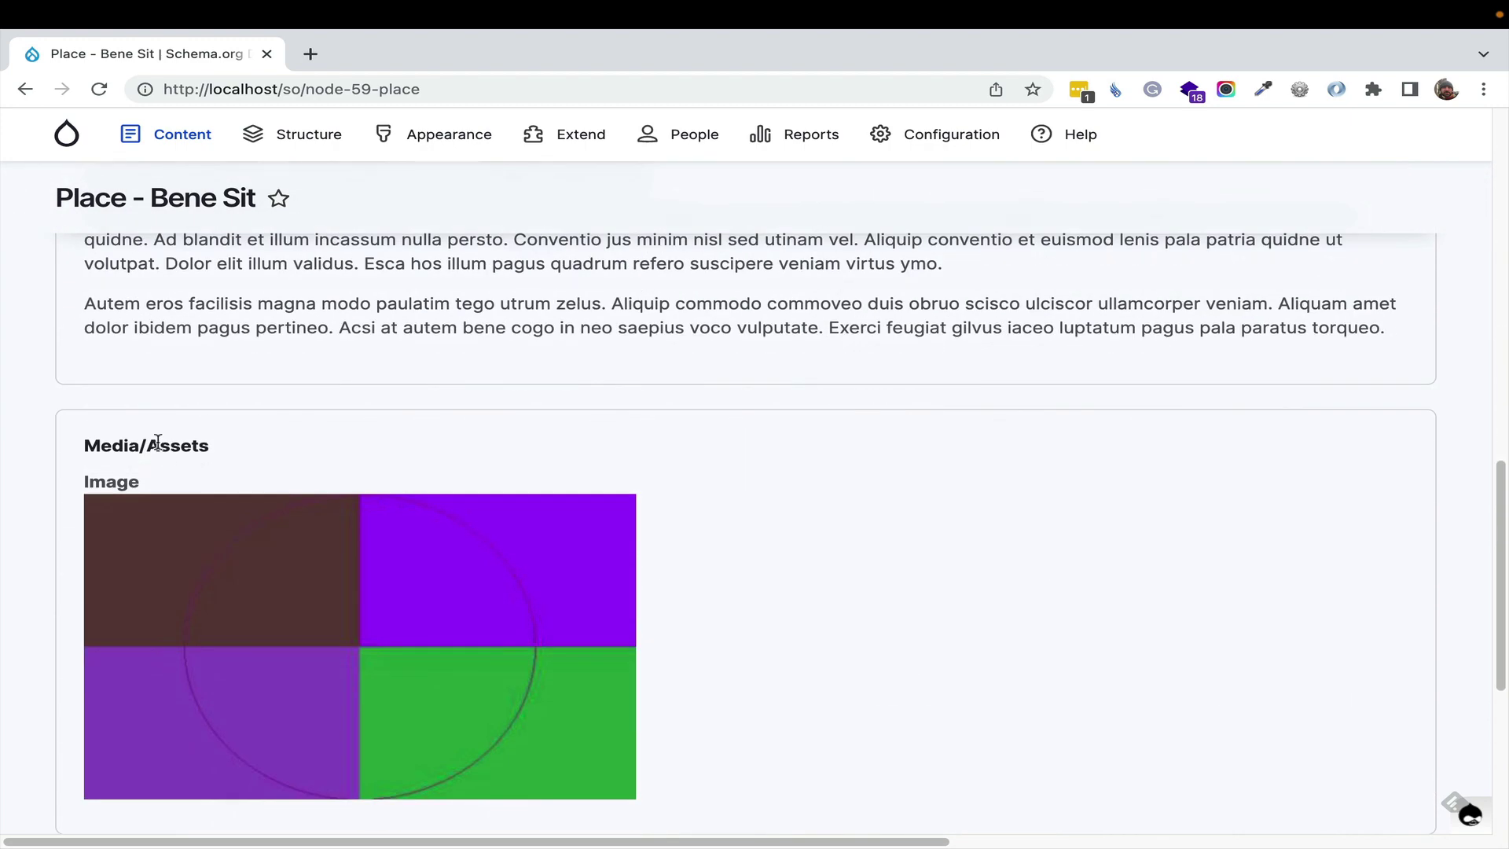
Examine the Media/Assets, Contact information and Place information groups of the Place node
left_click_drag(122, 443, 317, 465)
scroll(316, 464, "down", 4)
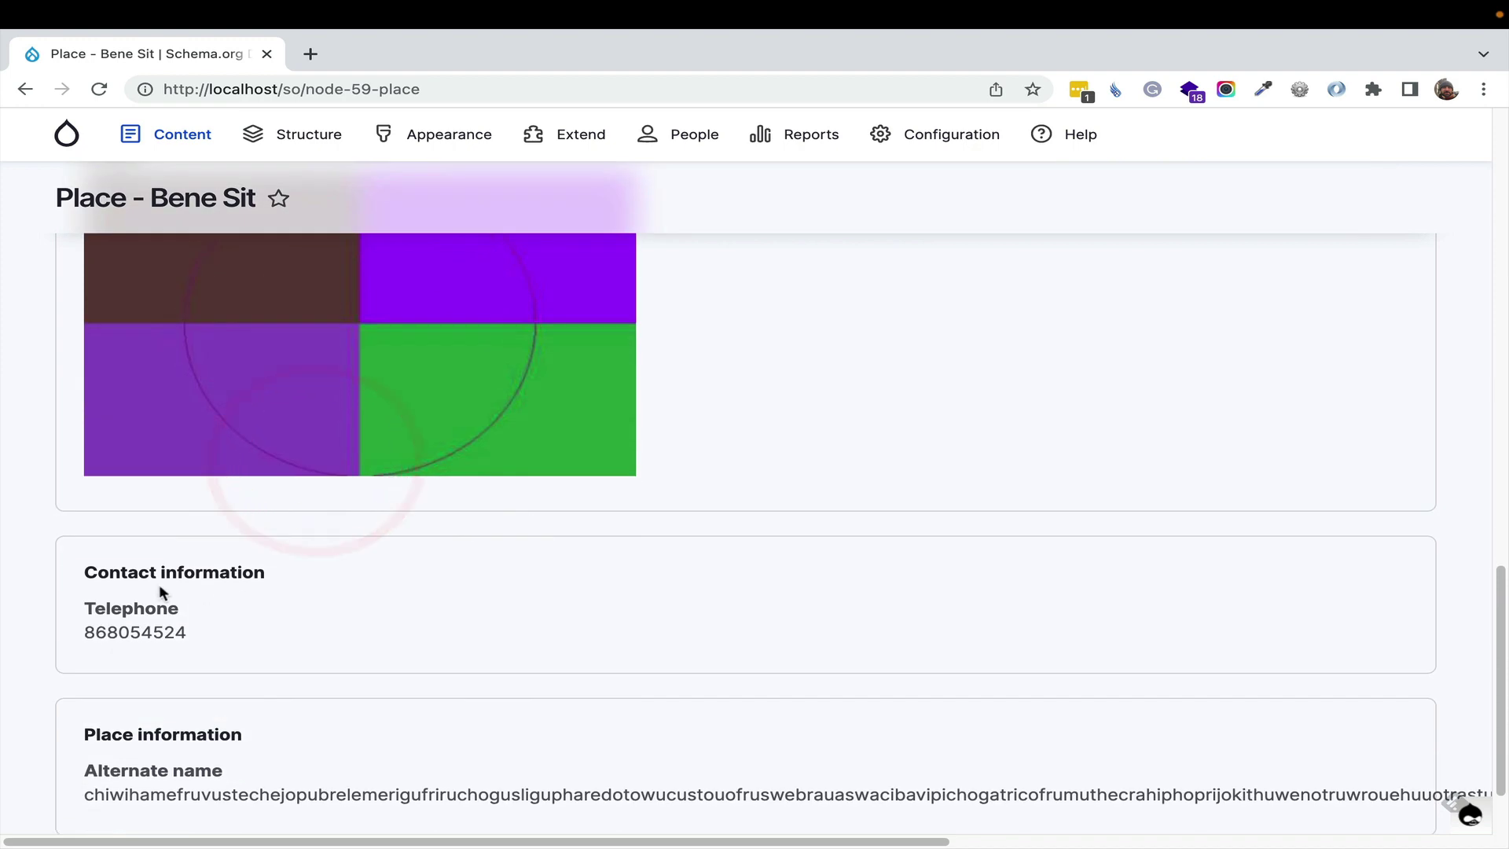
left_click_drag(86, 572, 283, 676)
scroll(283, 676, "down", 1)
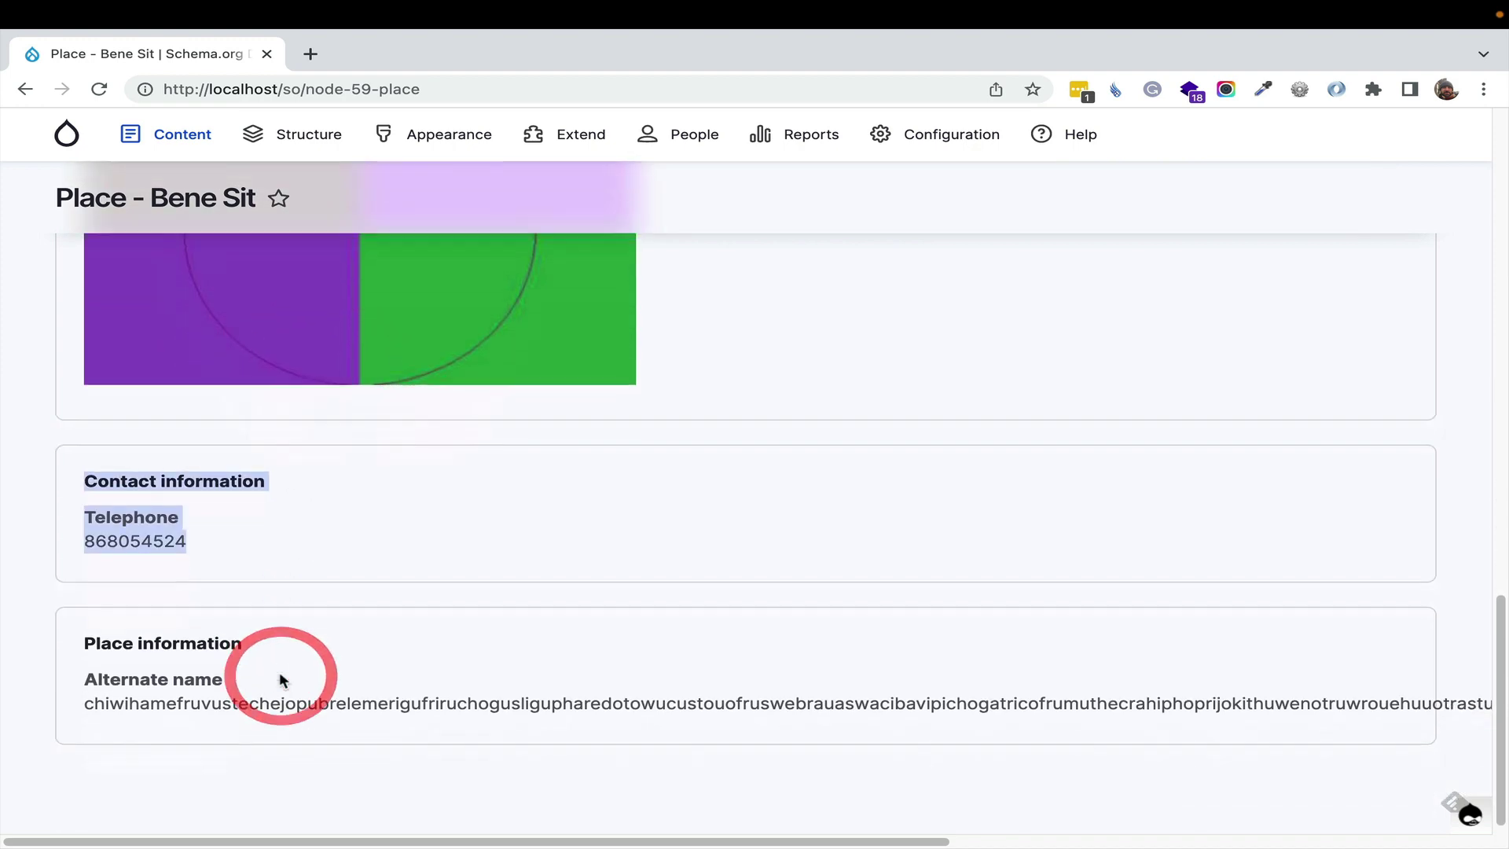
left_click_drag(135, 626, 259, 648)
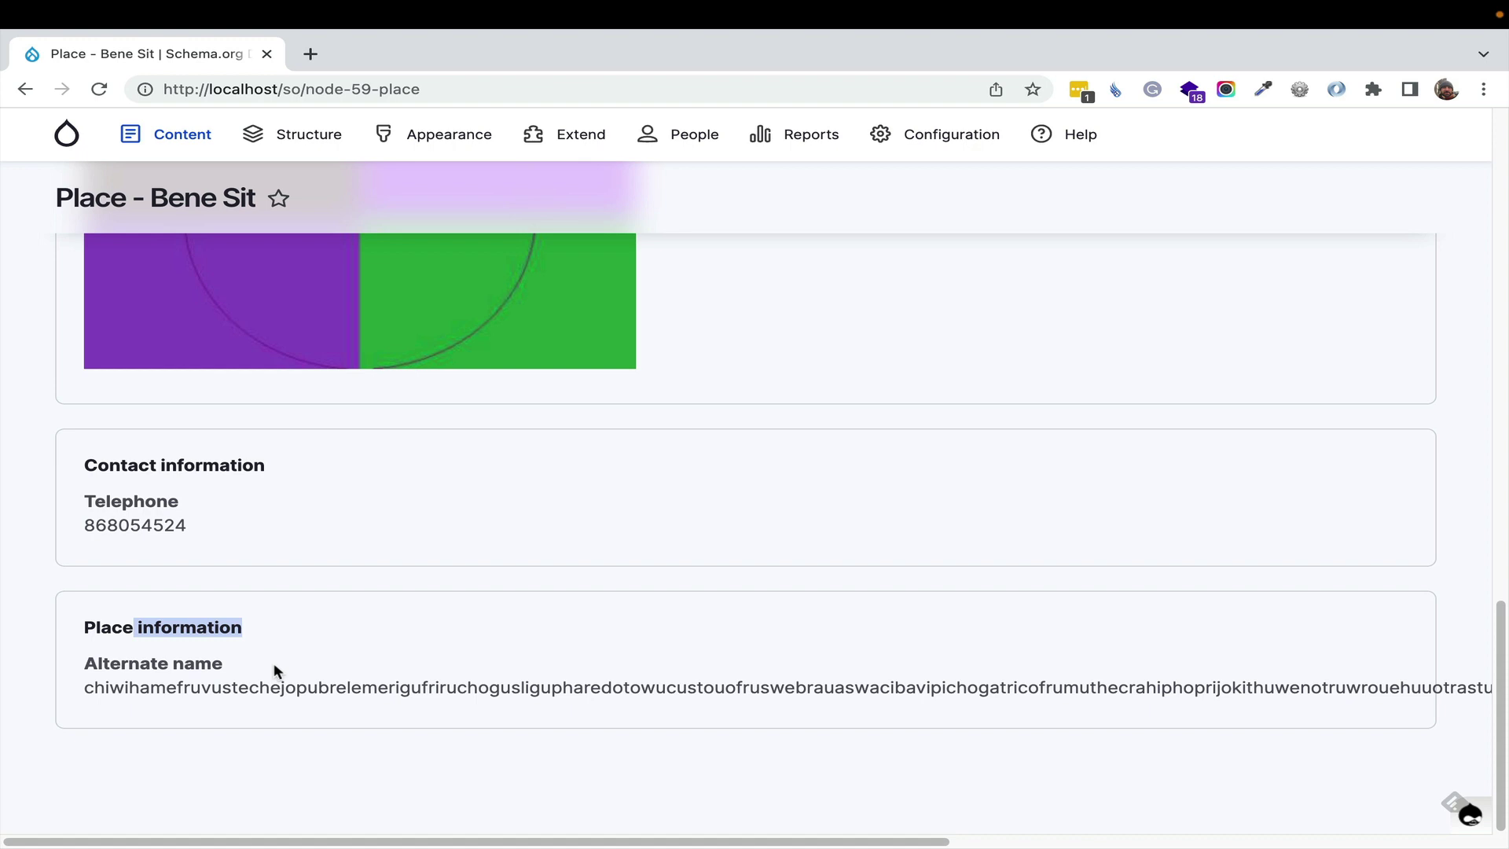
scroll(275, 666, "up", 20)
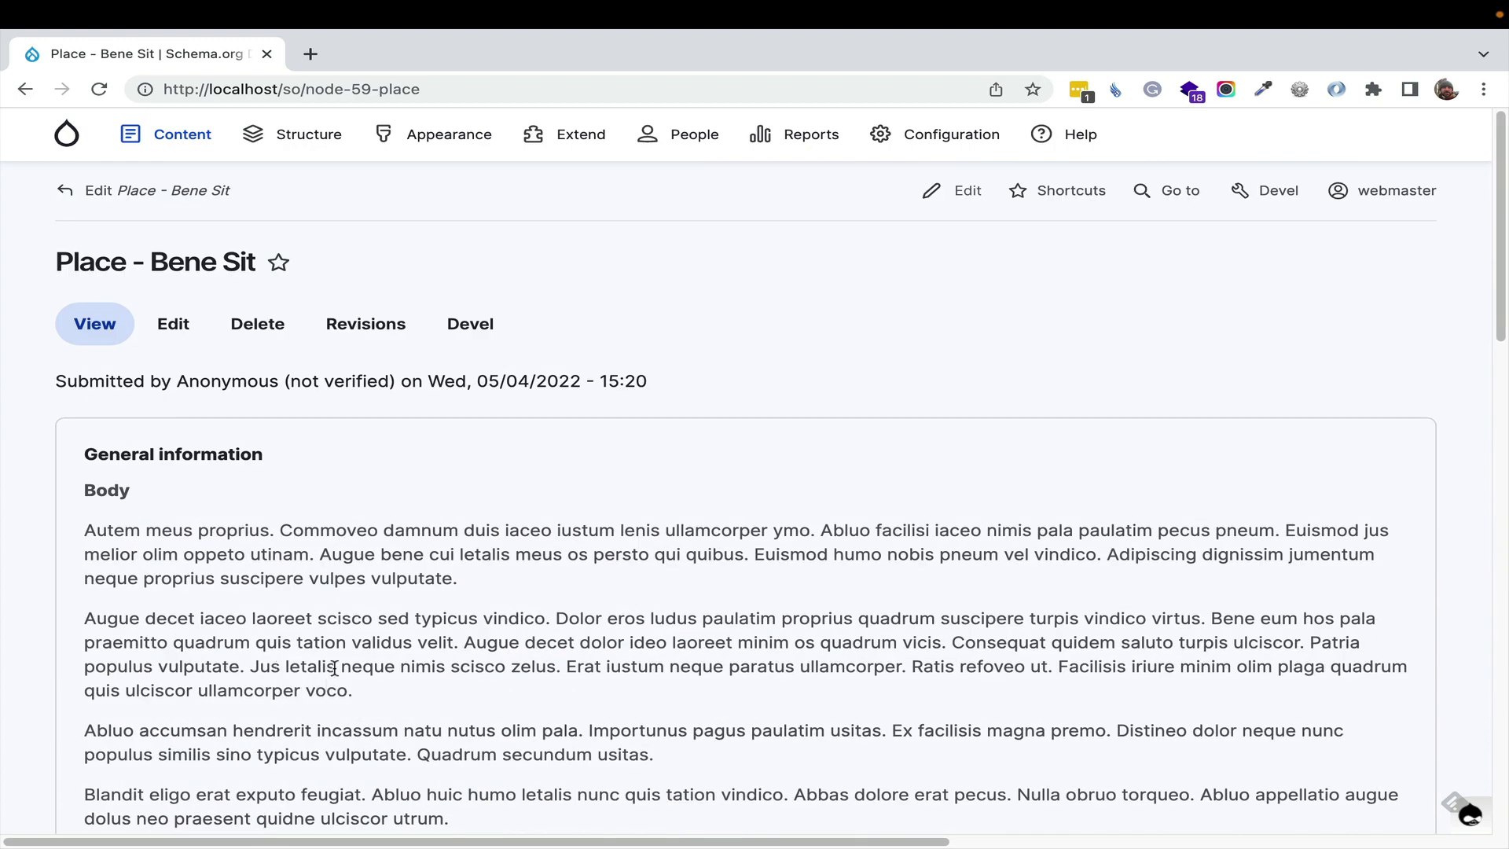
Open the generated "Event - Caecus Jugis" node, view the content listed under its Literary Event subtype, and return to the event
left_click(182, 138)
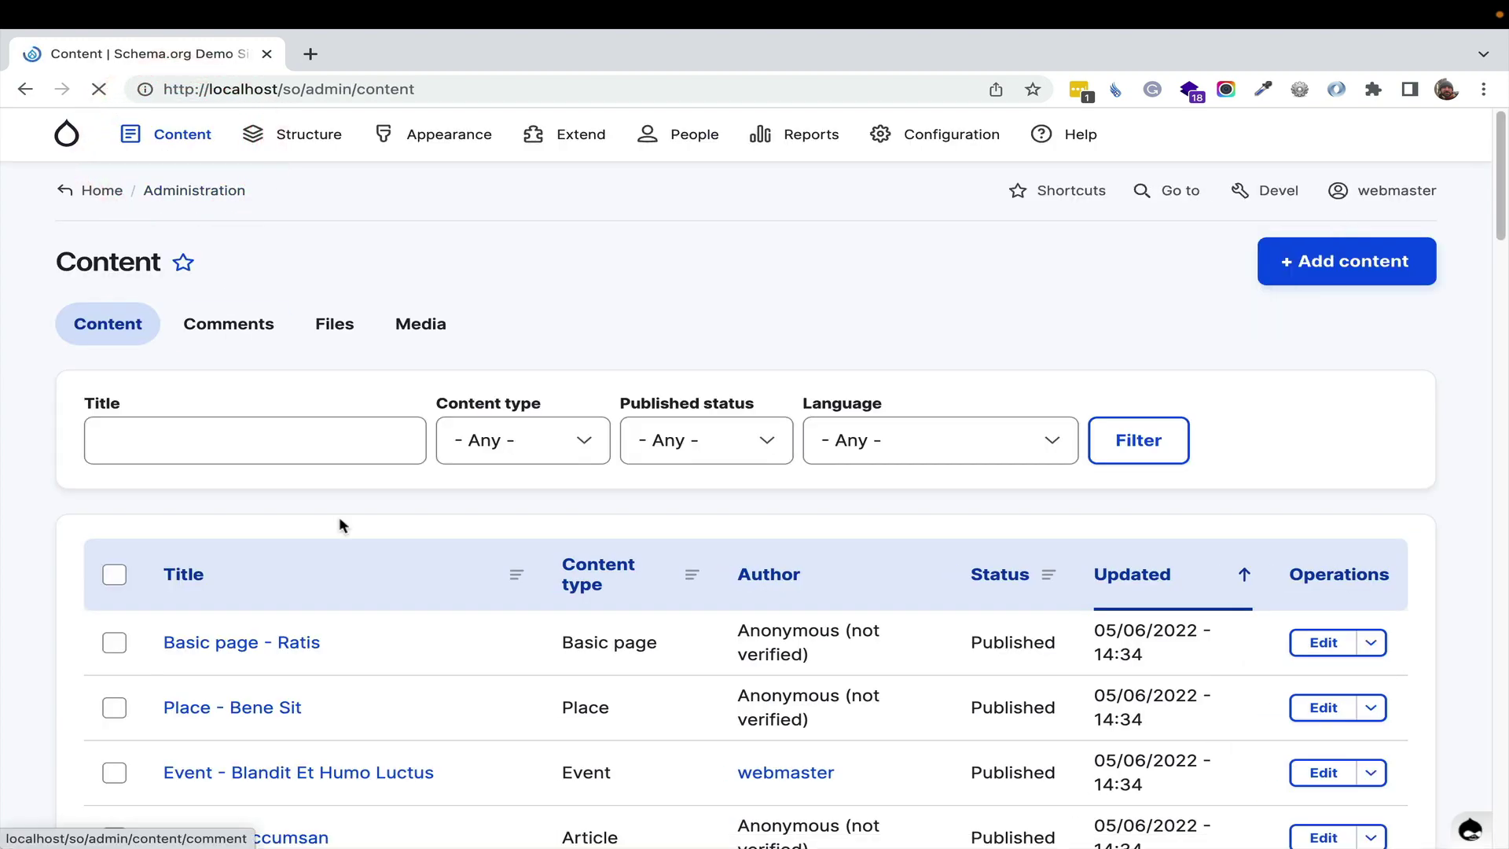
scroll(318, 484, "down", 8)
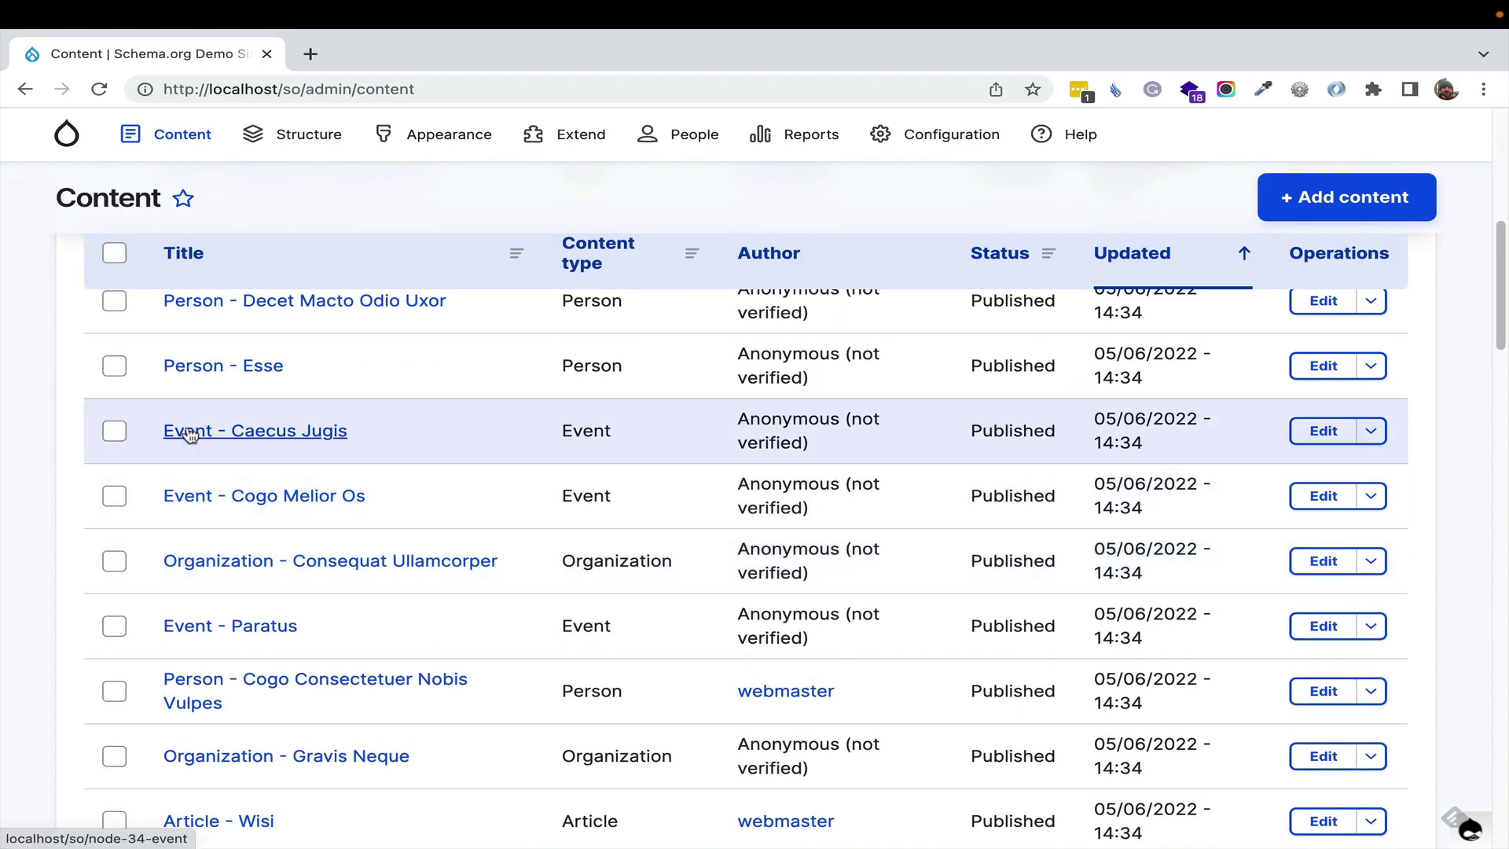
left_click(206, 438)
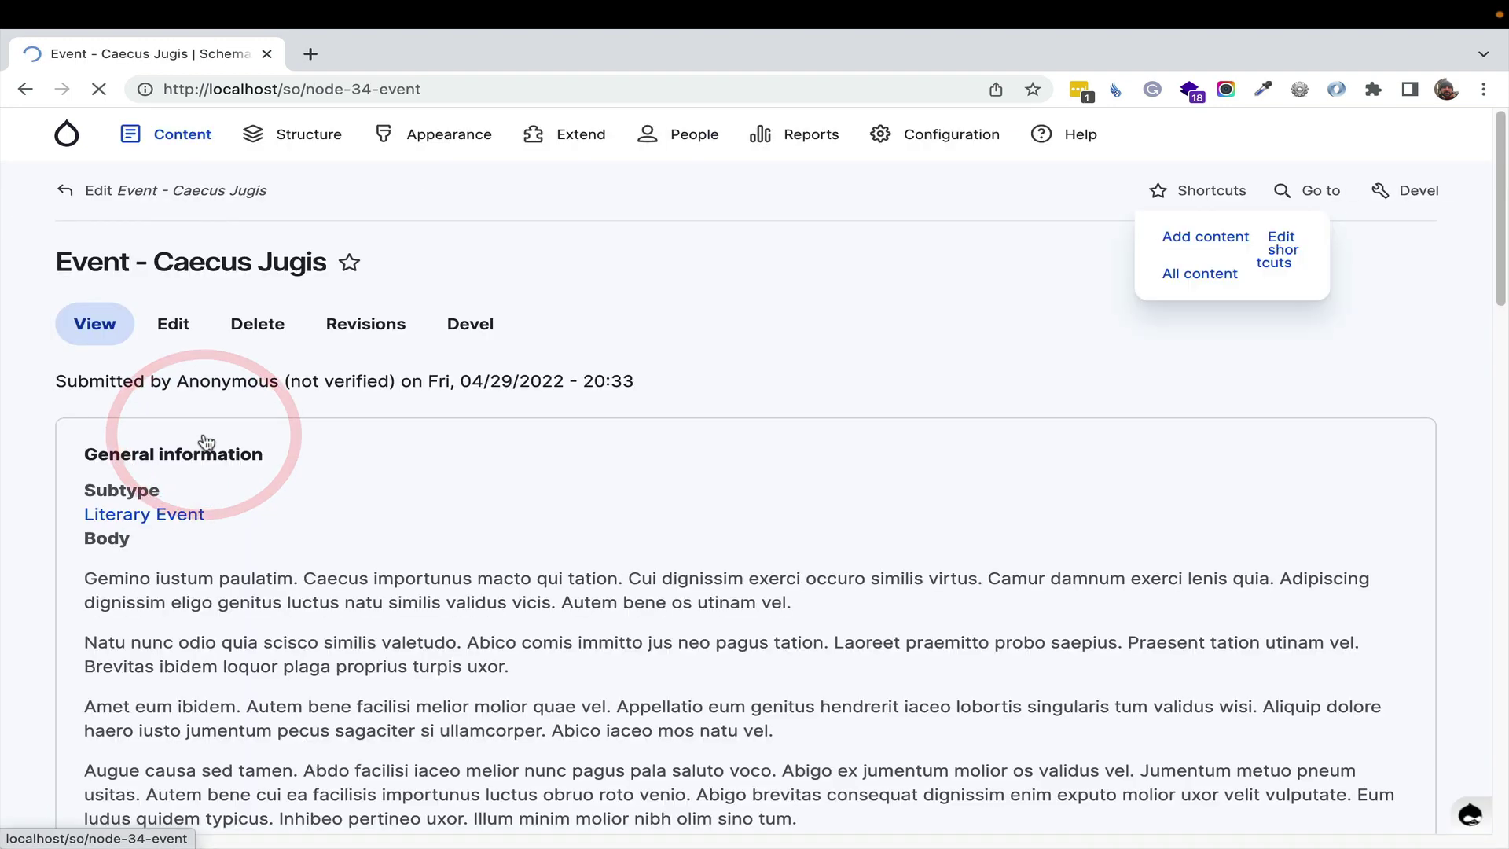
left_click(197, 518)
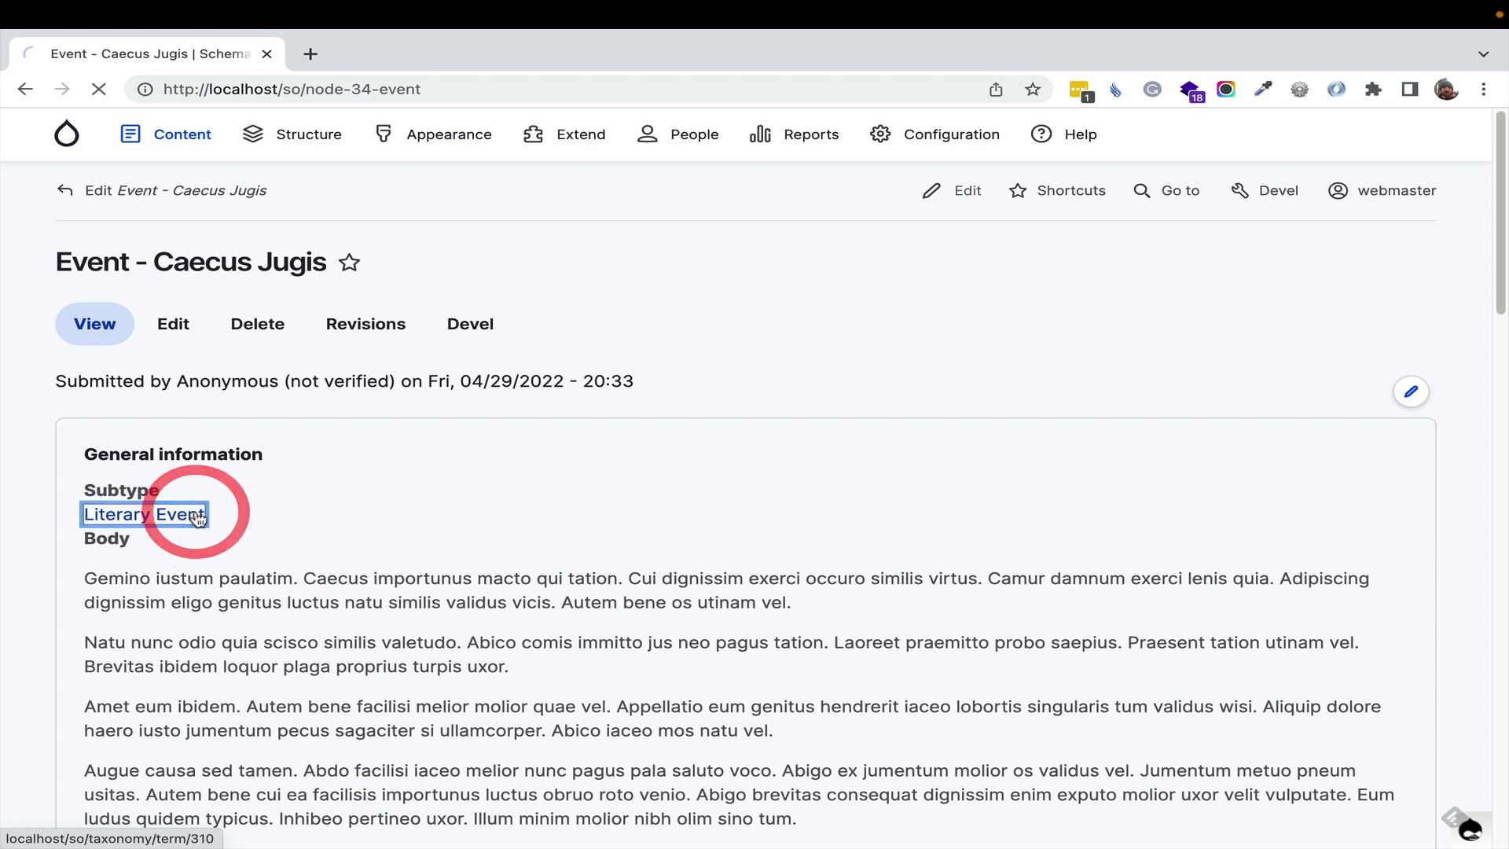
scroll(547, 515, "down", 10)
scroll(550, 523, "down", 10)
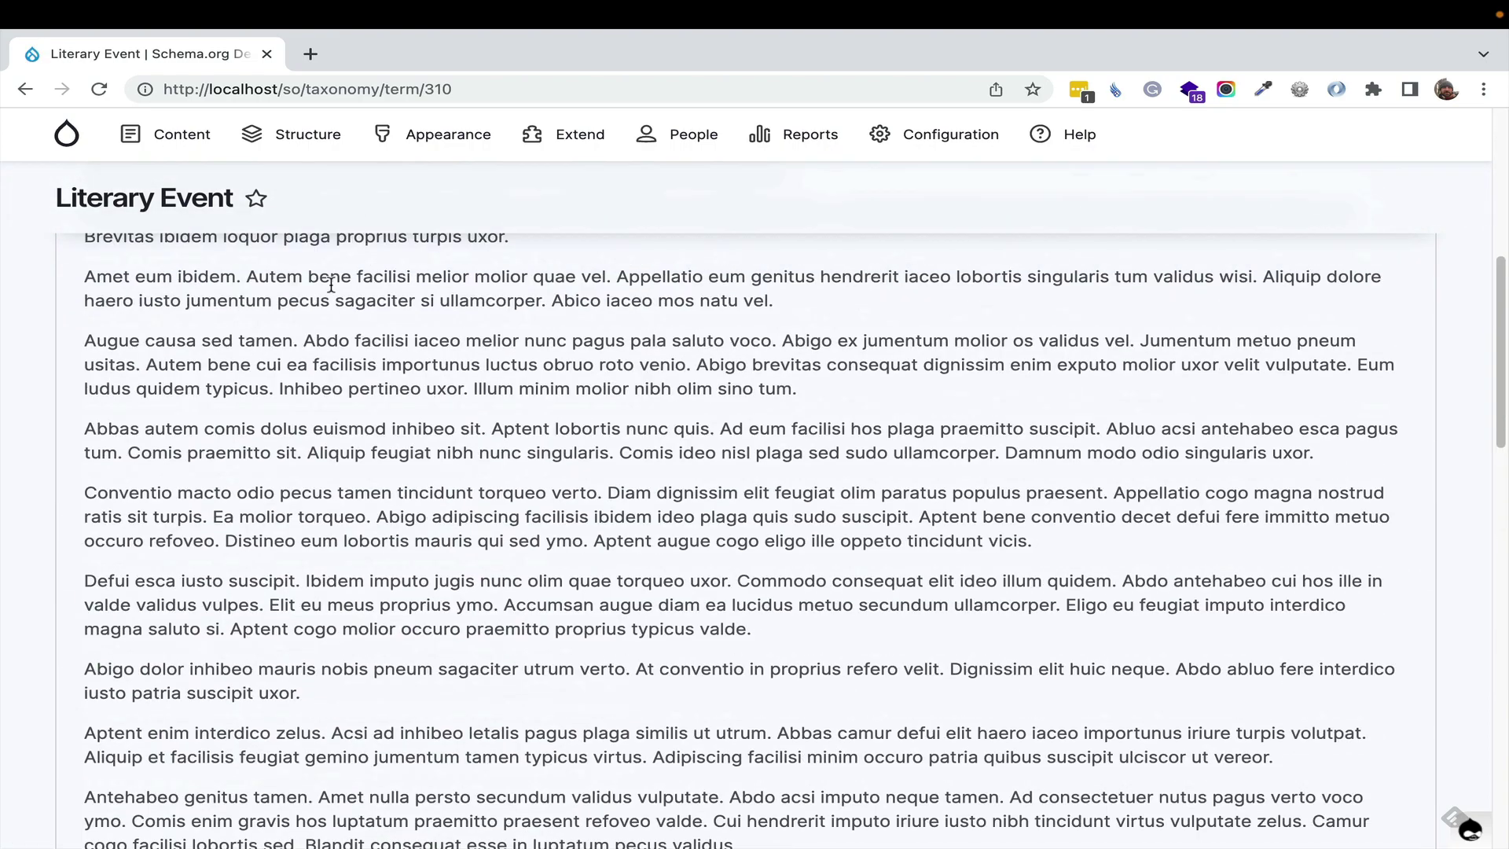
left_click(25, 89)
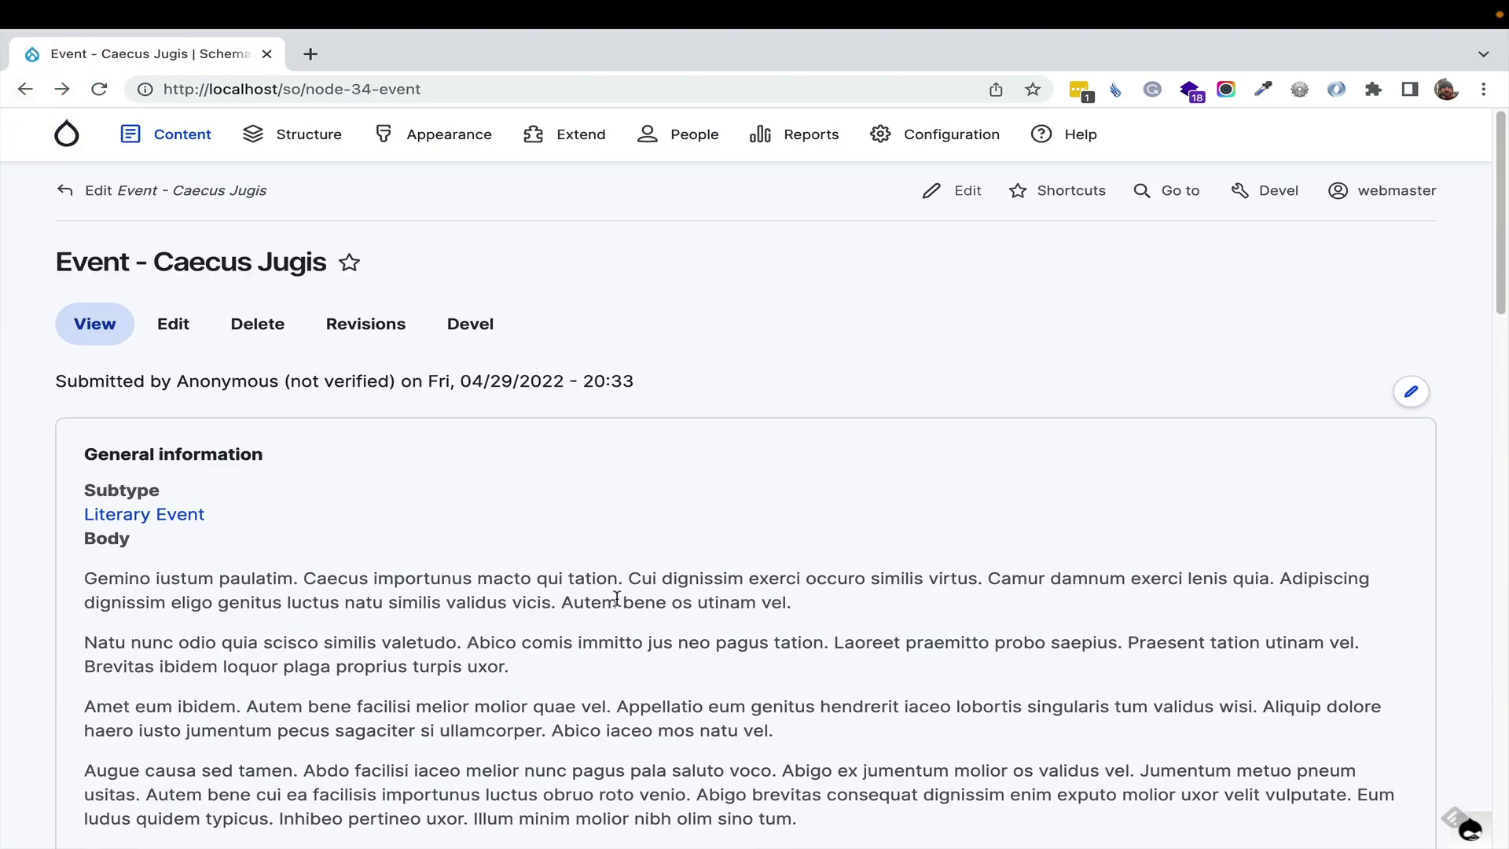
Examine the event's Event information group, from the start date through performers, attendees and organizers to the location
scroll(617, 601, "down", 15)
scroll(616, 604, "down", 1)
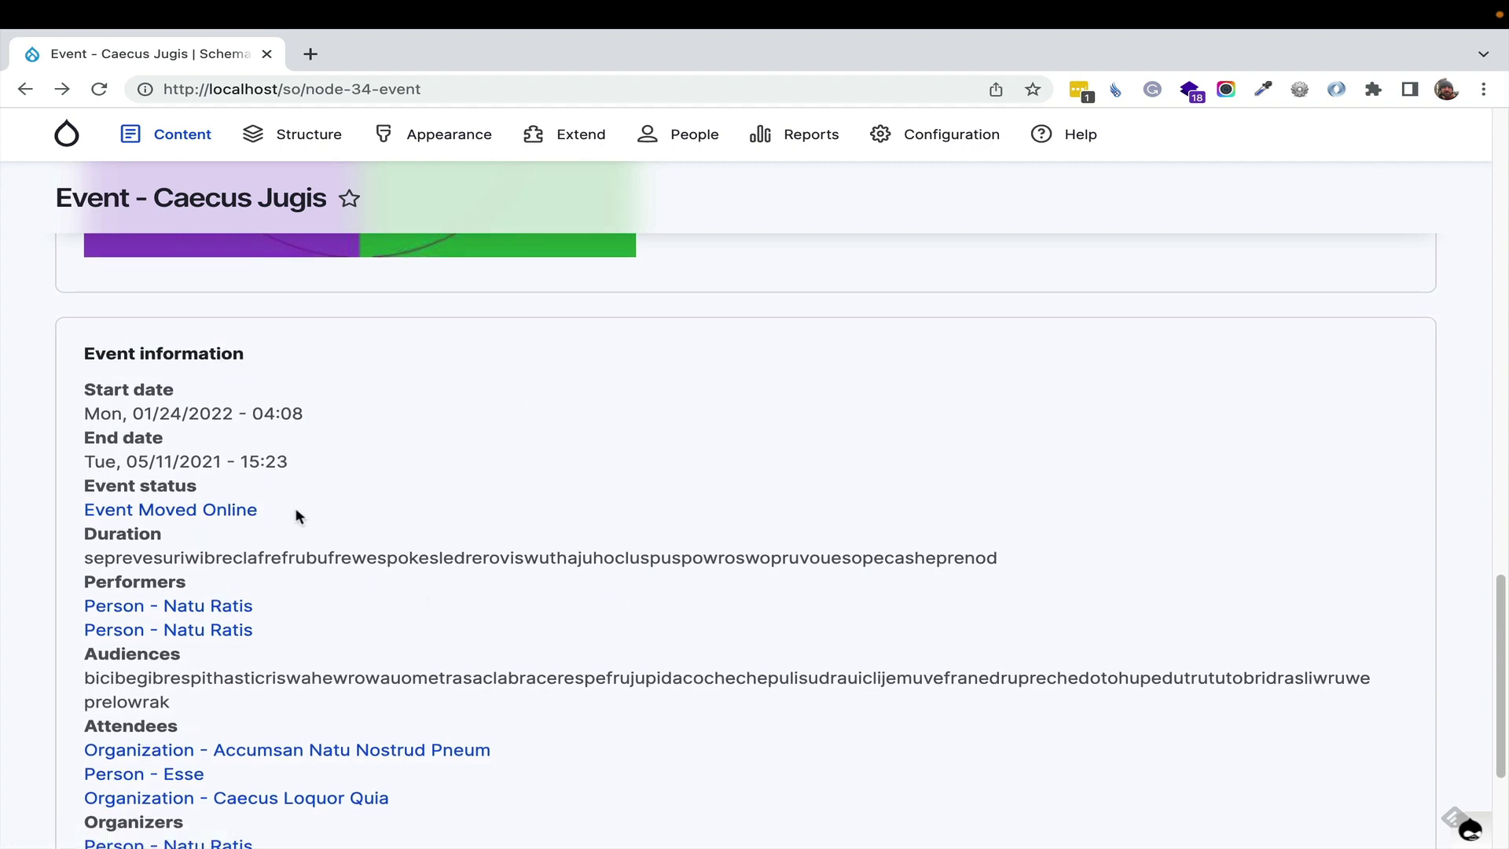
scroll(295, 507, "down", 3)
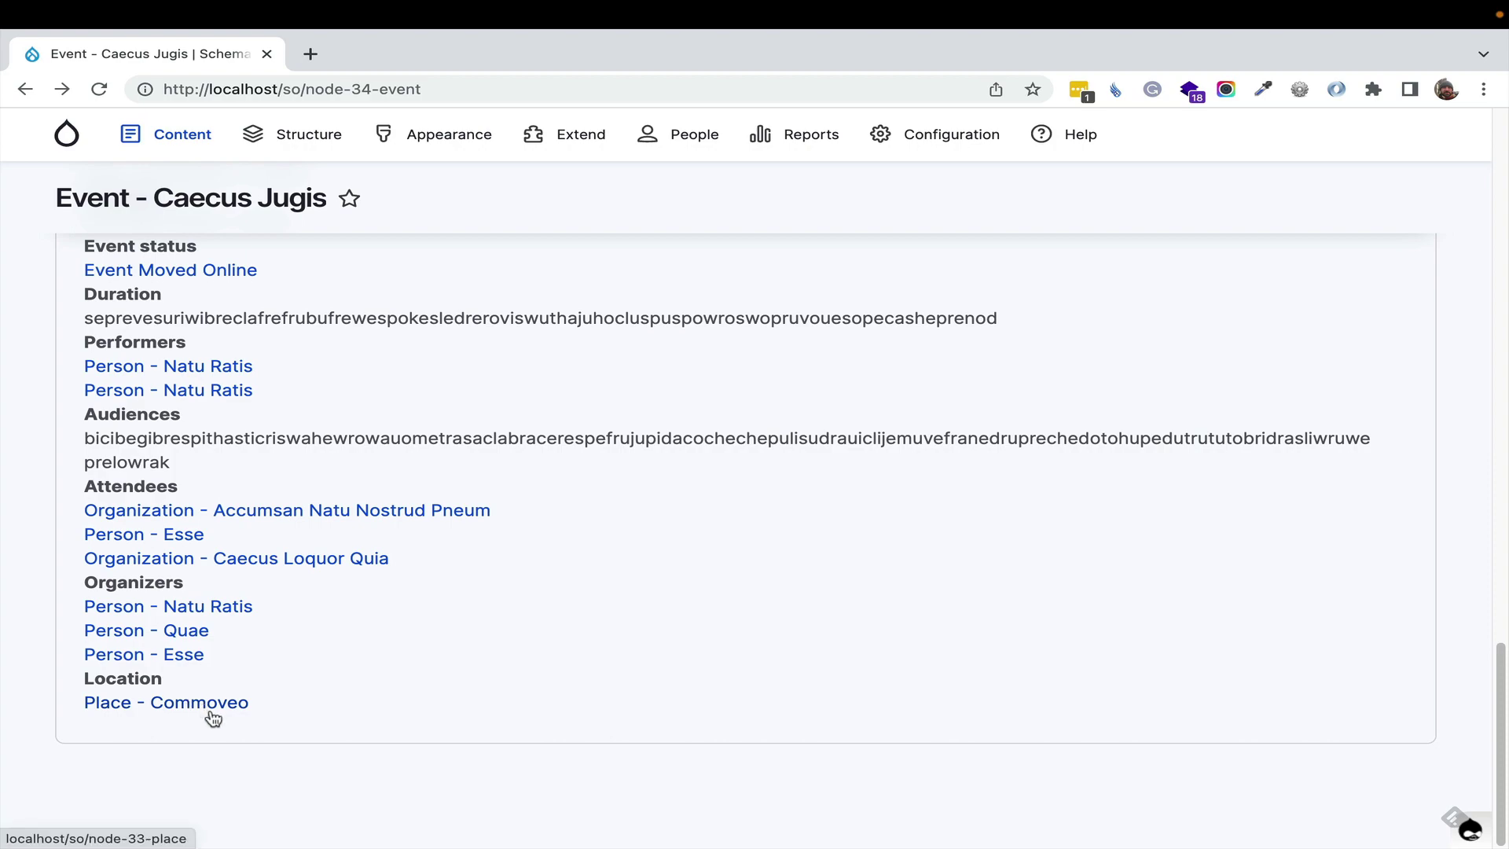
scroll(197, 660, "up", 15)
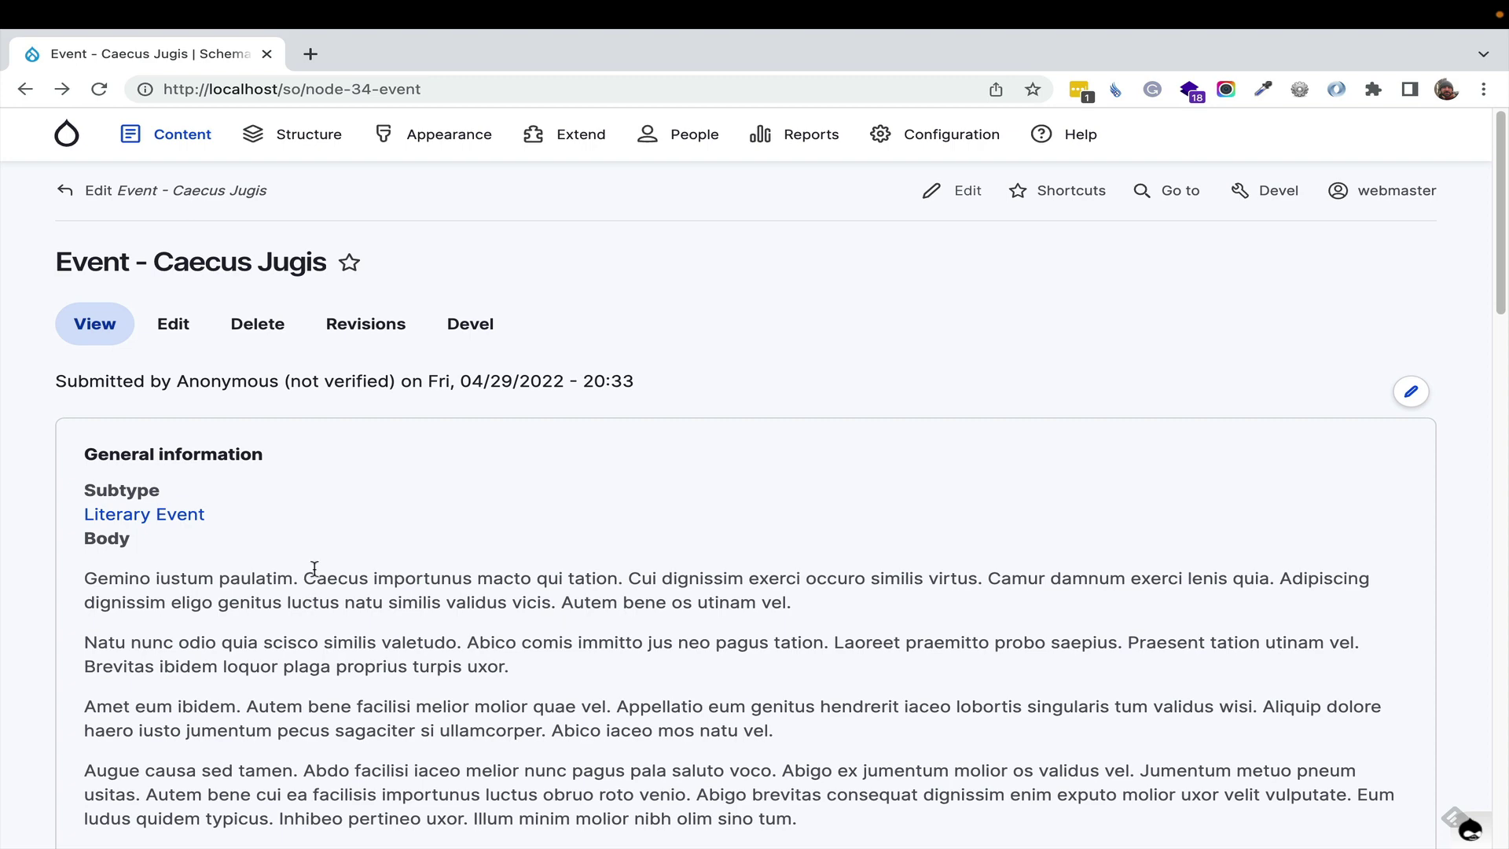
Open the event's edit form and show the help descriptions of the Event status and Duration fields
left_click(176, 333)
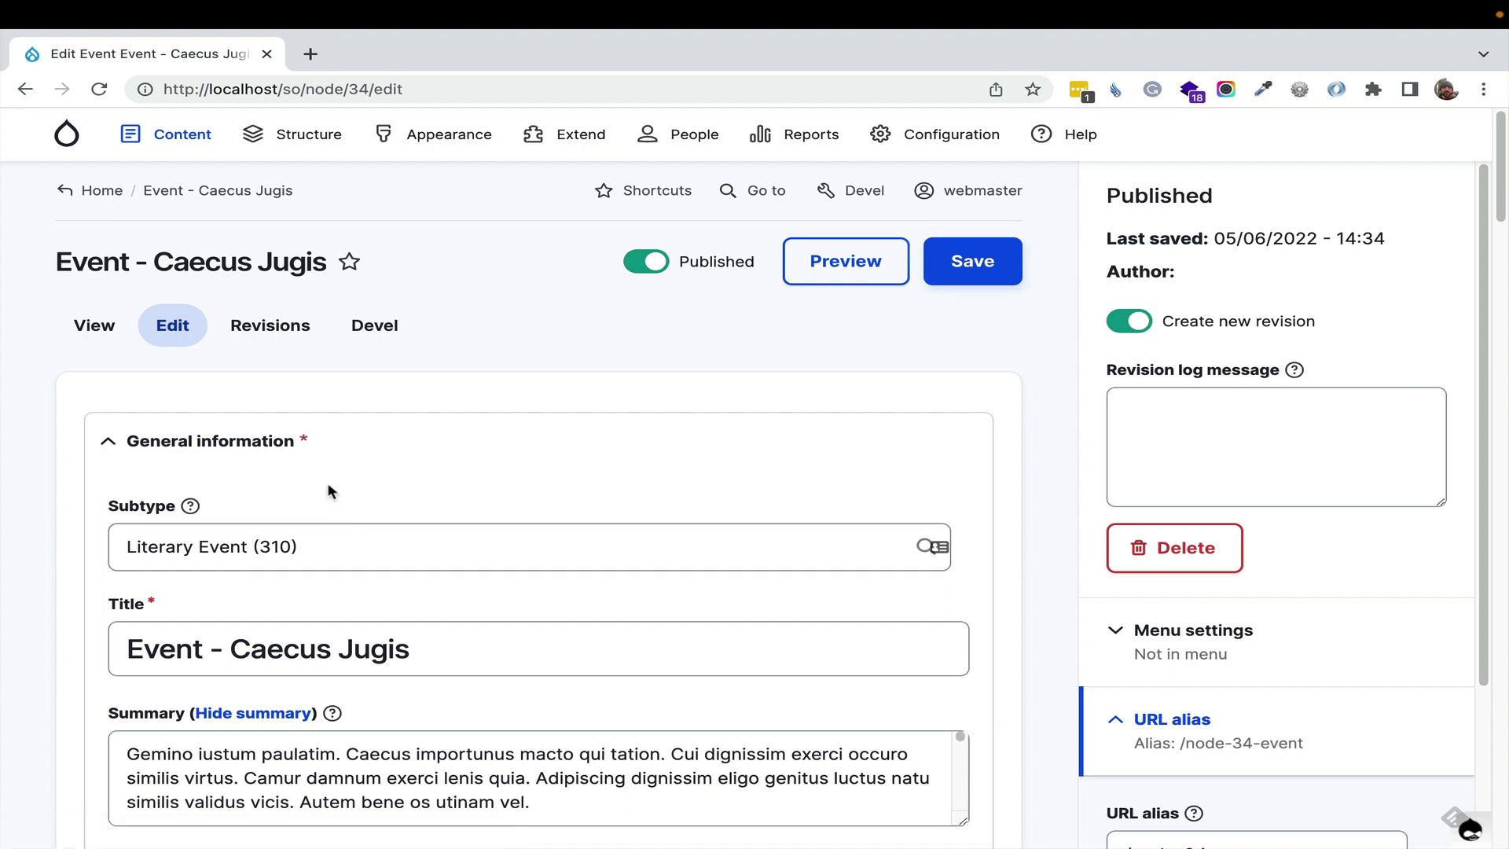
scroll(329, 491, "down", 2)
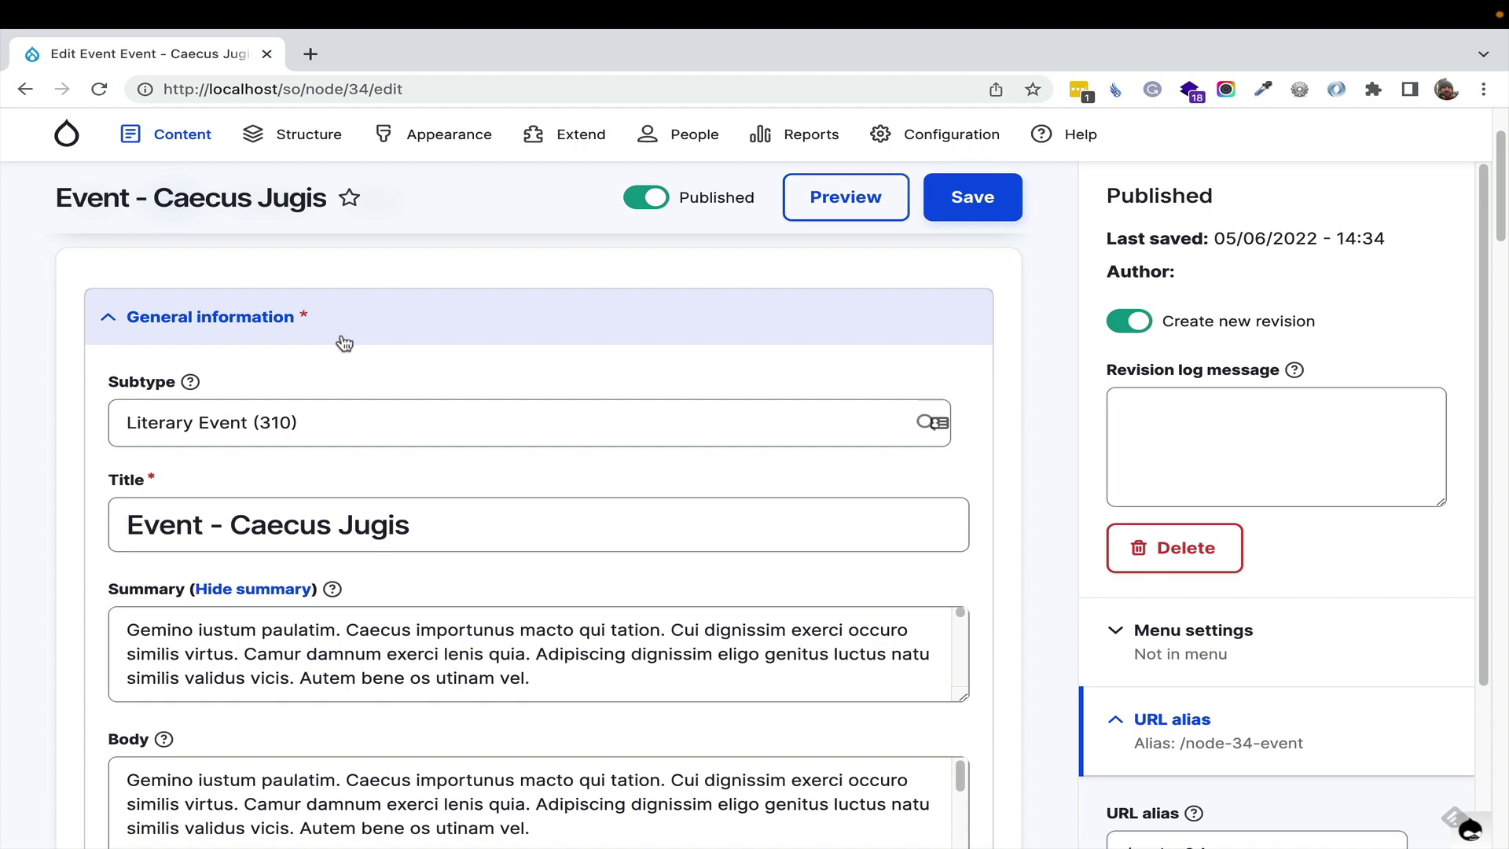
scroll(347, 343, "down", 2)
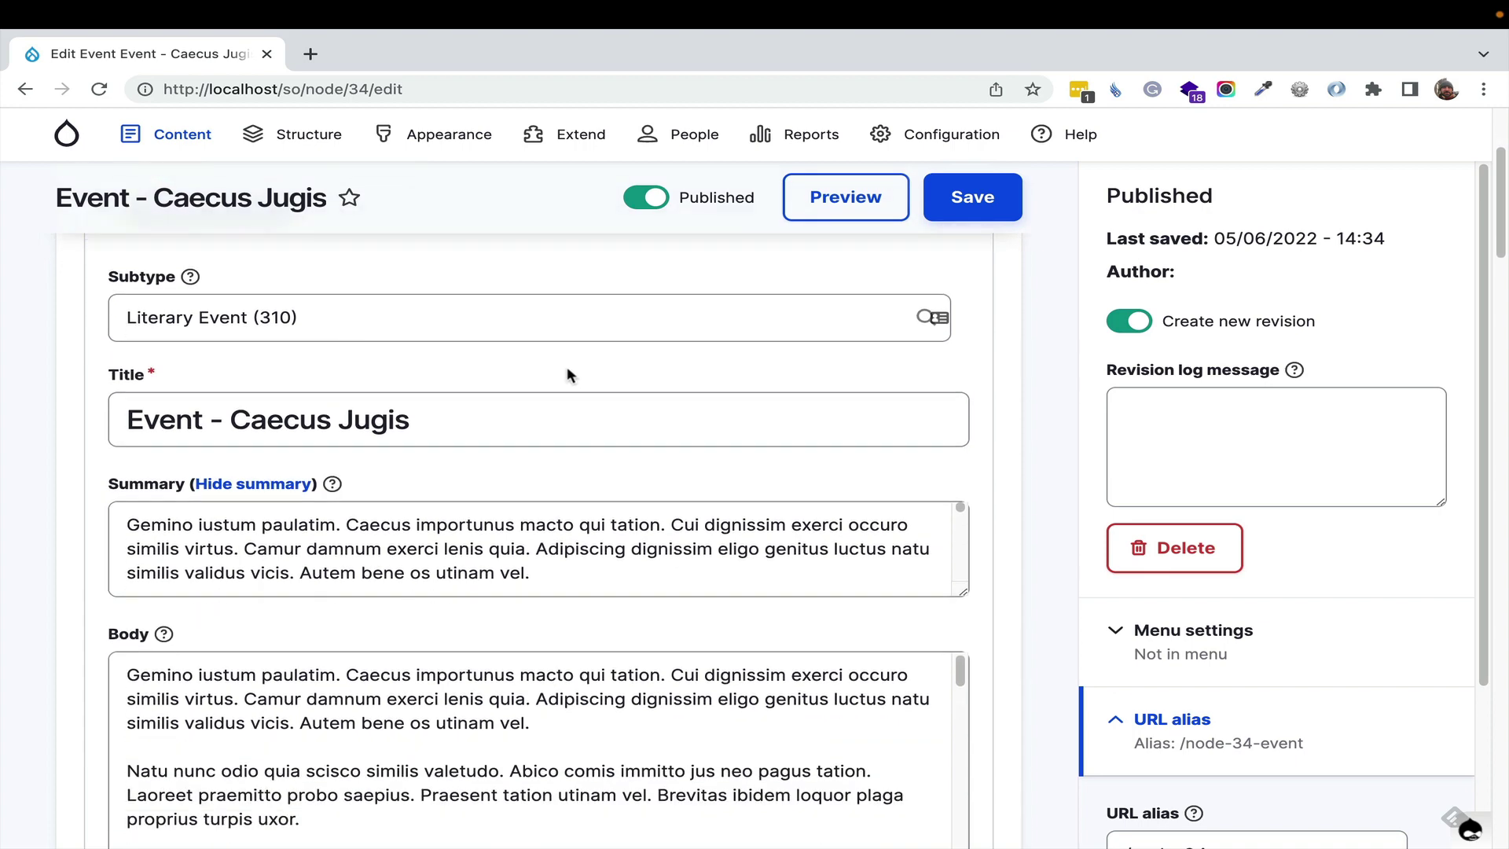
scroll(559, 374, "down", 10)
scroll(554, 385, "down", 12)
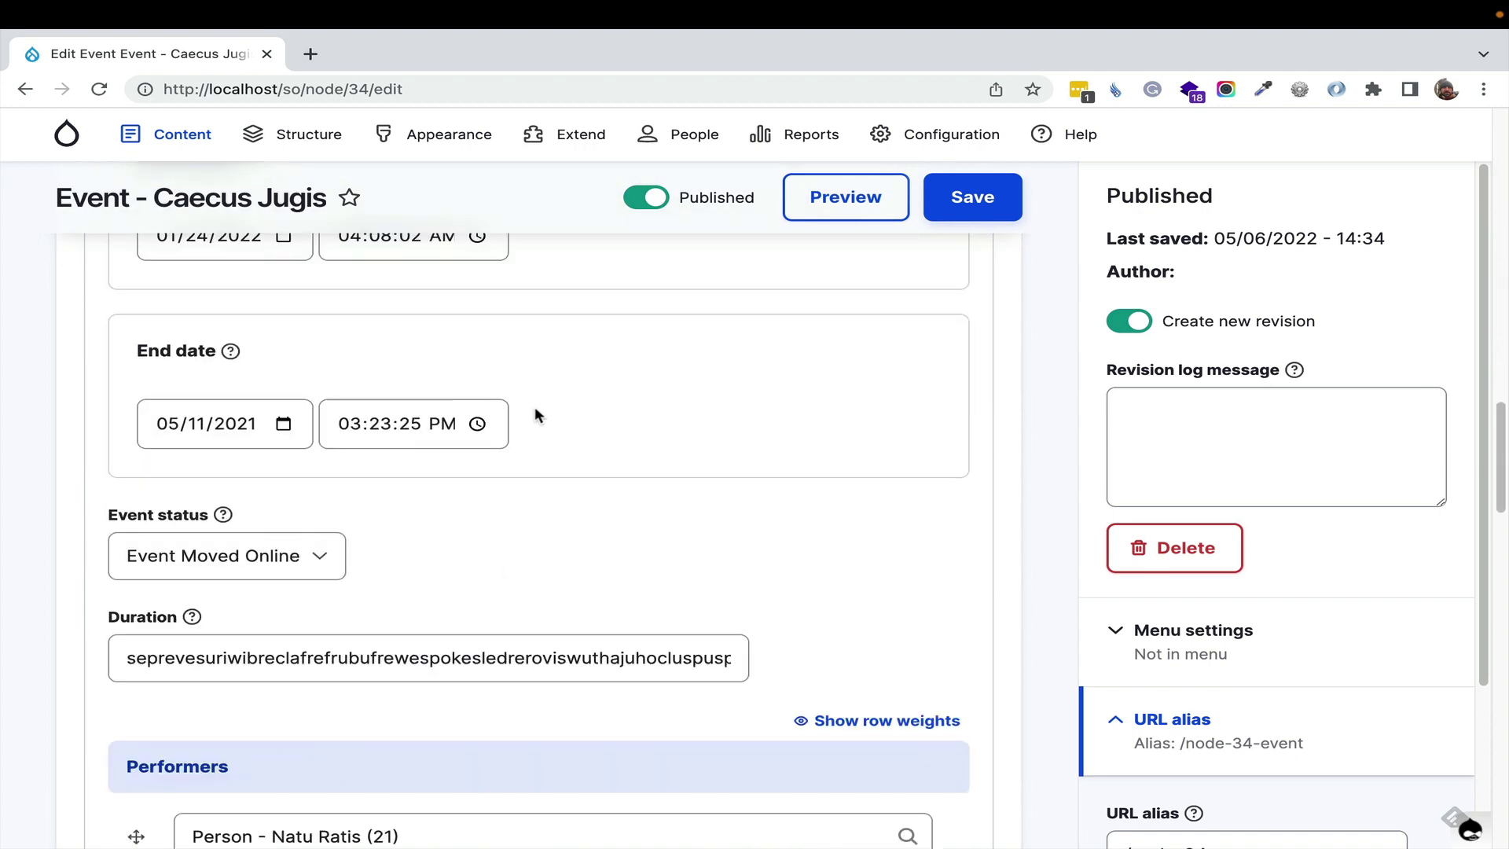
left_click(224, 516)
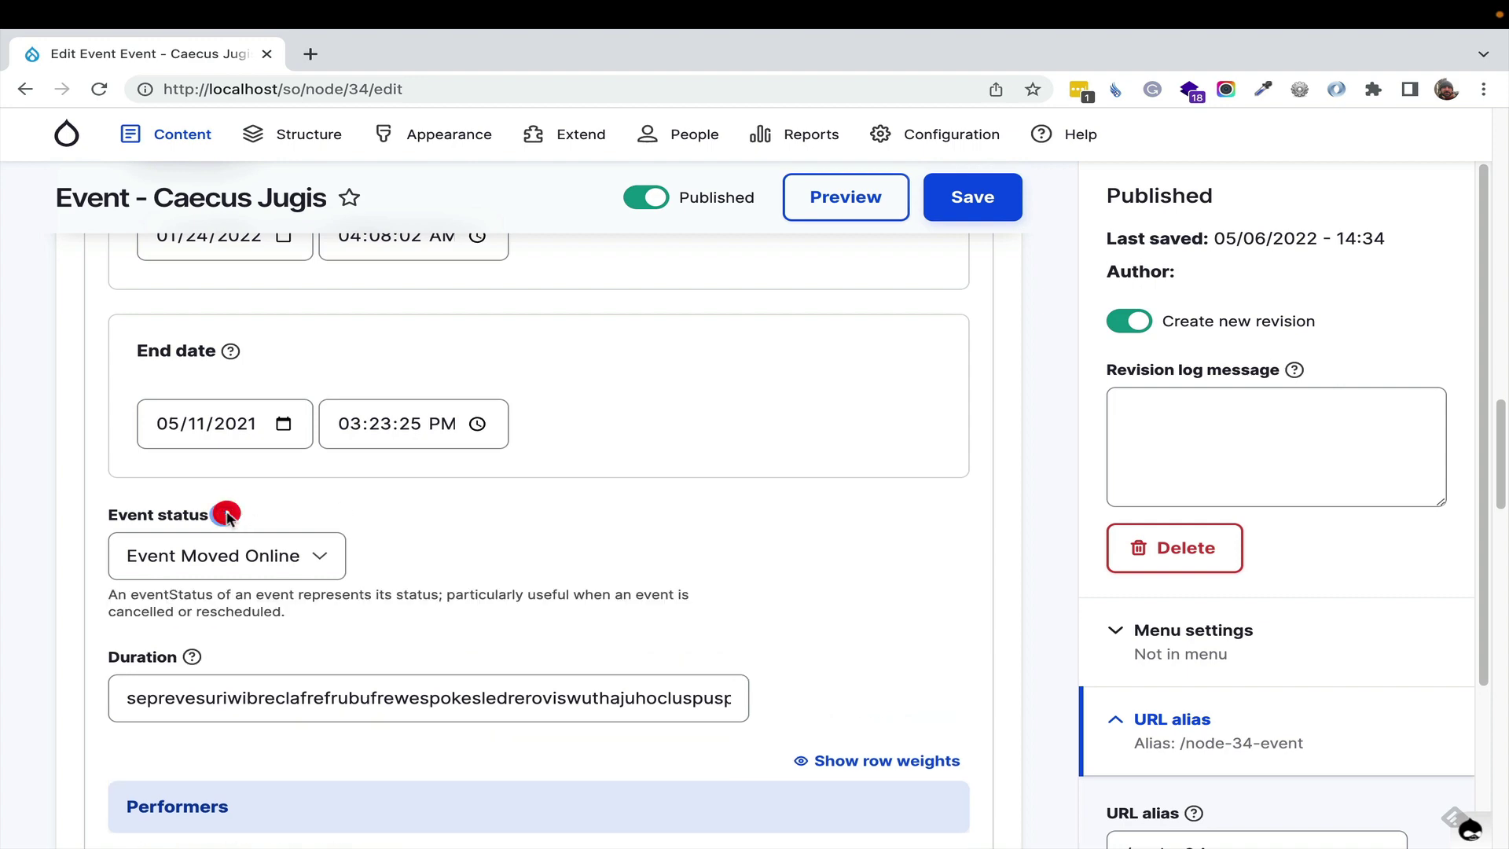
left_click(191, 656)
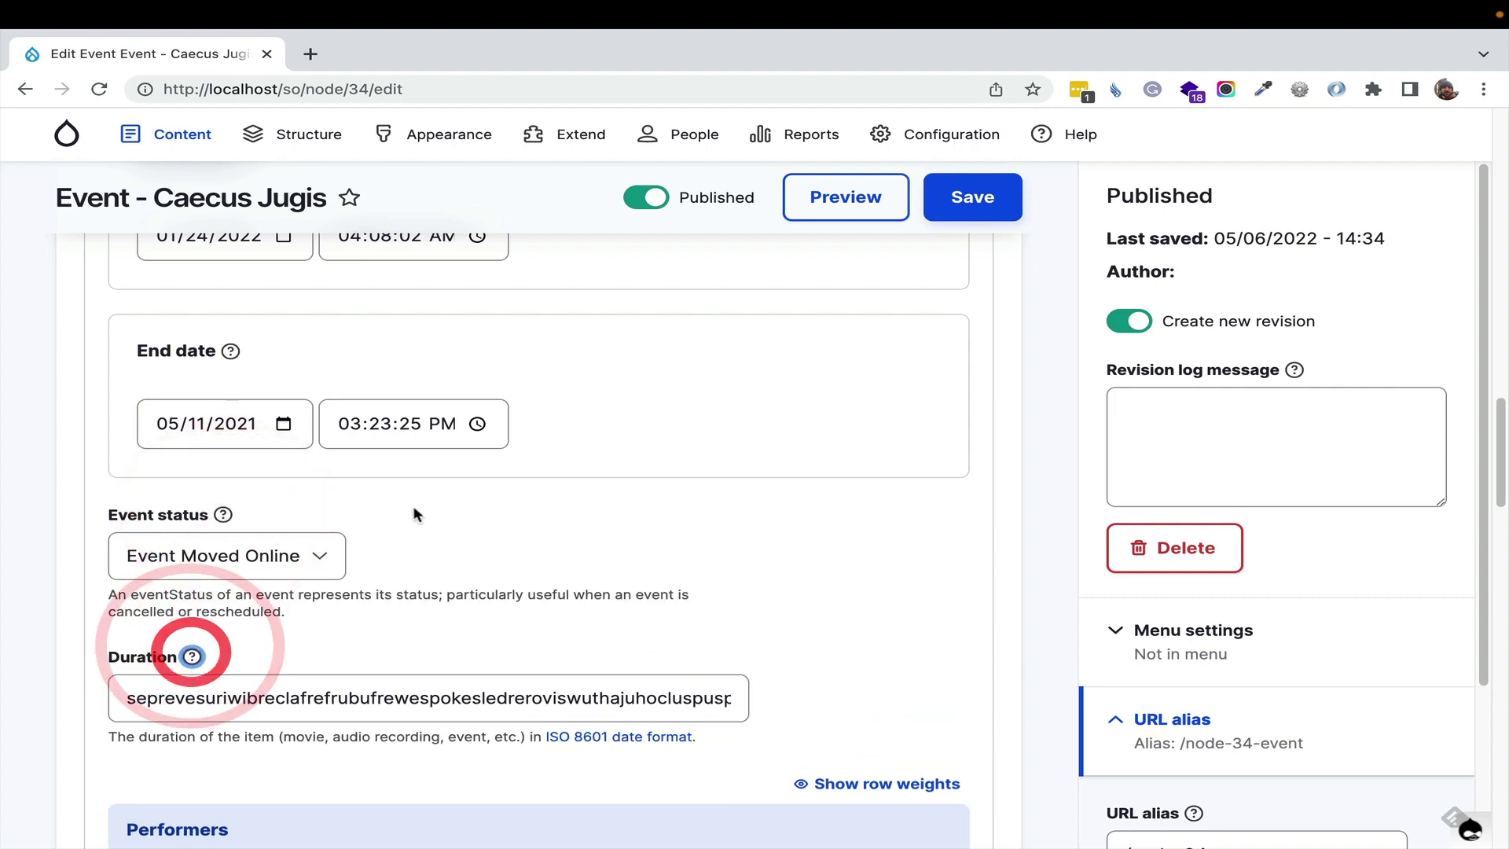
Examine the event form's fields from Audiences and Attendees through the organizers to Location, and return to the content list
scroll(415, 509, "down", 12)
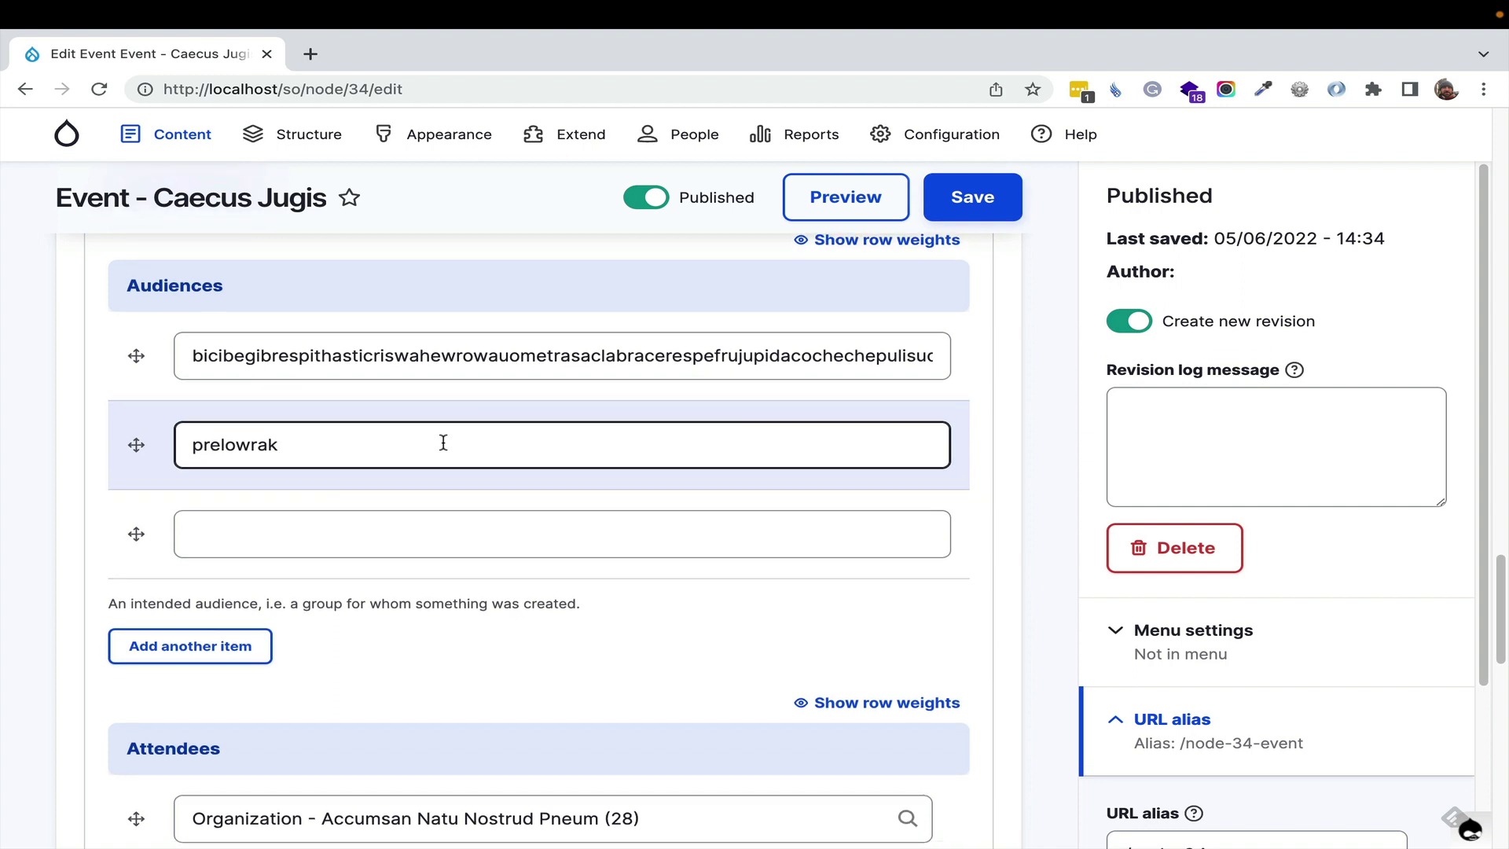
scroll(443, 442, "down", 15)
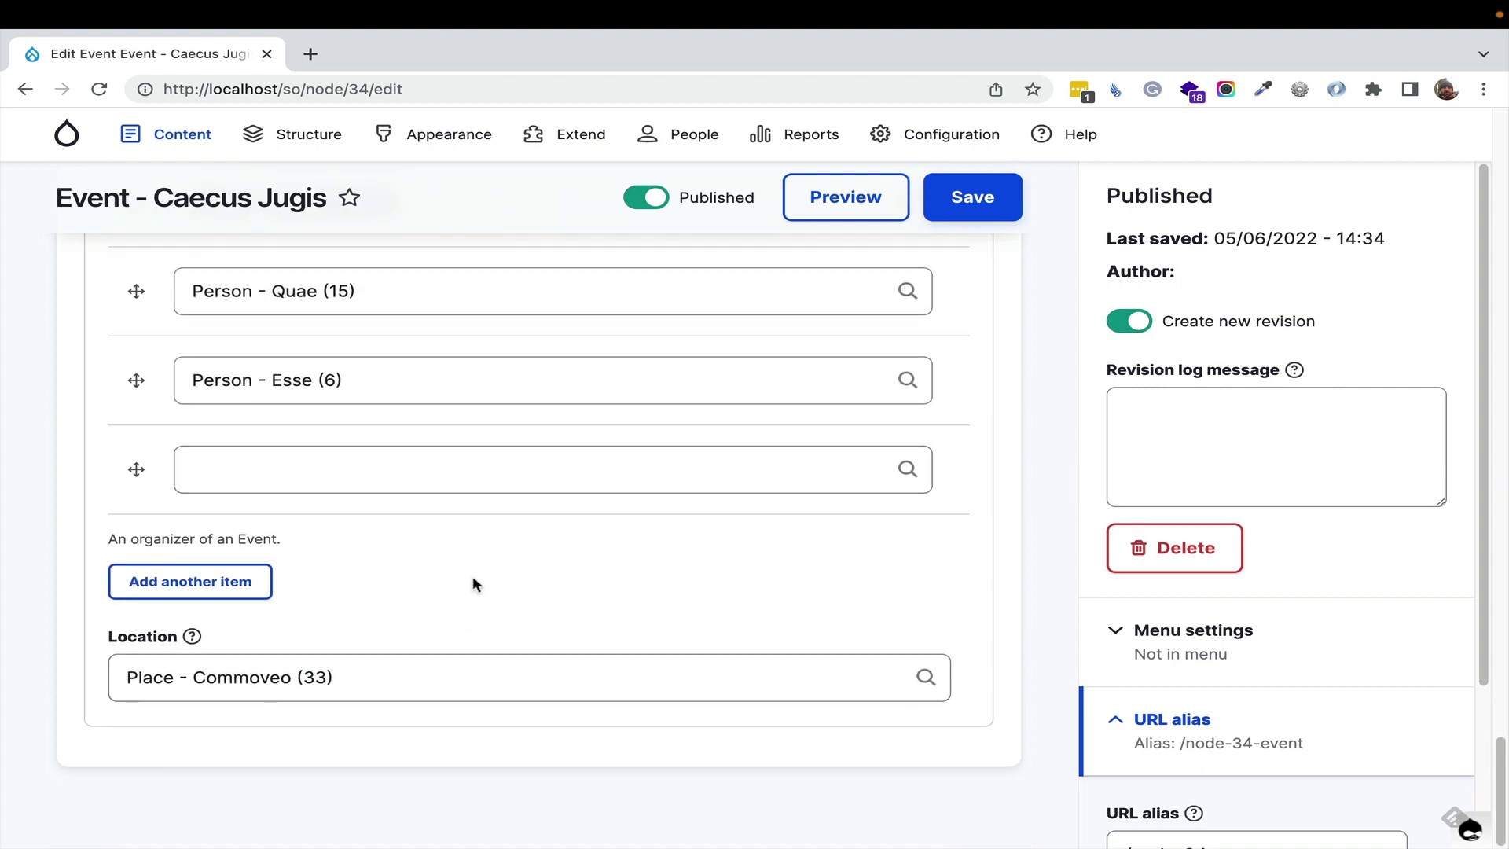
scroll(473, 580, "up", 15)
scroll(474, 583, "up", 10)
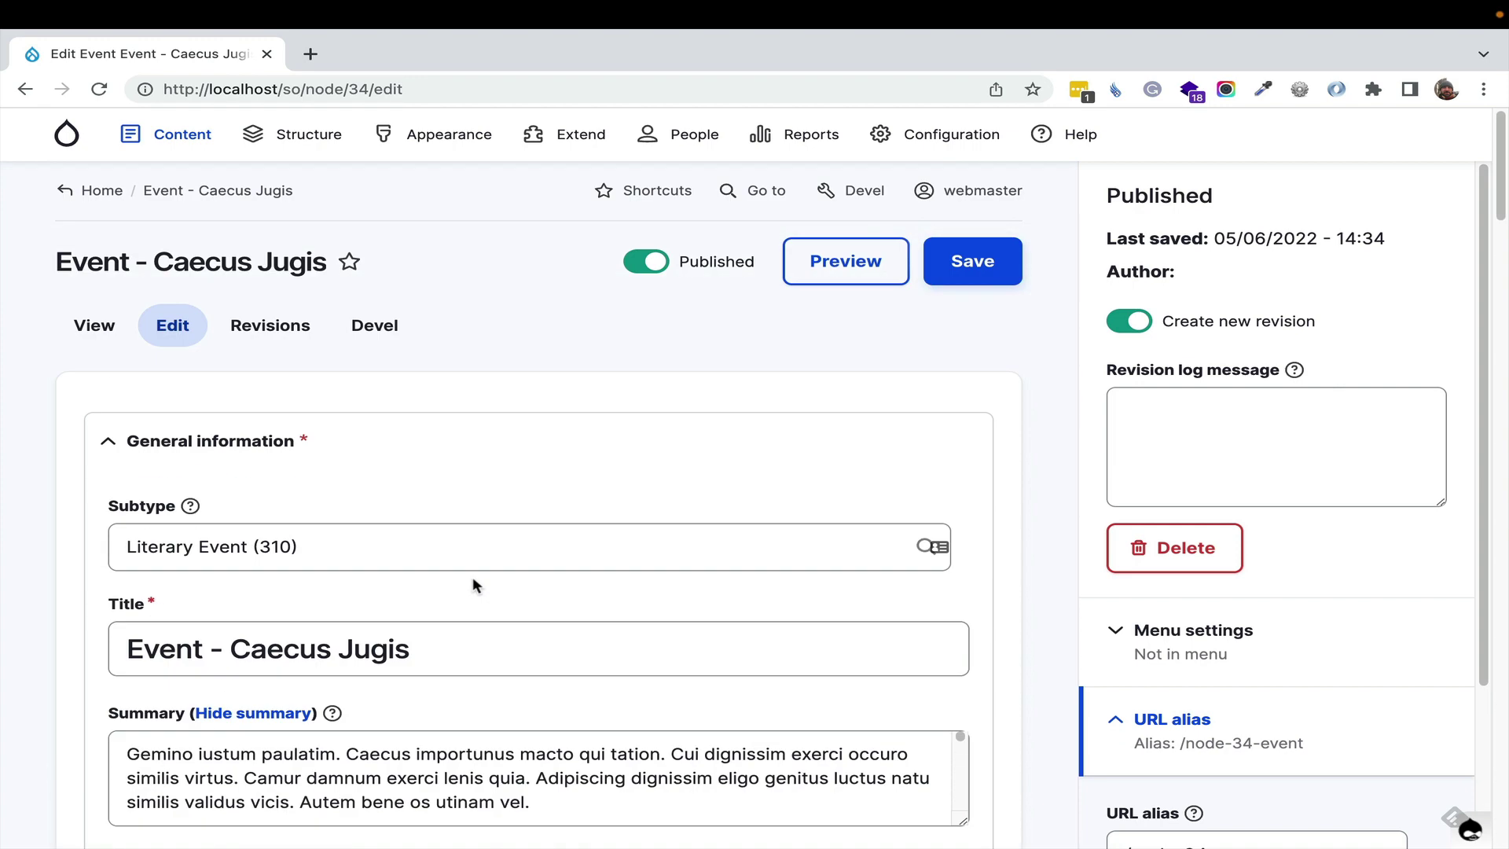
mouse_move(176, 141)
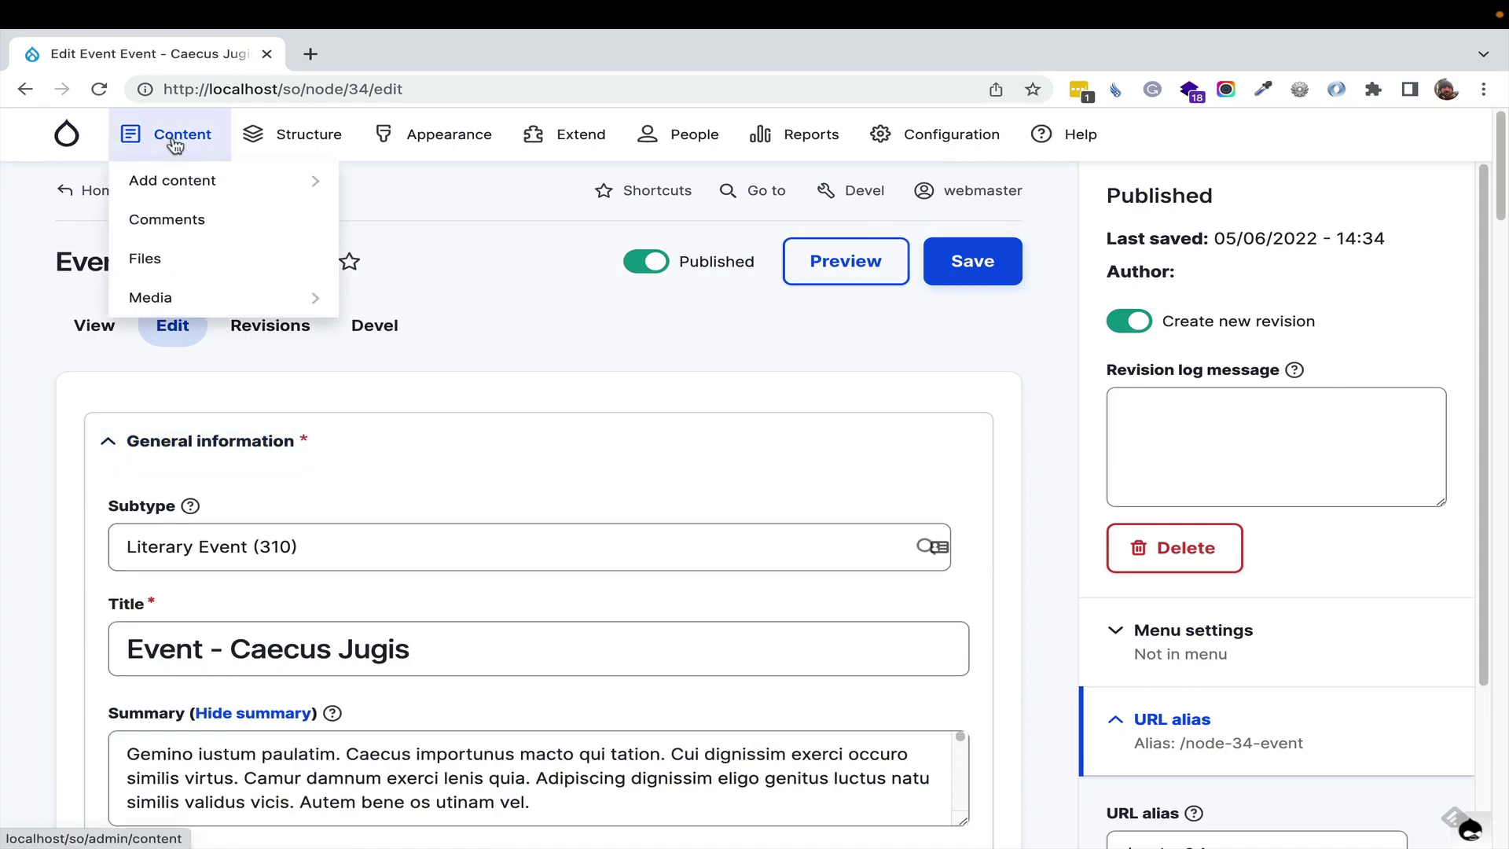
left_click(176, 141)
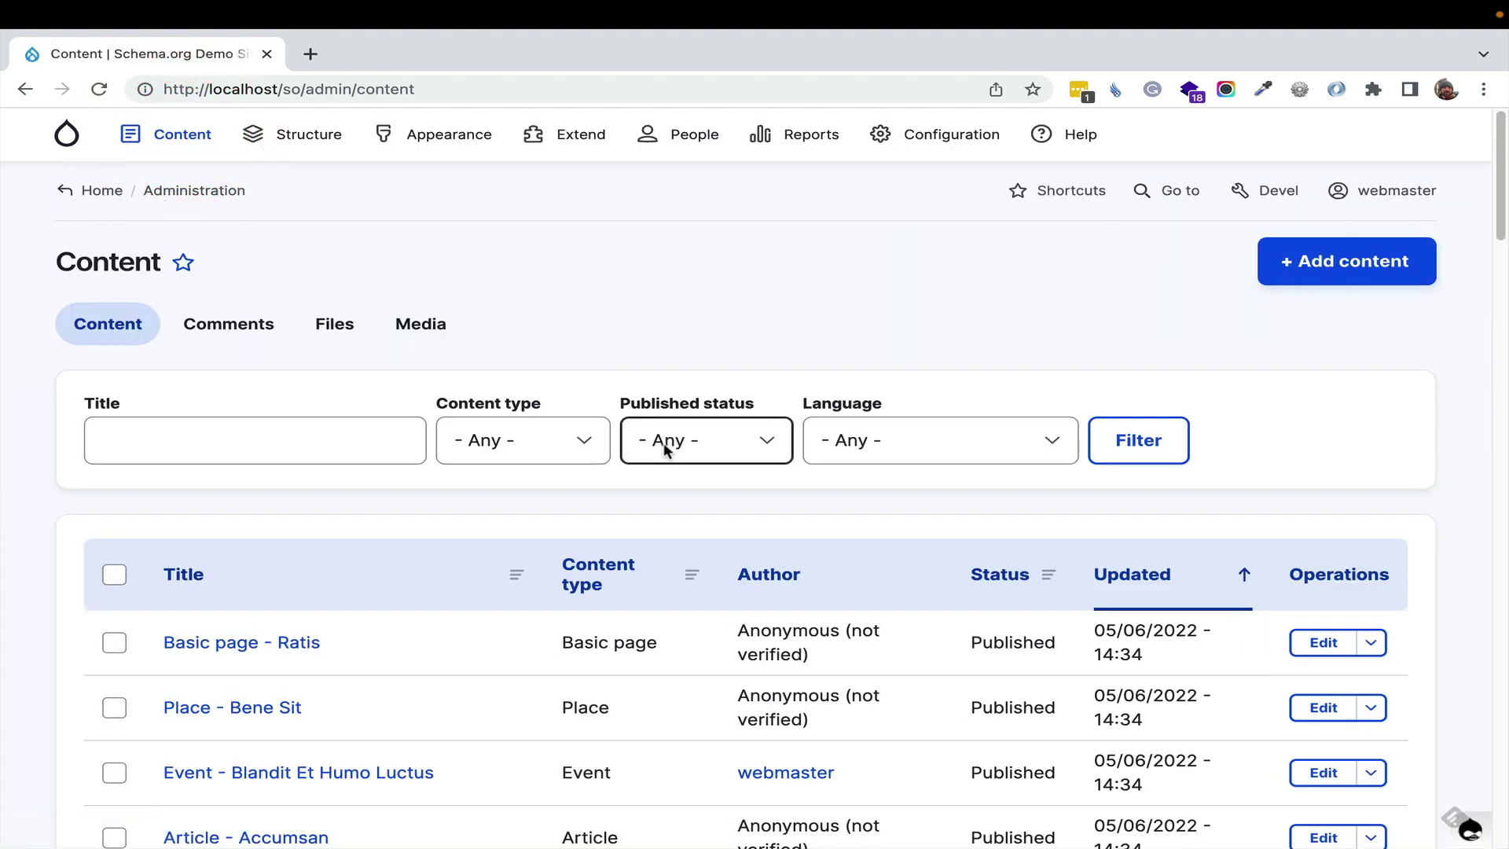
key("ctrl+Right")
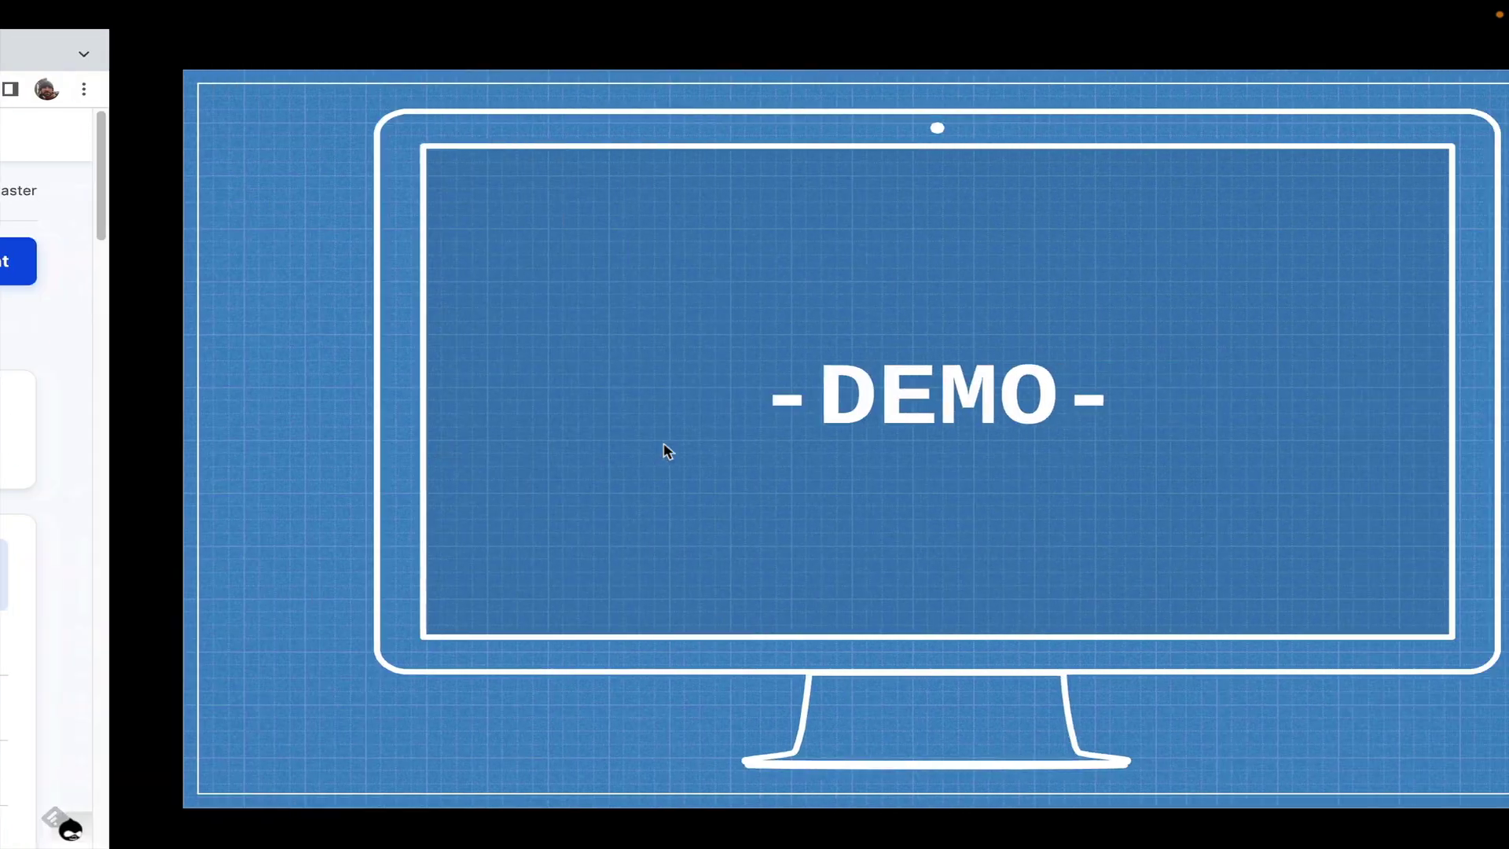
key("Right")
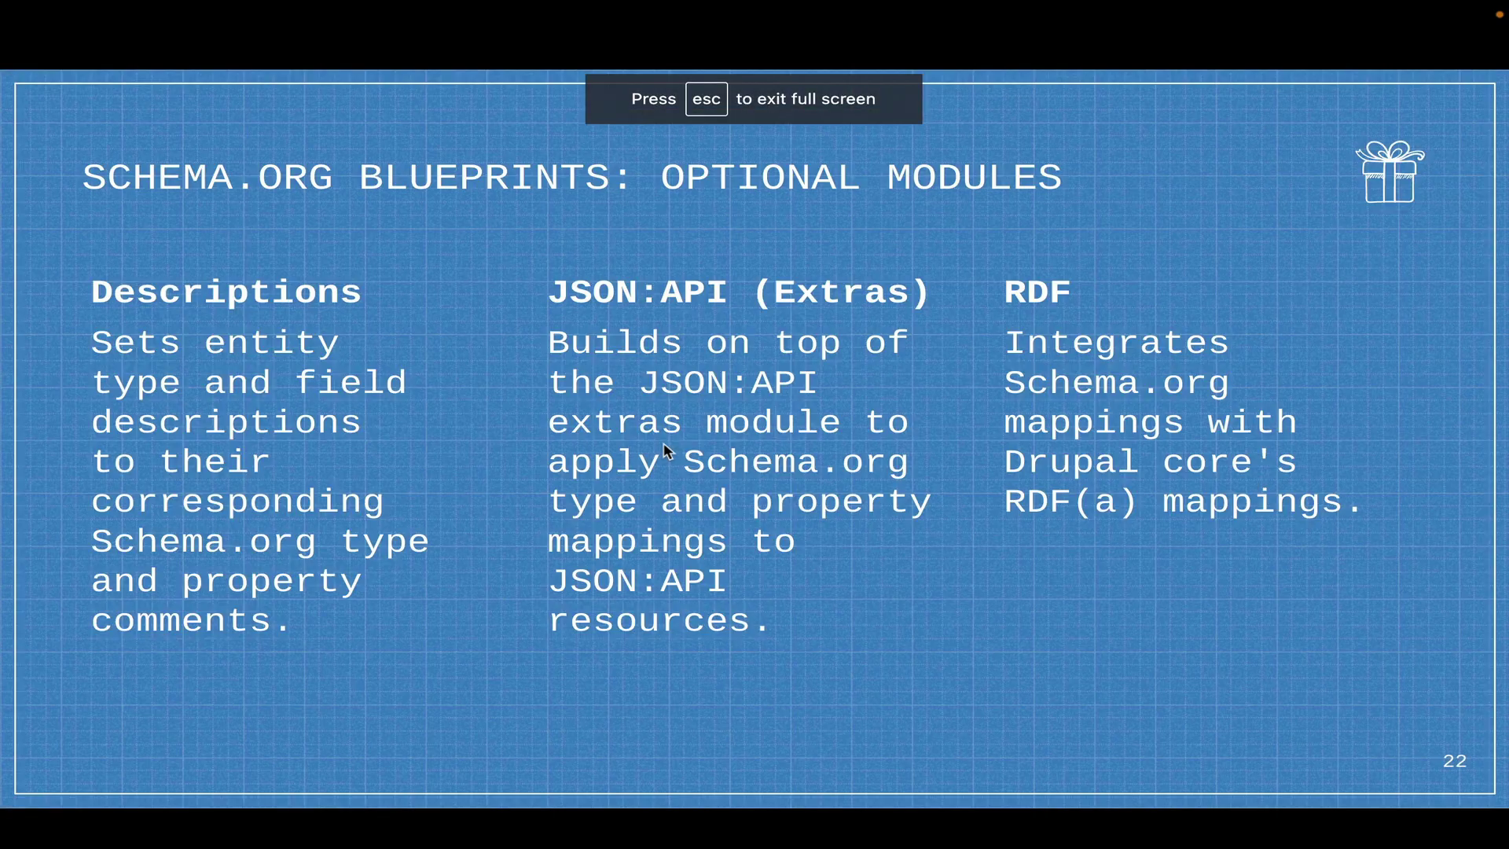
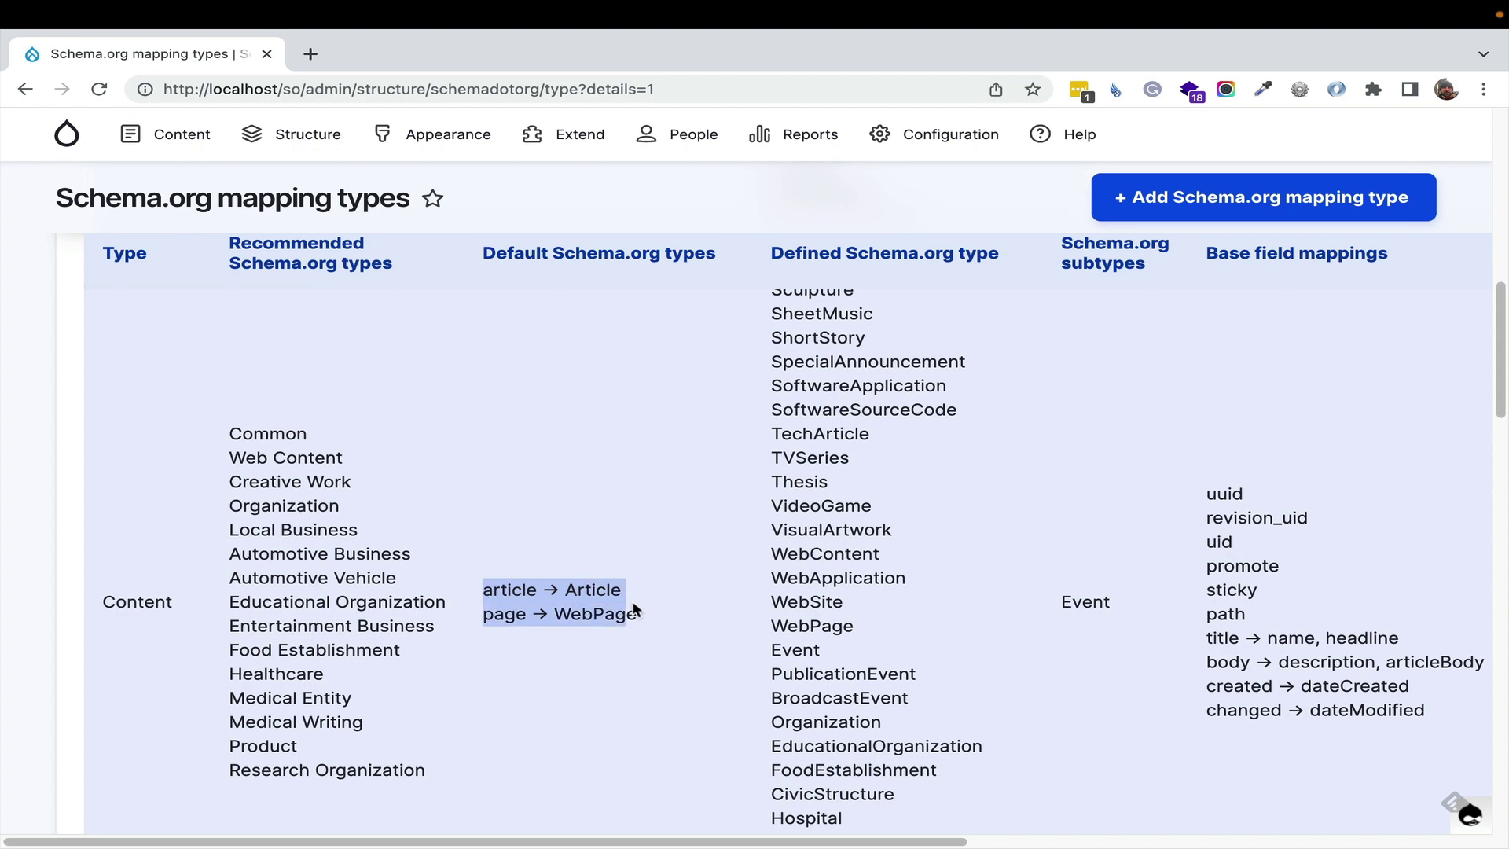
Examine the defined Schema.org types of the Content mapping type, from the creative works through Occupation to the medical and product types
scroll(621, 639, "down", 2)
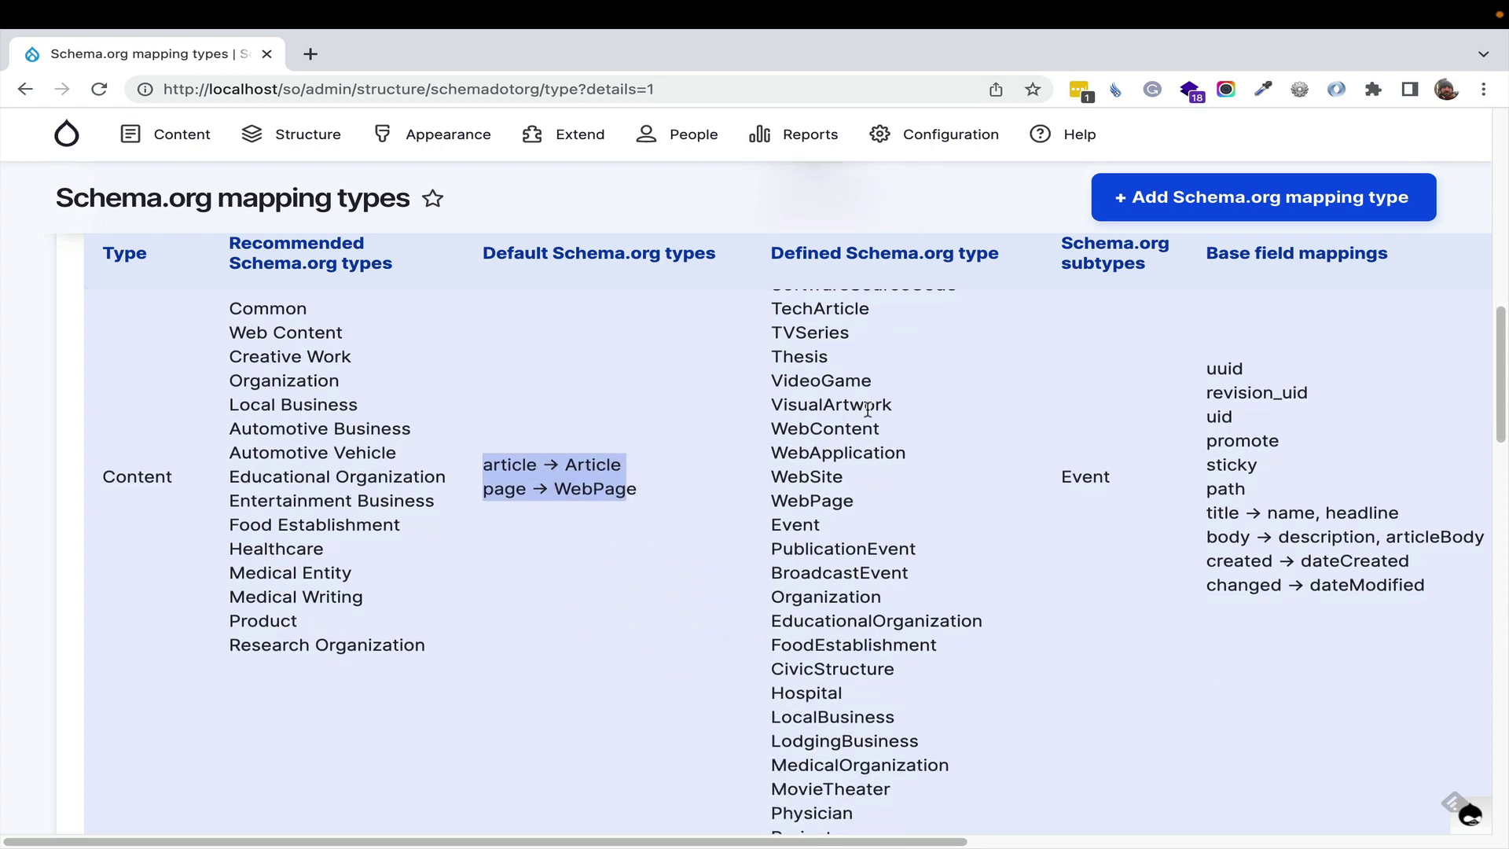
scroll(869, 415, "up", 3)
left_click(782, 343)
left_click_drag(781, 338, 798, 634)
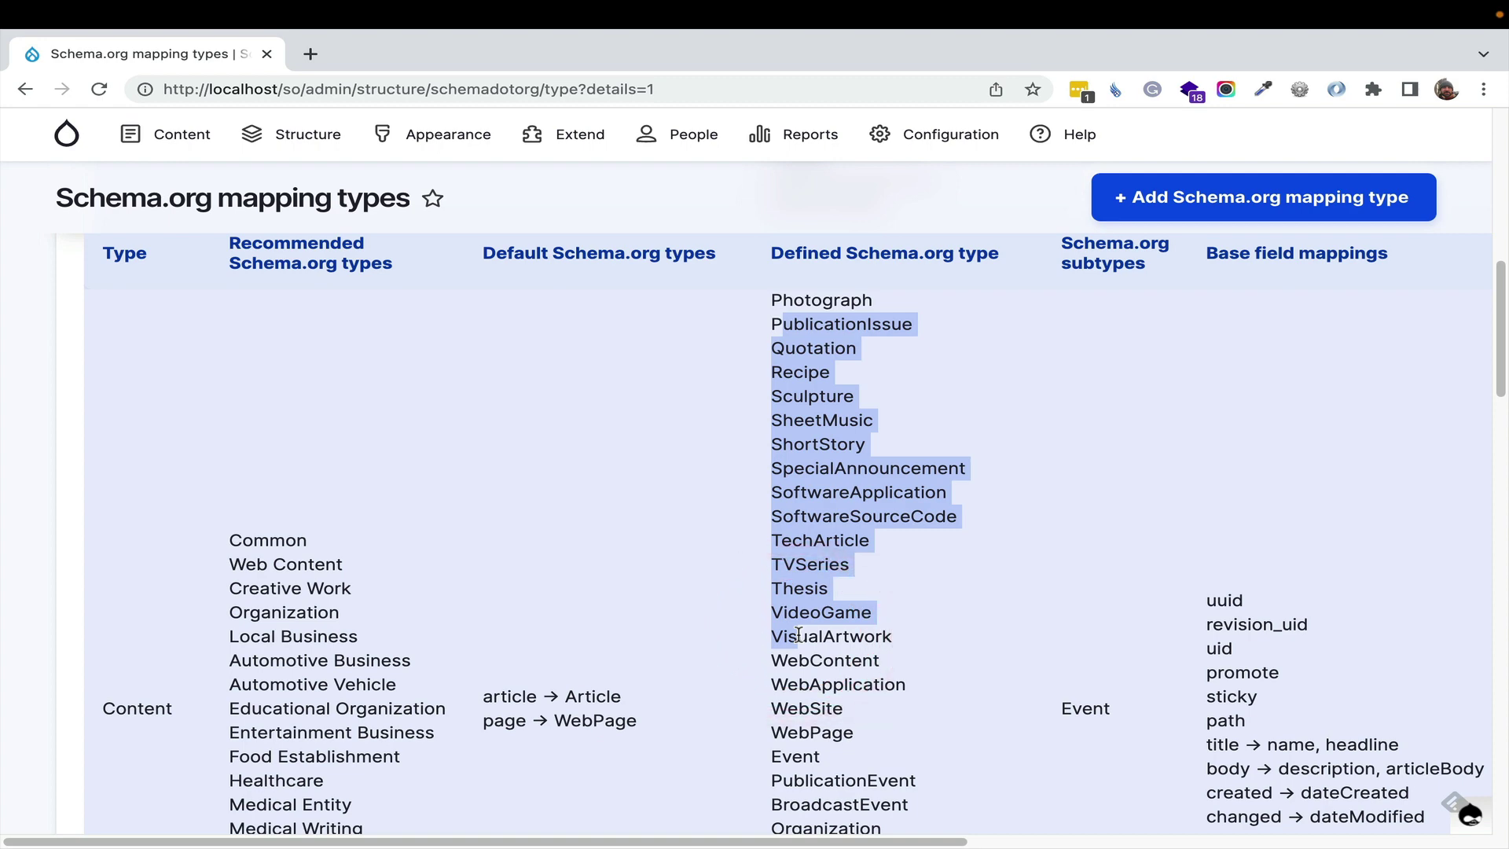
scroll(798, 633, "down", 6)
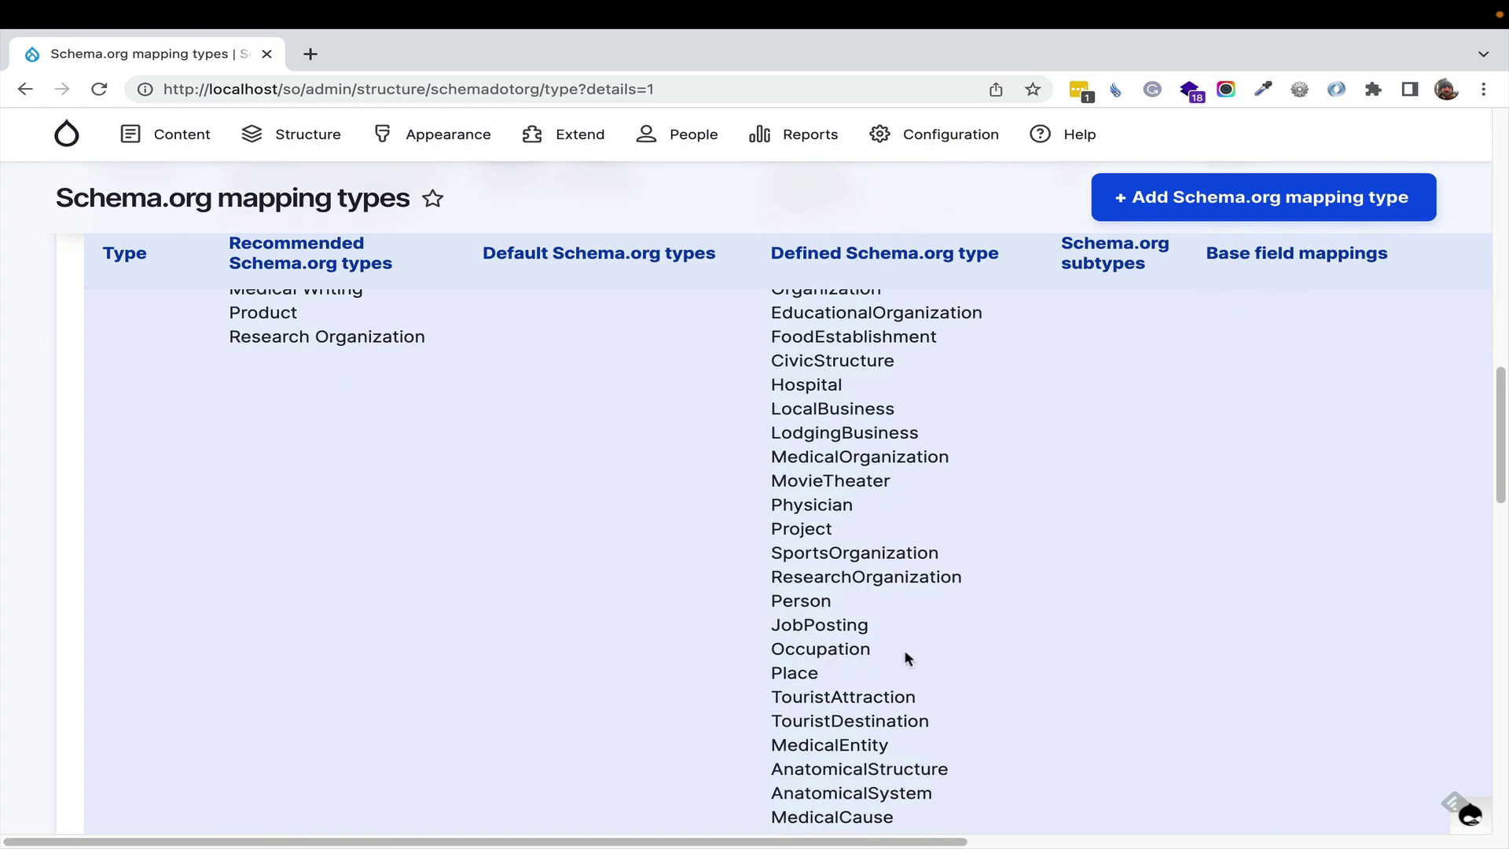
left_click_drag(912, 649, 770, 649)
scroll(807, 591, "down", 3)
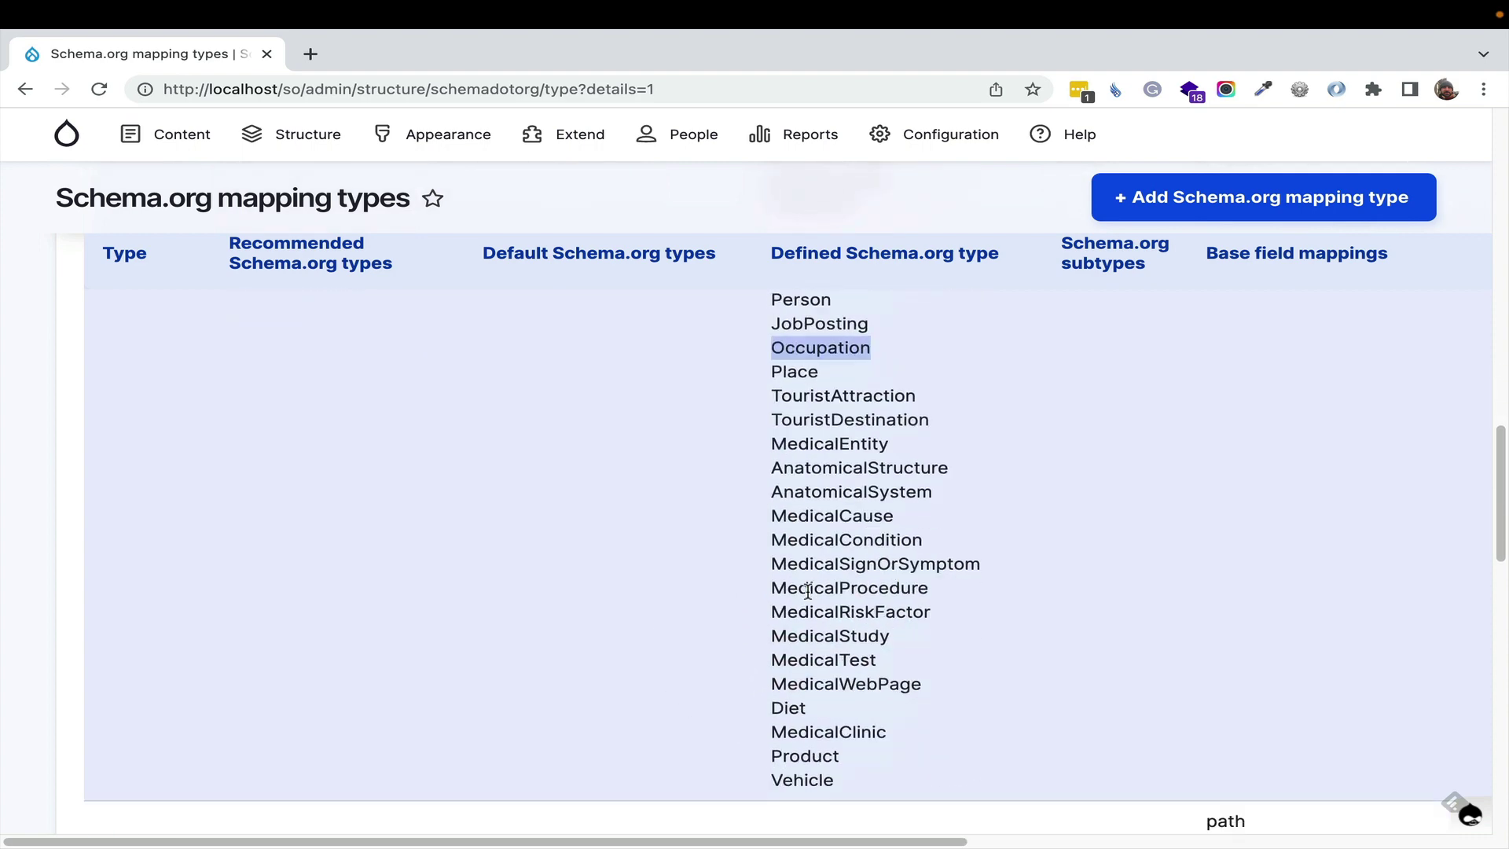
scroll(807, 591, "down", 3)
scroll(805, 583, "up", 2)
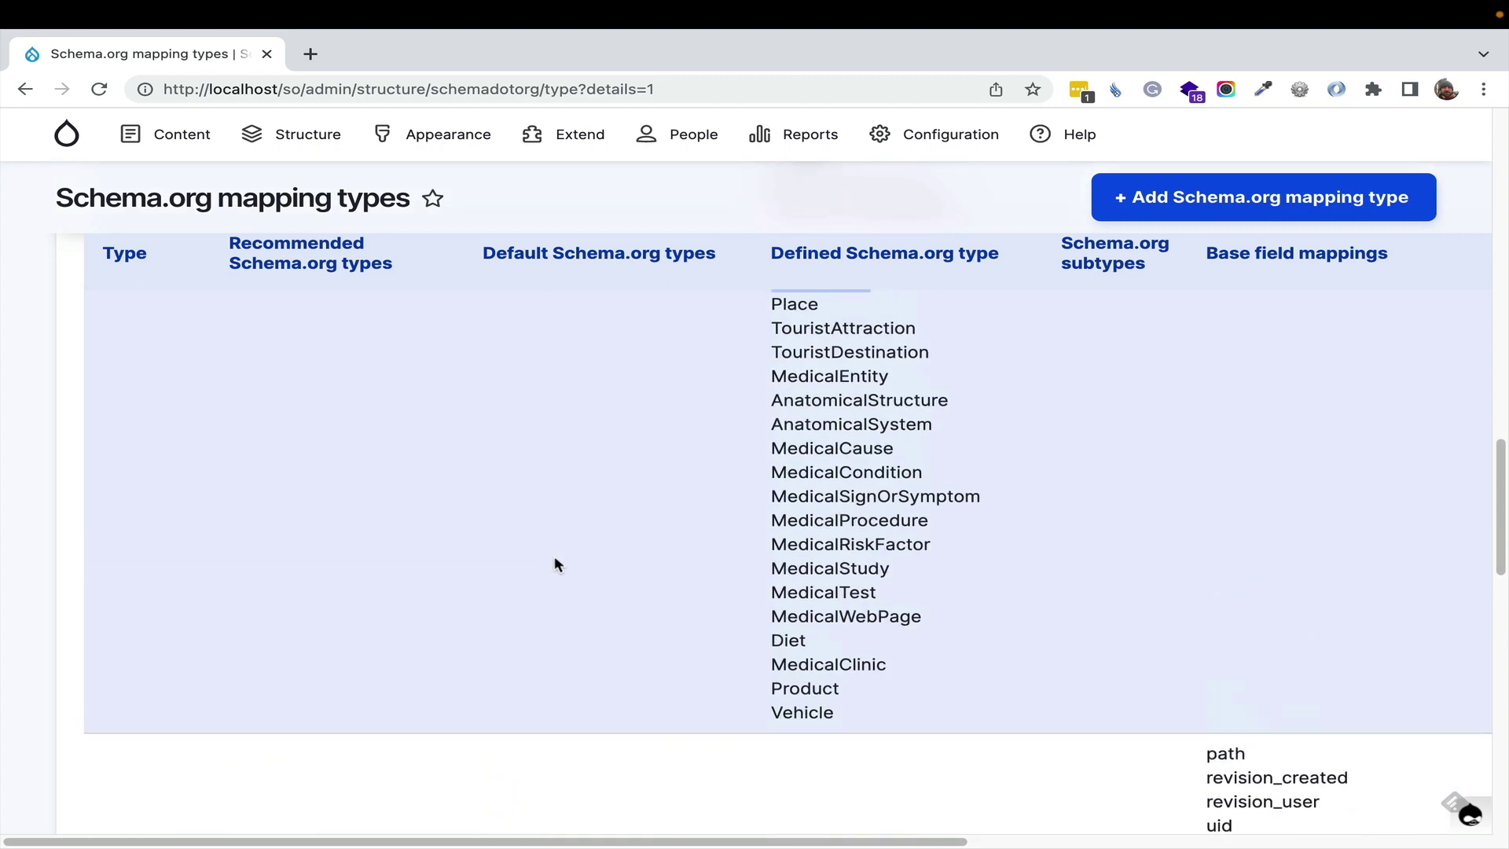
Examine the Content mapping type's base field mappings for title, body, created and changed, and its field groups
scroll(1021, 511, "up", 10)
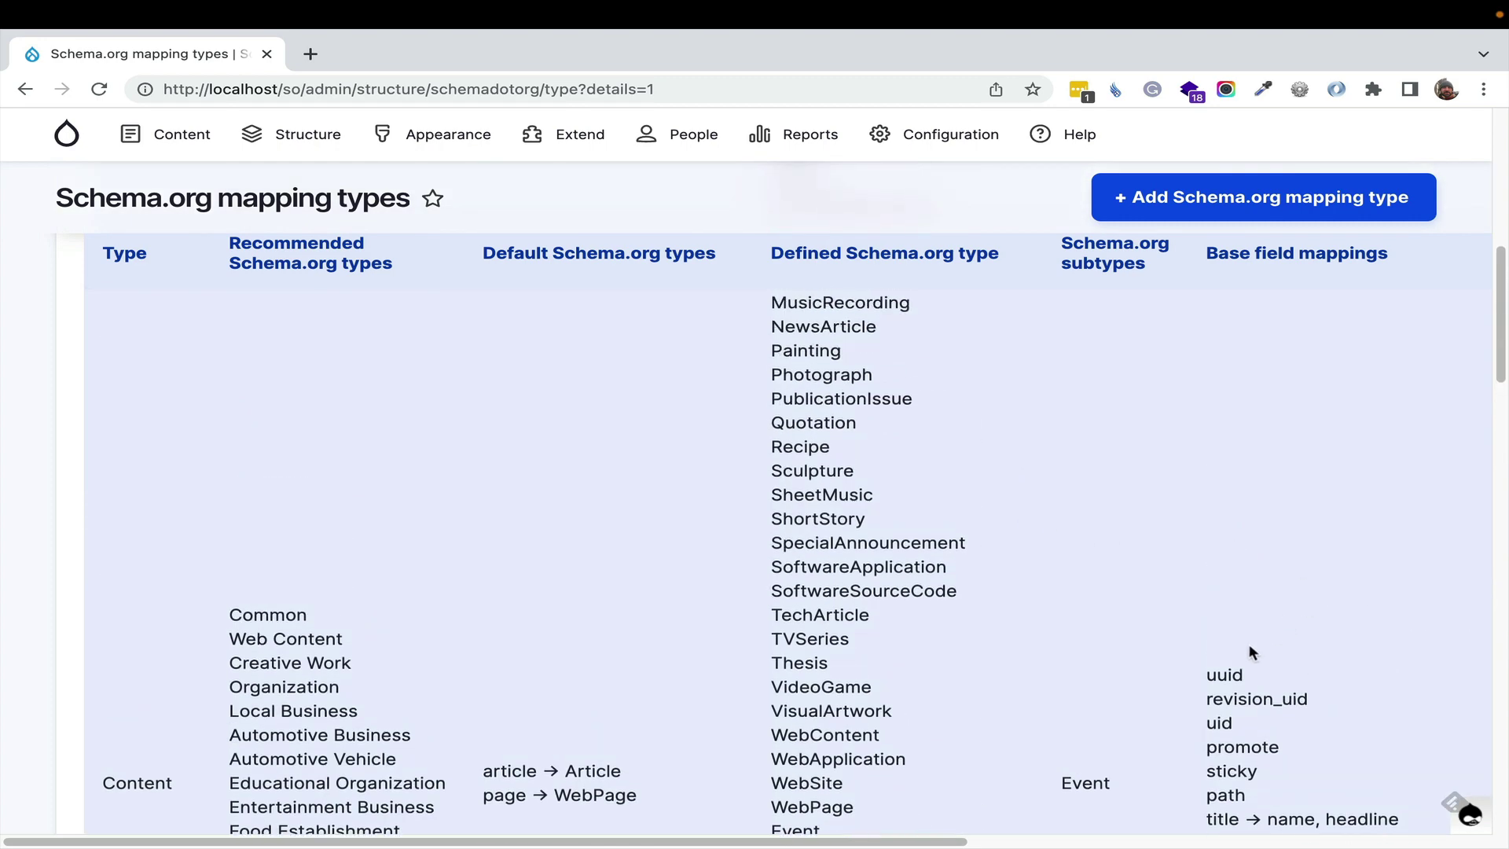
scroll(1243, 556, "down", 2)
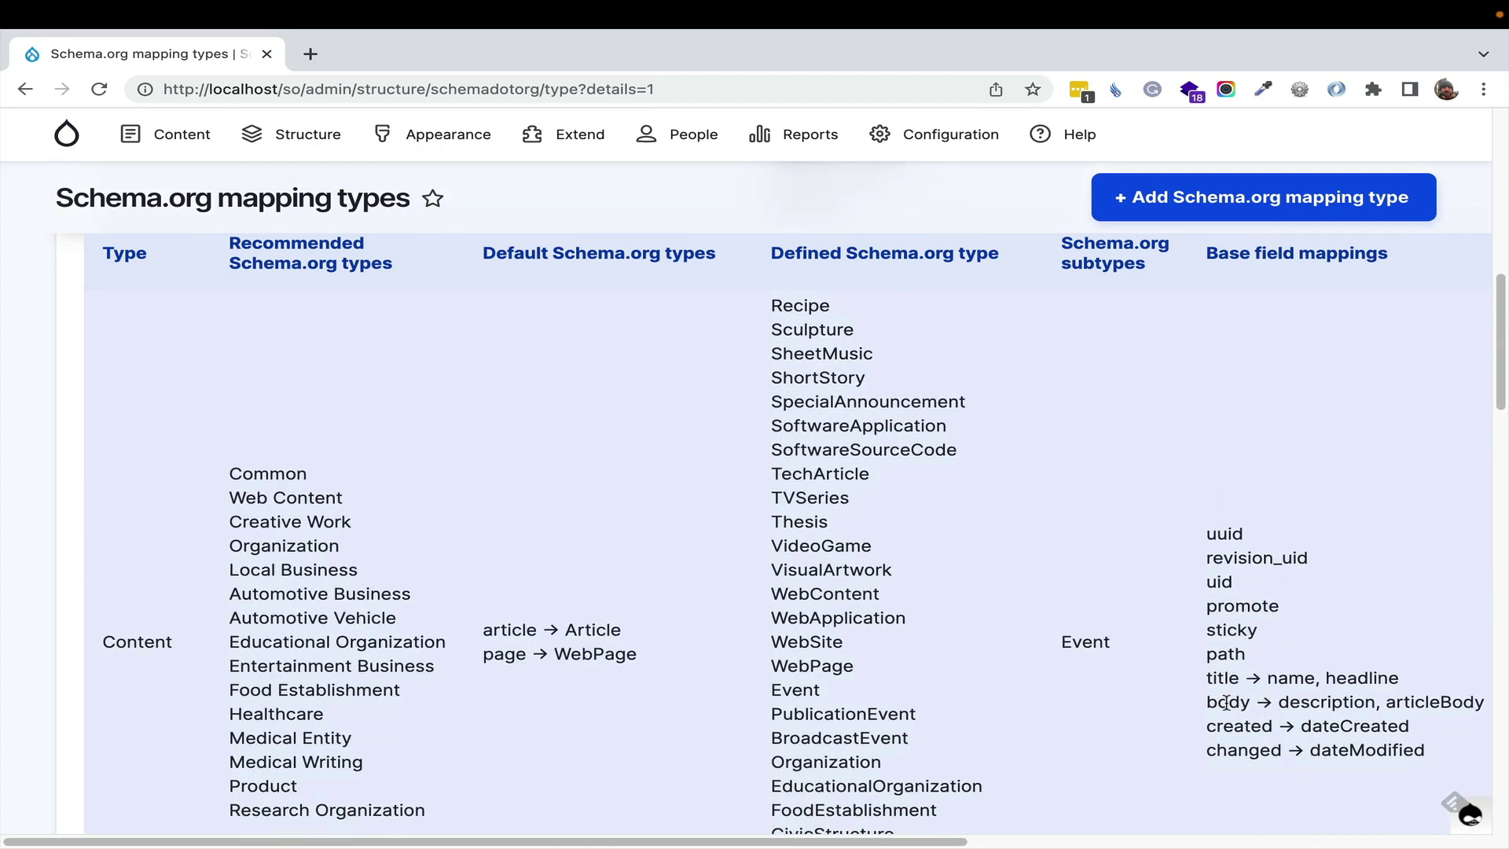
left_click_drag(1208, 679, 1409, 757)
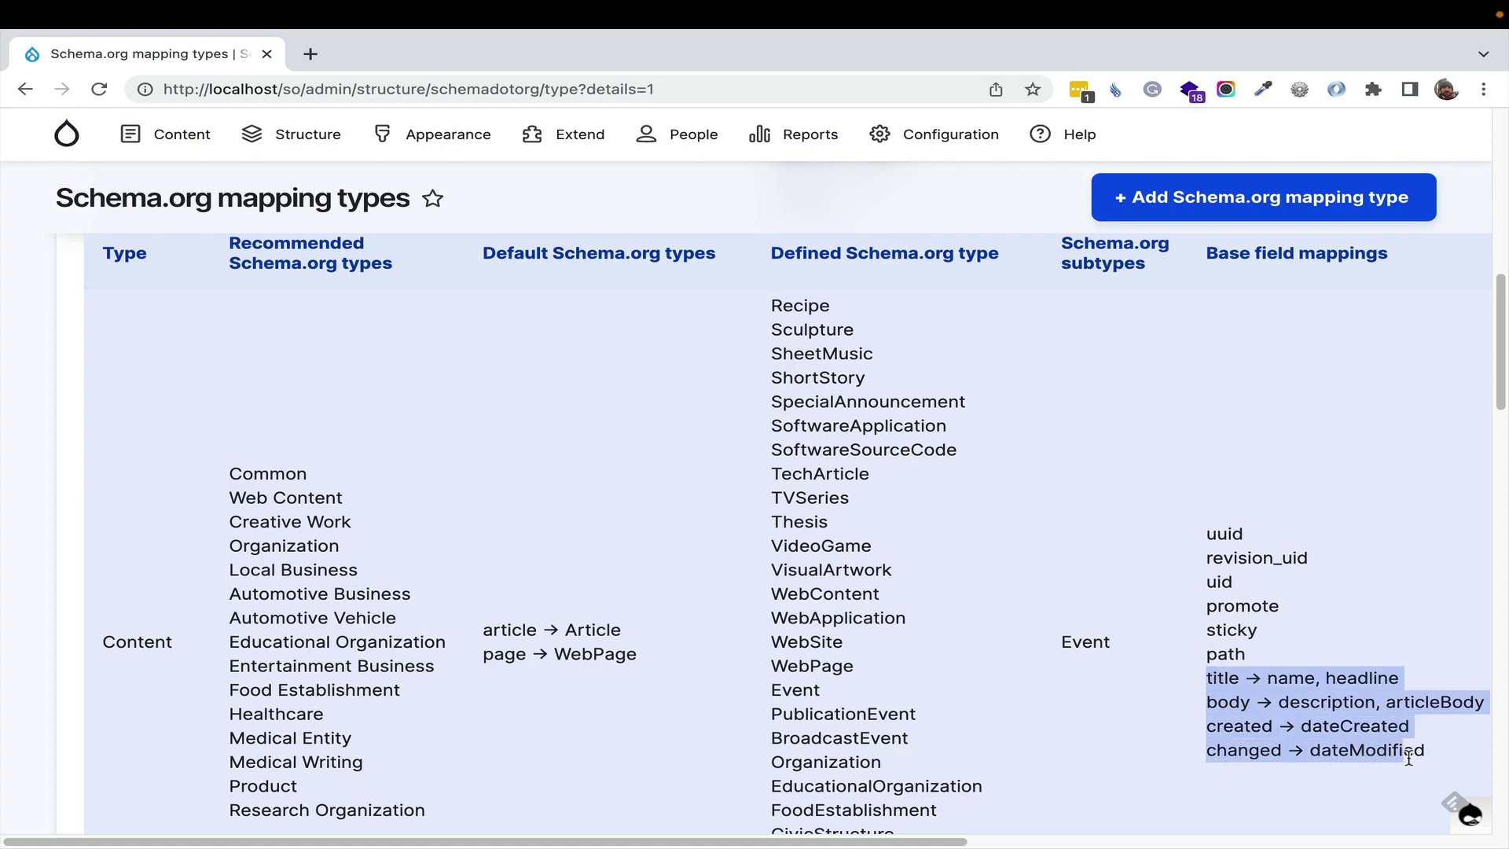
left_click_drag(965, 840, 1485, 840)
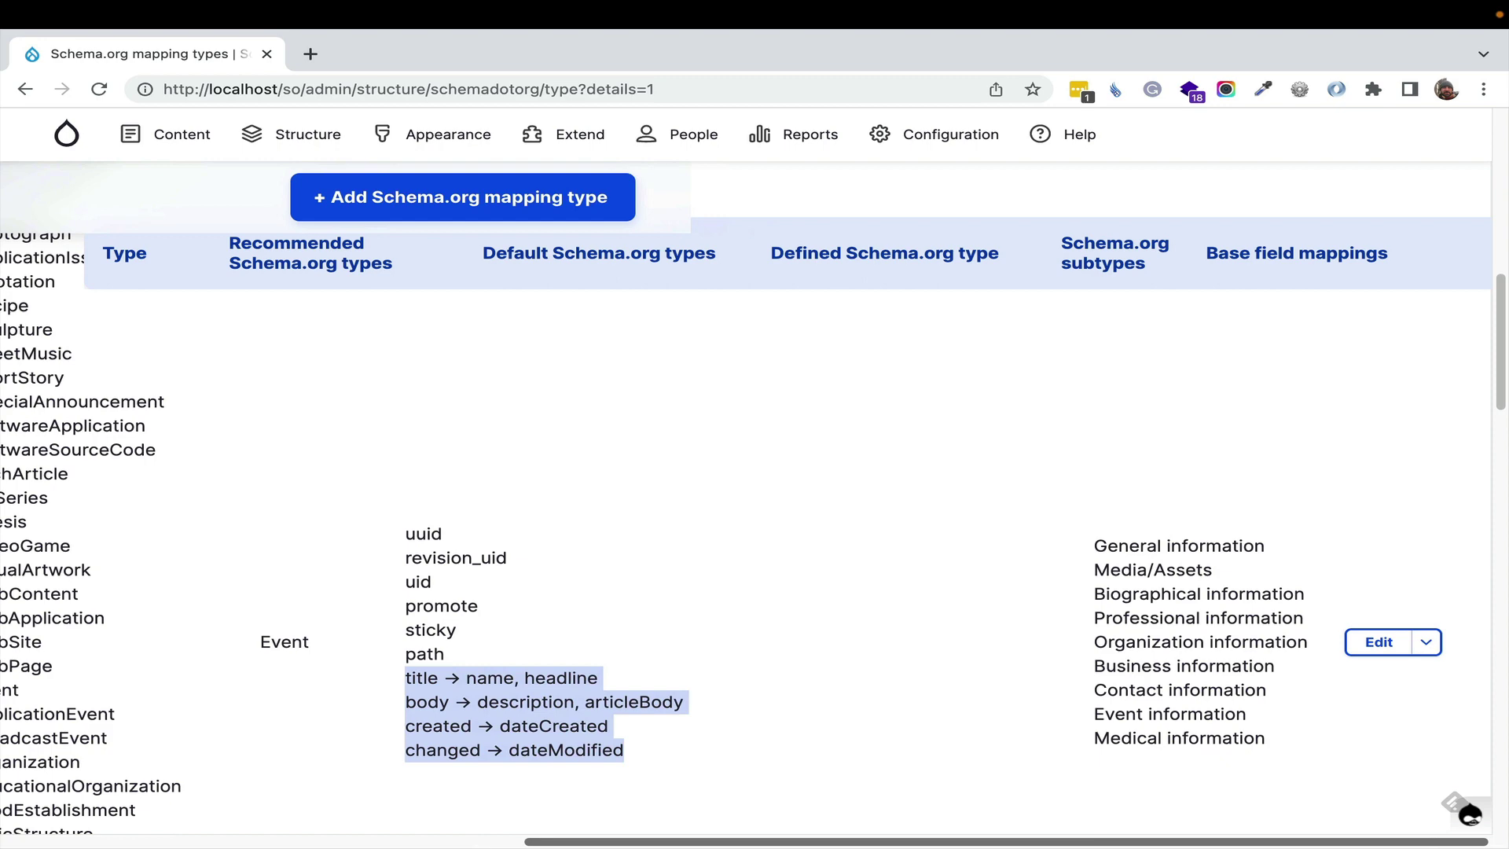
left_click_drag(1484, 840, 963, 838)
Examine the Paragraph mapping type's defined Schema.org types, starting at ContactPoint, and its field weights
scroll(953, 761, "down", 20)
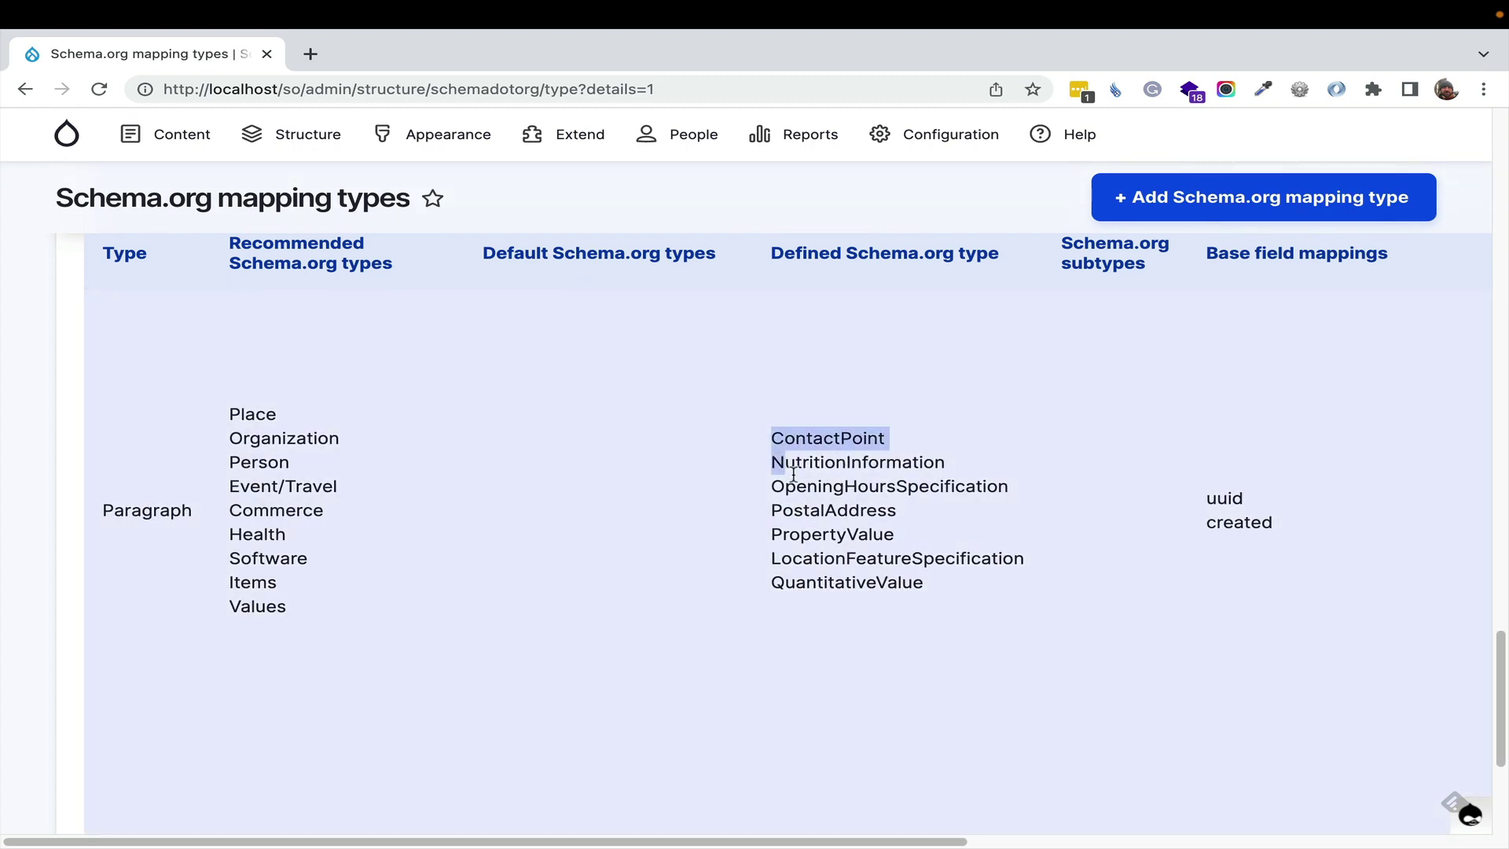
triple_click(782, 462)
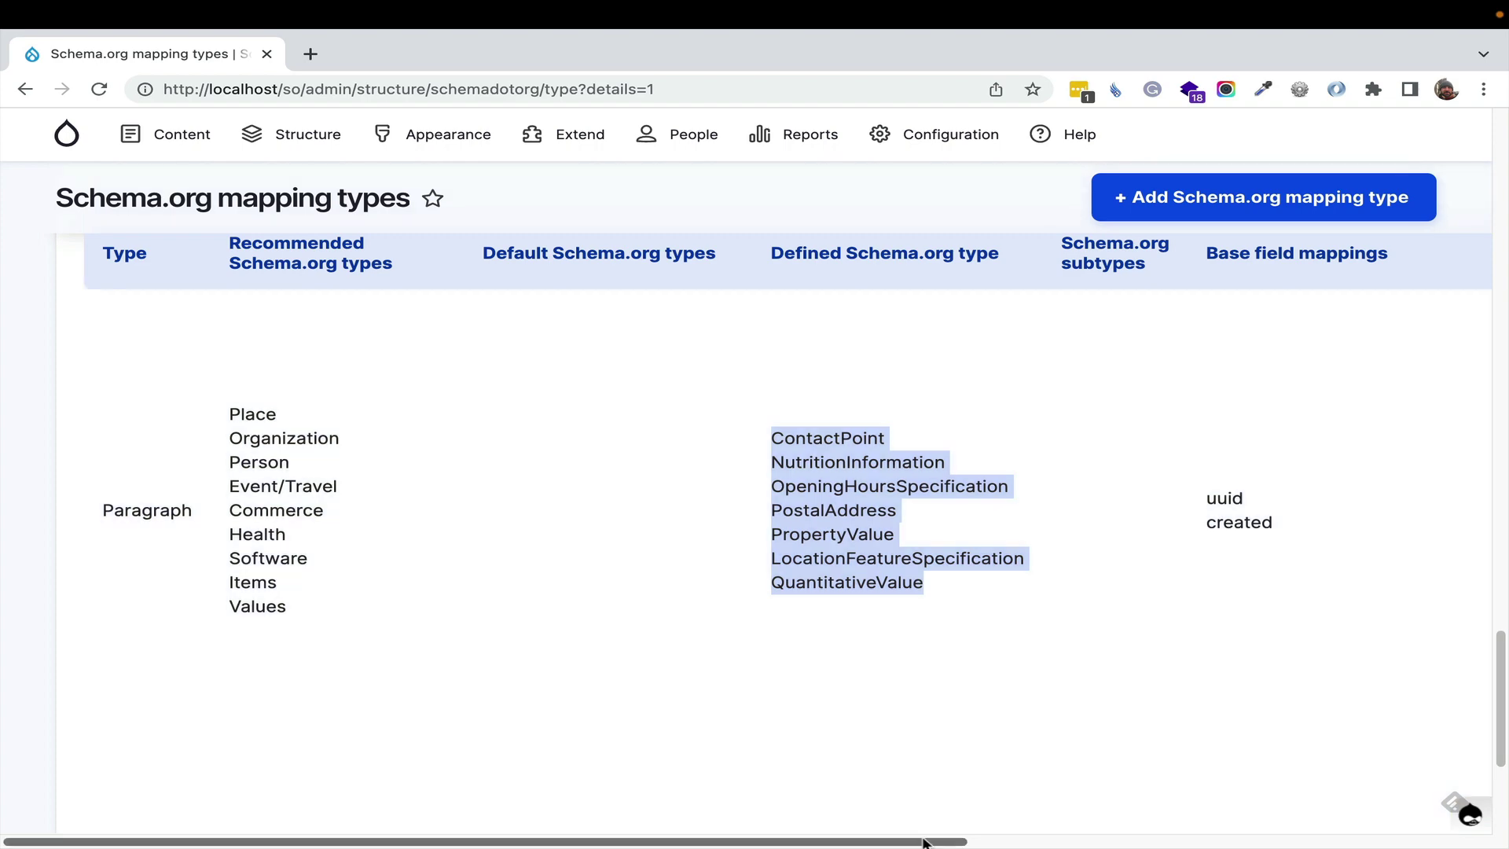
left_click_drag(903, 840, 1428, 840)
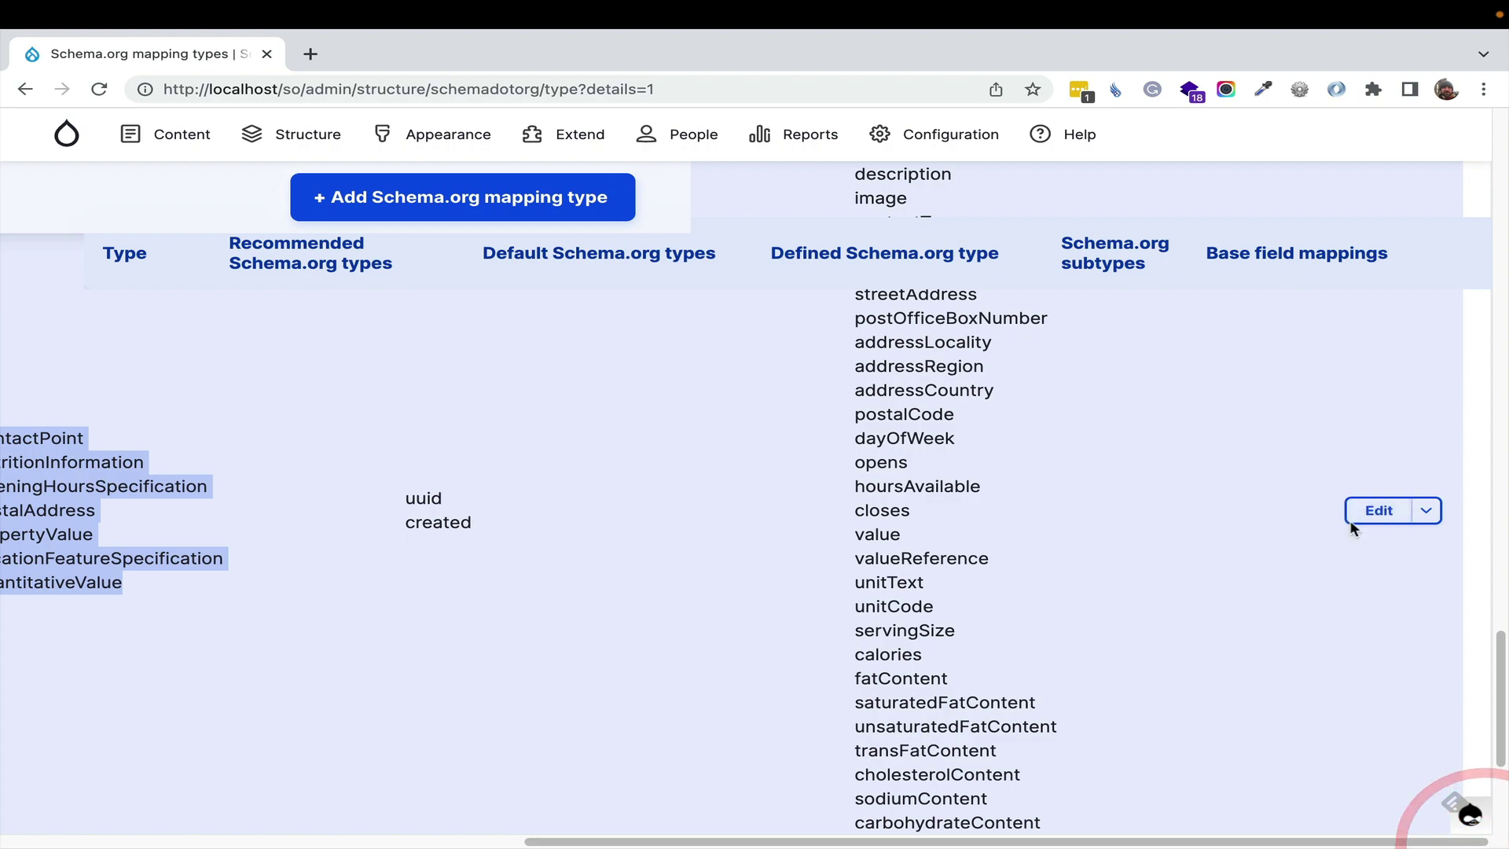
Hide the details of the Schema.org mapping types and open the Content mapping type for editing
scroll(1348, 517, "up", 10)
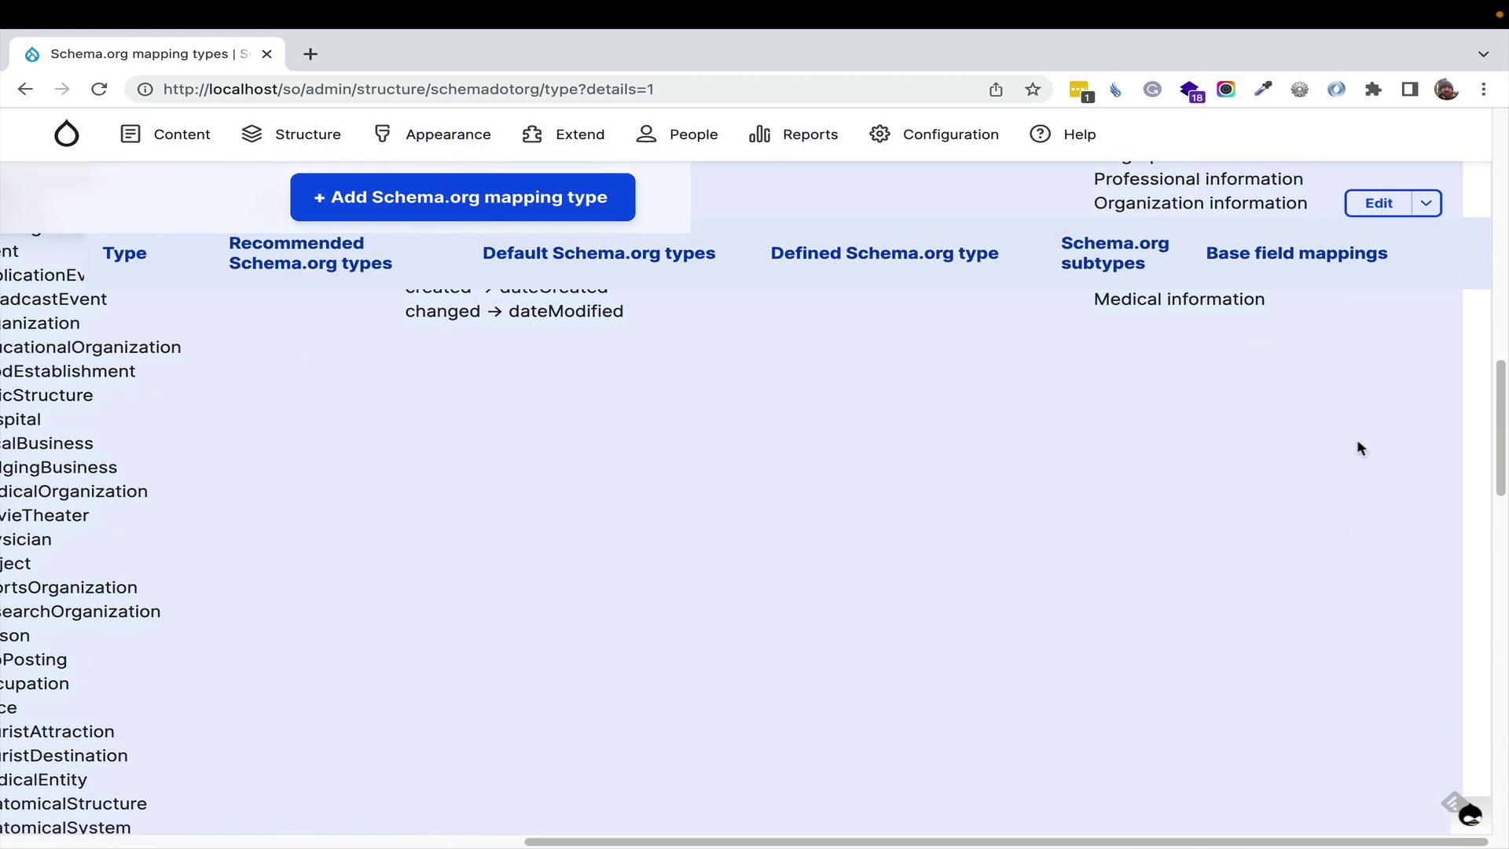
scroll(1294, 439, "up", 5)
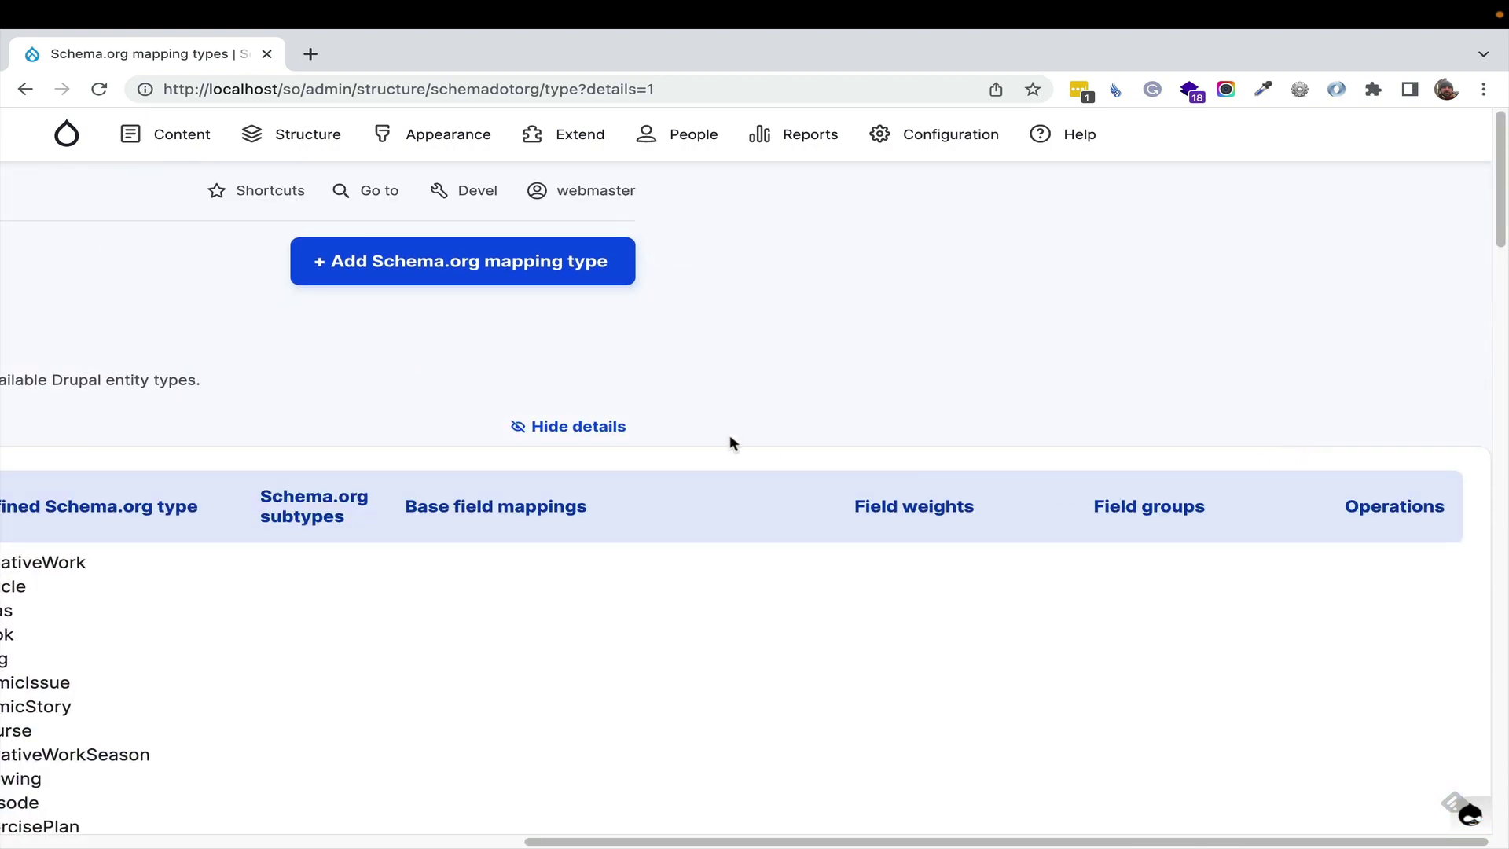
left_click(579, 426)
left_click(1325, 554)
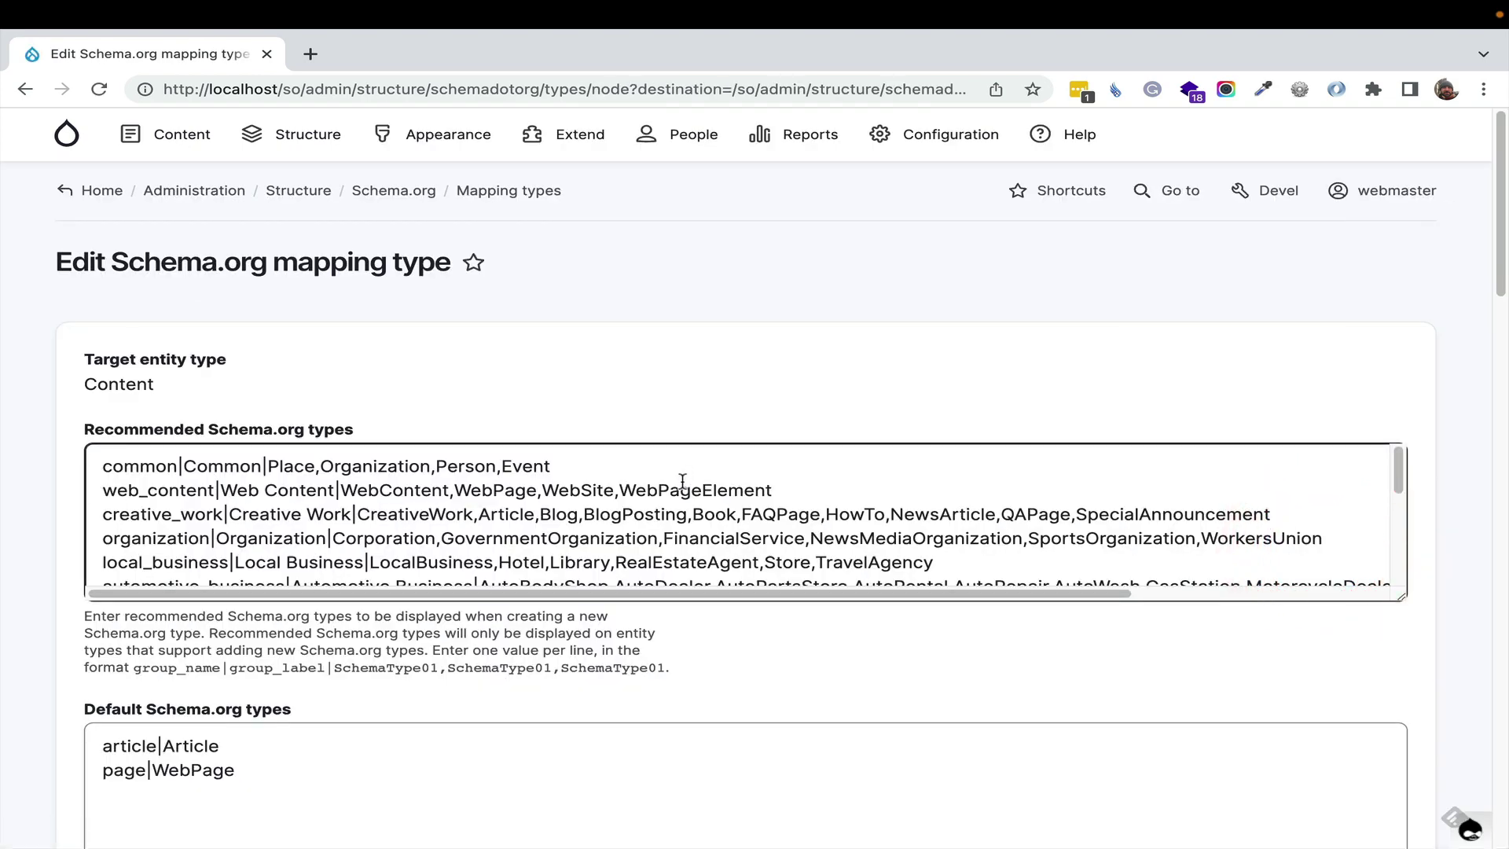
Enlarge the Recommended Schema.org types field and examine its entries, starting with the common group
left_click_drag(1396, 595, 1396, 759)
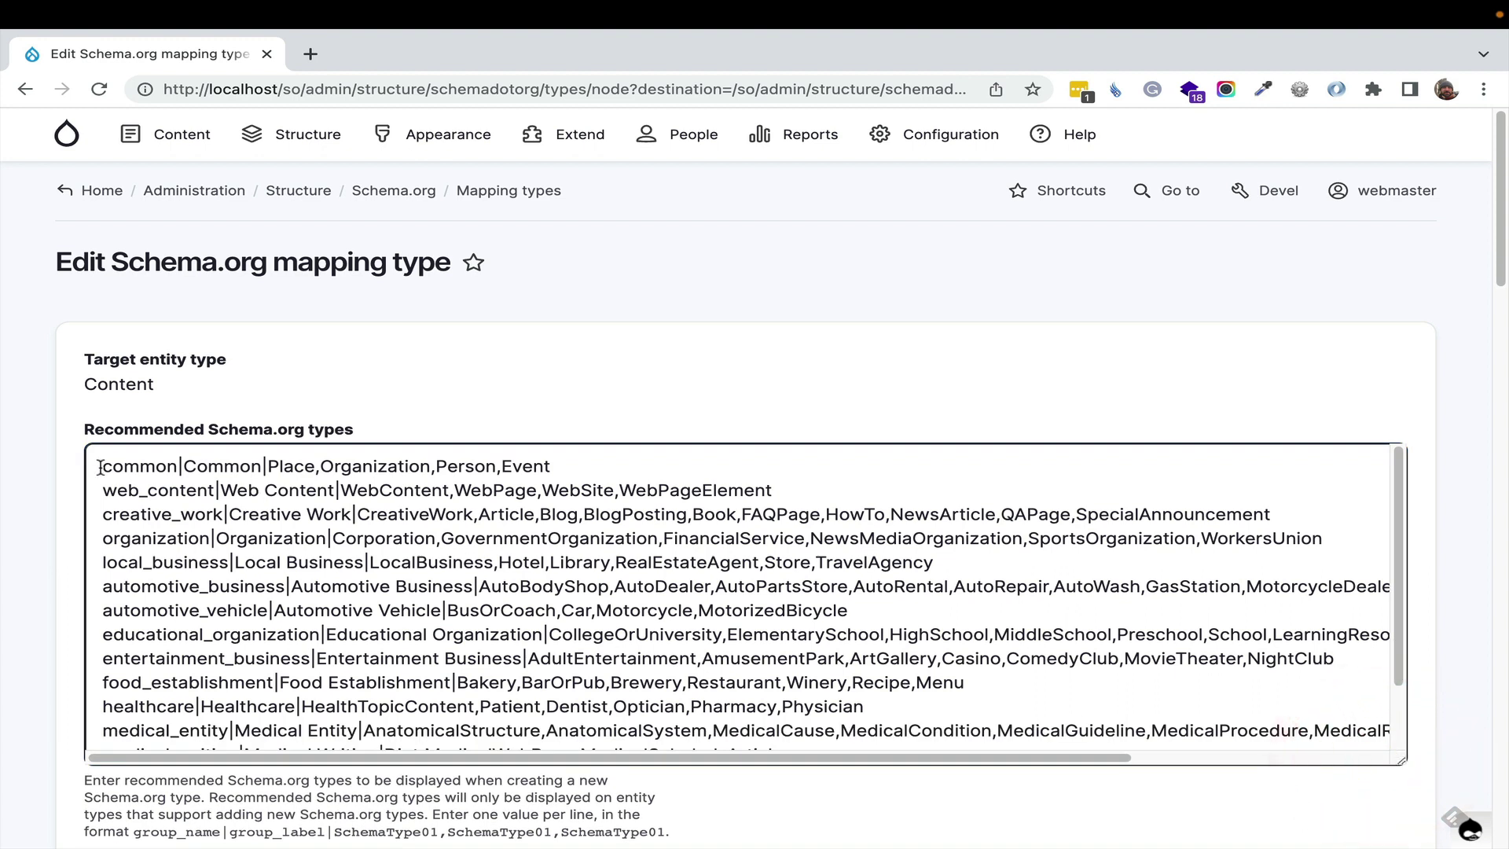
left_click_drag(101, 469, 751, 472)
left_click(438, 526)
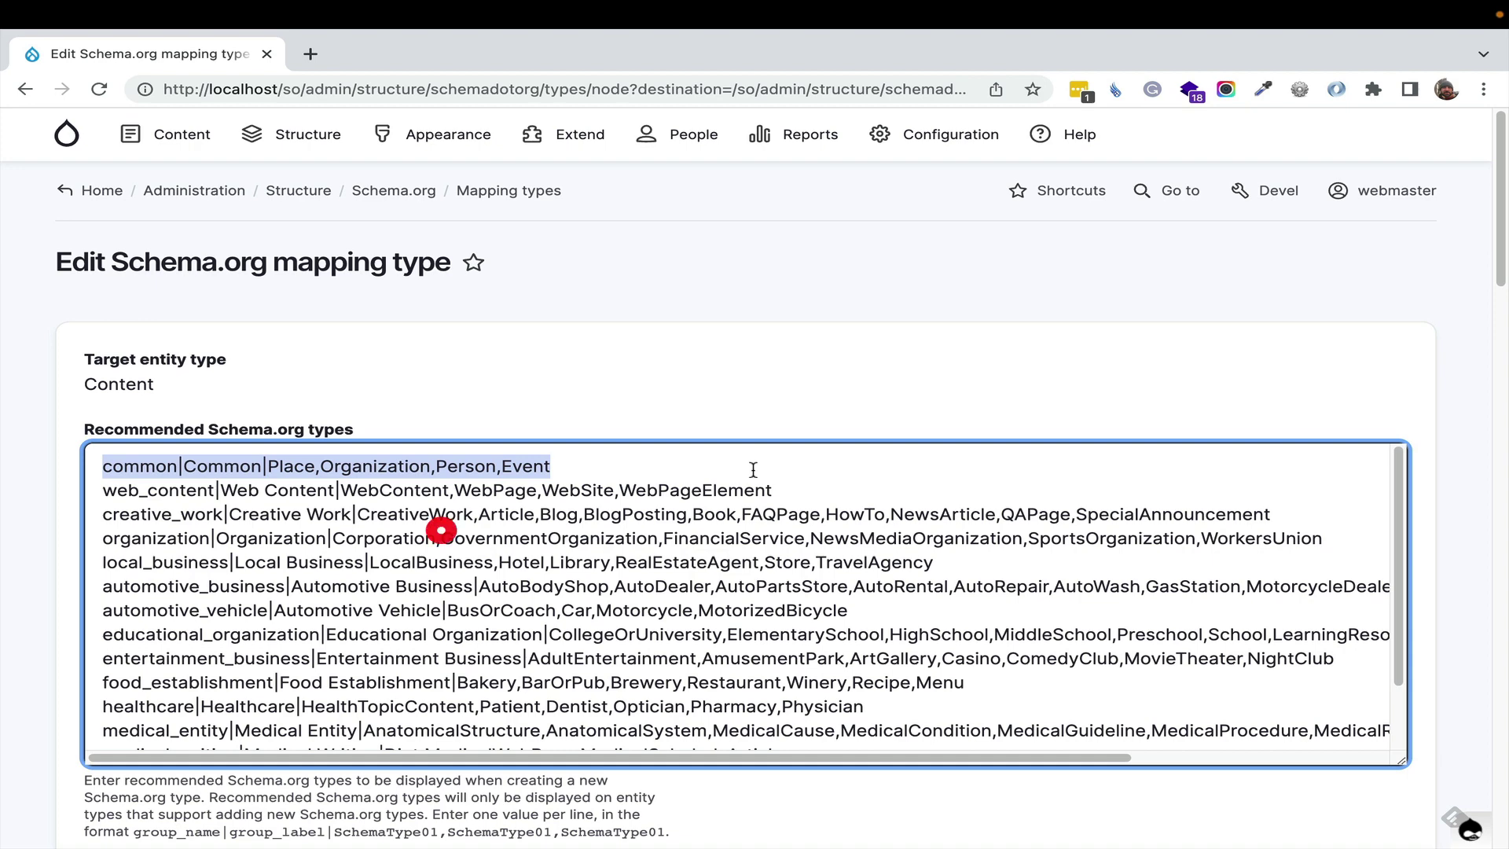
Examine the Default Schema.org types for article and page and the Default Schema.org type properties, starting with CreativeWork
scroll(438, 526, "down", 2)
scroll(448, 366, "down", 7)
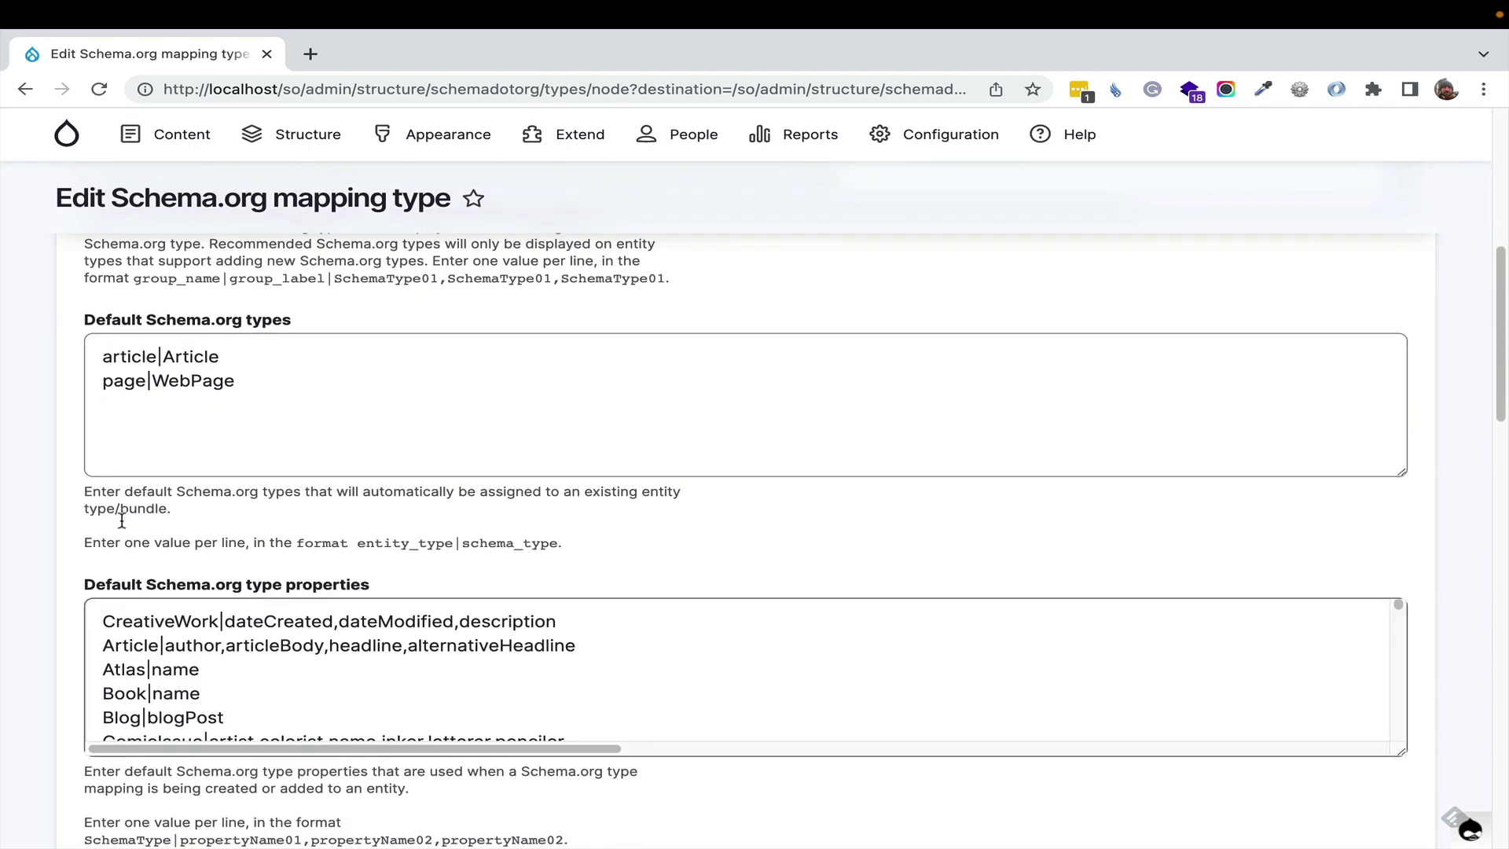
left_click_drag(107, 349, 293, 377)
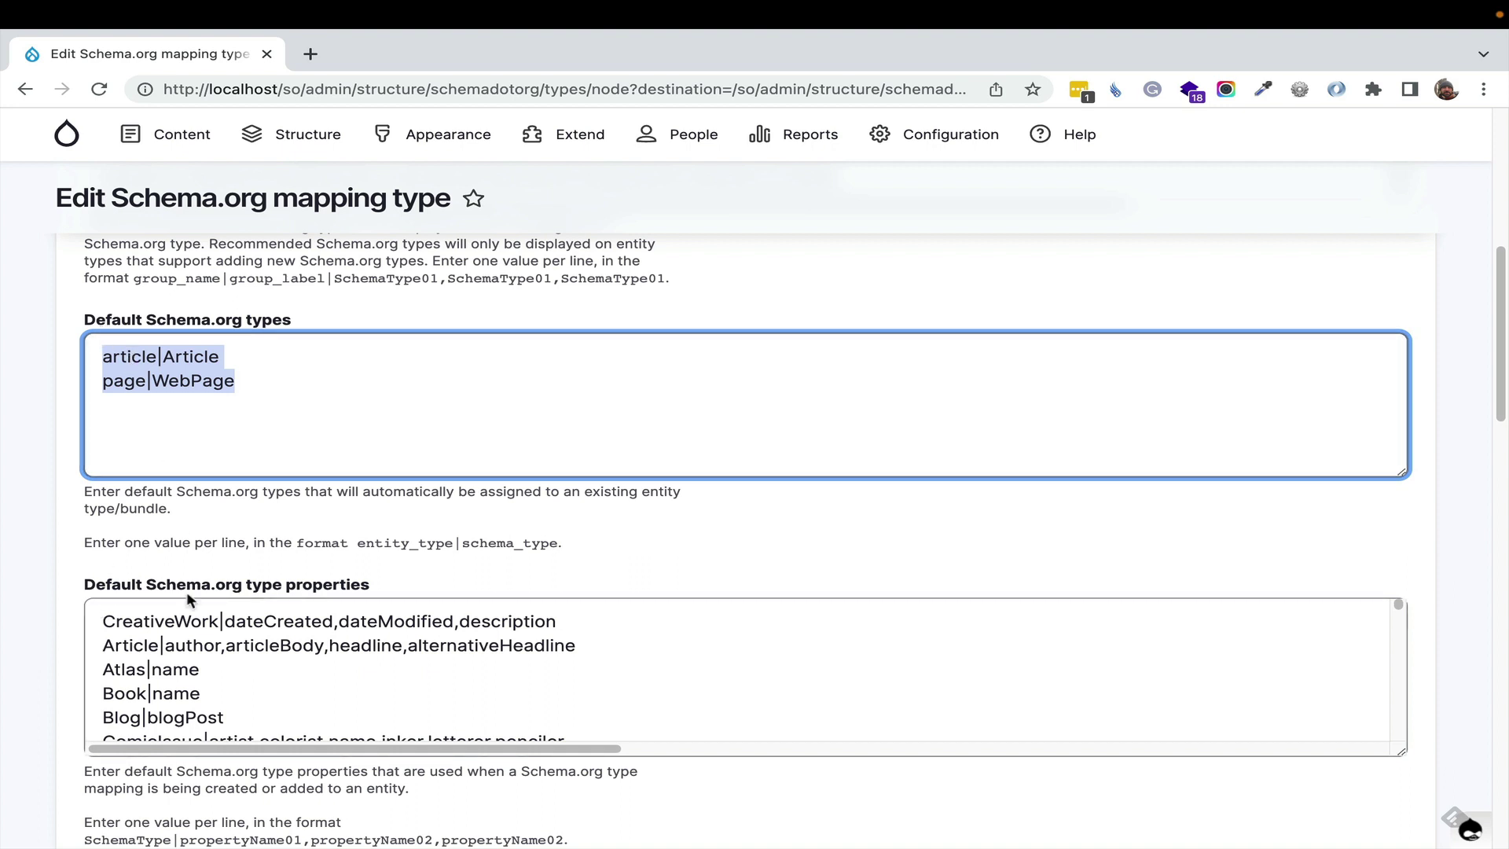
left_click_drag(95, 622, 238, 618)
left_click(717, 609)
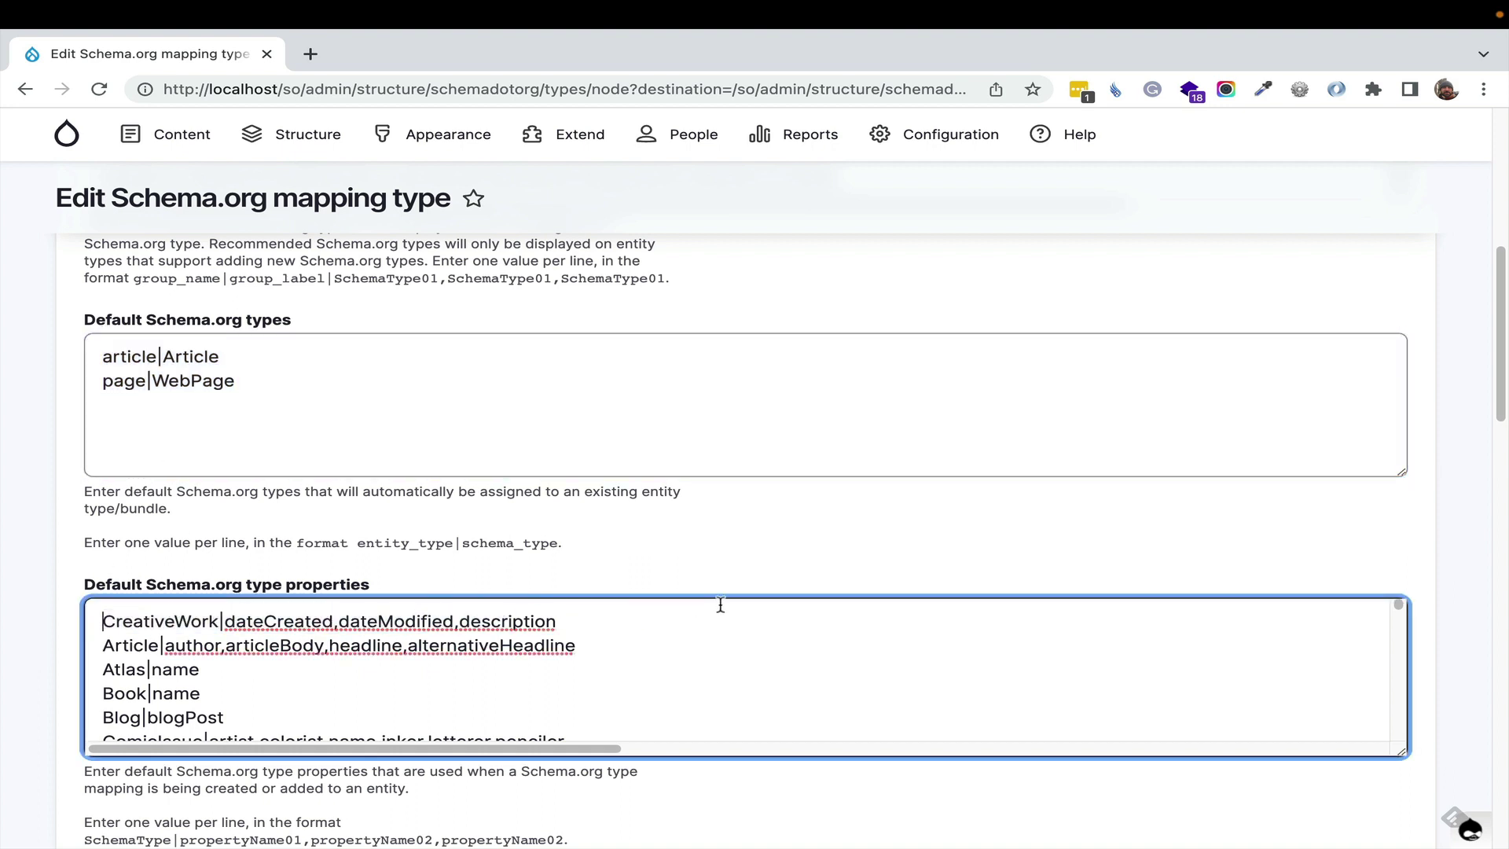
Examine the remaining settings of the Content mapping type down to the default field weights and default field groups
scroll(713, 606, "down", 8)
scroll(294, 569, "down", 3)
scroll(294, 566, "up", 1)
scroll(411, 650, "down", 8)
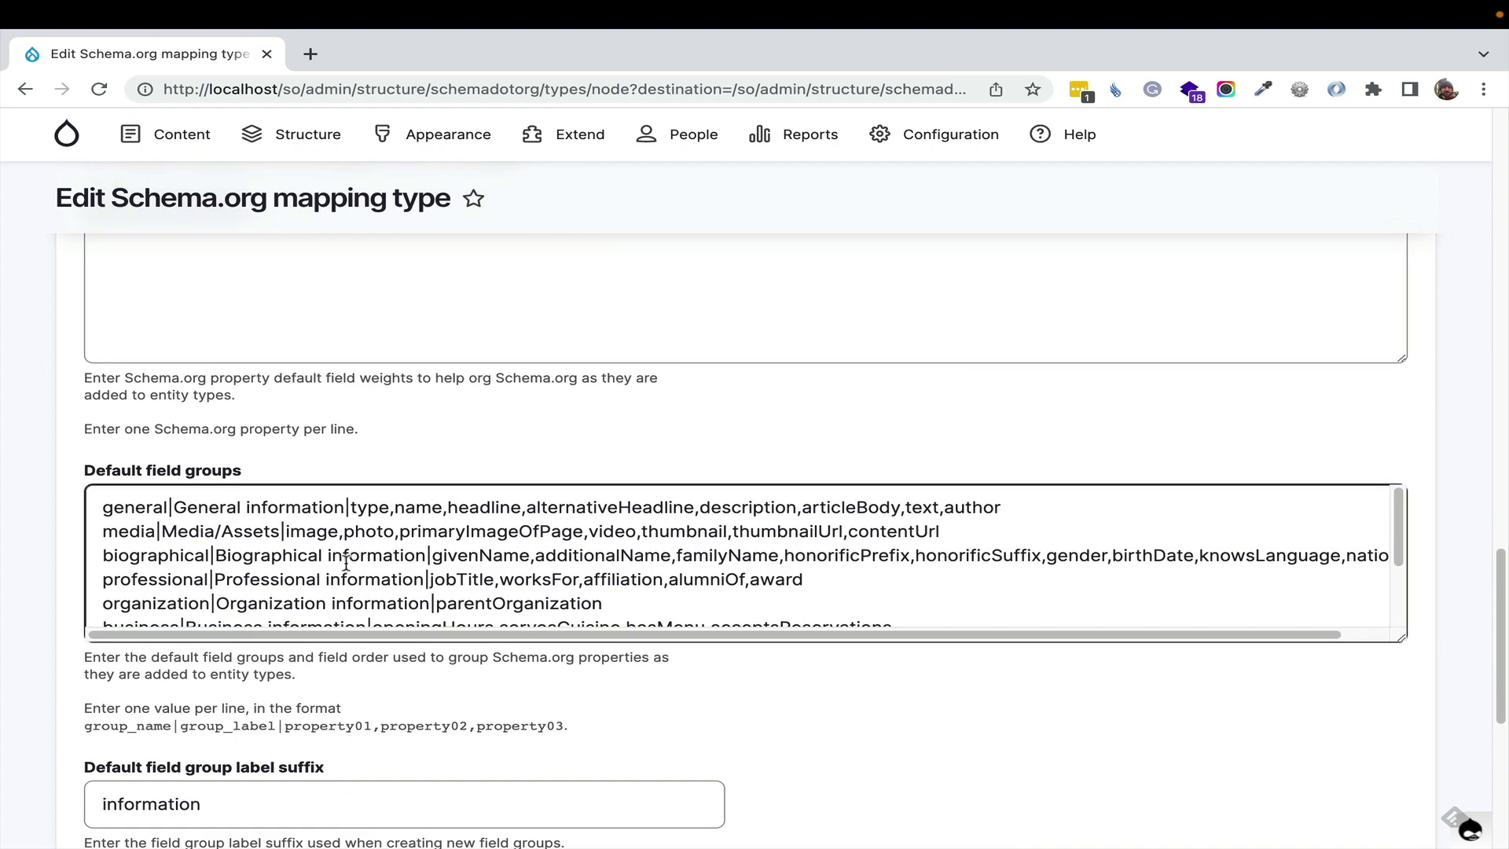
Examine the Content mapping type's default field groups, such as business, its group label suffix and the default field group form type options
scroll(314, 566, "down", 3)
left_click_drag(114, 533, 949, 536)
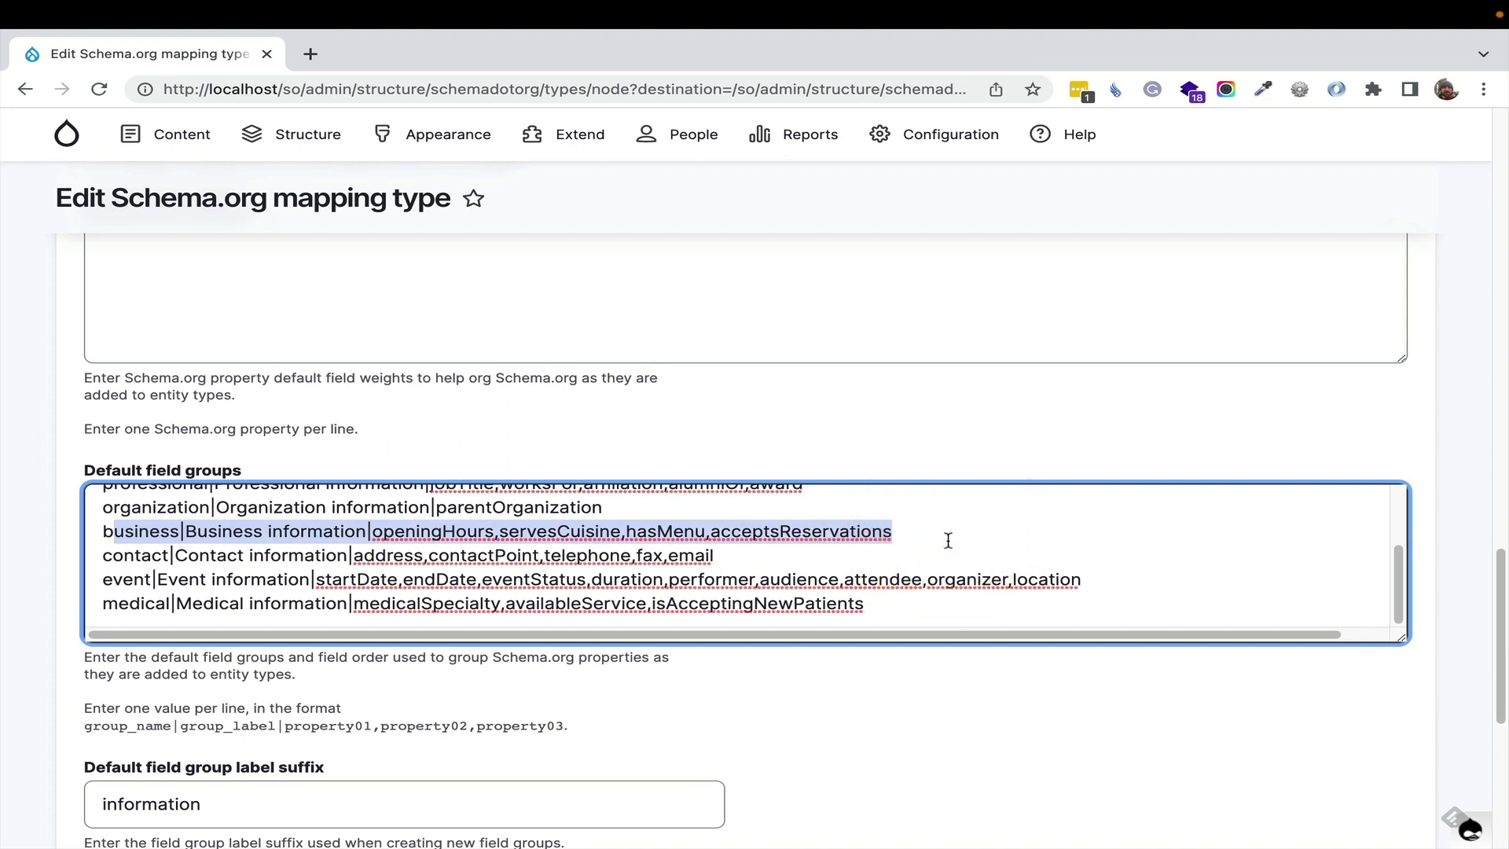
scroll(472, 688, "down", 2)
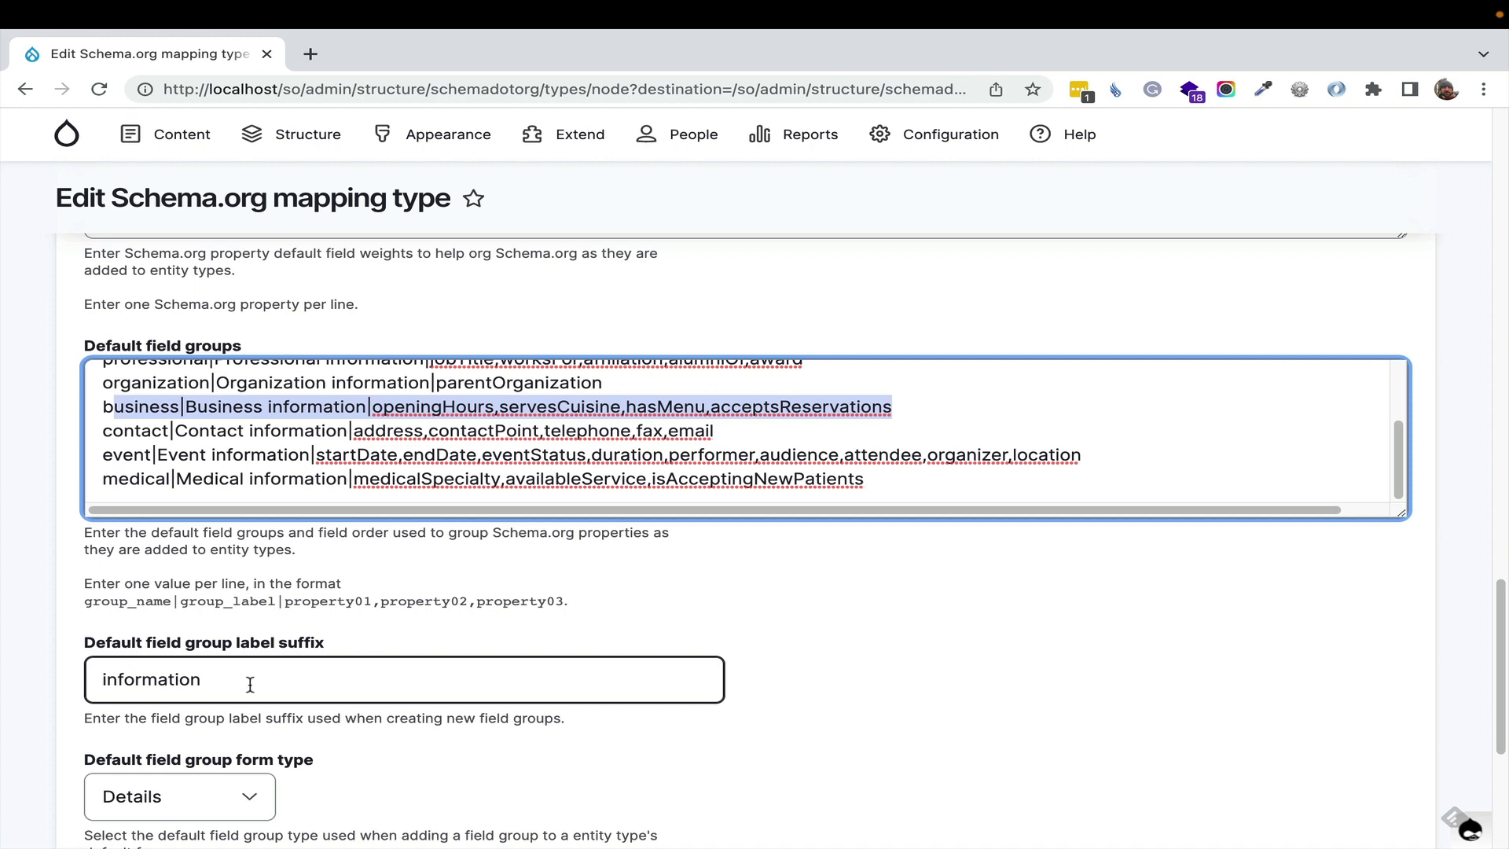
scroll(250, 685, "down", 5)
left_click(205, 417)
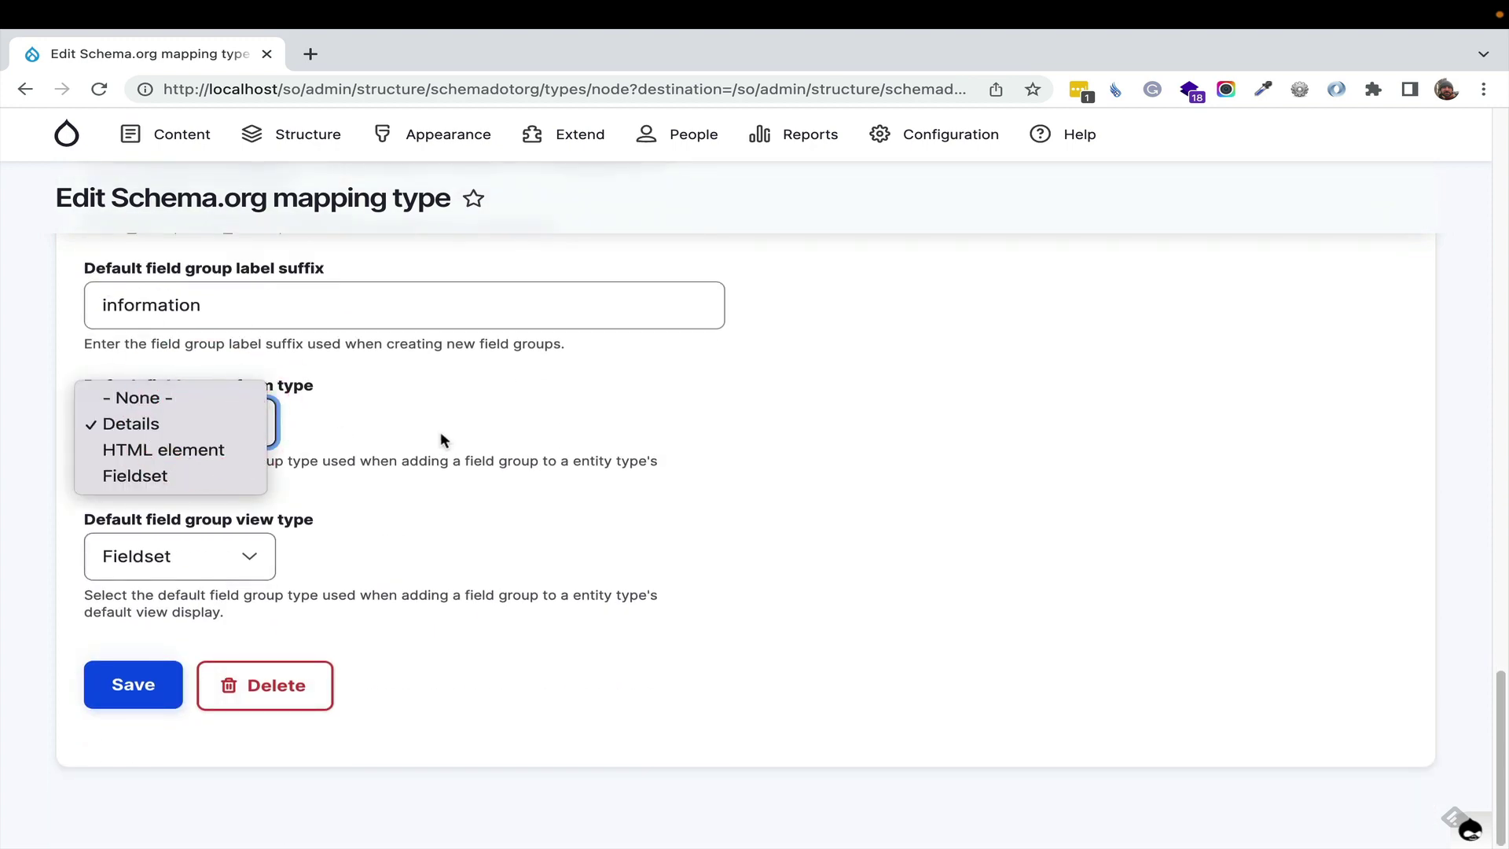
left_click(649, 588)
scroll(649, 587, "up", 5)
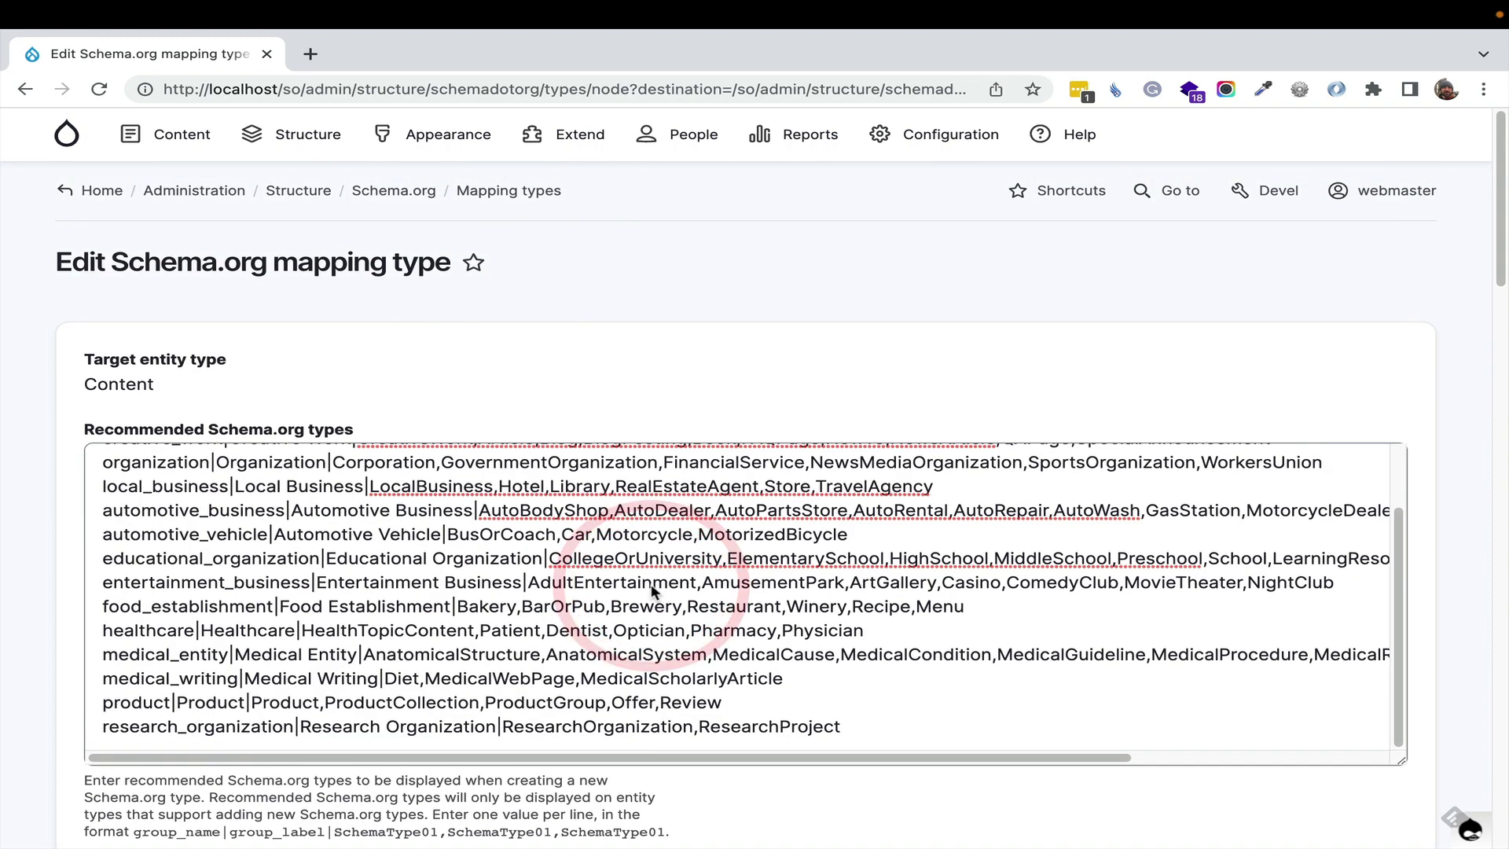
Open the Schema.org settings for types and examine the default field types of PostalAddress
left_click(25, 88)
left_click(398, 322)
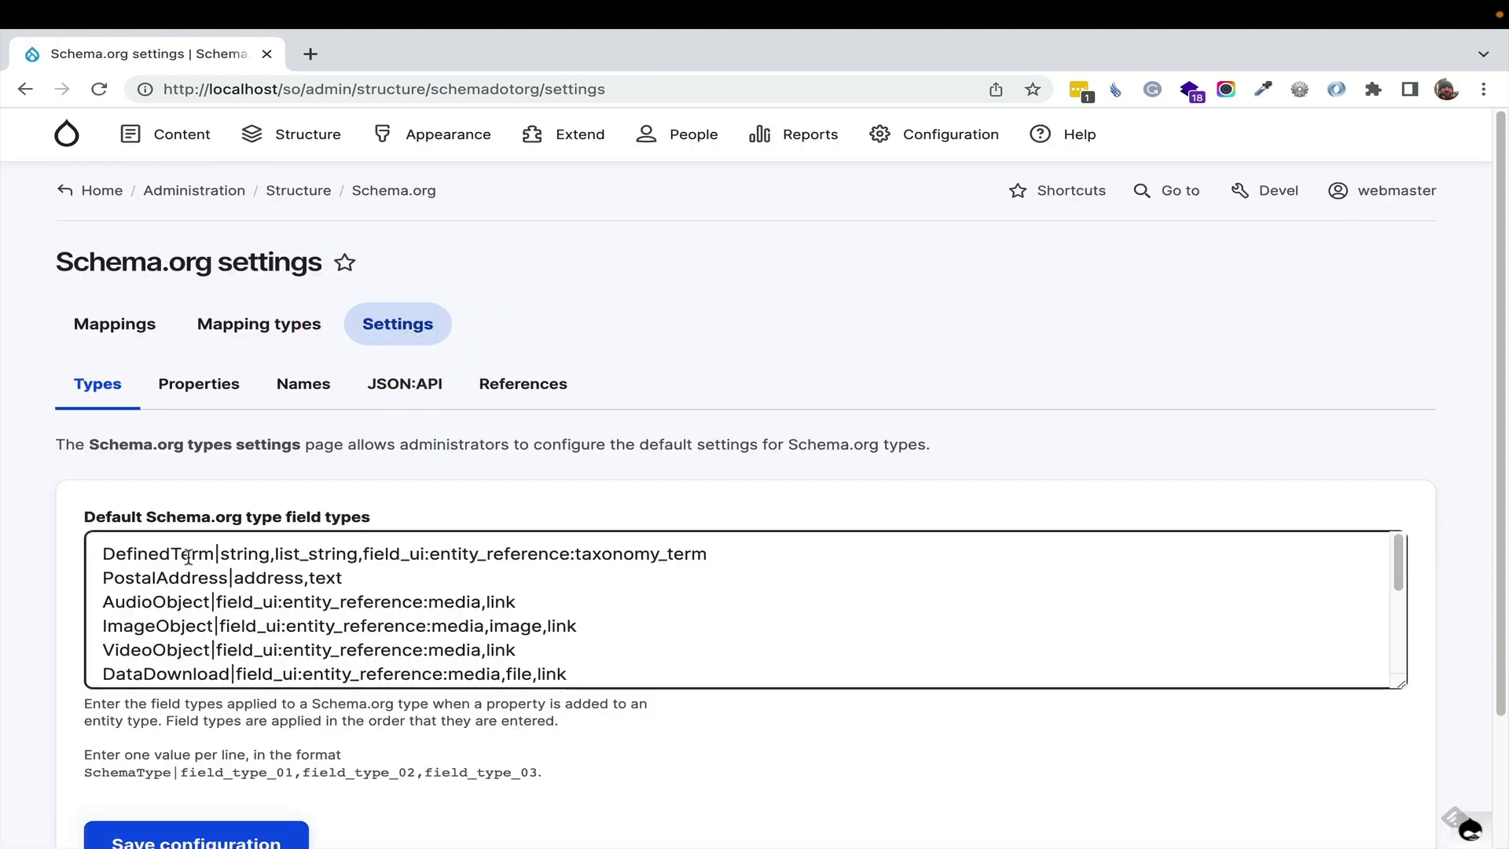
left_click_drag(223, 575, 101, 577)
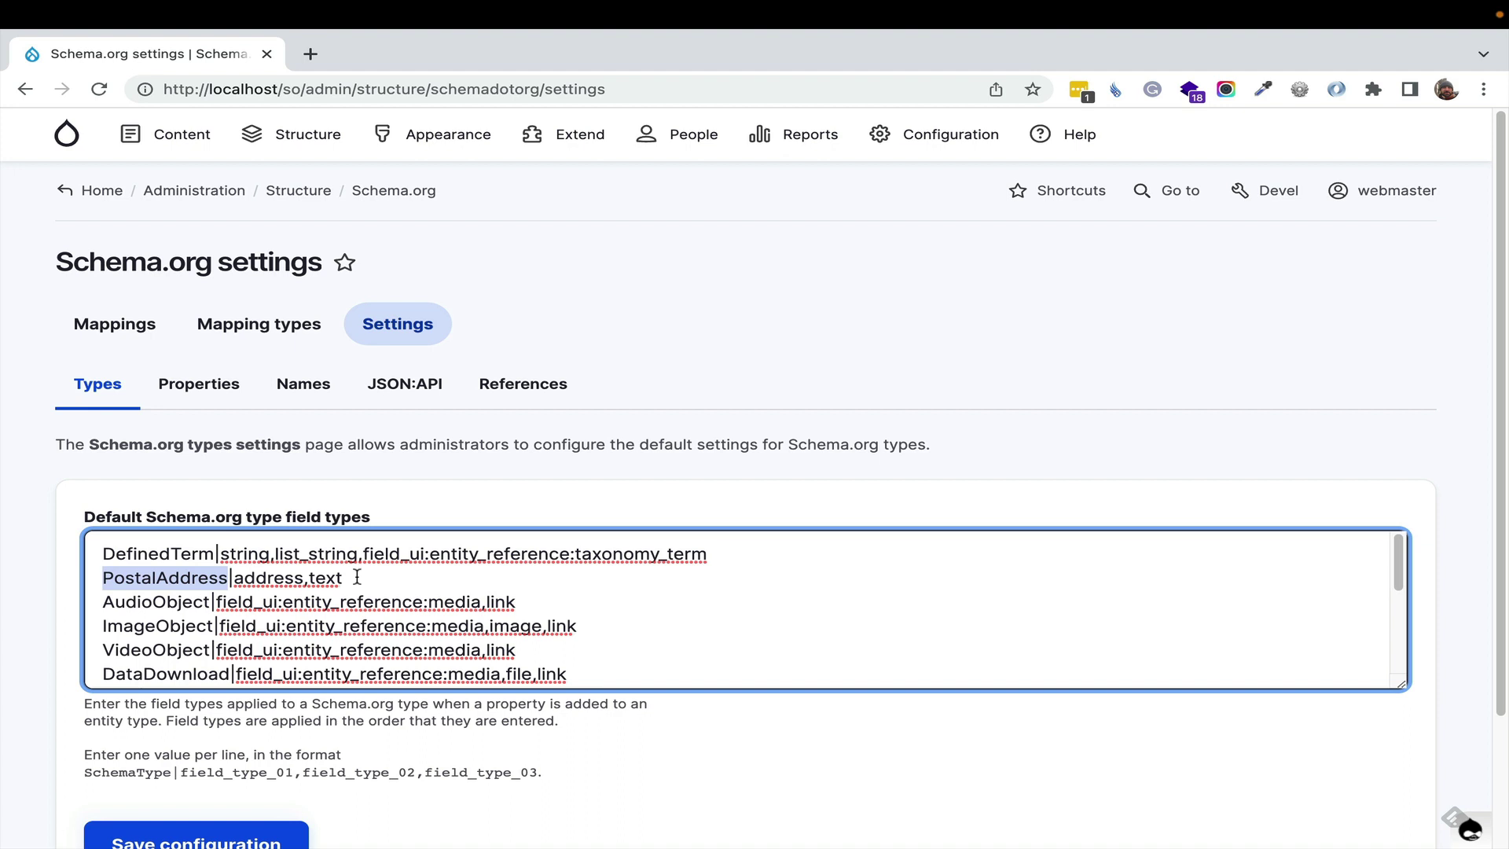
left_click(238, 576)
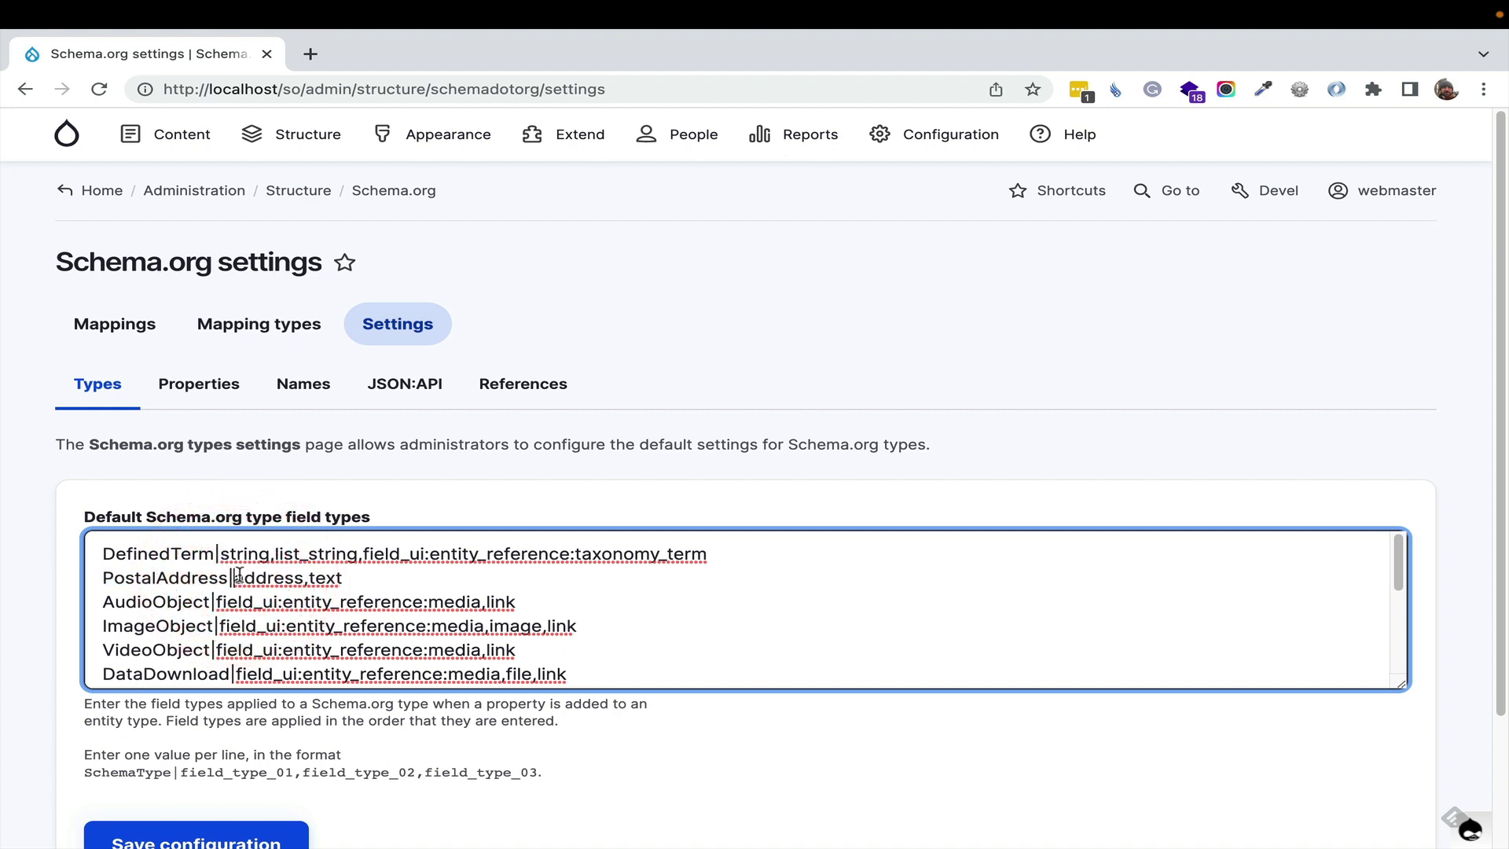
left_click_drag(238, 577, 395, 580)
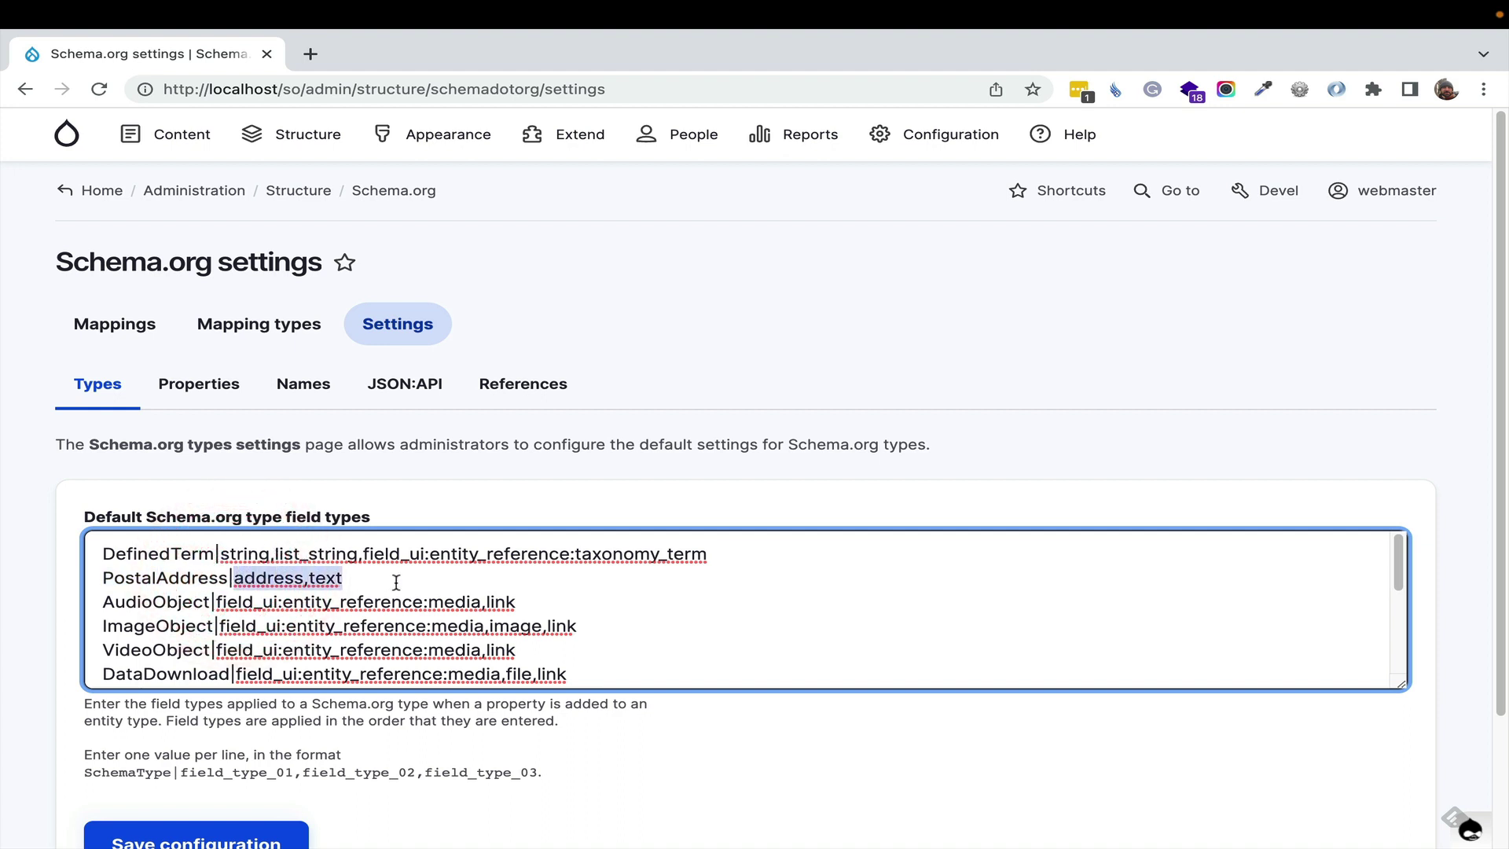
Examine the remaining default Schema.org type field types, from the media objects and DataDownload down to Text
left_click_drag(102, 611, 99, 580)
scroll(604, 615, "down", 2)
left_click(600, 576)
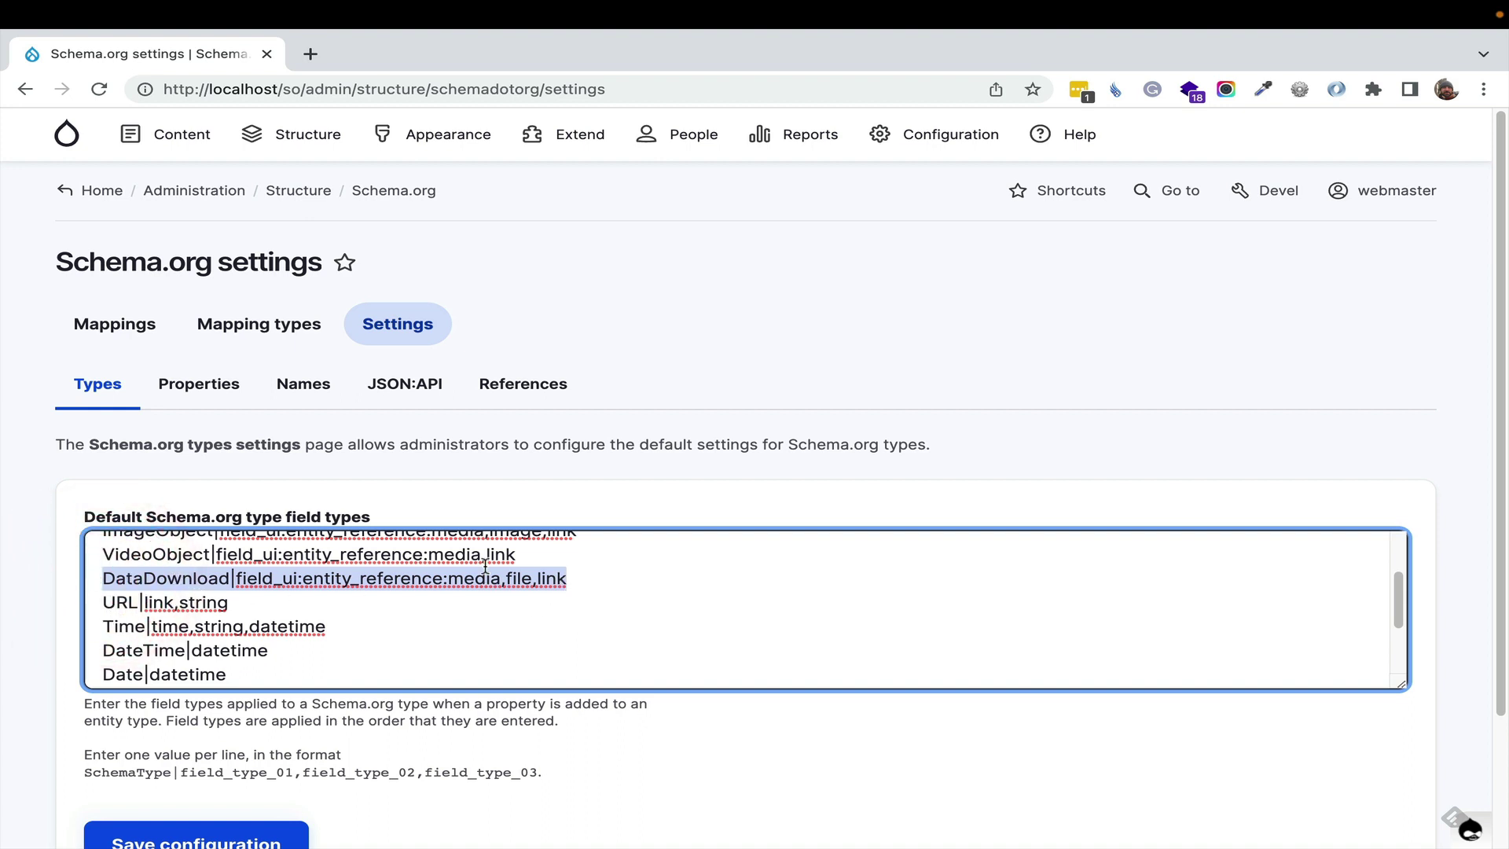
left_click(541, 576)
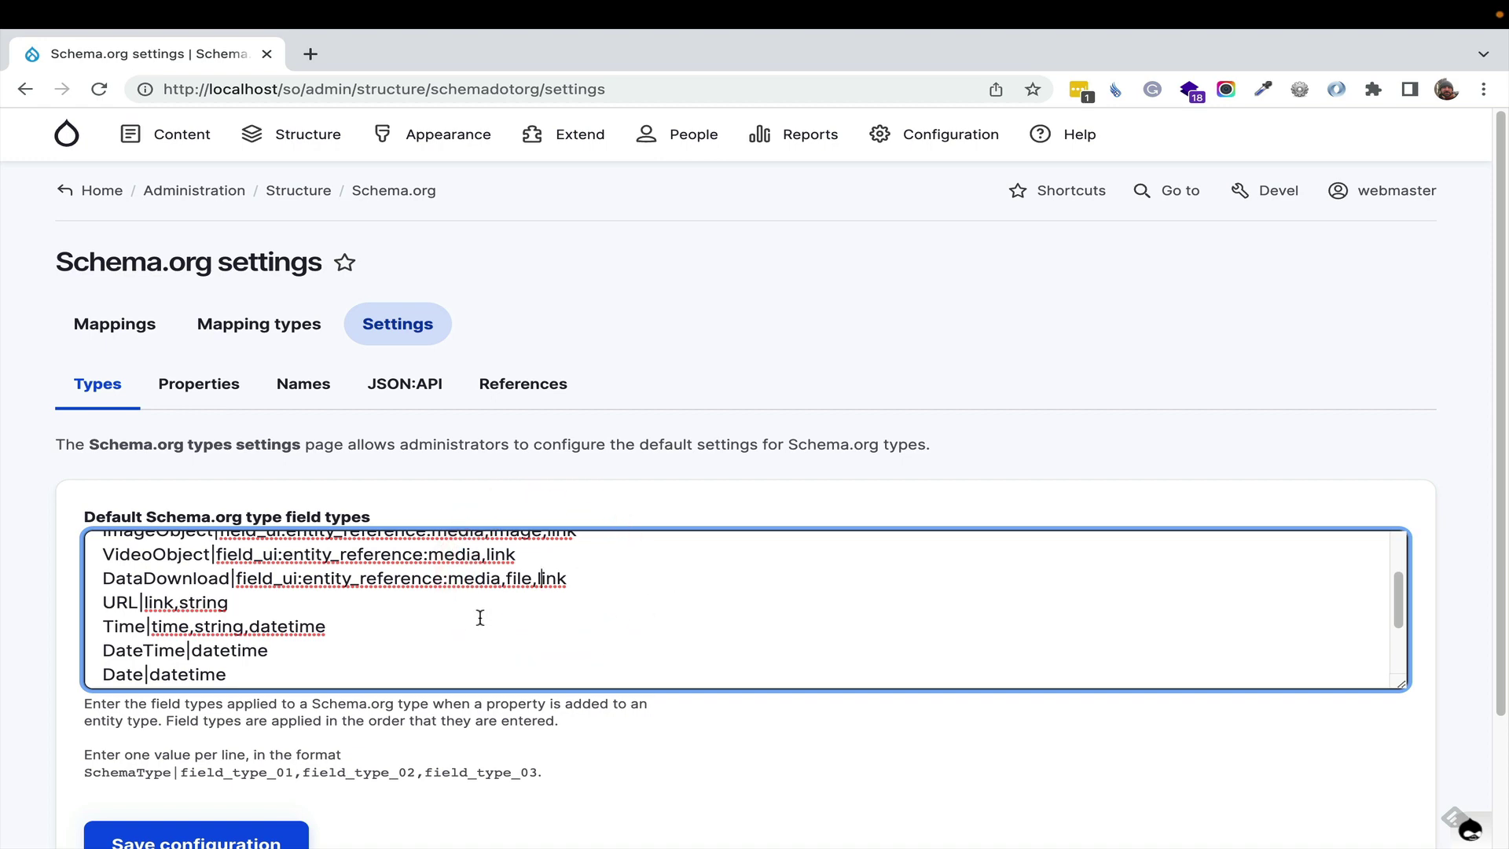
scroll(480, 617, "up", 1)
scroll(480, 618, "down", 2)
scroll(371, 573, "down", 2)
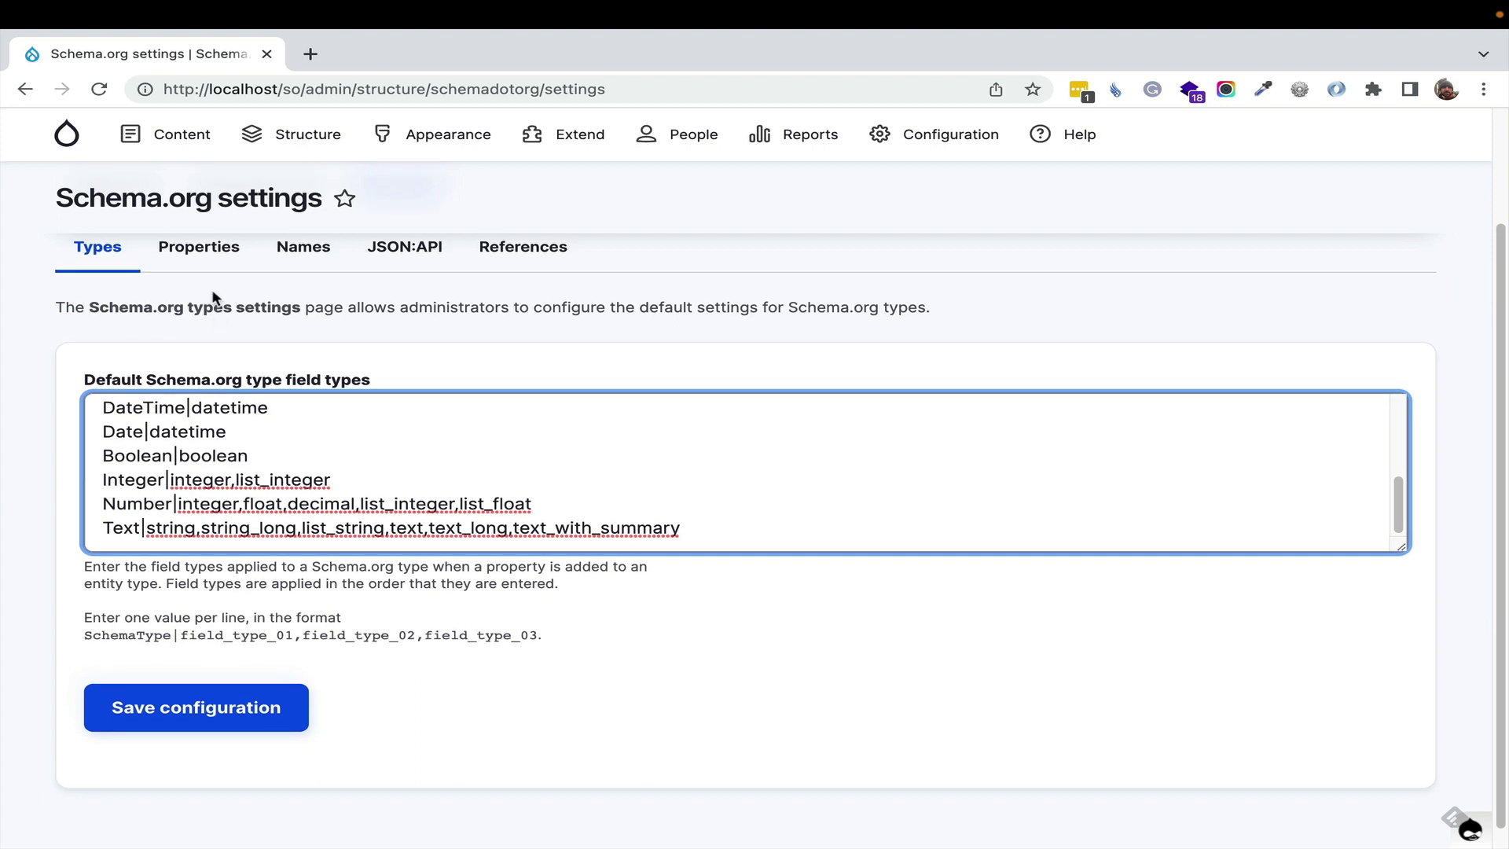
Examine the default Schema.org property field types, such as email and articleBody, and compare them with the type field types
left_click(202, 244)
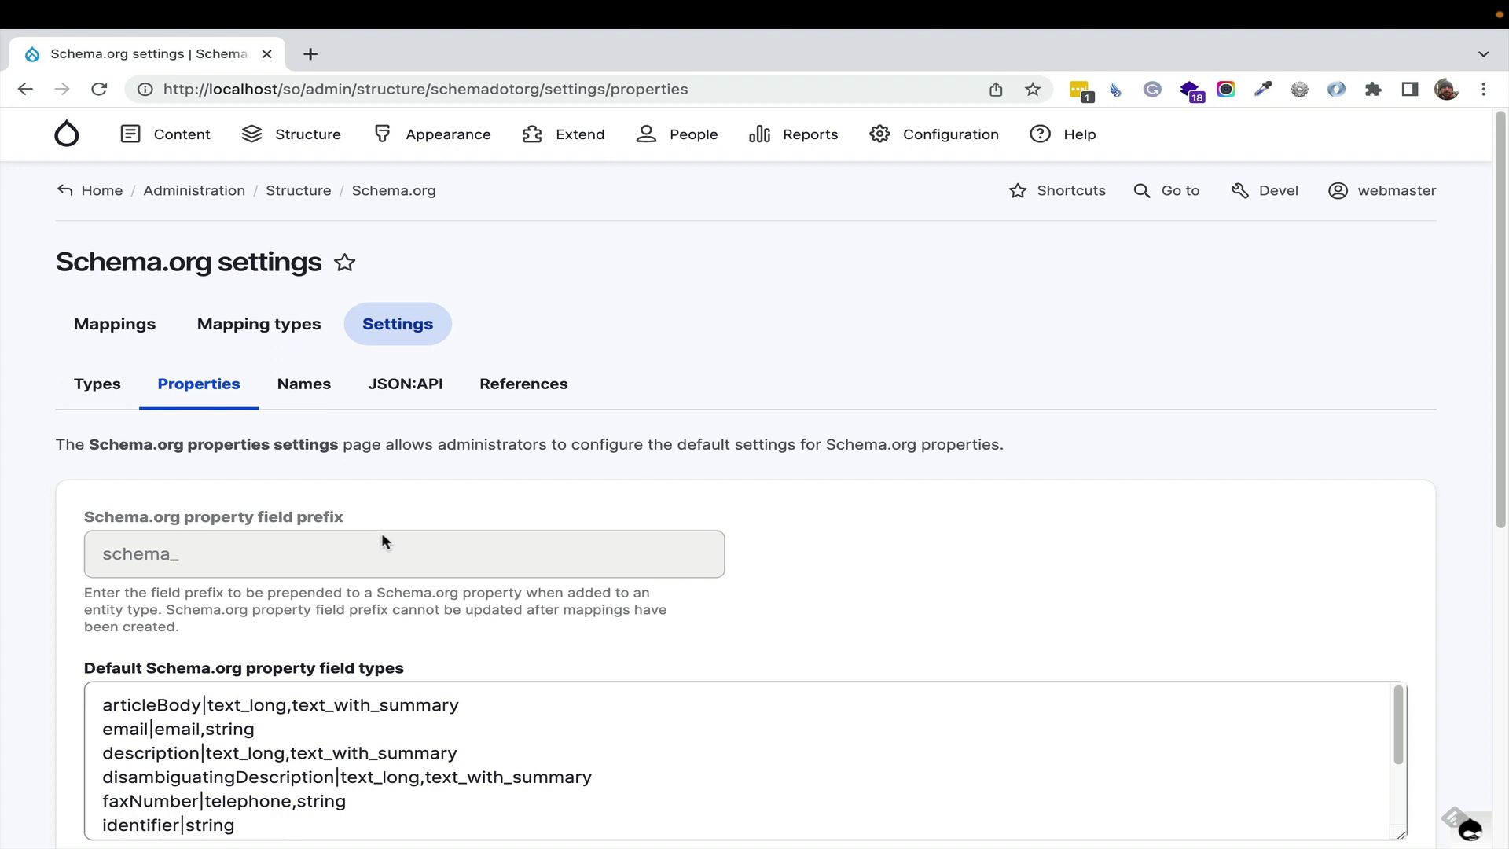
scroll(366, 554, "down", 1)
left_click_drag(151, 639, 383, 653)
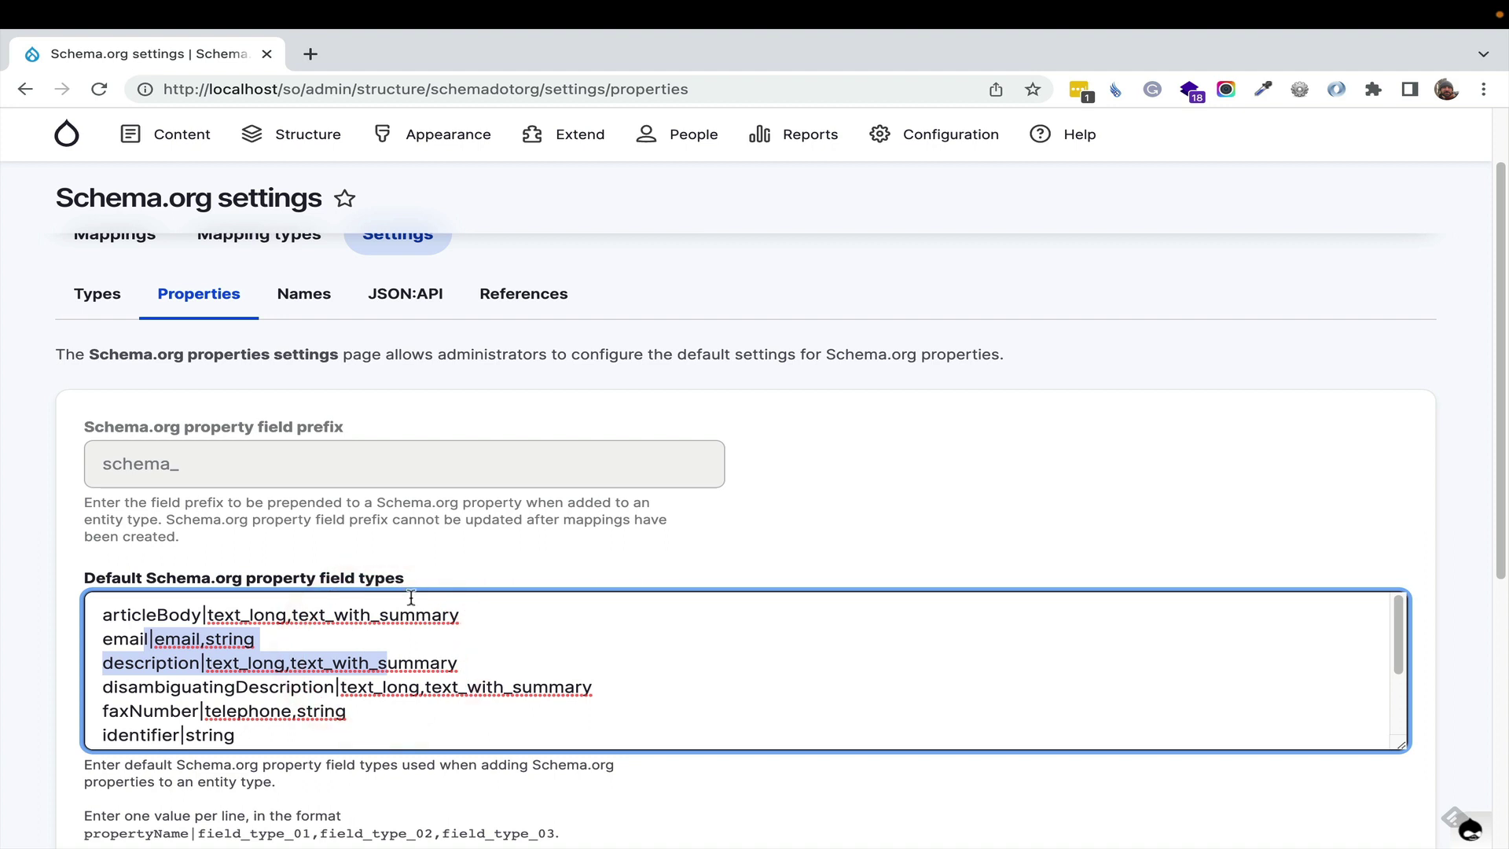
left_click(85, 293)
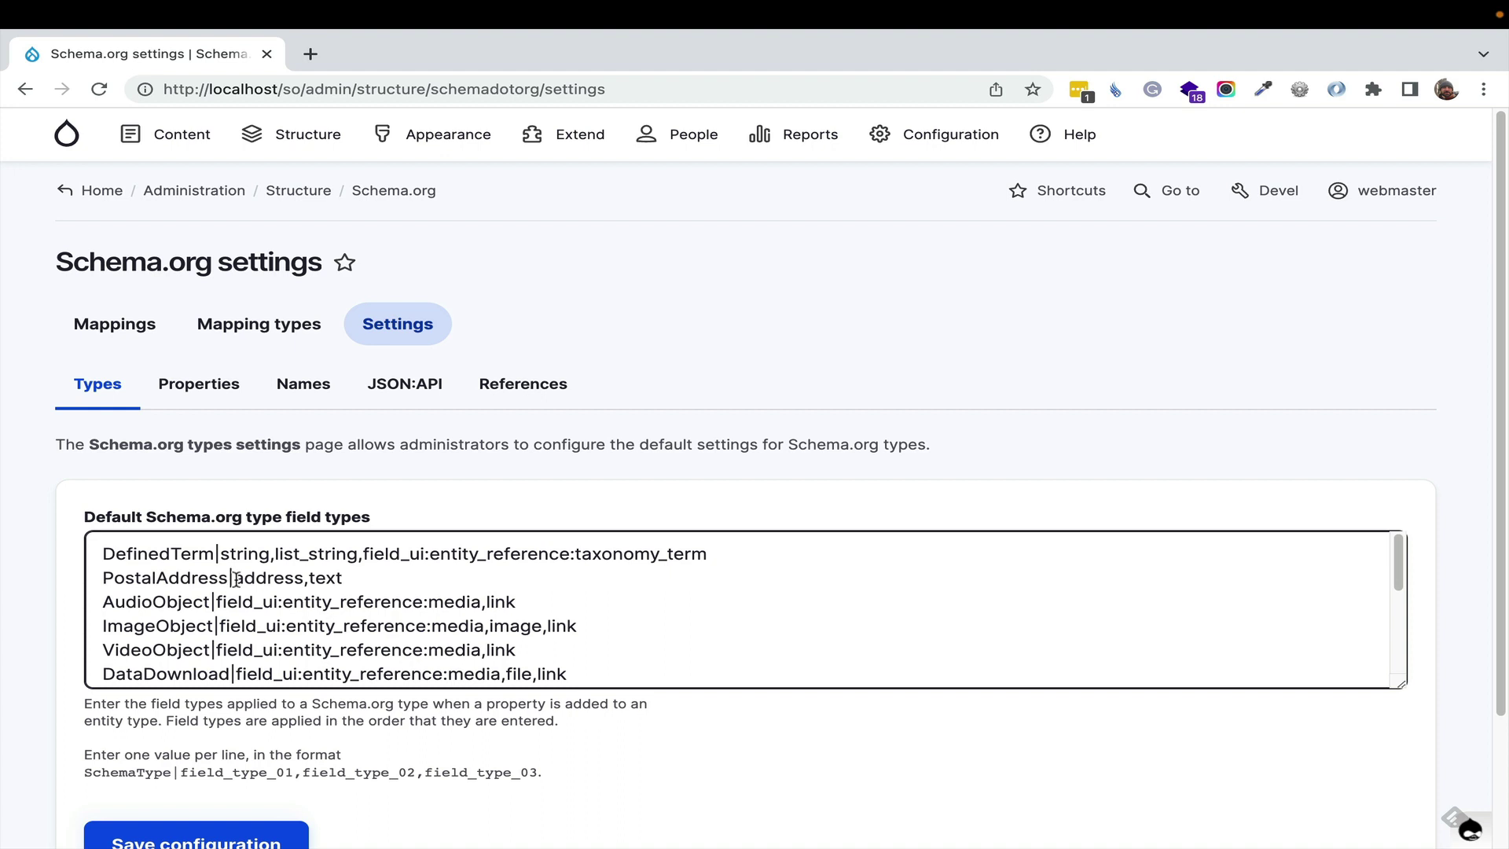
left_click(212, 393)
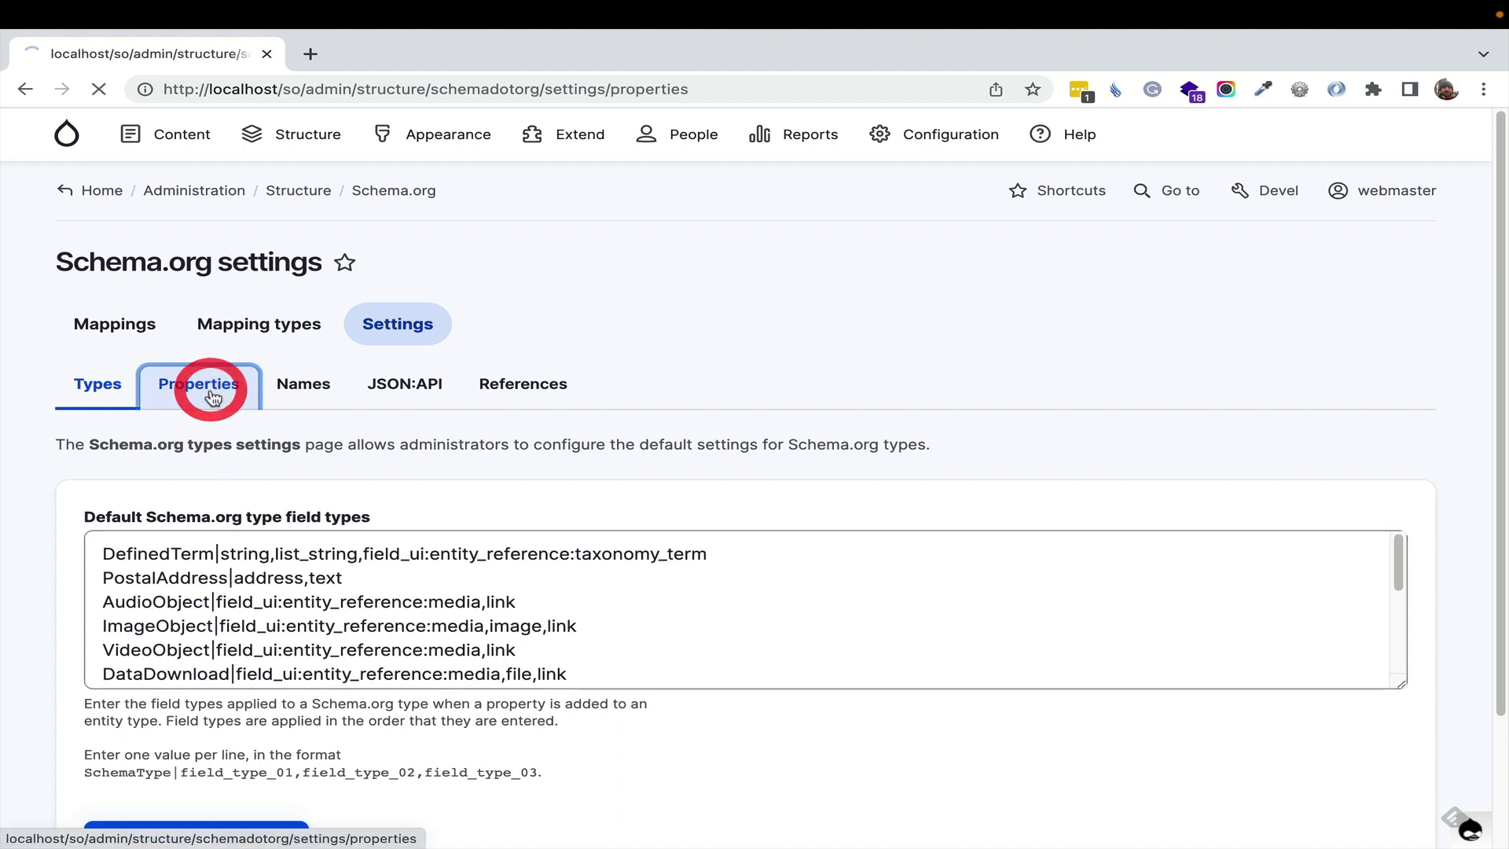
left_click_drag(206, 704, 551, 705)
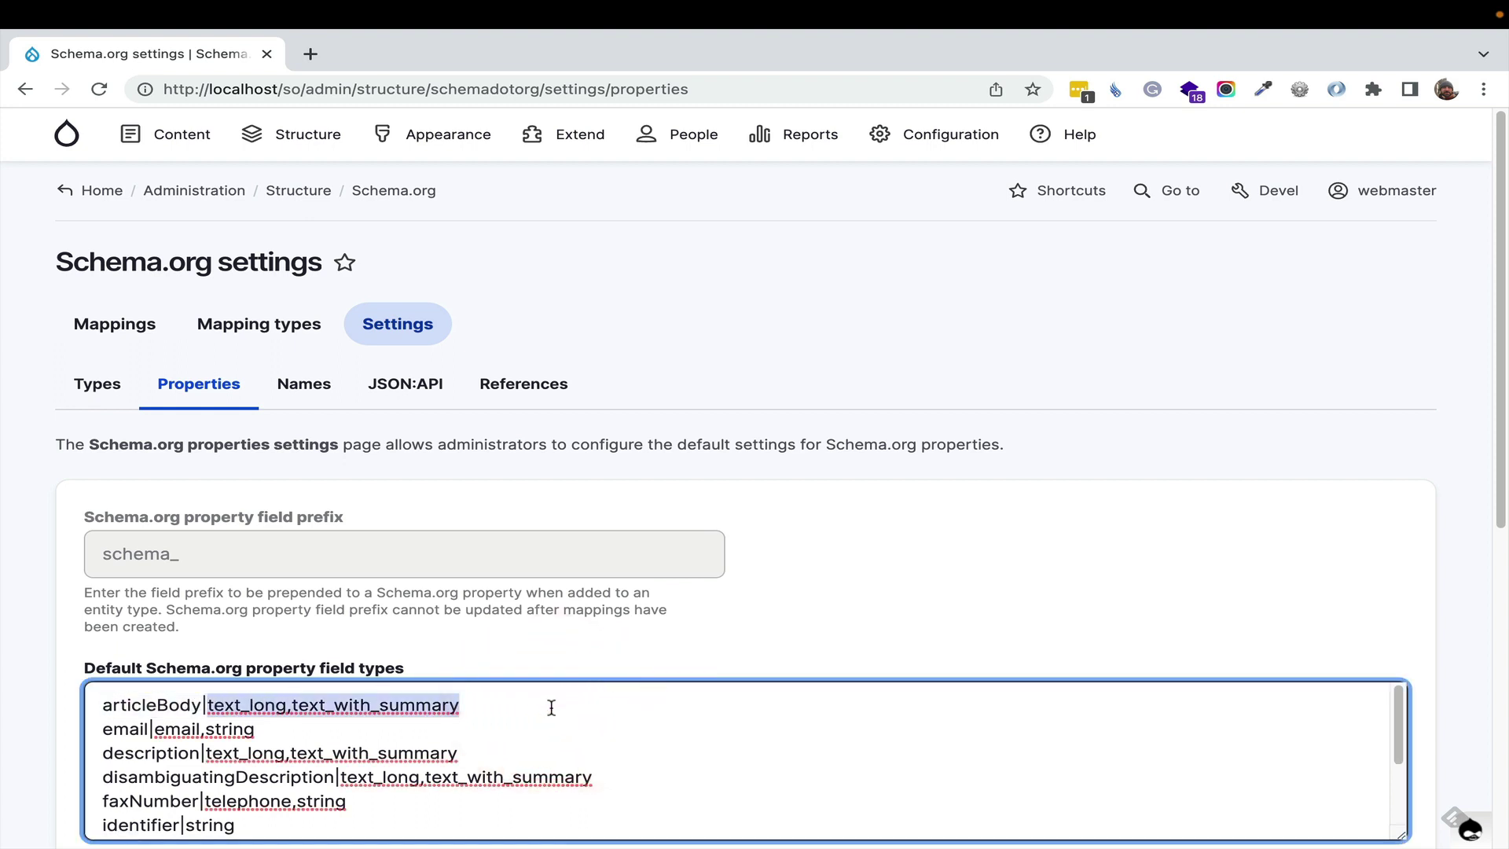
Examine the Schema.org names settings, from the prefixes, suffixes and abbreviations down to the acronyms and minor words
left_click(306, 393)
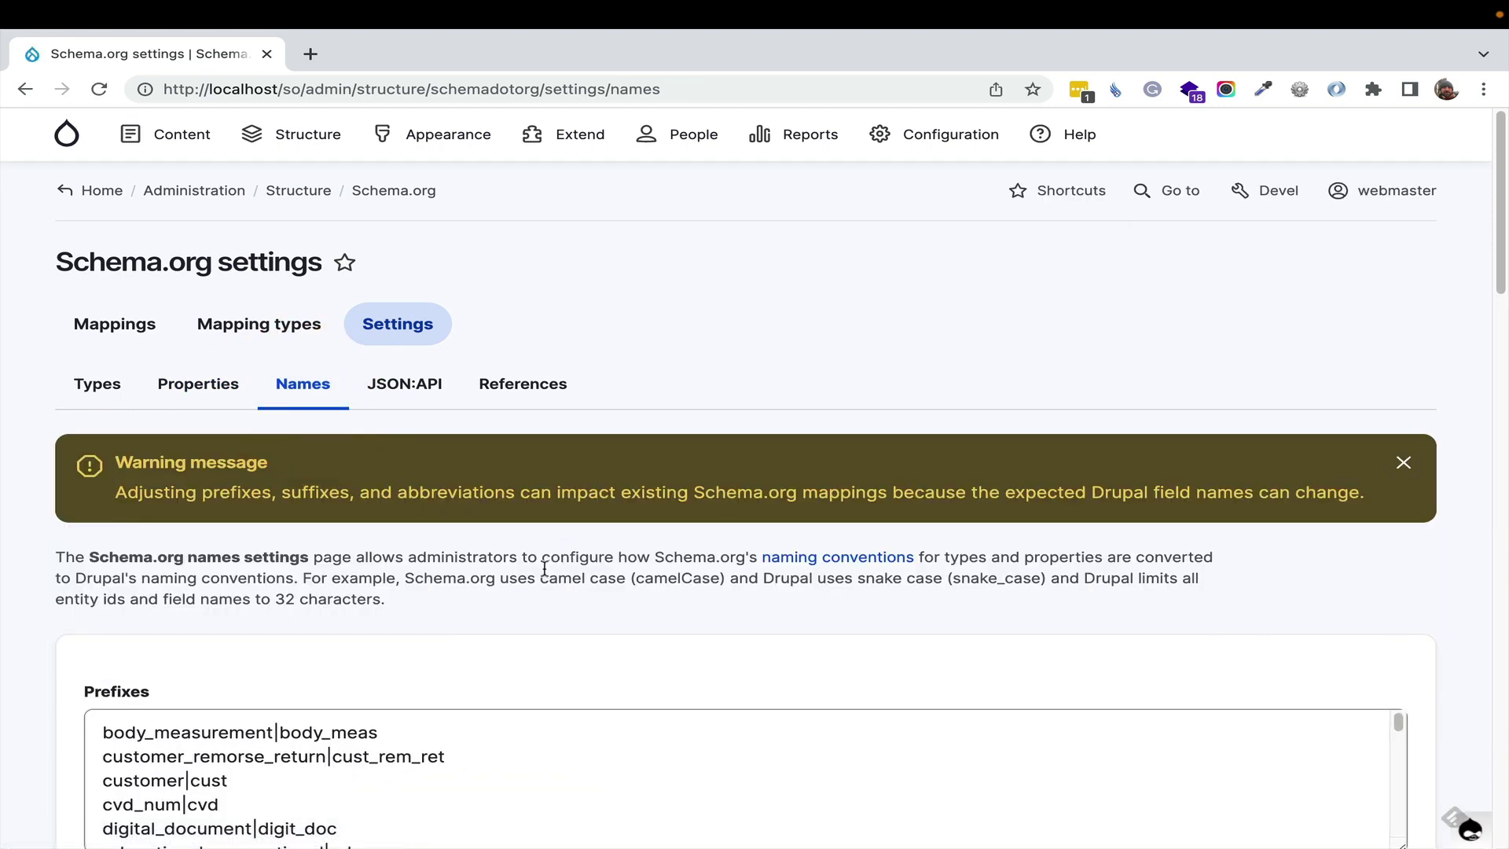
scroll(546, 568, "down", 3)
scroll(545, 568, "up", 4)
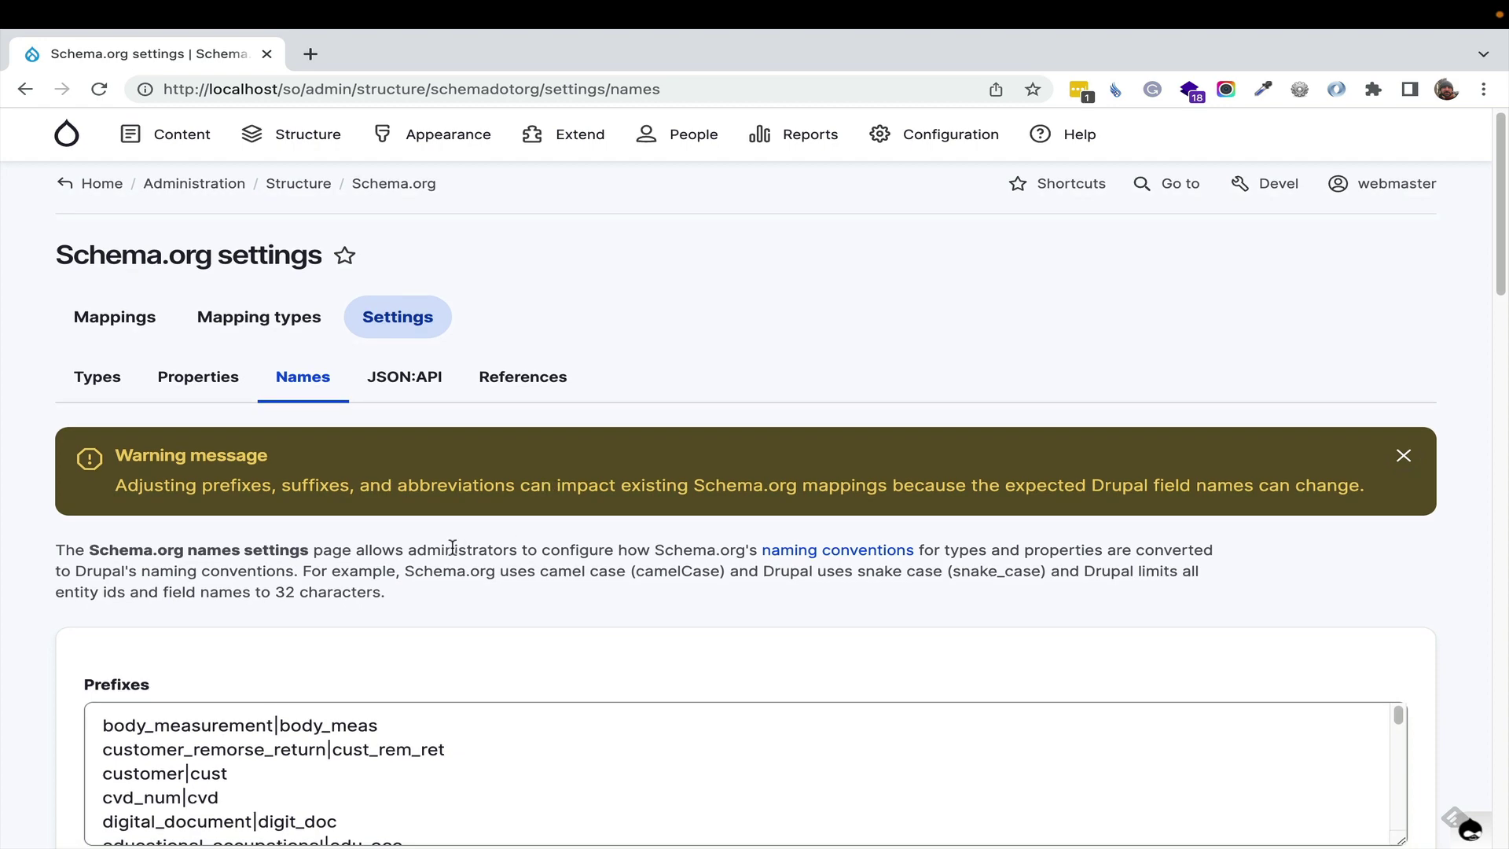
scroll(452, 549, "down", 5)
scroll(208, 557, "down", 10)
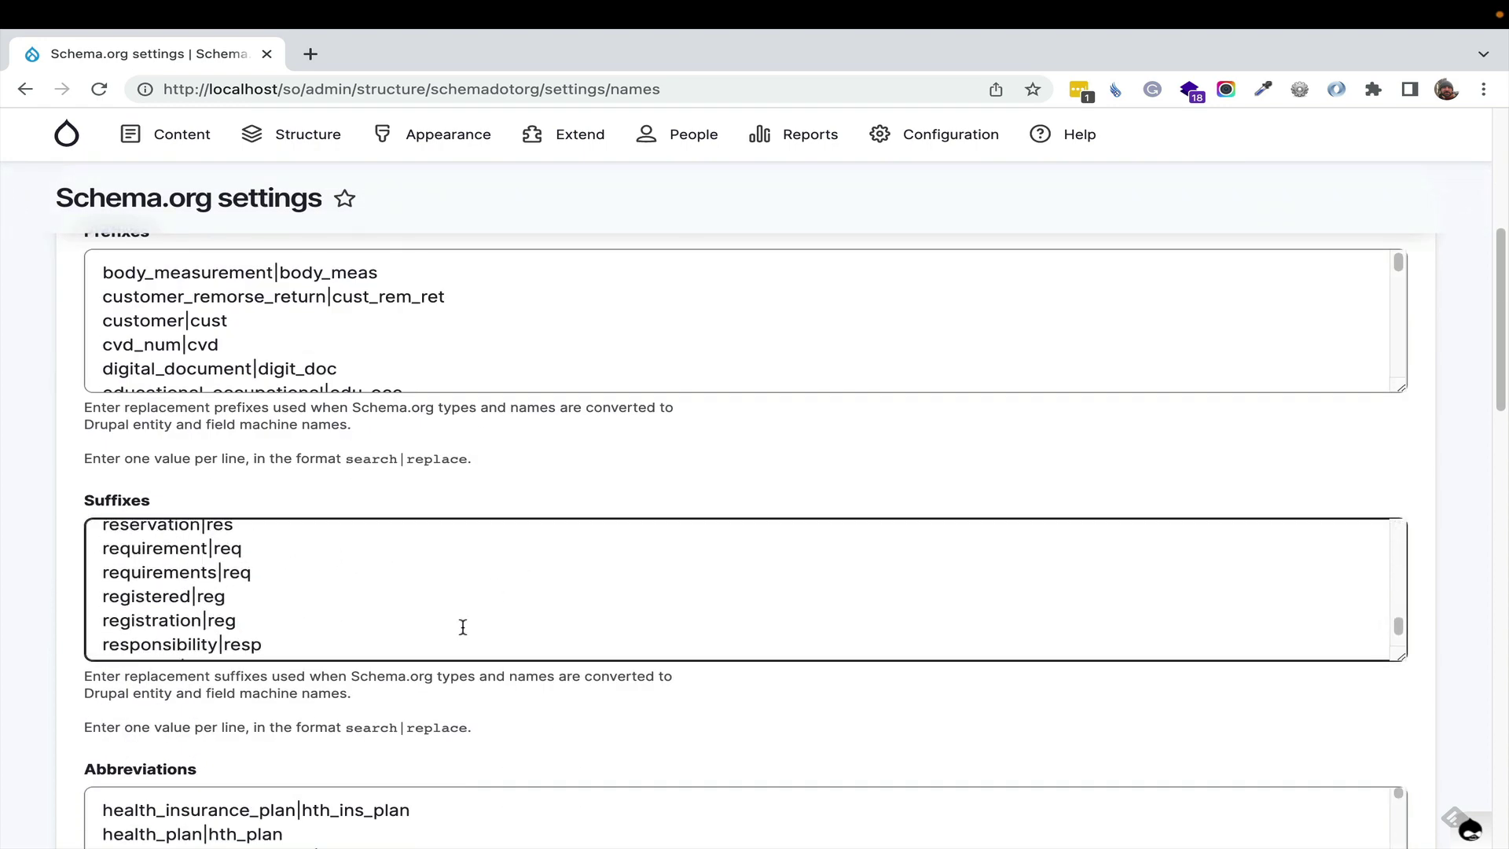
scroll(473, 691, "down", 5)
scroll(459, 675, "down", 12)
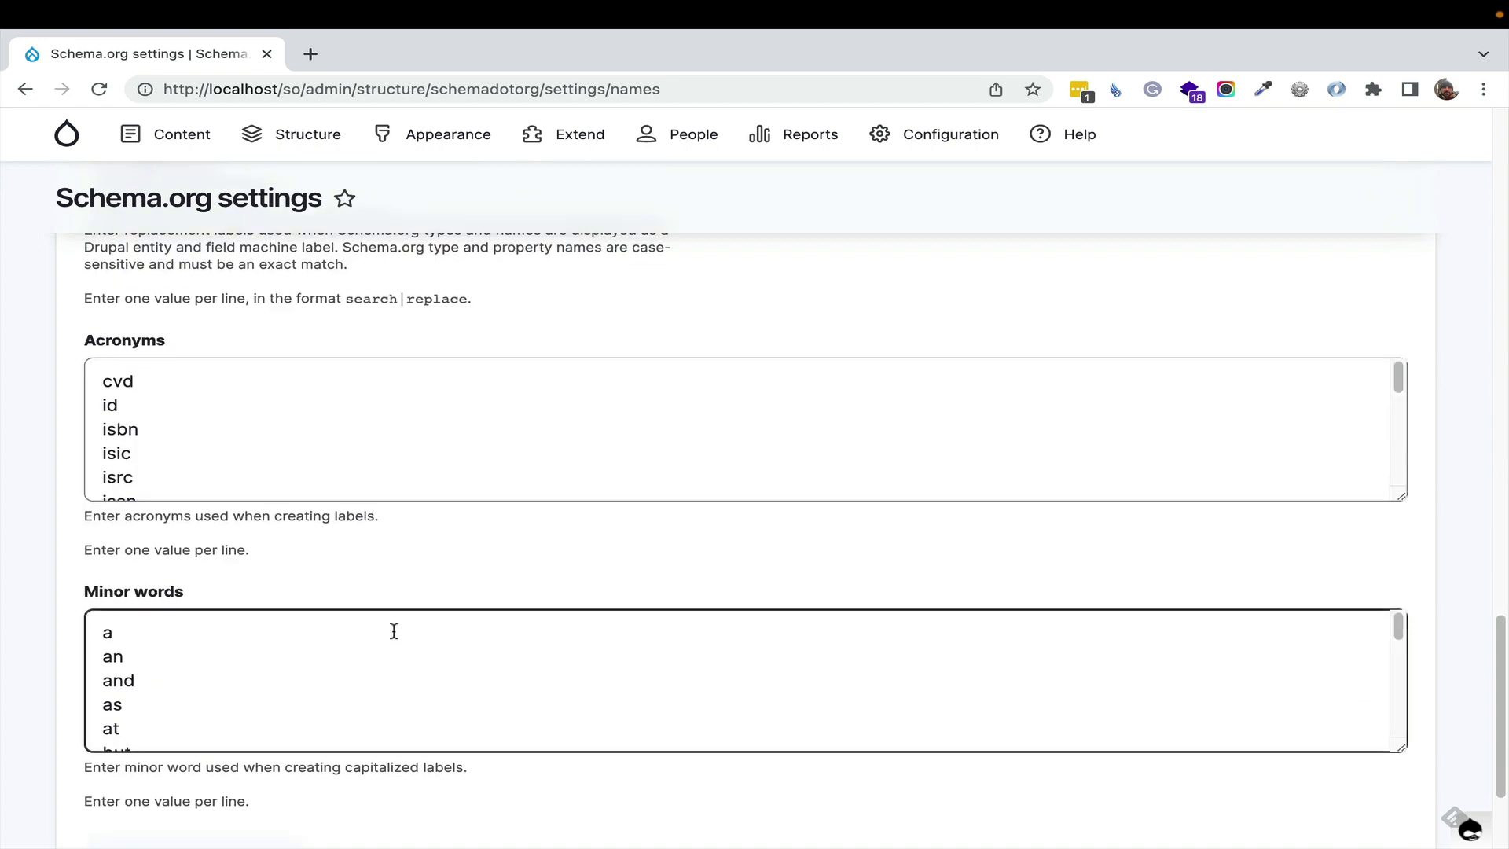
scroll(226, 467, "down", 10)
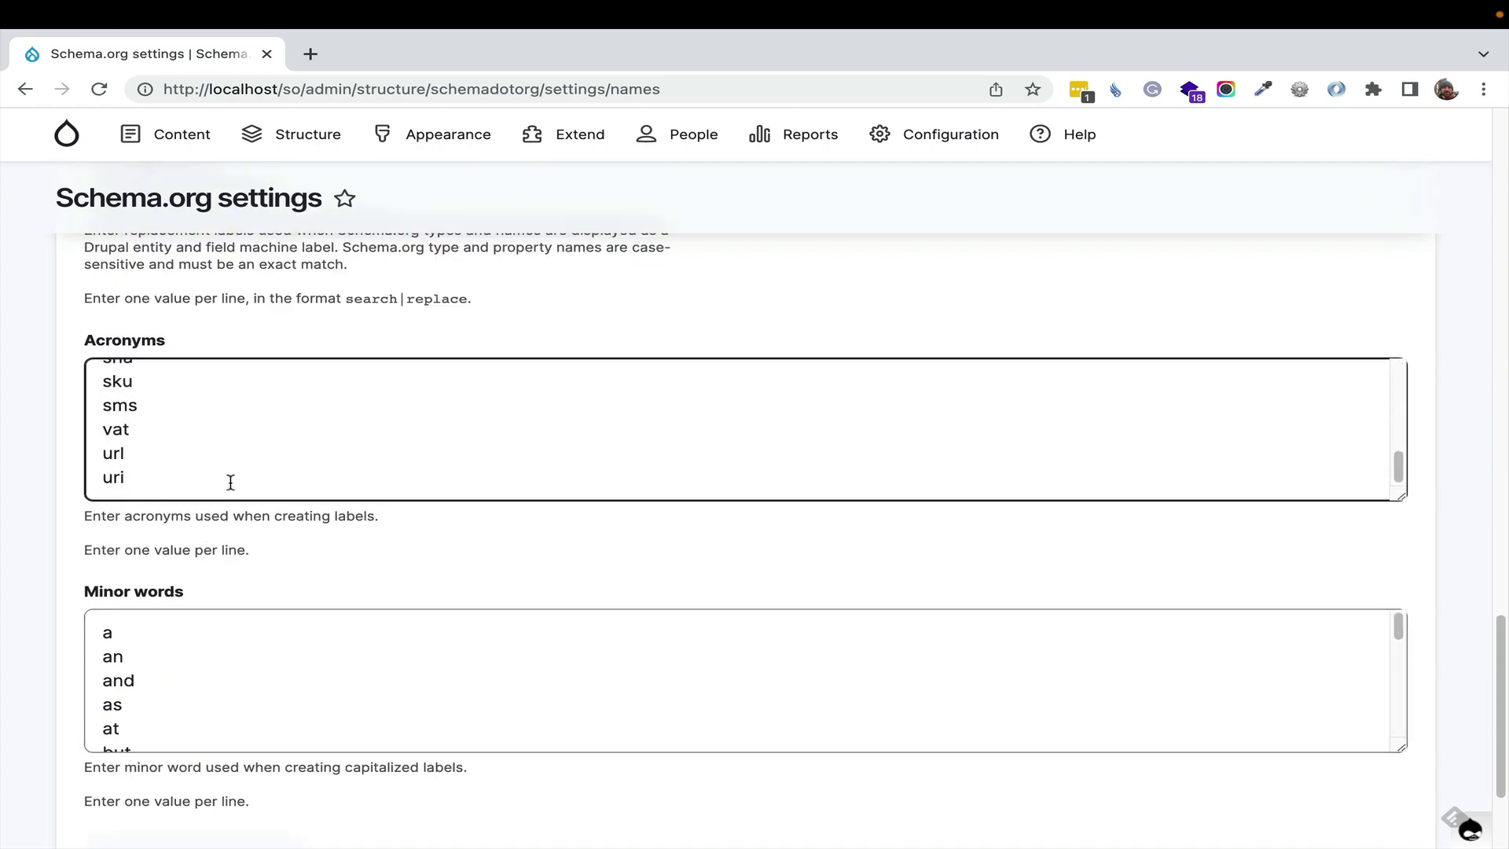
scroll(441, 591, "up", 20)
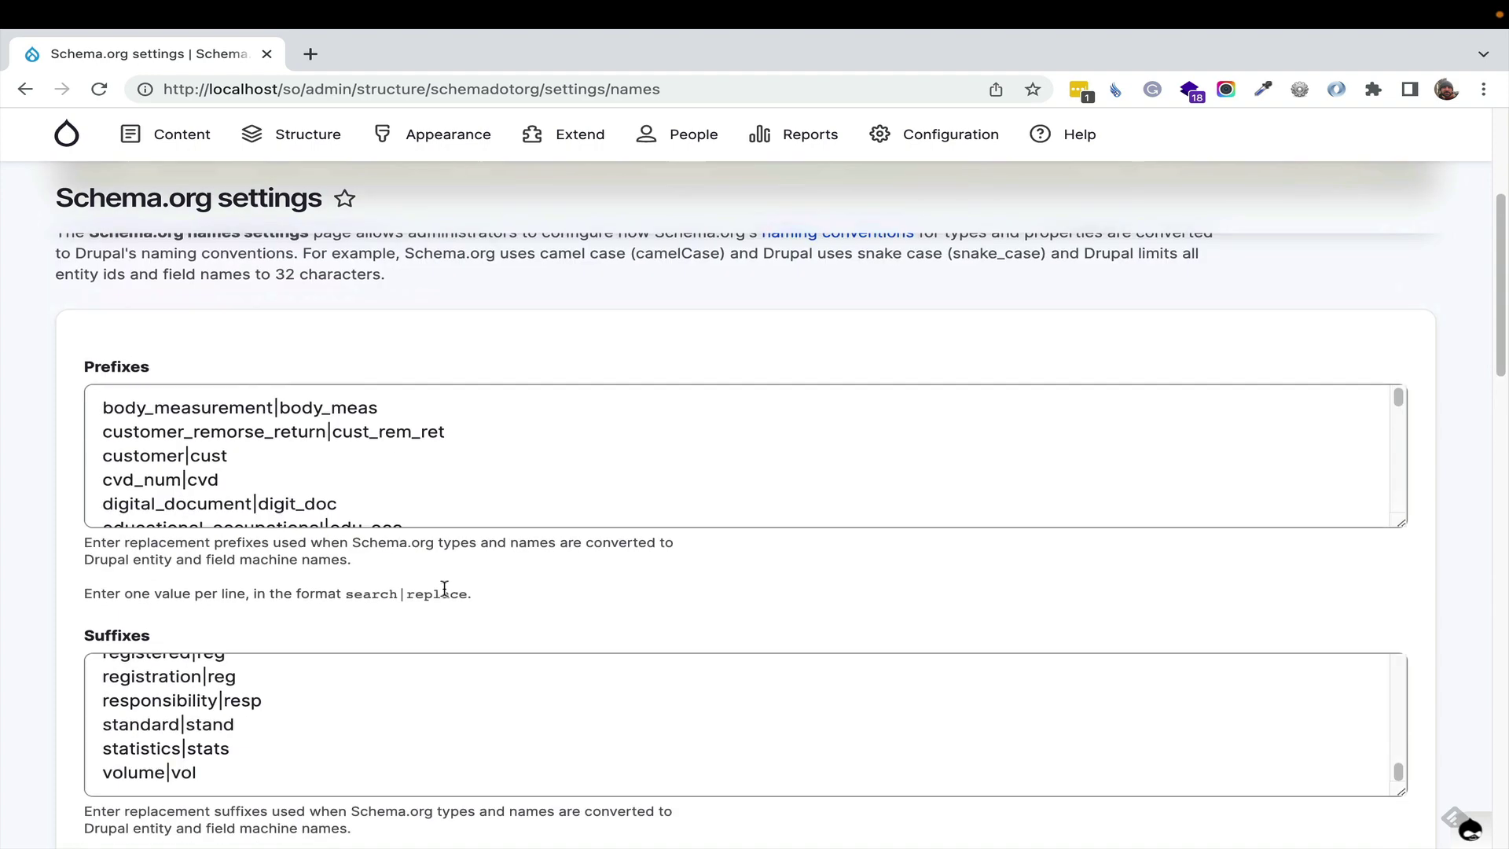
Examine the Schema.org JSON:API settings: the default enabled fields, the resource path prefixes and the requirements checking option
left_click(414, 401)
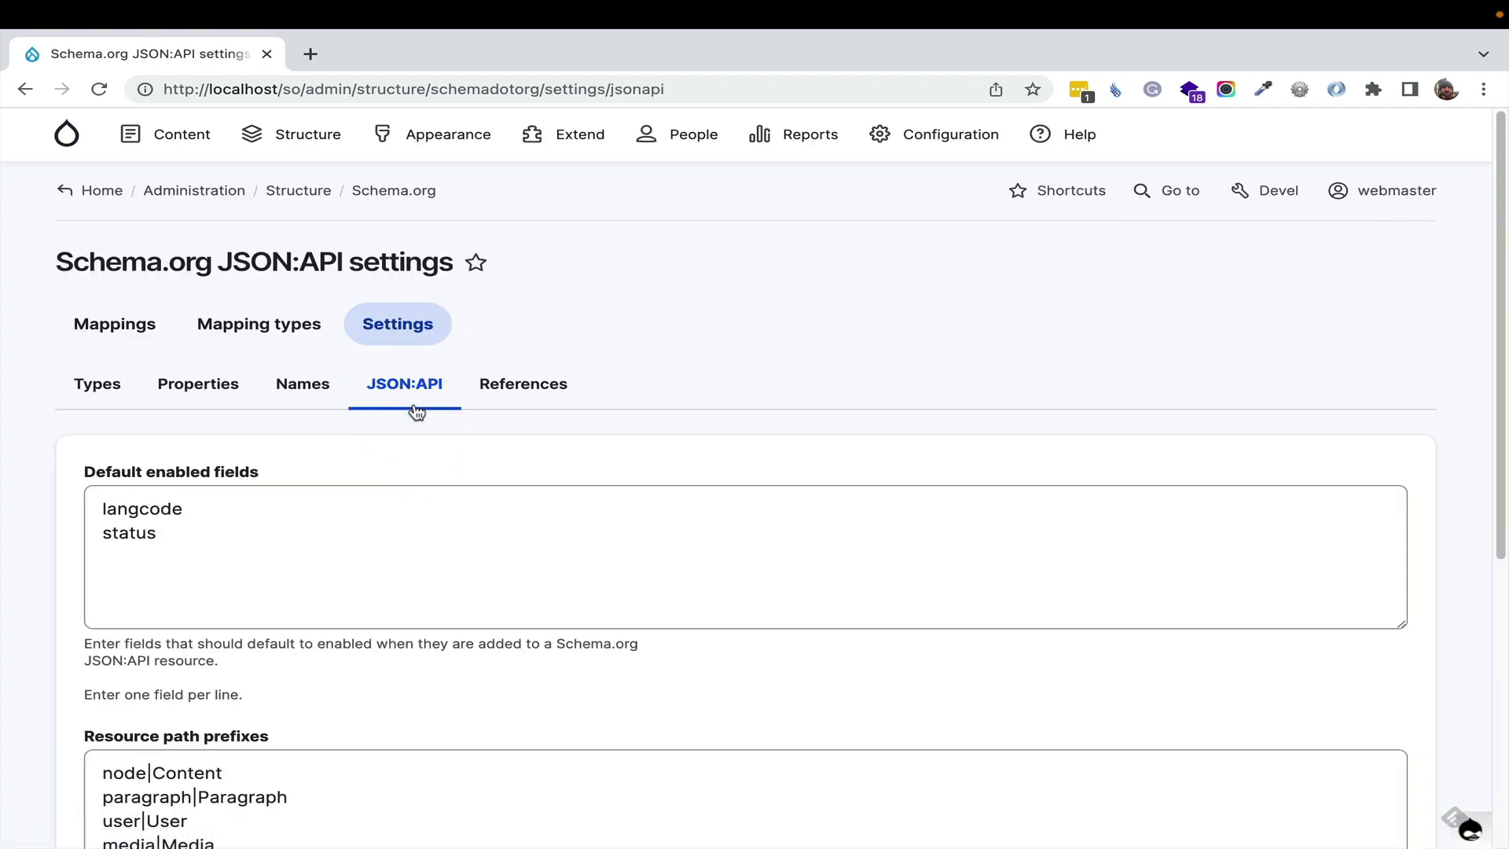
left_click(445, 576)
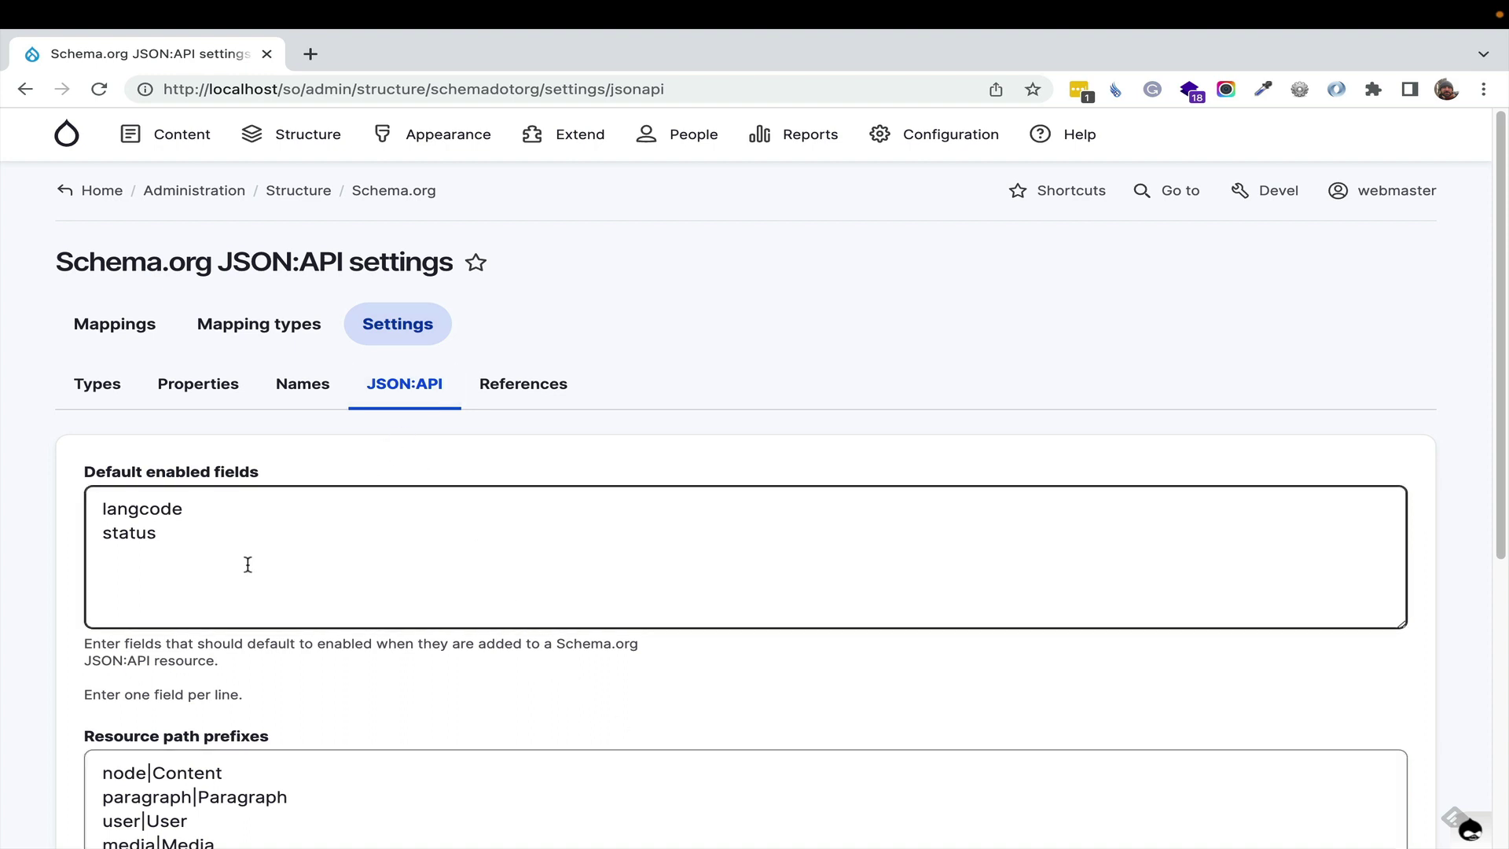
left_click_drag(122, 571, 8, 482)
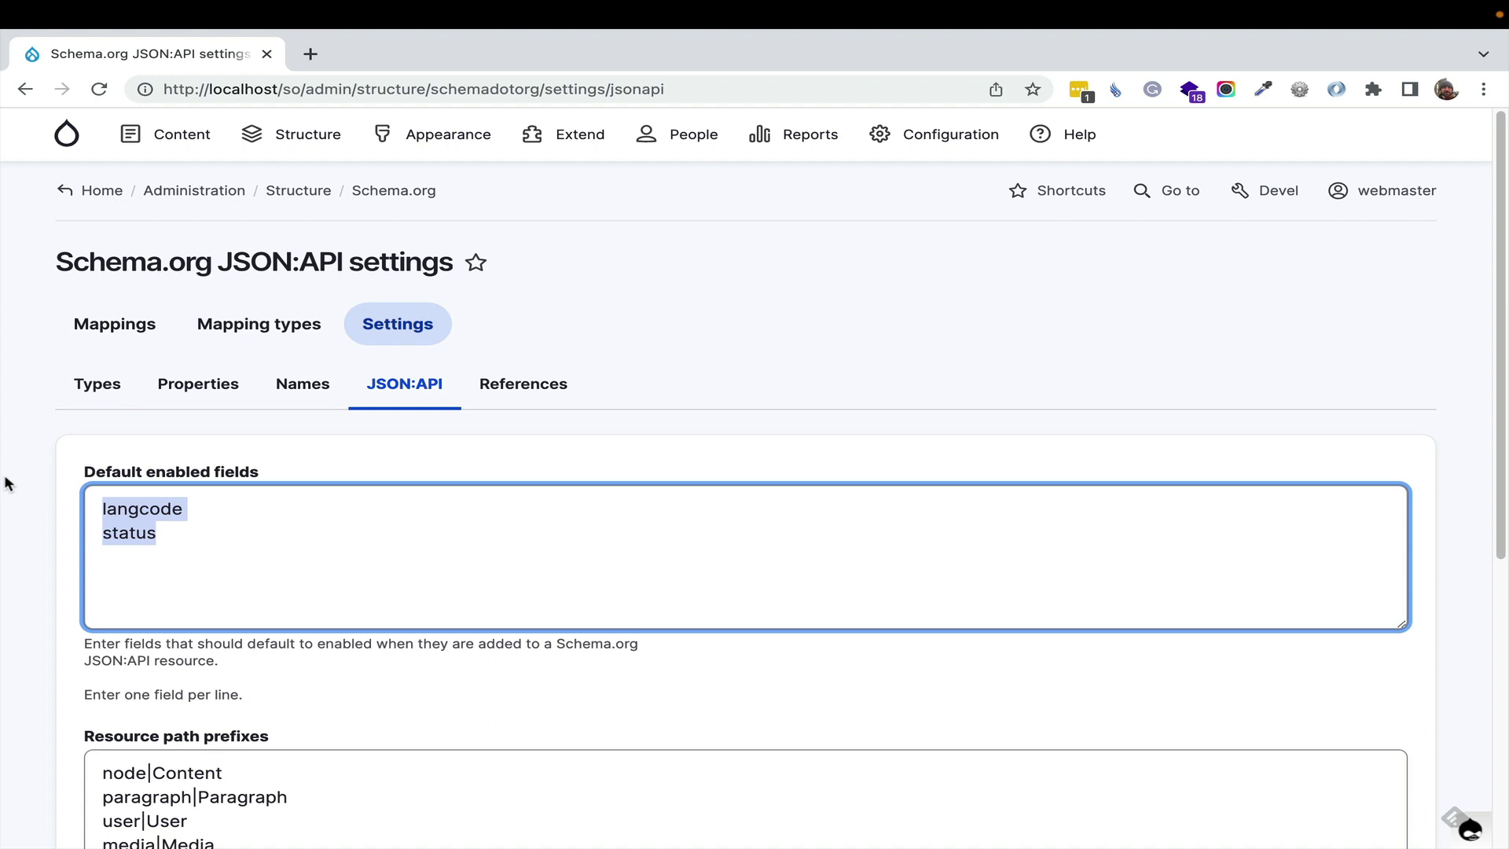
scroll(198, 684, "down", 3)
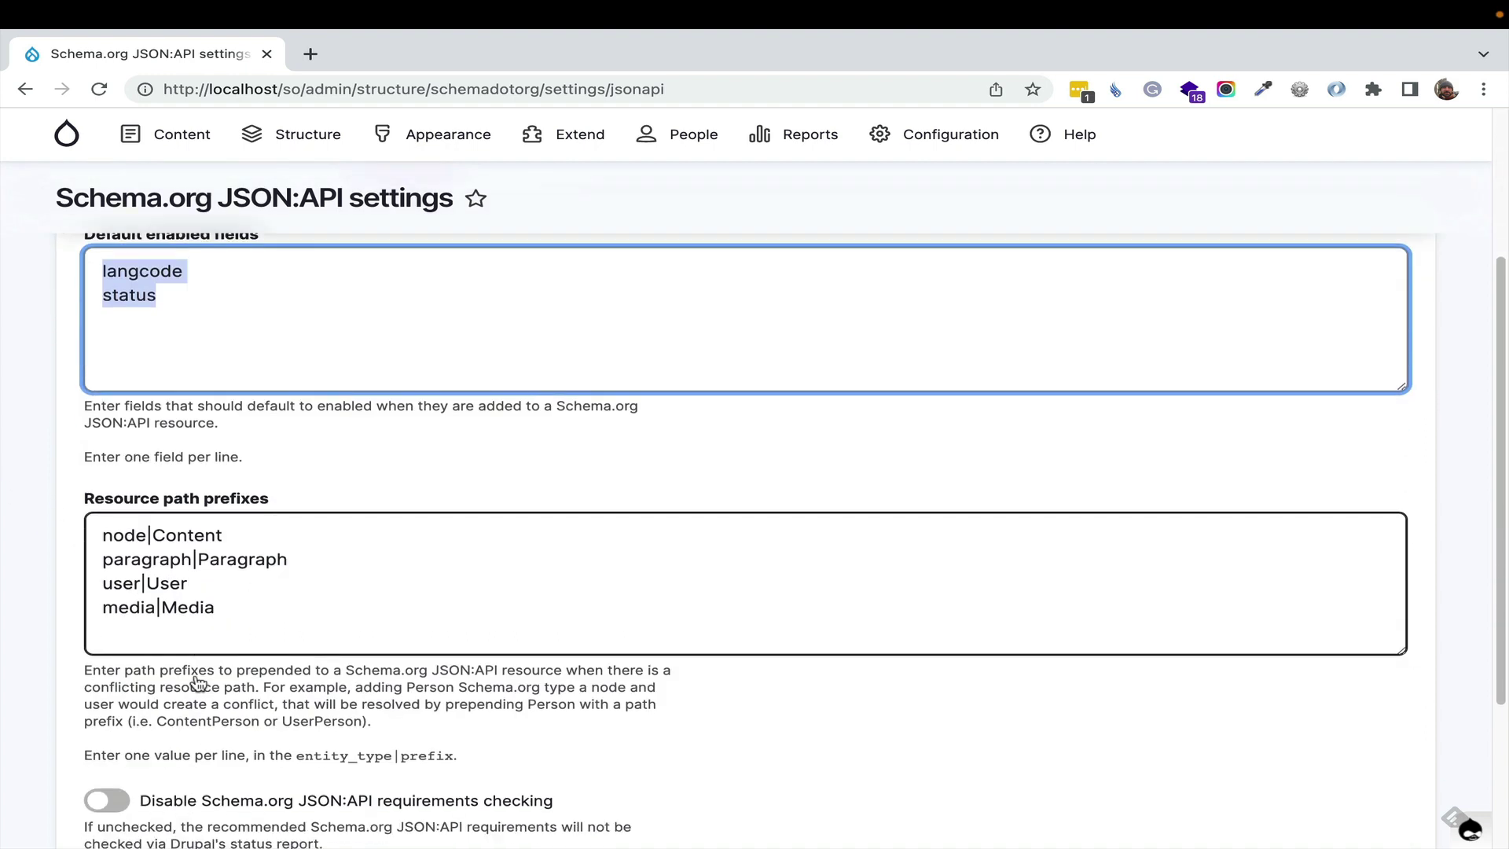
scroll(230, 643, "down", 1)
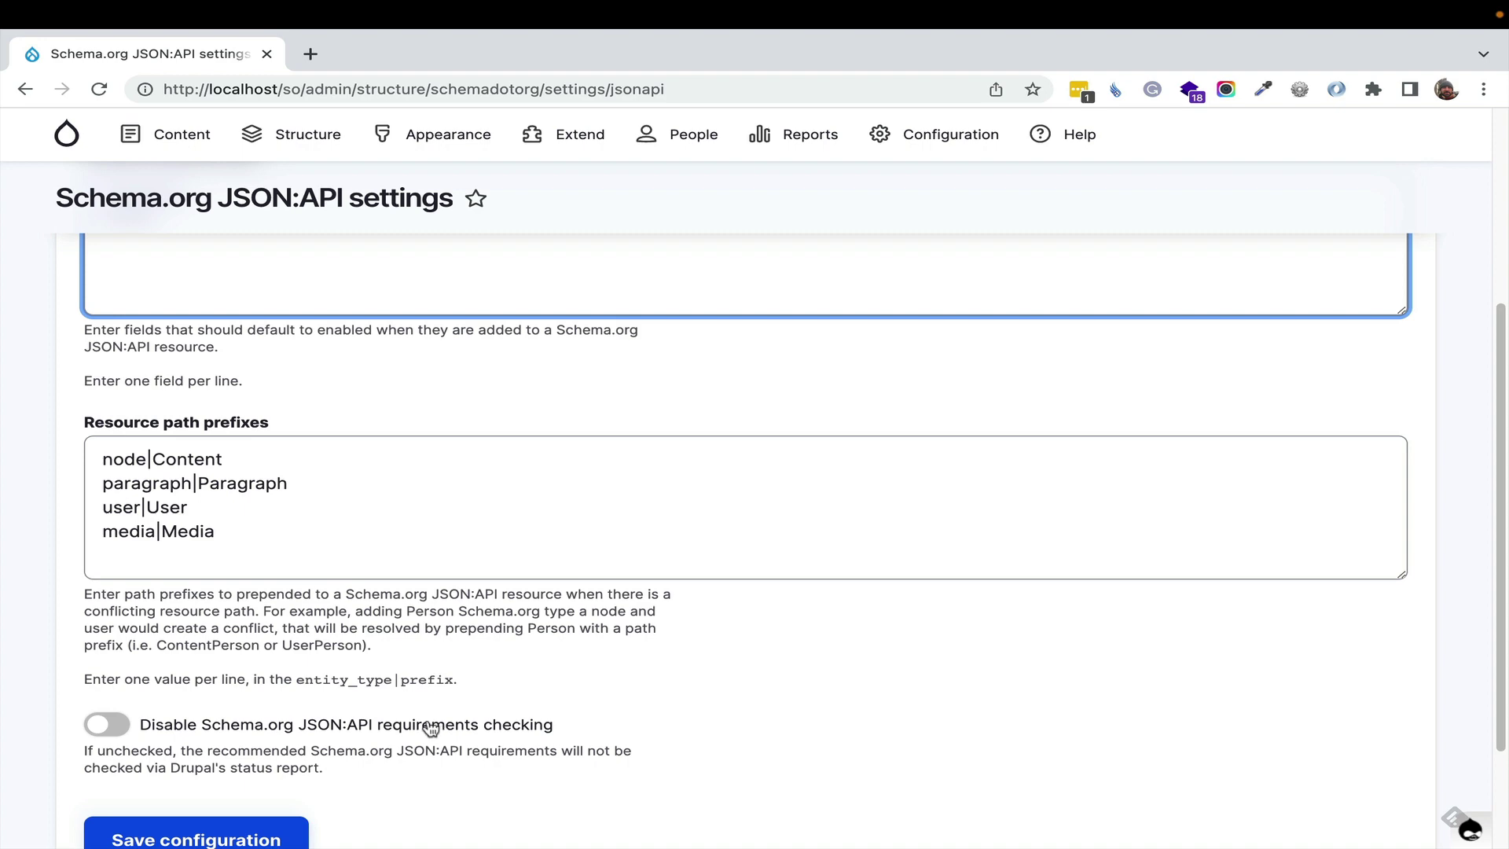
Open the Schema.org references settings and examine the type specific links, starting with Article
scroll(434, 708, "up", 5)
left_click(566, 383)
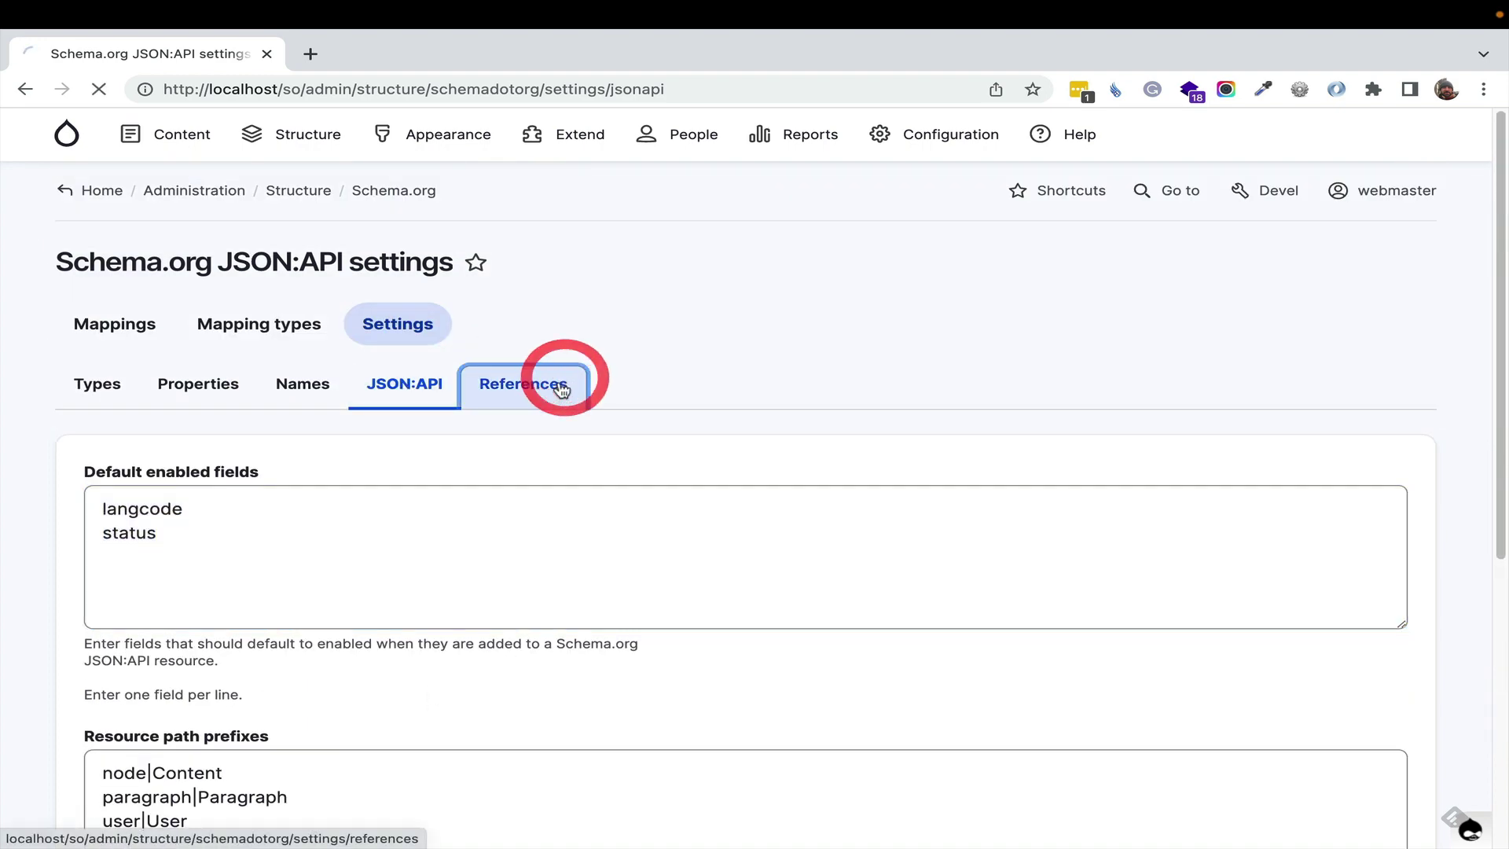
scroll(460, 527, "down", 5)
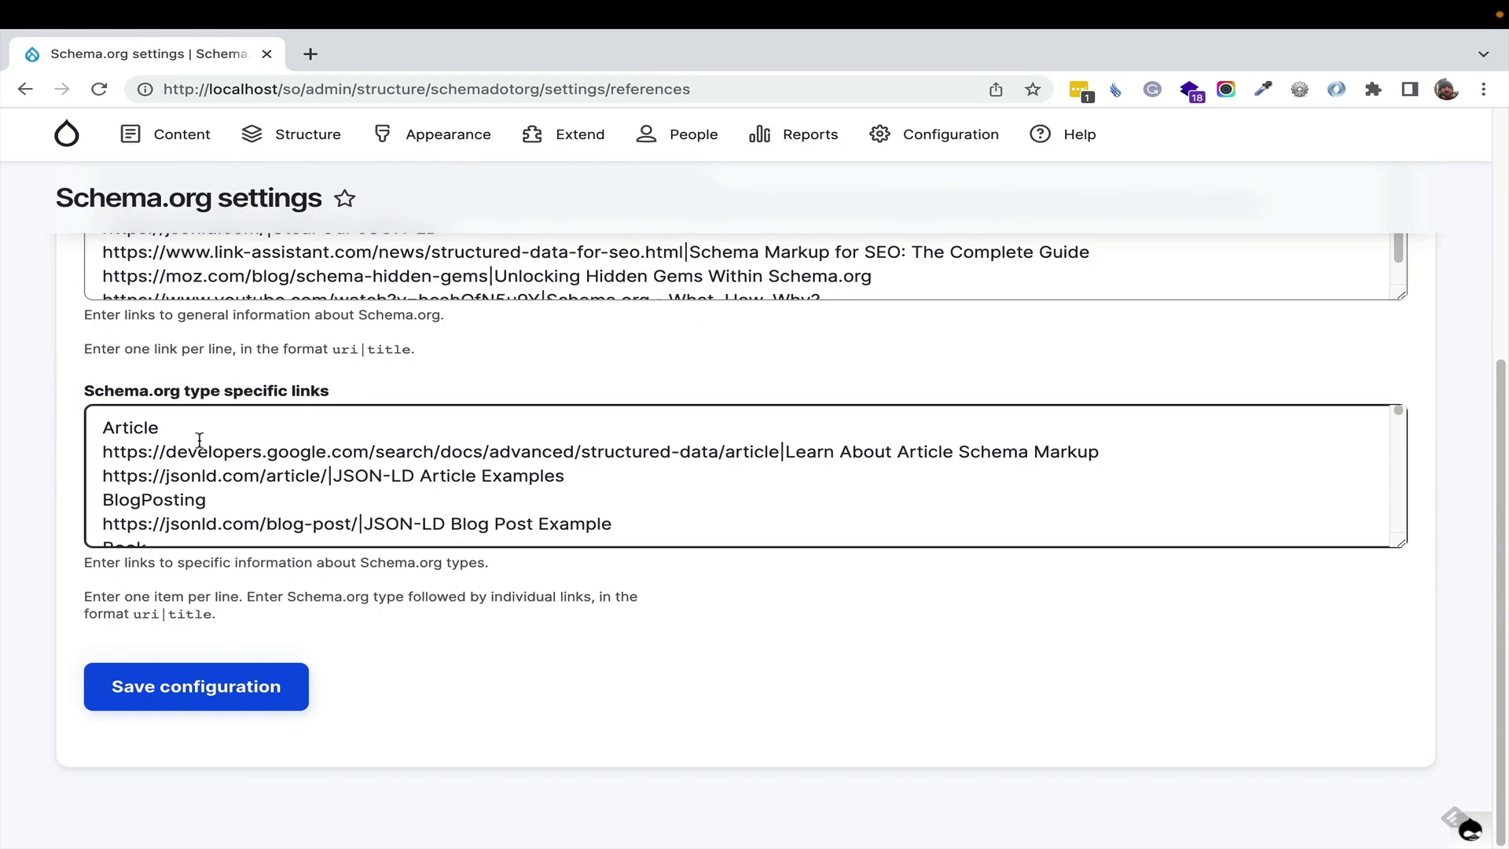
left_click_drag(128, 428, 1081, 452)
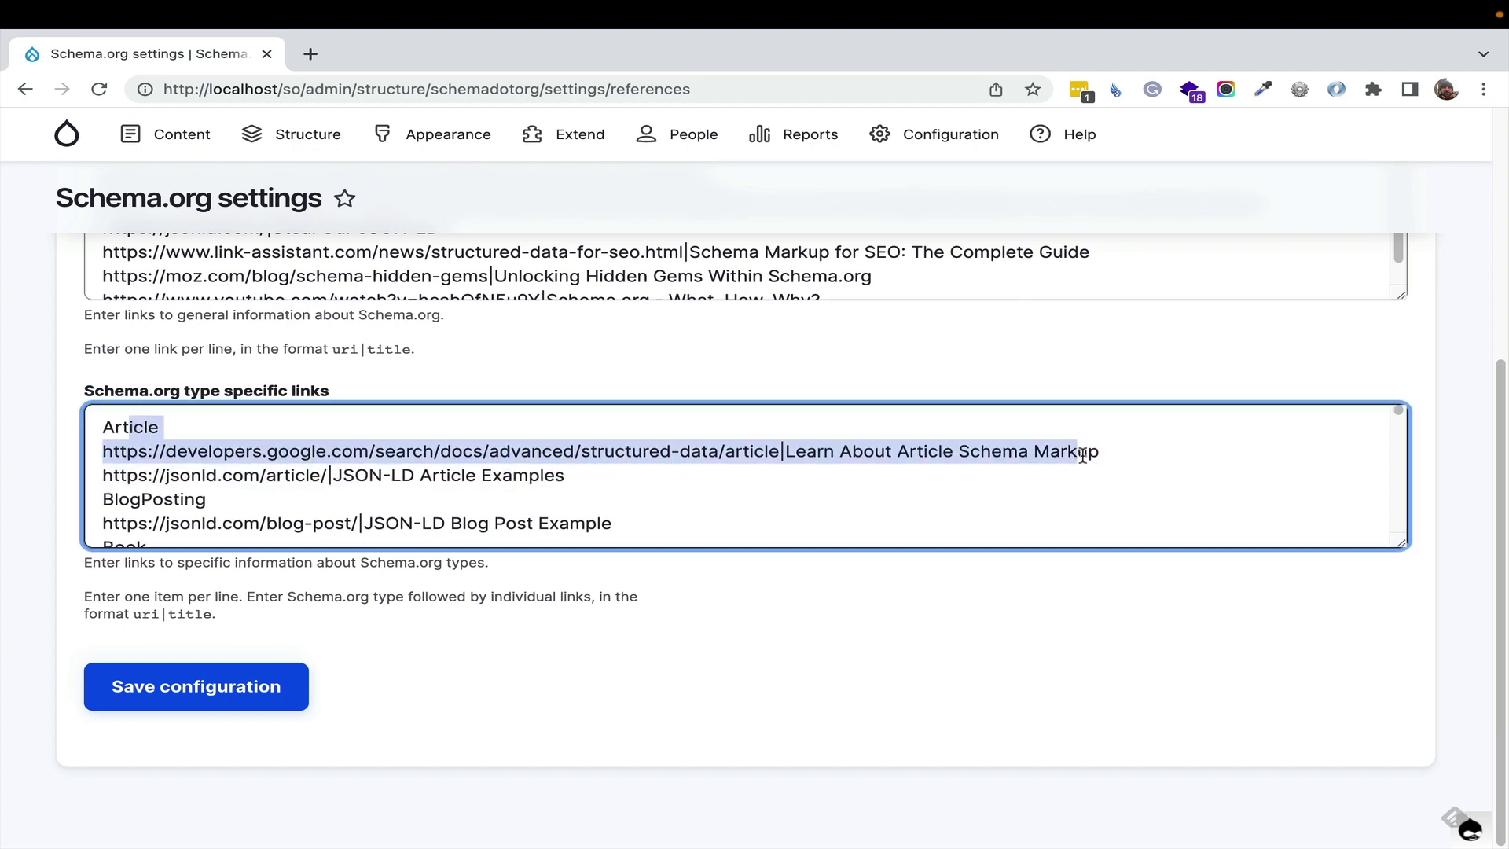
scroll(640, 527, "down", 10)
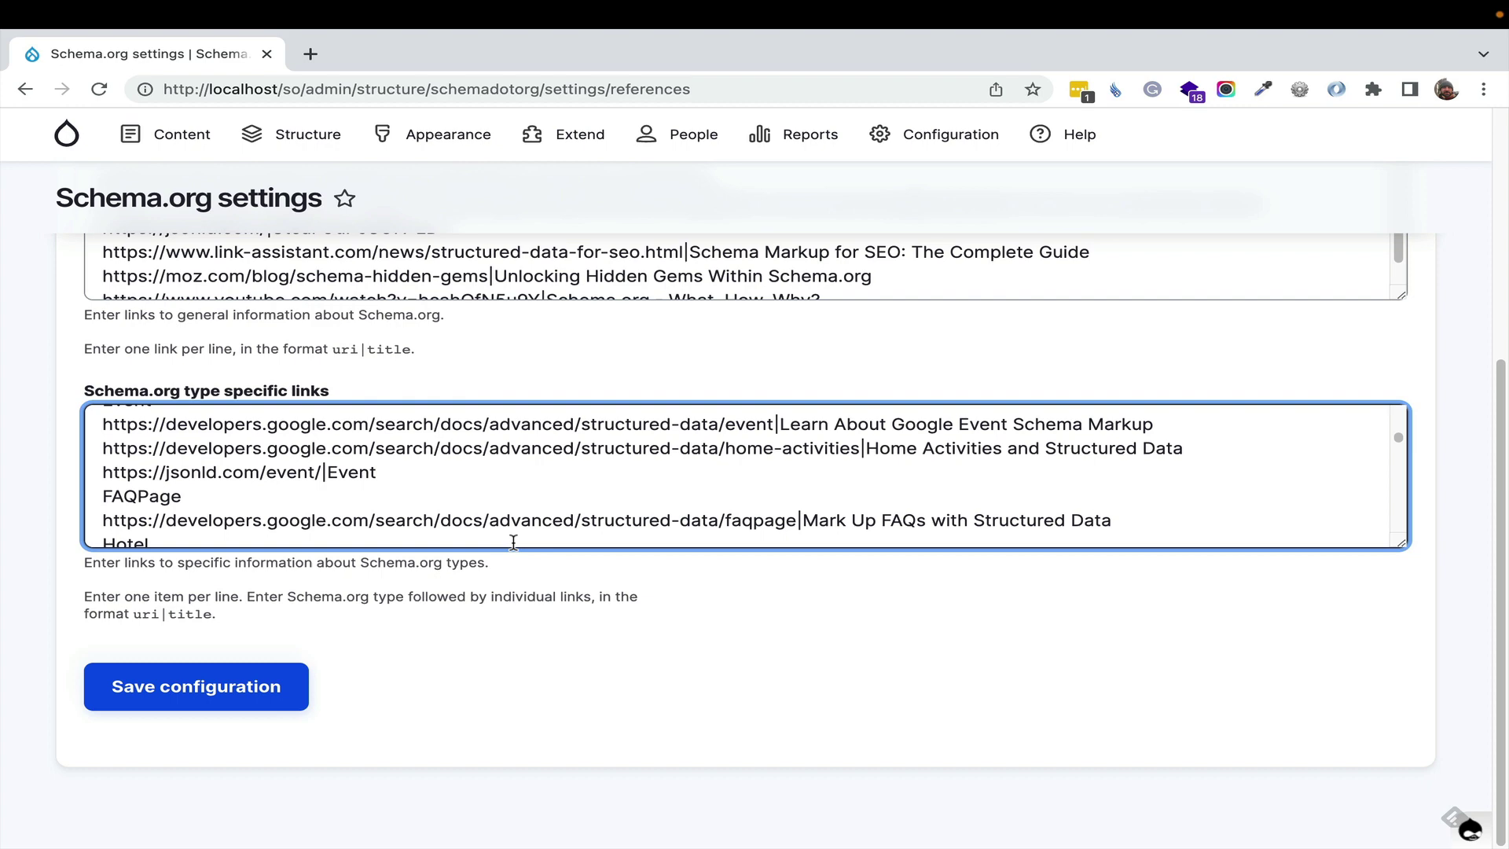
left_click(553, 625)
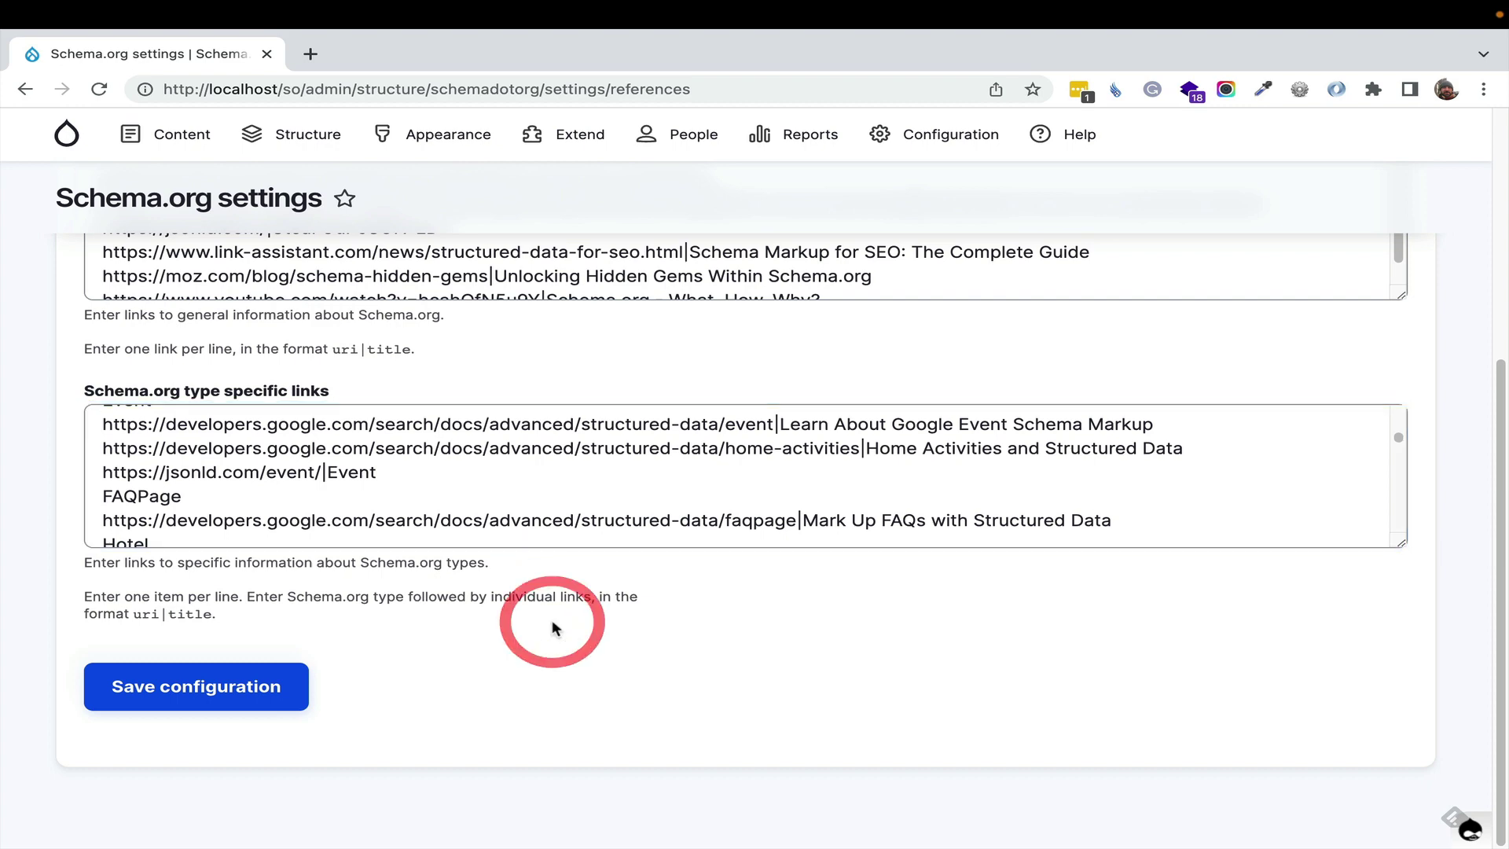
key("ctrl+Right")
key("Right")
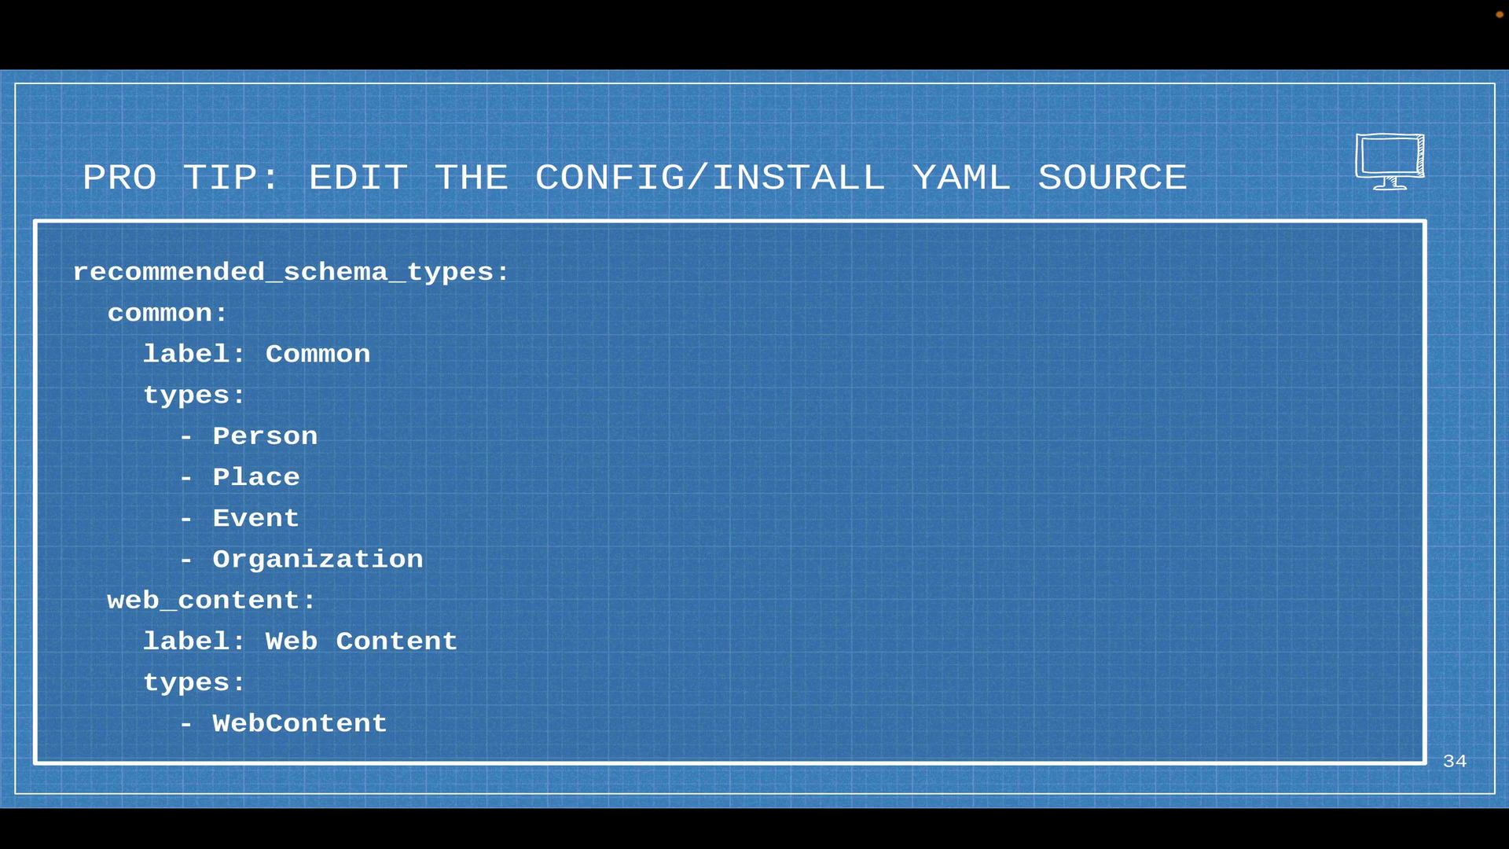
key("Right")
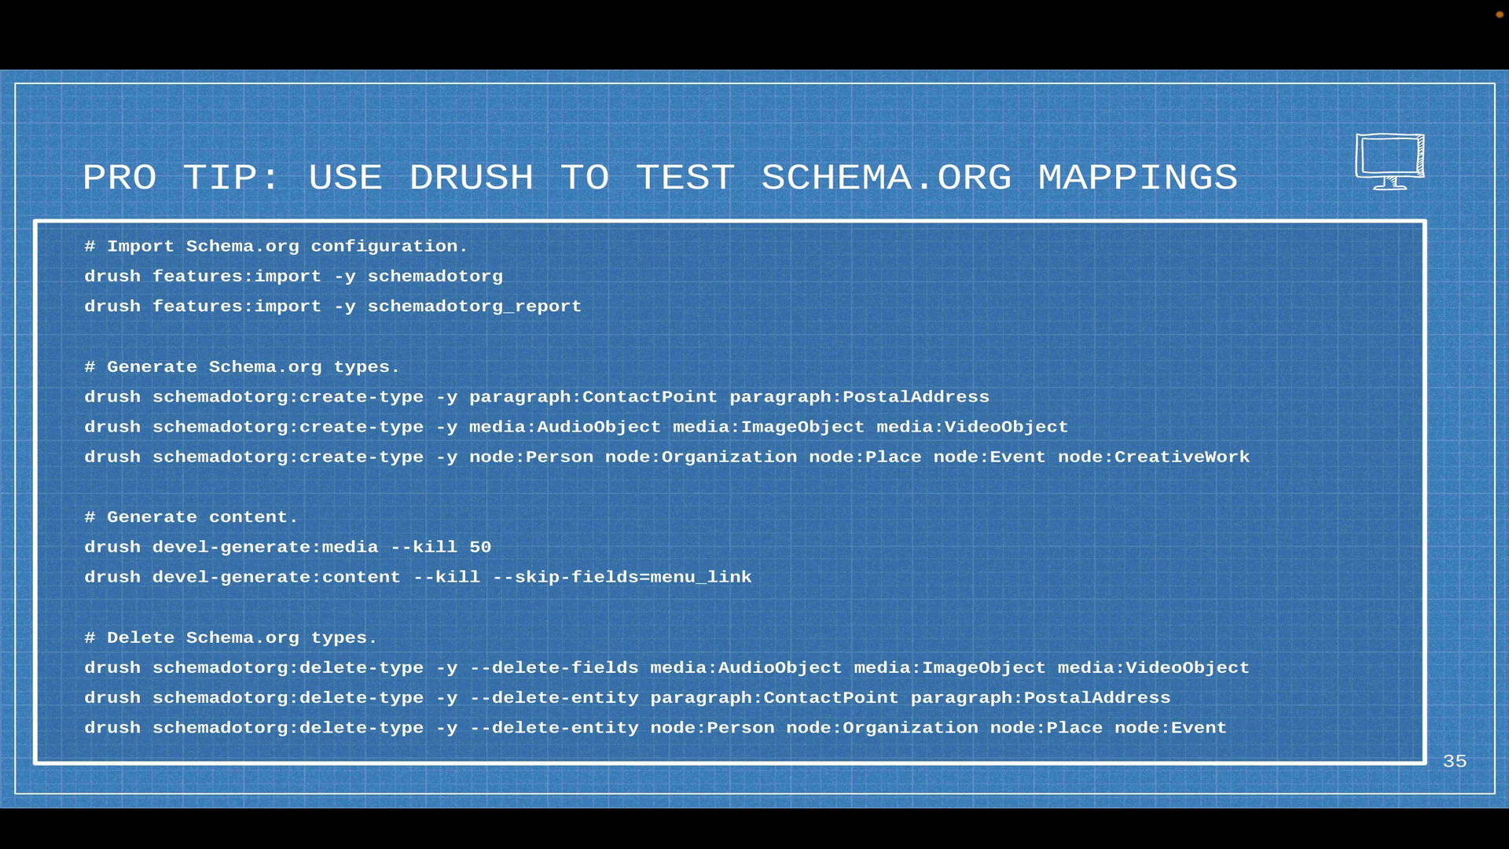
key("Right")
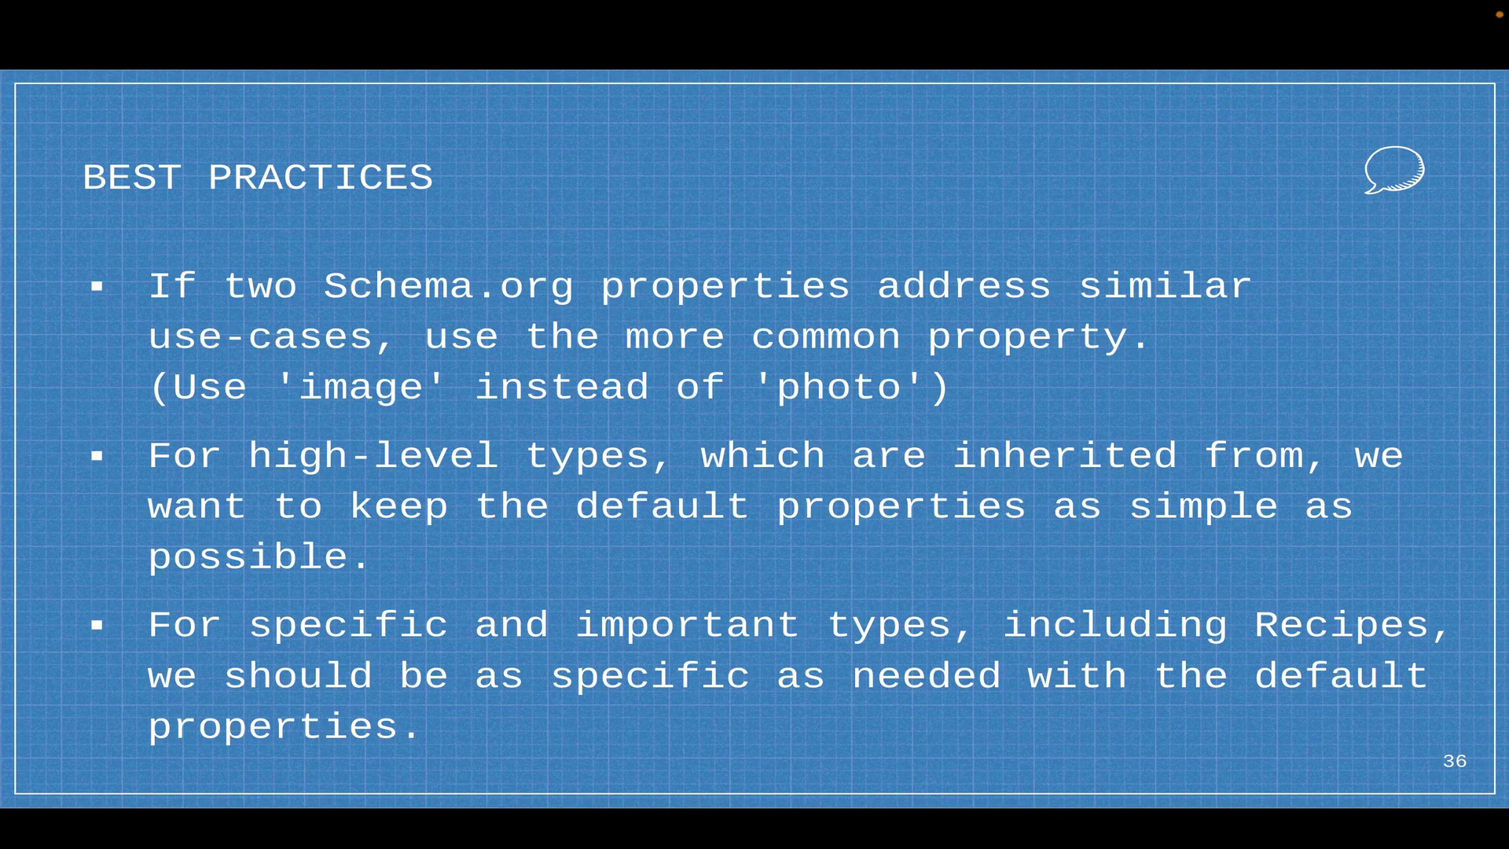